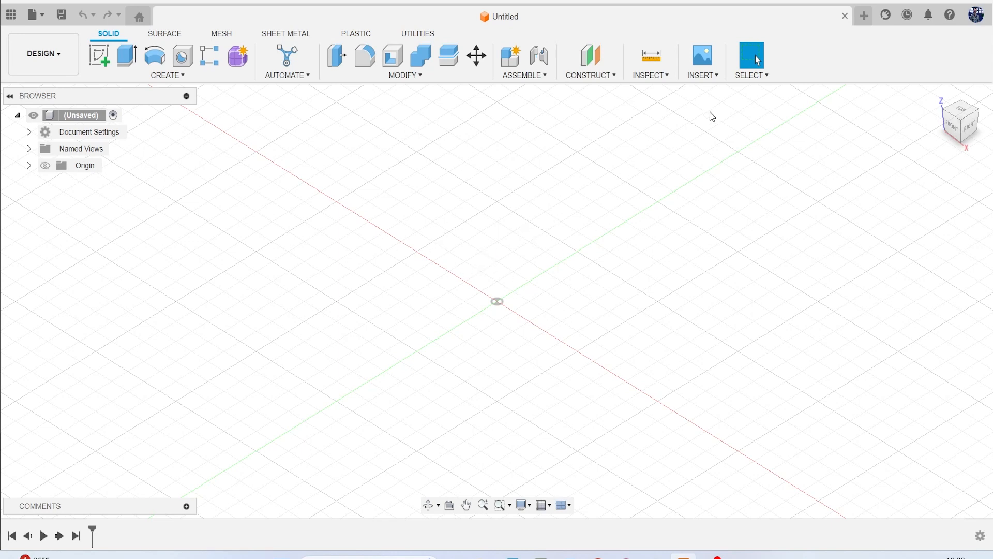
Pan, zoom and orbit around the empty workspace, and return to the home view.
{"action": "middle_click_drag", "start_coordinate": [541, 293], "coordinate": [469, 314]}
{"action": "scroll", "coordinate": [462, 285], "scroll_direction": "up", "scroll_amount": 3}
{"action": "scroll", "coordinate": [461, 285], "scroll_direction": "down", "scroll_amount": 3}
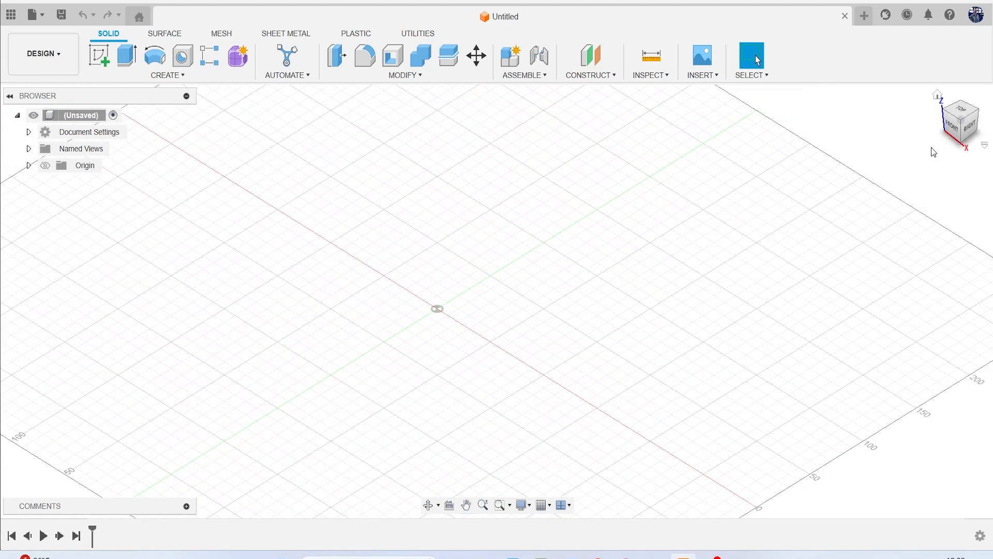
{"action": "middle_click_drag", "start_coordinate": [496, 299], "coordinate": [692, 208], "text": "shift"}
{"action": "scroll", "coordinate": [654, 229], "scroll_direction": "up", "scroll_amount": 5}
{"action": "scroll", "coordinate": [652, 212], "scroll_direction": "down", "scroll_amount": 10}
{"action": "scroll", "coordinate": [654, 216], "scroll_direction": "down", "scroll_amount": 3}
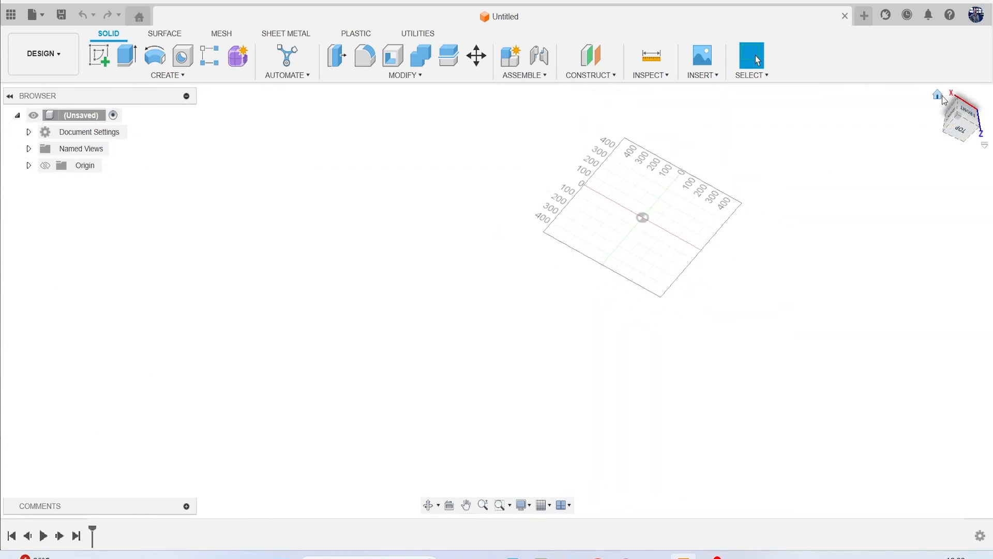
{"action": "left_click", "coordinate": [938, 98]}
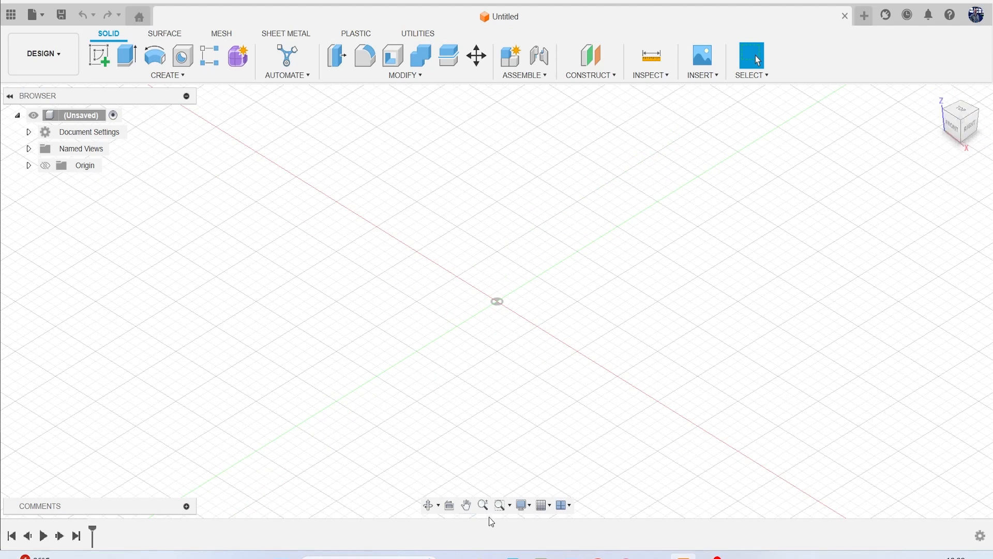
Split the workspace into multiple views and switch back to a single view.
{"action": "left_click", "coordinate": [570, 507]}
{"action": "left_click", "coordinate": [591, 525]}
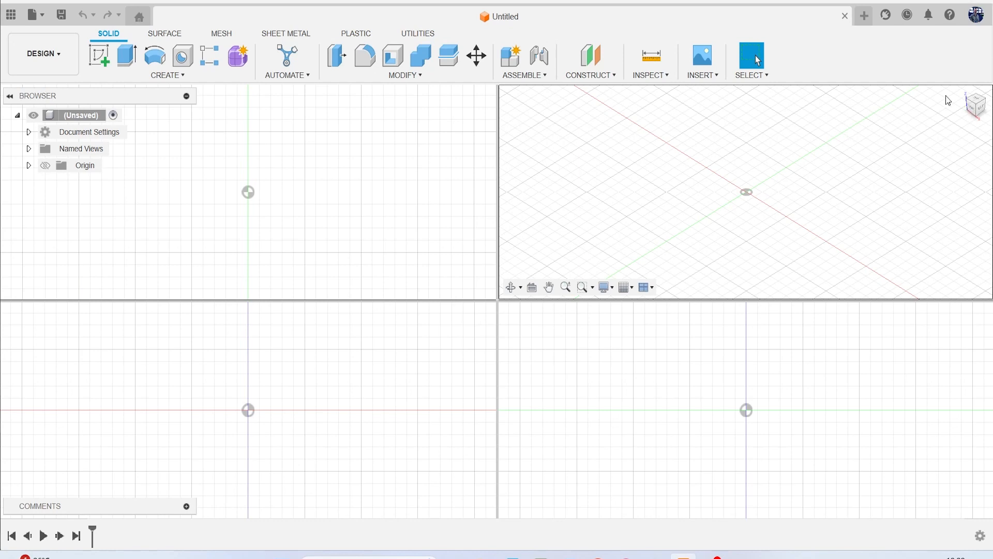
{"action": "left_click", "coordinate": [641, 289]}
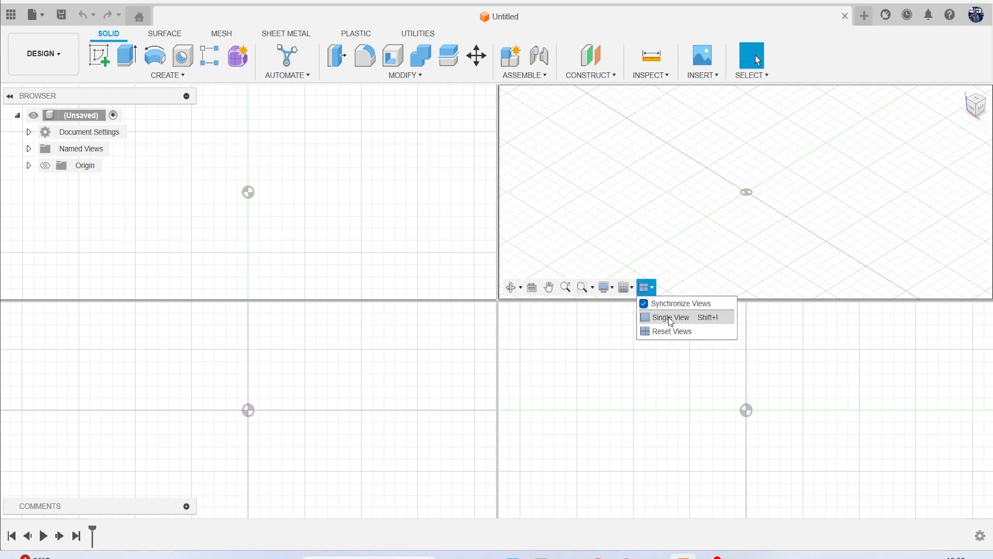
{"action": "left_click", "coordinate": [673, 318]}
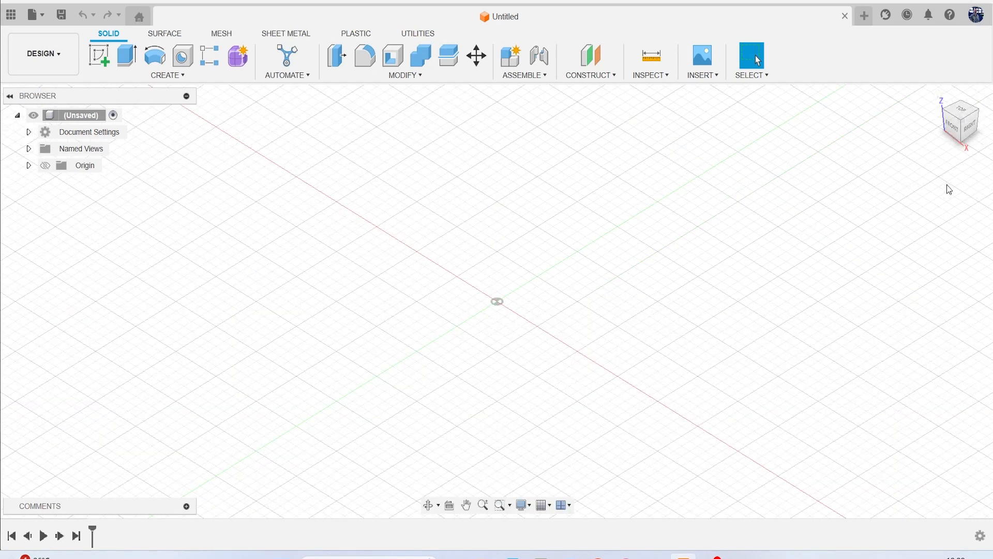
View the workspace straight from the front and from the left side, and return to an angled view.
{"action": "left_click_drag", "start_coordinate": [957, 129], "coordinate": [718, 198]}
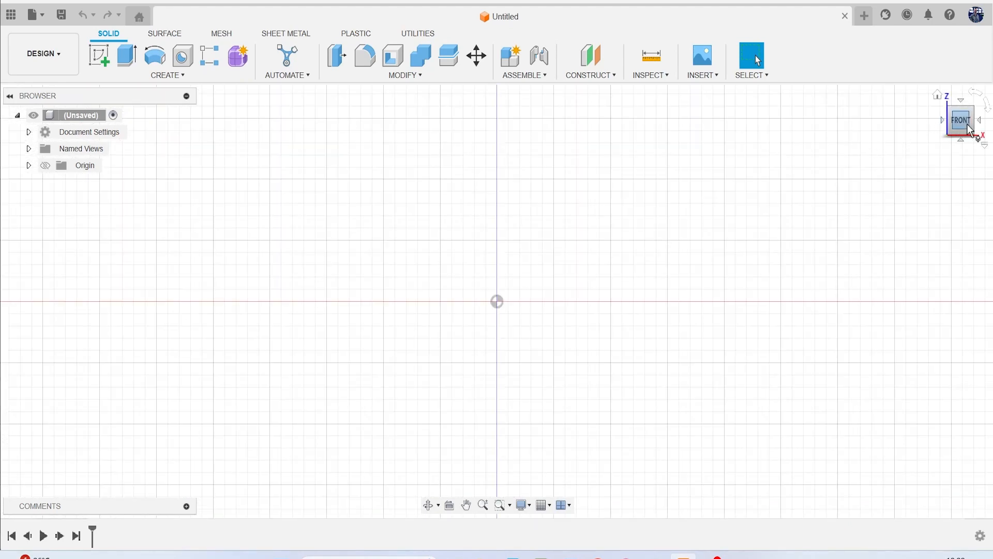
{"action": "left_click", "coordinate": [984, 125]}
{"action": "left_click", "coordinate": [982, 122]}
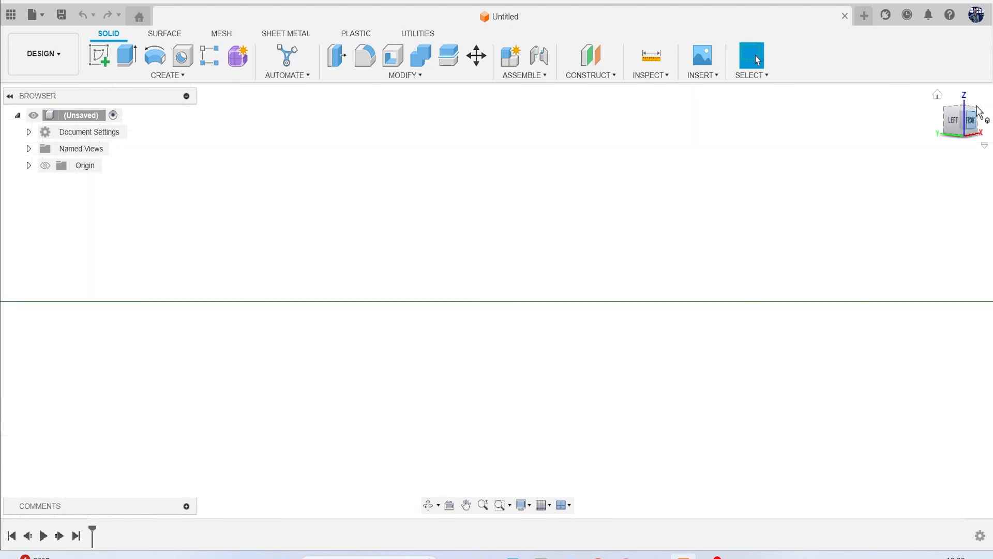
{"action": "left_click", "coordinate": [962, 146]}
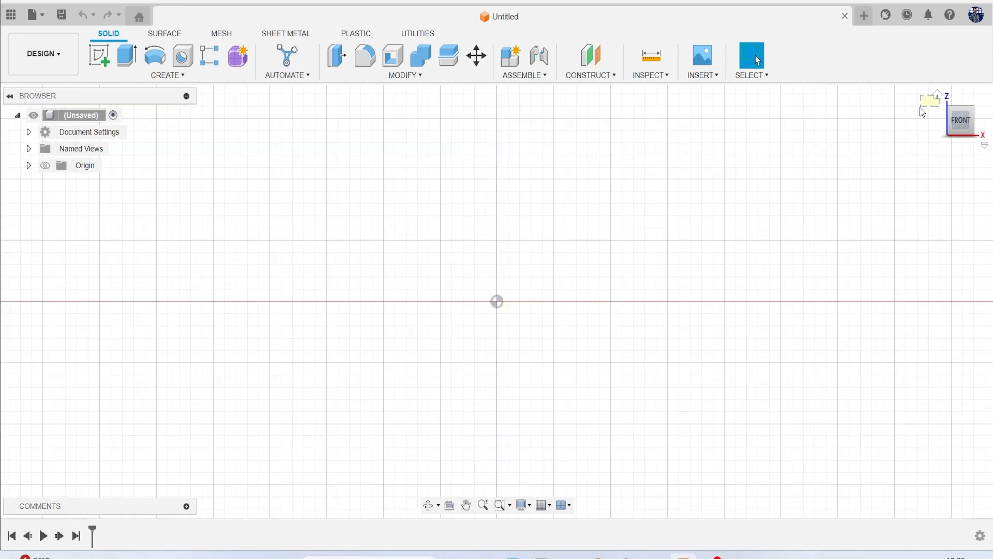
{"action": "left_click", "coordinate": [939, 96]}
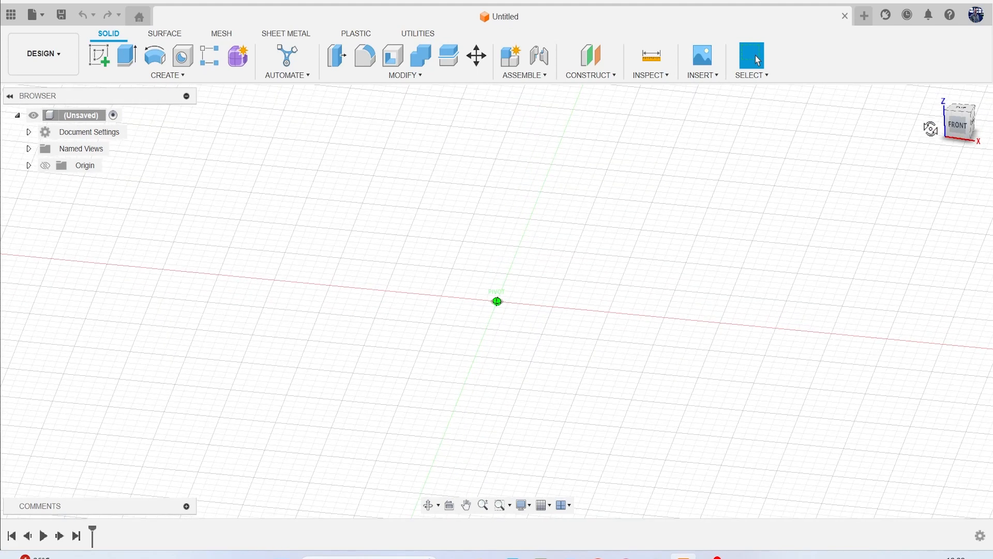
Hide the layout grid and show it again.
{"action": "left_click", "coordinate": [543, 505]}
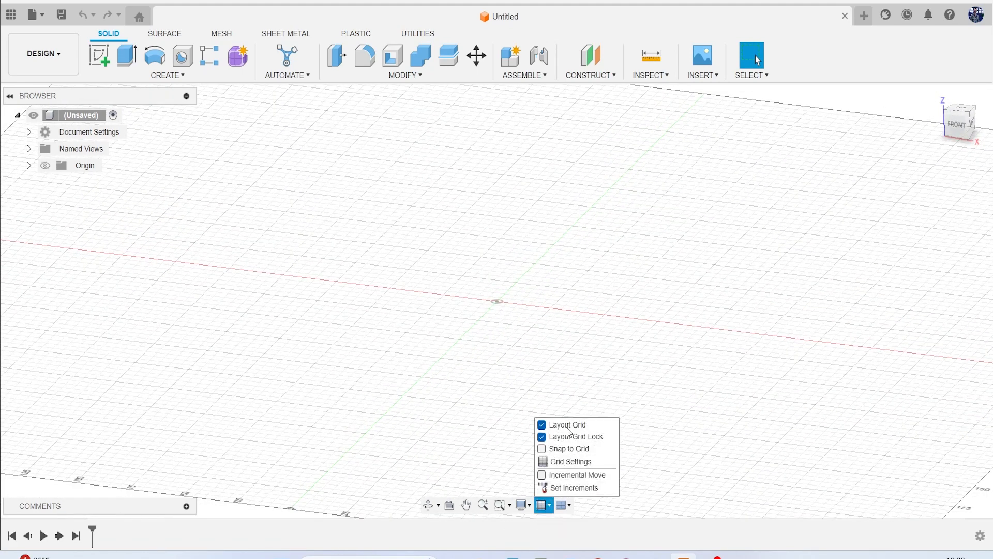
{"action": "left_click", "coordinate": [561, 425]}
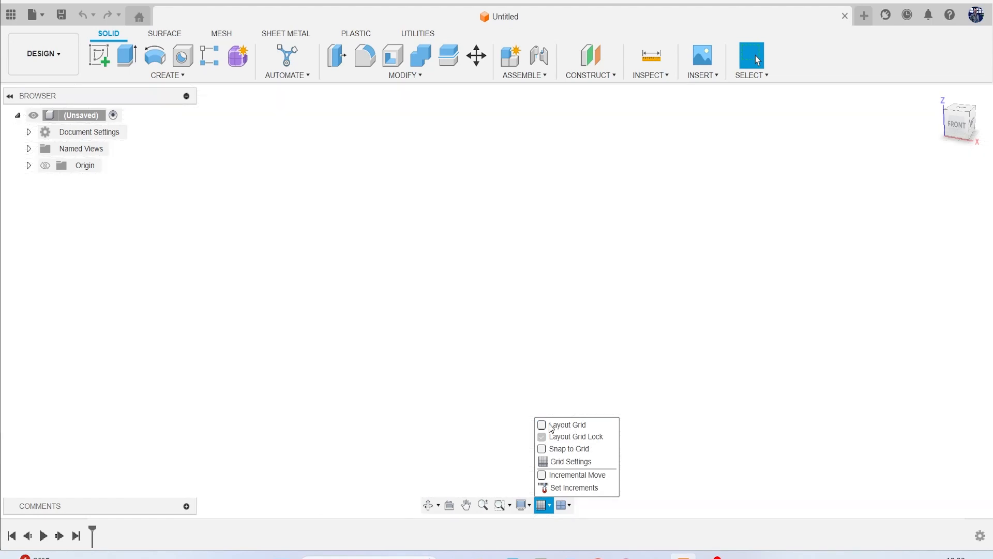
{"action": "left_click", "coordinate": [577, 427]}
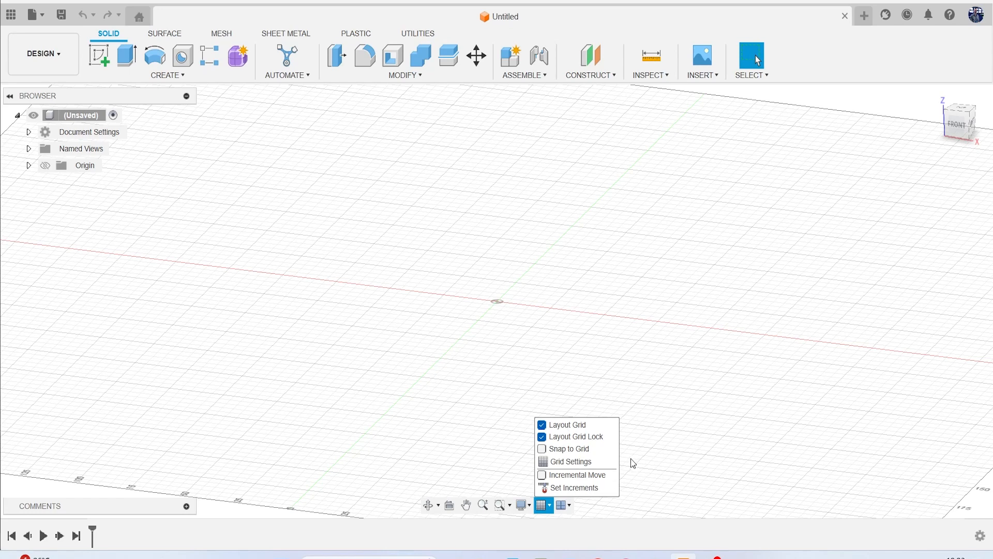
{"action": "left_click", "coordinate": [494, 459]}
Try the Dark Sky and Grey Room environments and restore the Photo Booth environment.
{"action": "left_click", "coordinate": [523, 506]}
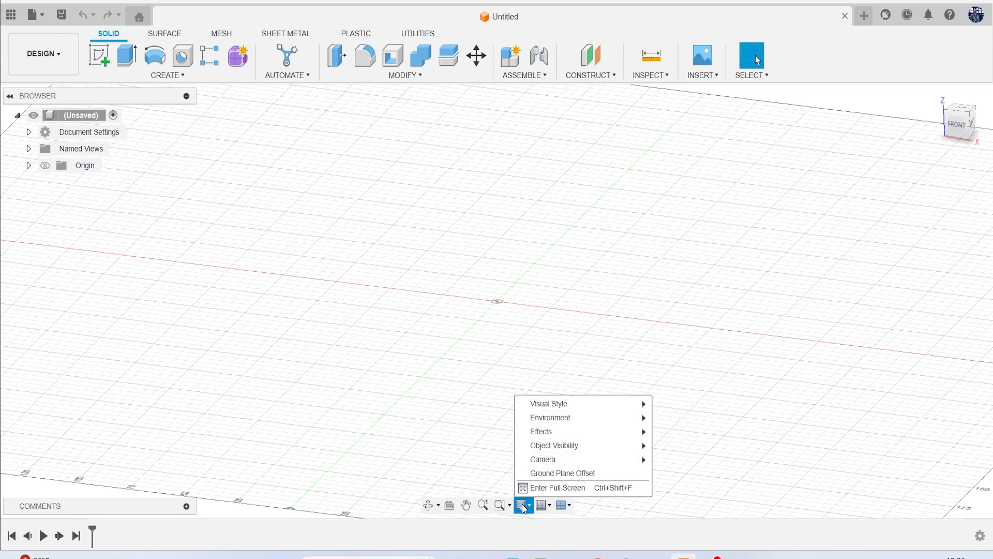
{"action": "mouse_move", "coordinate": [581, 401]}
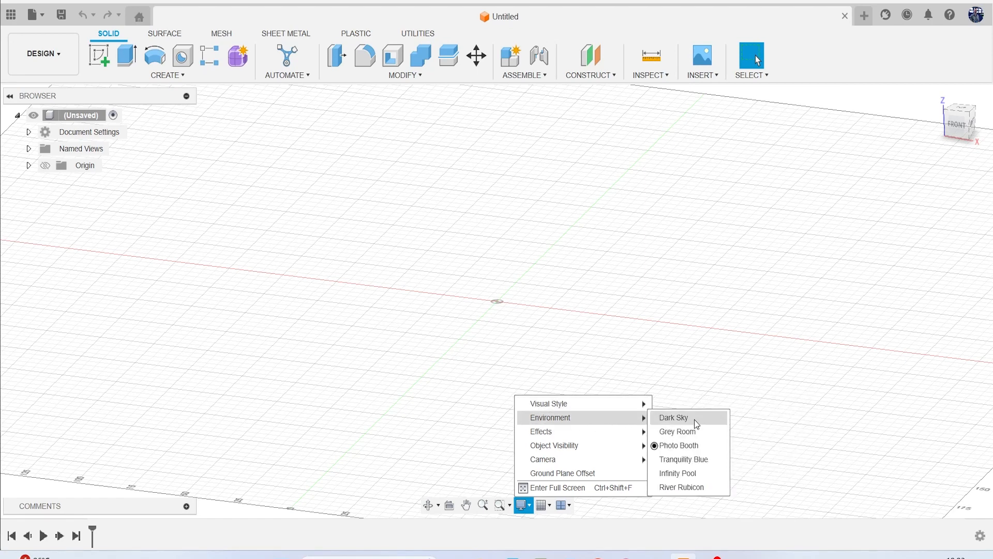
{"action": "left_click", "coordinate": [695, 420]}
{"action": "left_click", "coordinate": [522, 504]}
{"action": "mouse_move", "coordinate": [622, 417]}
{"action": "left_click", "coordinate": [676, 432]}
{"action": "left_click", "coordinate": [524, 504]}
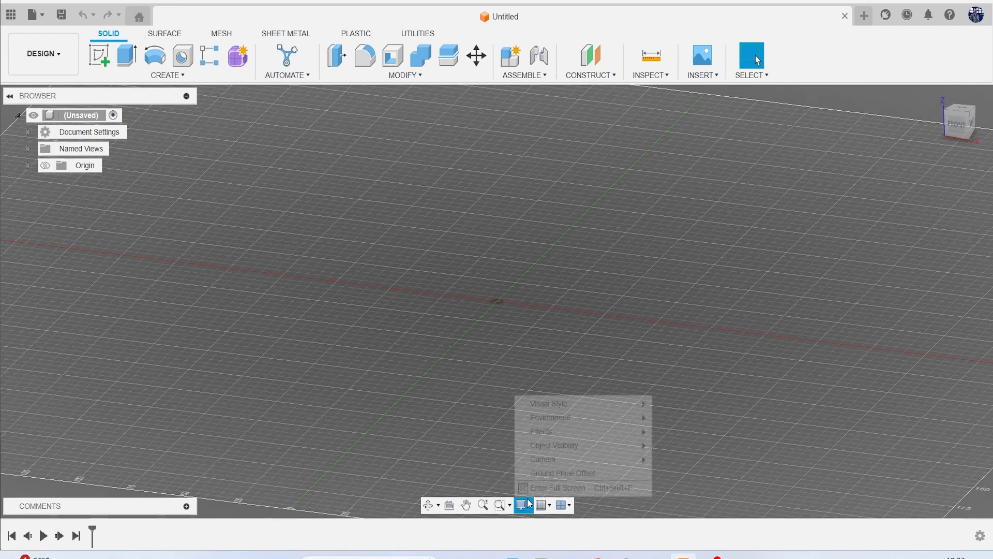
{"action": "mouse_move", "coordinate": [594, 417]}
{"action": "left_click", "coordinate": [688, 449]}
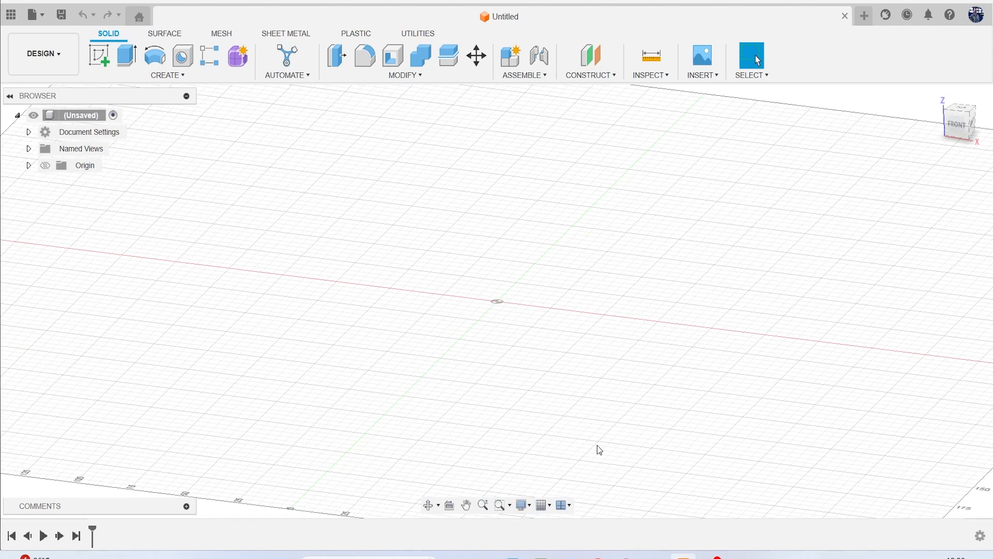
Examine the display options for effects such as the ground plane and for object visibility.
{"action": "left_click", "coordinate": [523, 505]}
{"action": "mouse_move", "coordinate": [599, 423]}
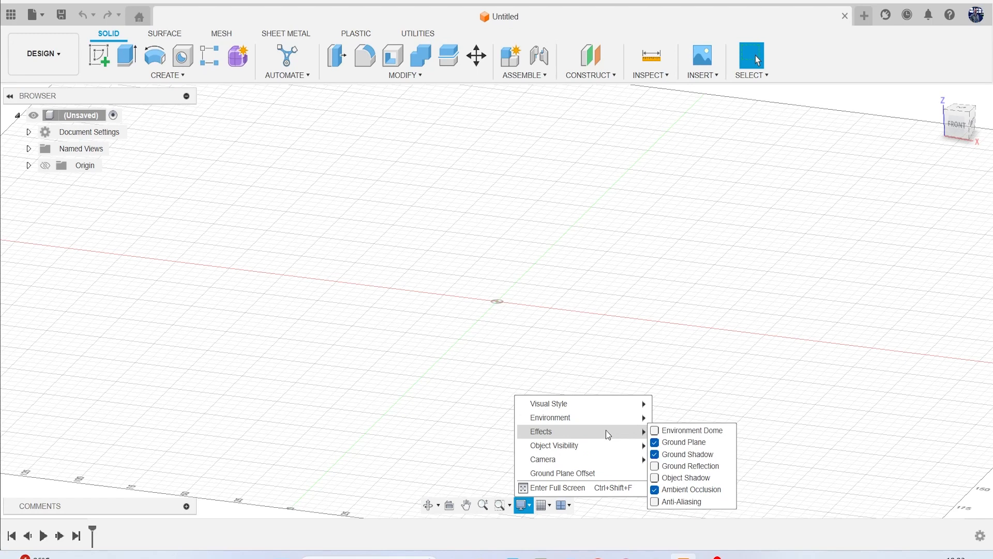
{"action": "left_click", "coordinate": [670, 443]}
{"action": "mouse_move", "coordinate": [603, 445]}
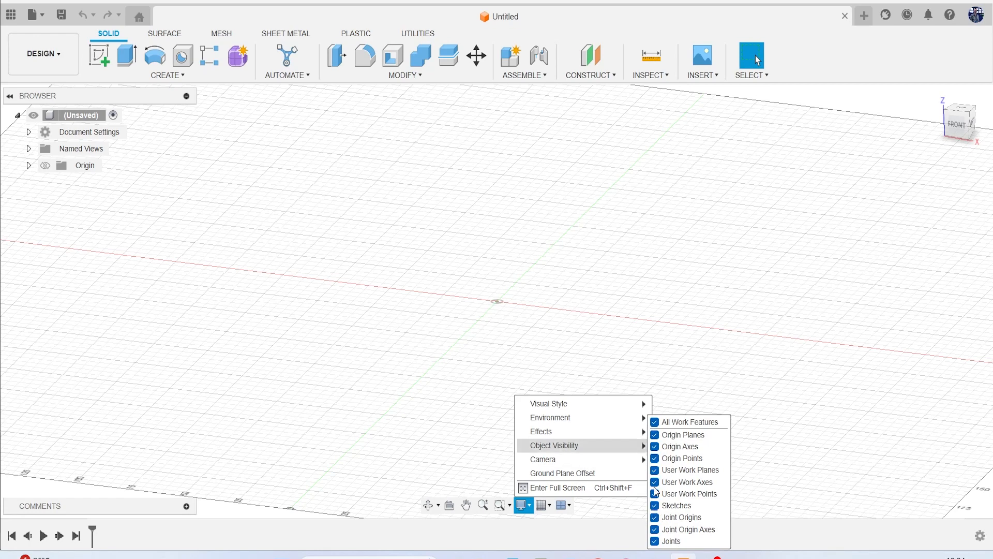
{"action": "left_click", "coordinate": [508, 326]}
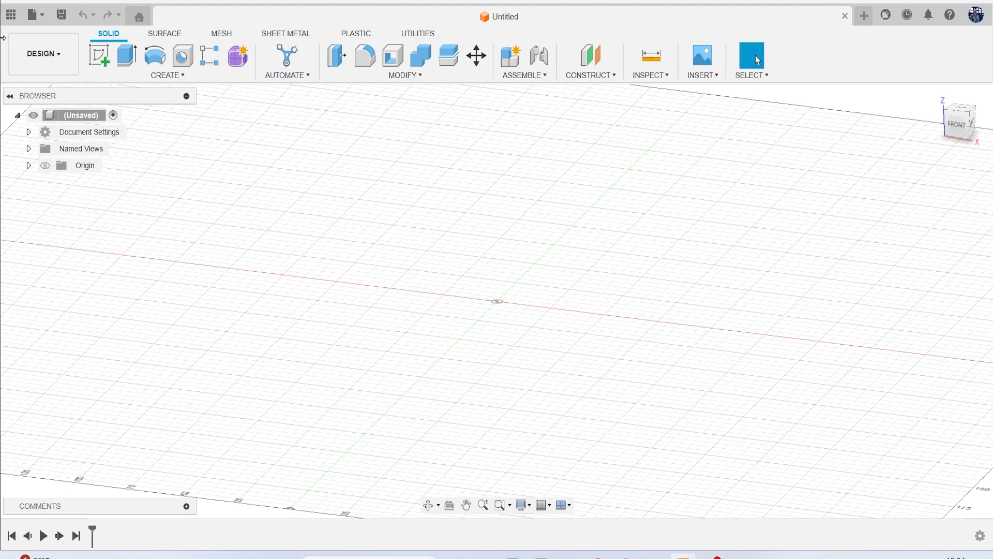
Examine the surface, mesh and sheet metal toolsets, and return to the solid modelling tools.
{"action": "left_click", "coordinate": [163, 34]}
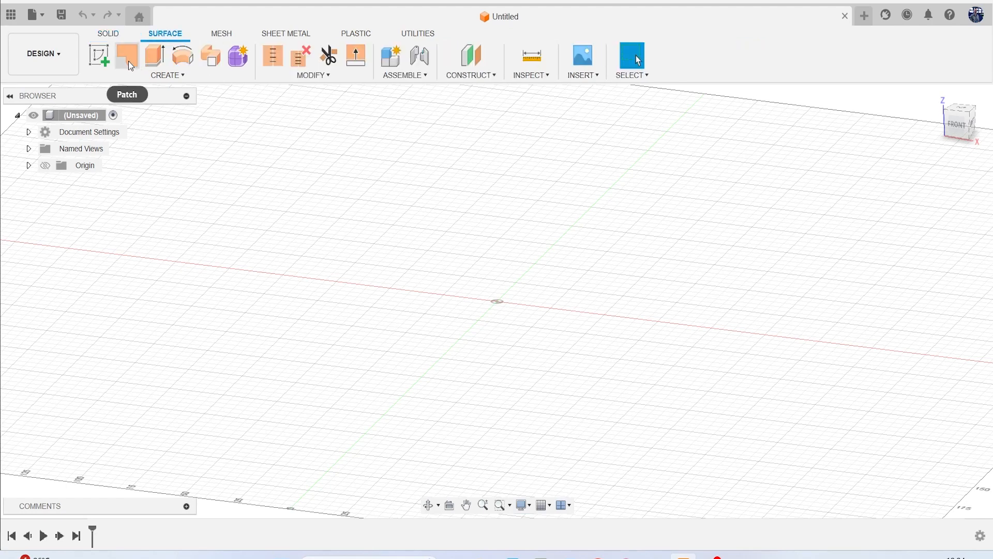
{"action": "left_click", "coordinate": [221, 35]}
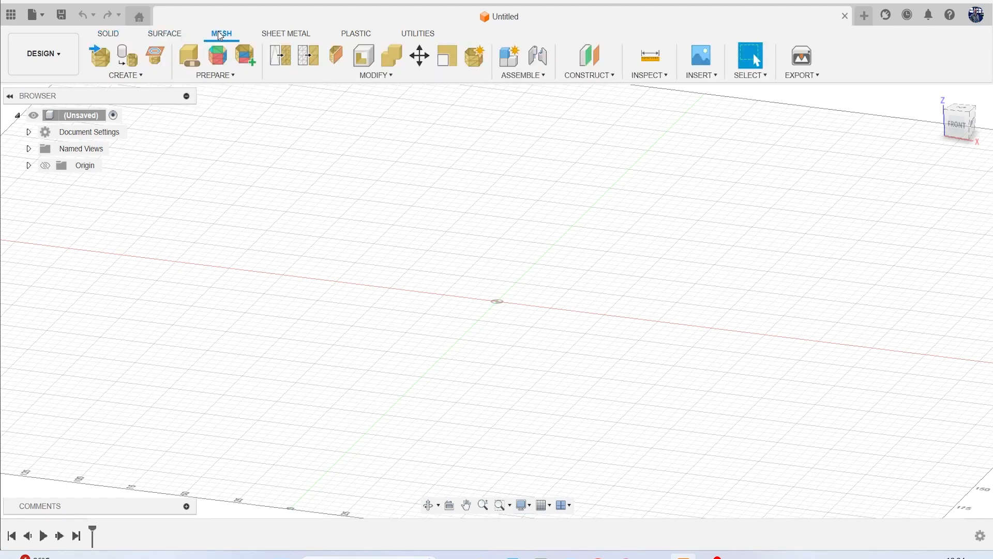
{"action": "left_click", "coordinate": [286, 35]}
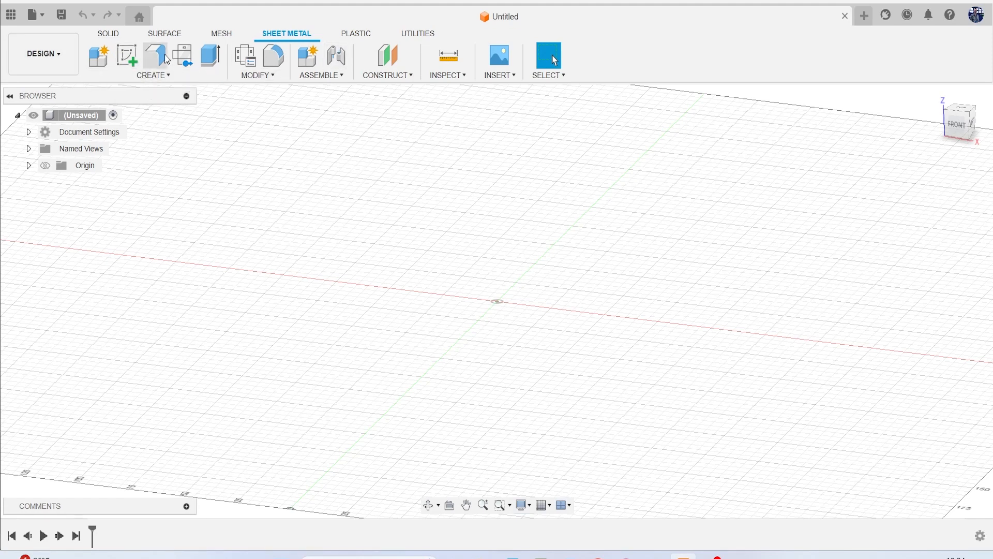
{"action": "left_click", "coordinate": [162, 36]}
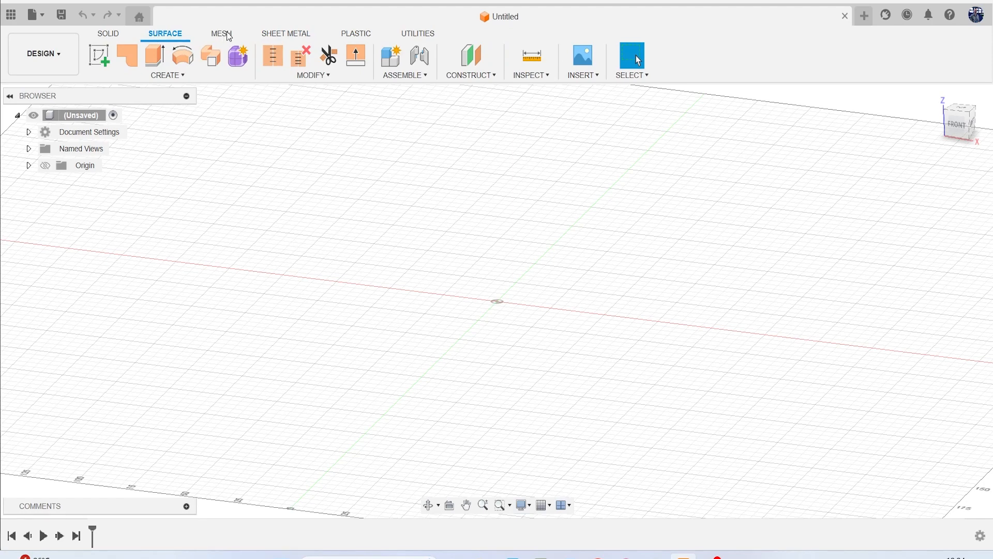
{"action": "left_click", "coordinate": [106, 35]}
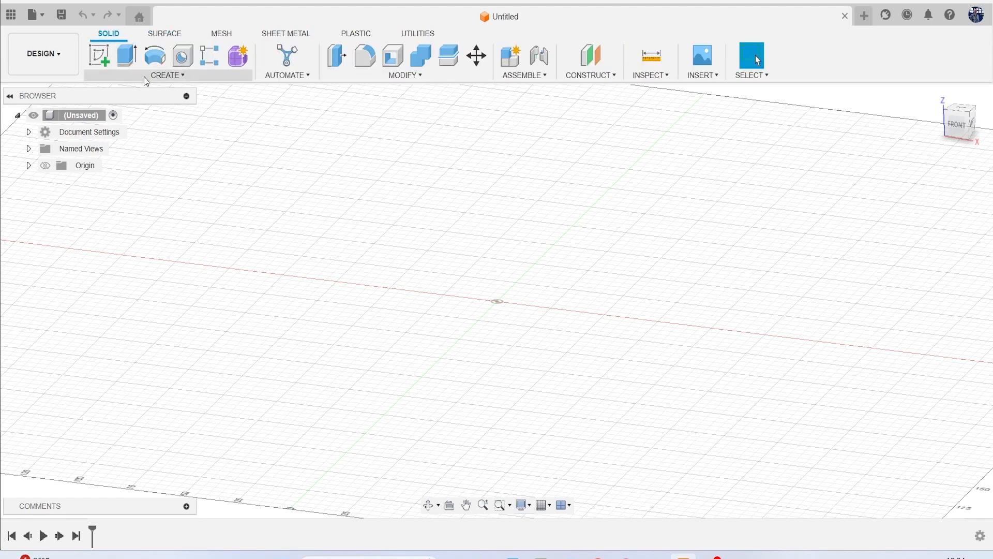
Create an empty form, finish it and delete it from the design history.
{"action": "left_click", "coordinate": [239, 58]}
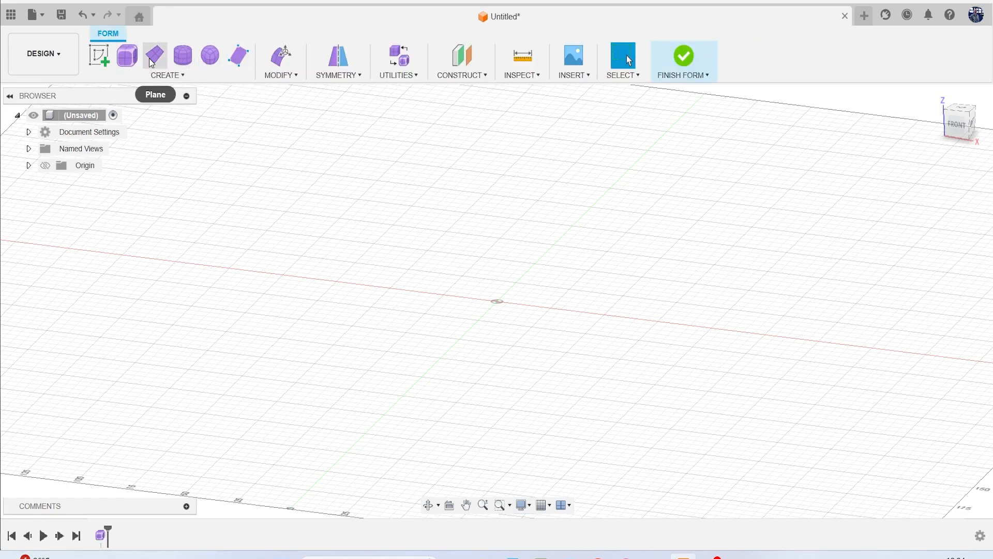
{"action": "left_click", "coordinate": [674, 58]}
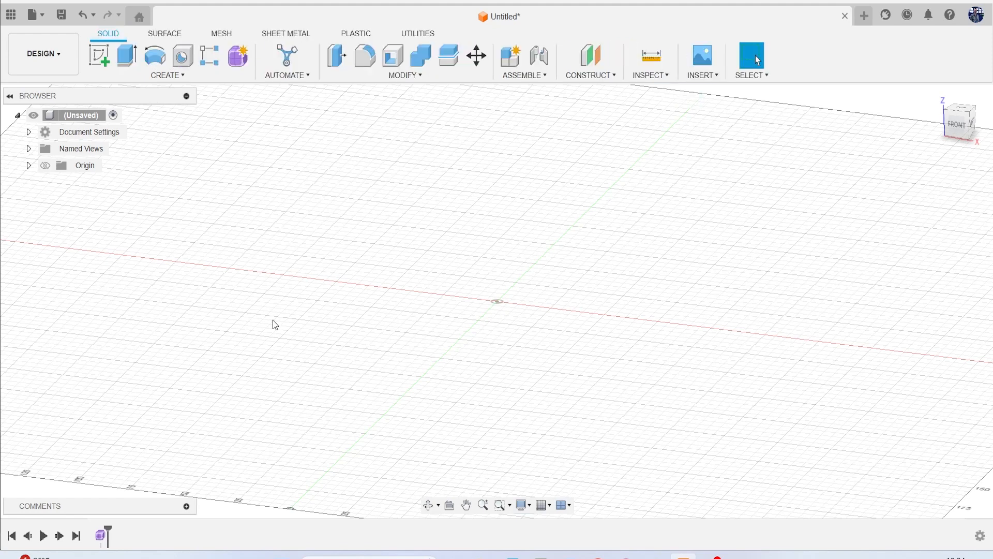
{"action": "left_click", "coordinate": [103, 536]}
{"action": "key", "text": "Delete"}
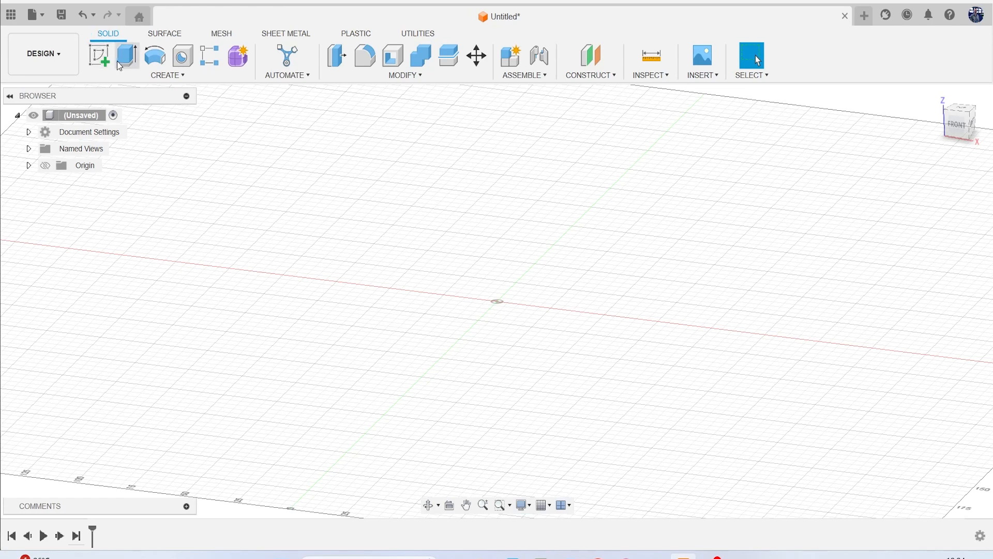
Start a new sketch on the horizontal XY origin plane.
{"action": "middle_click_drag", "start_coordinate": [210, 216], "coordinate": [205, 234]}
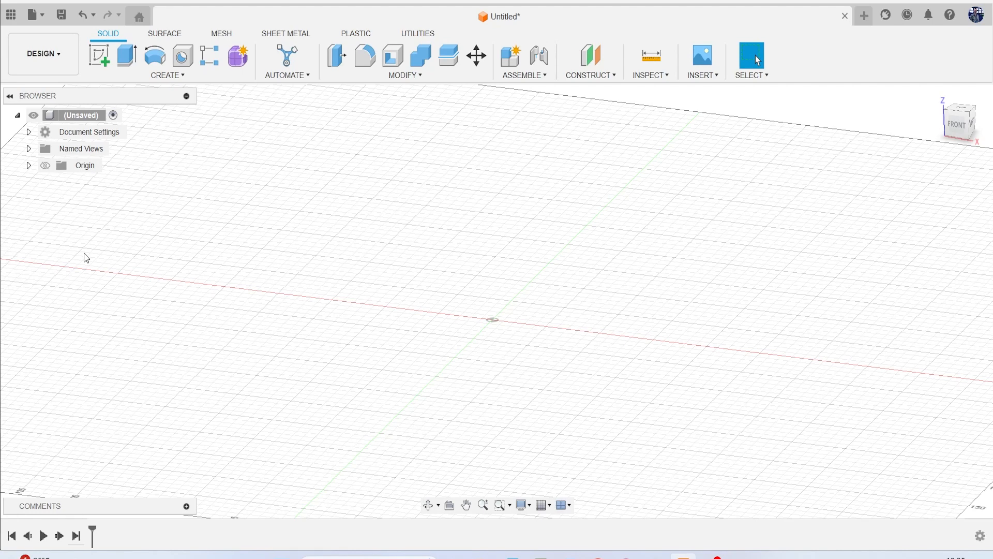
{"action": "left_click", "coordinate": [103, 58]}
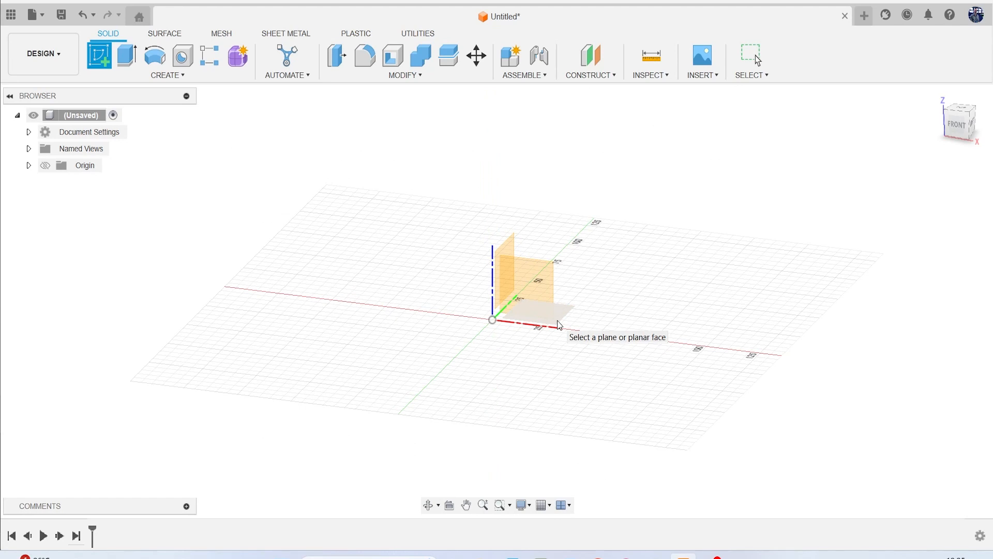
{"action": "left_click", "coordinate": [535, 291]}
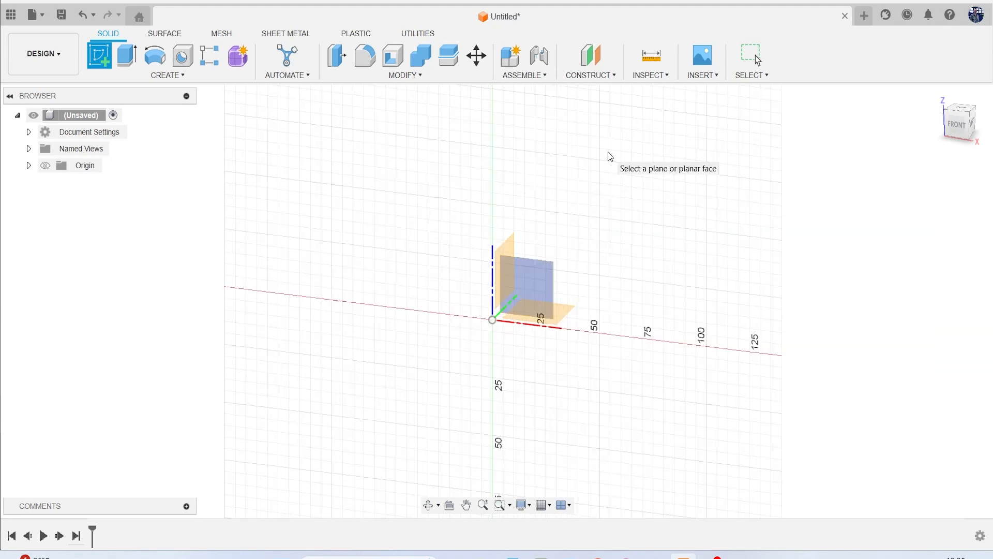
{"action": "left_click", "coordinate": [566, 315]}
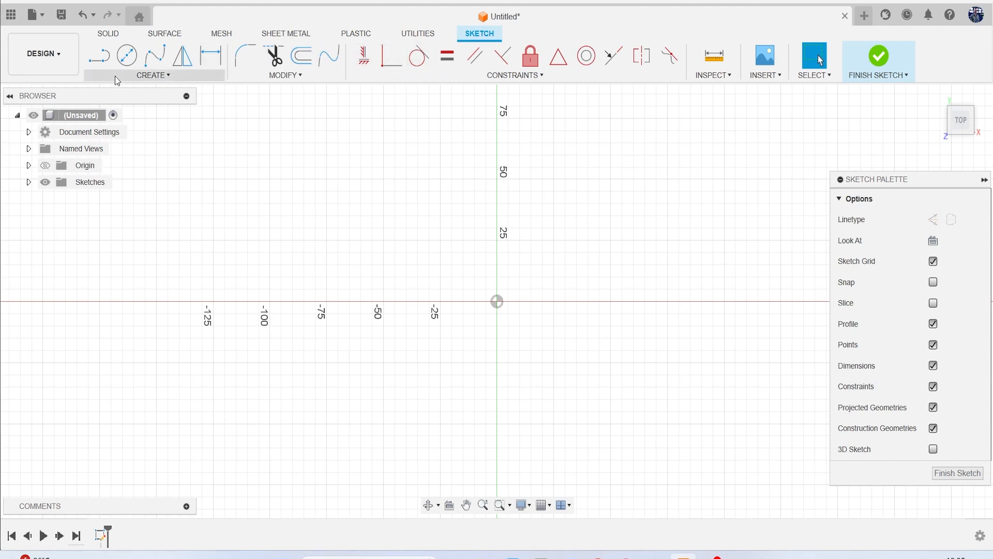
{"action": "left_click", "coordinate": [153, 76]}
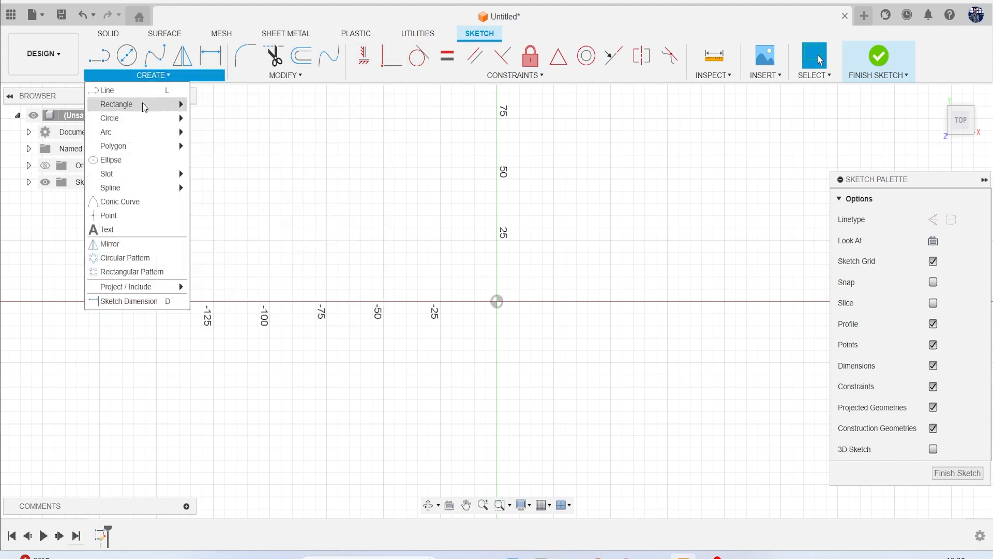
{"action": "mouse_move", "coordinate": [145, 108]}
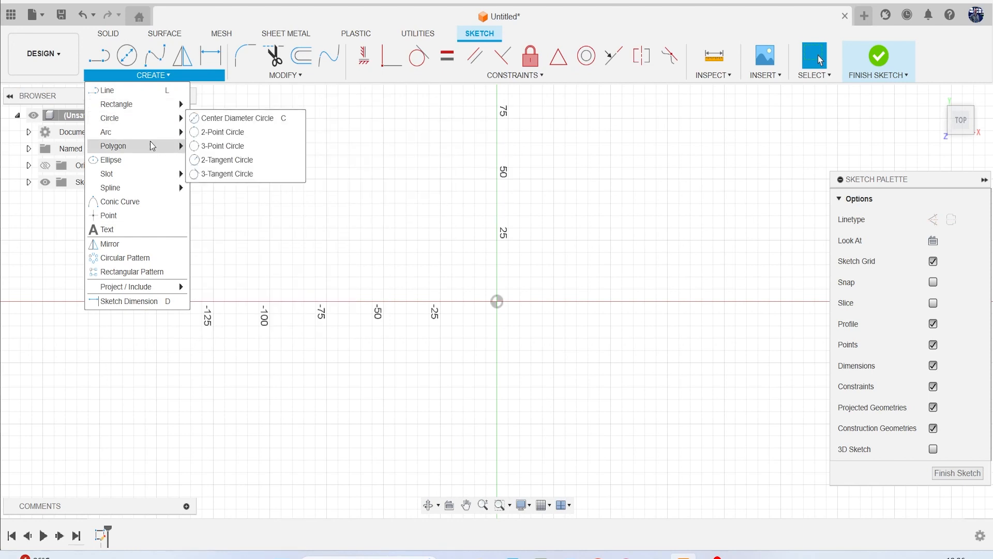
{"action": "left_click", "coordinate": [262, 148]}
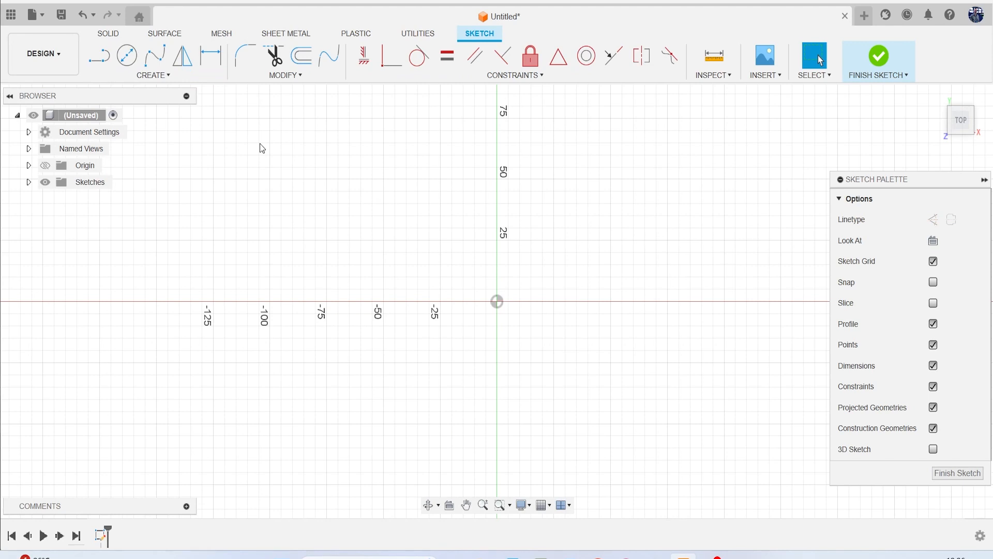
Sketch a two-point rectangle enclosing the origin by its diagonal corners, and undo it.
{"action": "left_click", "coordinate": [153, 75]}
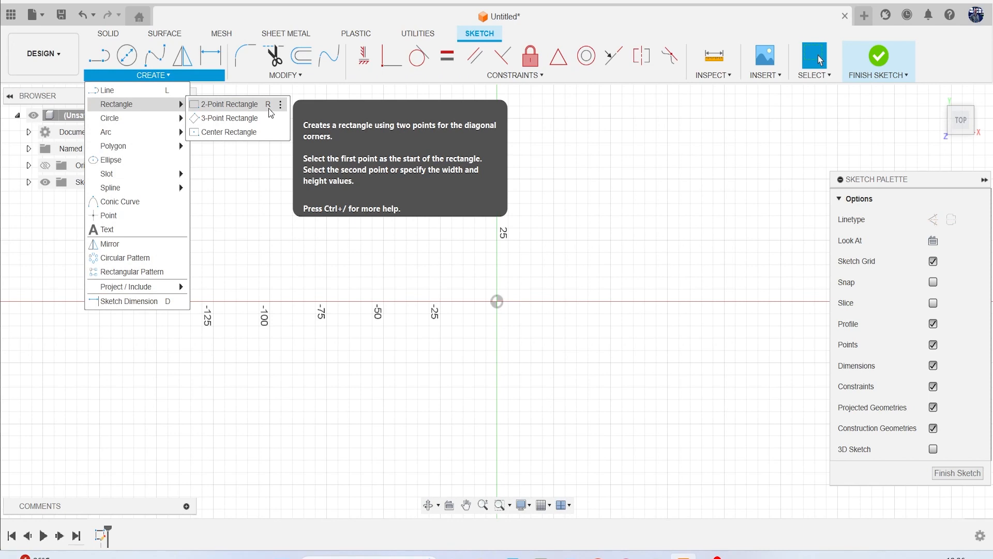
{"action": "left_click", "coordinate": [271, 113]}
{"action": "mouse_move", "coordinate": [907, 184]}
{"action": "left_mouse_down"}
{"action": "mouse_move", "coordinate": [660, 163]}
{"action": "mouse_move", "coordinate": [853, 163]}
{"action": "left_mouse_up"}
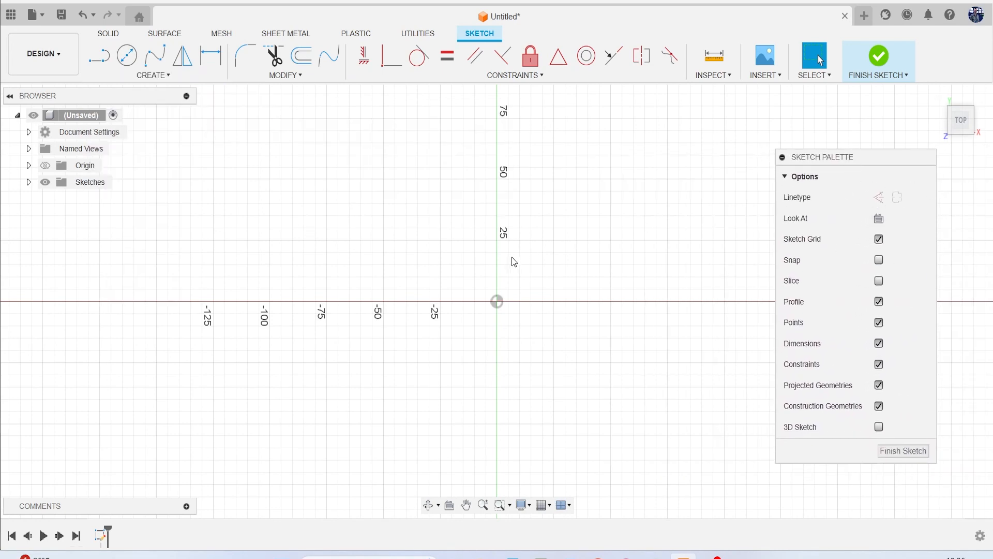
{"action": "key", "text": "r"}
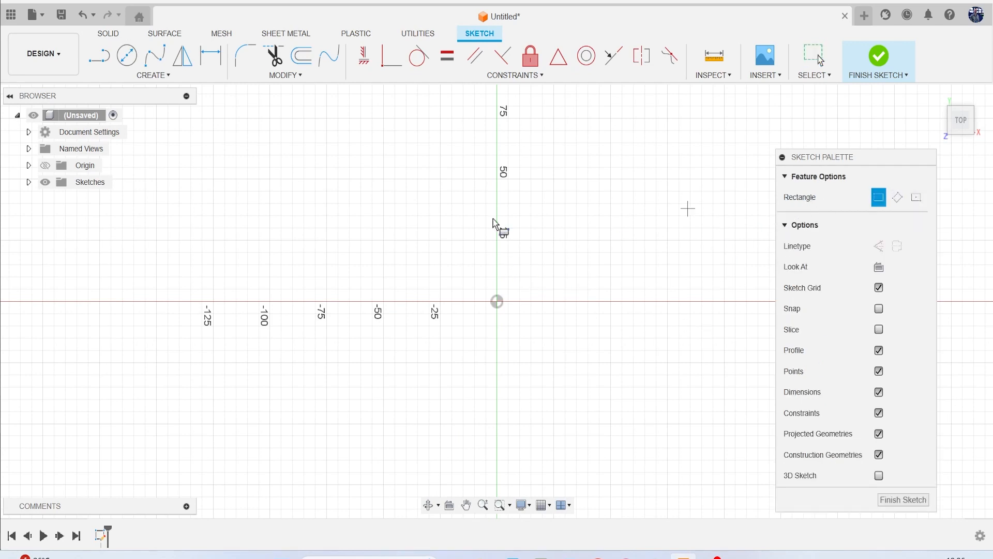
{"action": "left_click", "coordinate": [345, 187]}
{"action": "left_click", "coordinate": [584, 353]}
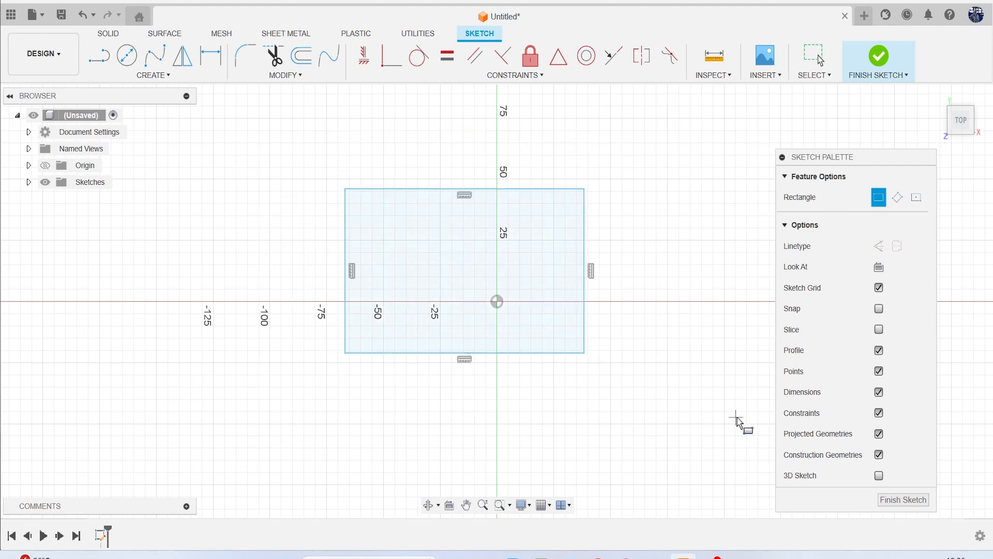
{"action": "key", "text": "Escape"}
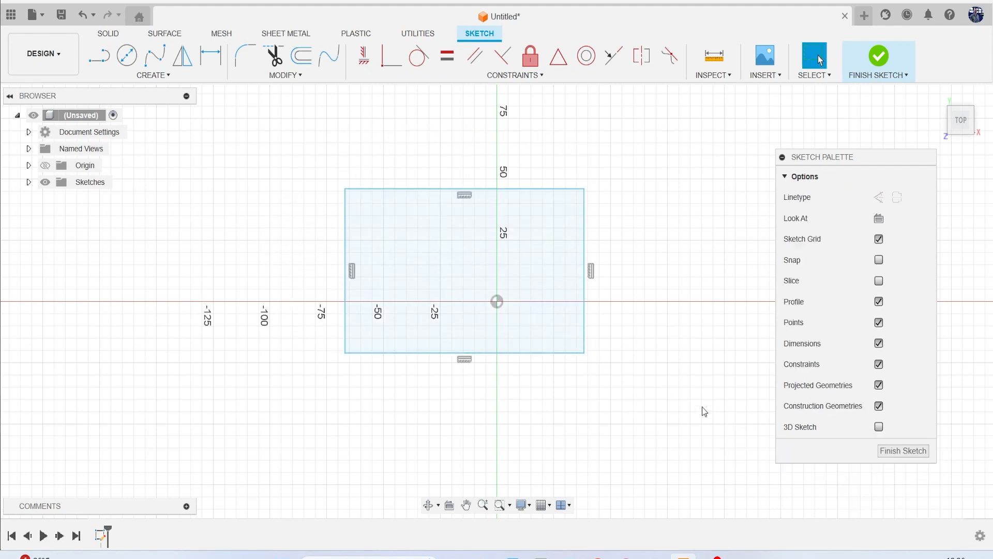
{"action": "key", "text": "ctrl+z"}
Sketch a three-point rectangle around the origin with a horizontal first edge, and undo it.
{"action": "key", "text": "r"}
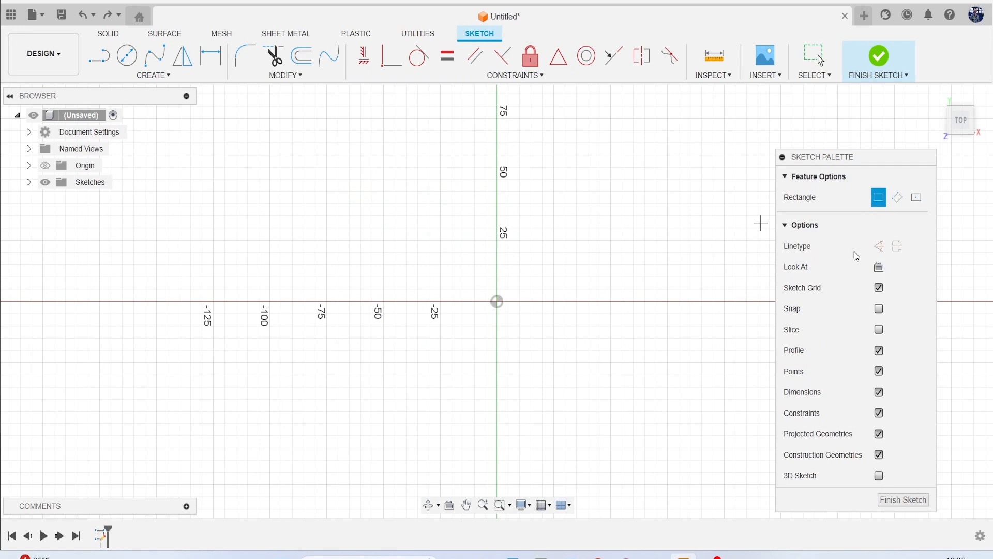
{"action": "left_click", "coordinate": [897, 197]}
{"action": "left_click", "coordinate": [326, 214]}
{"action": "left_click", "coordinate": [570, 214]}
{"action": "left_click", "coordinate": [594, 389]}
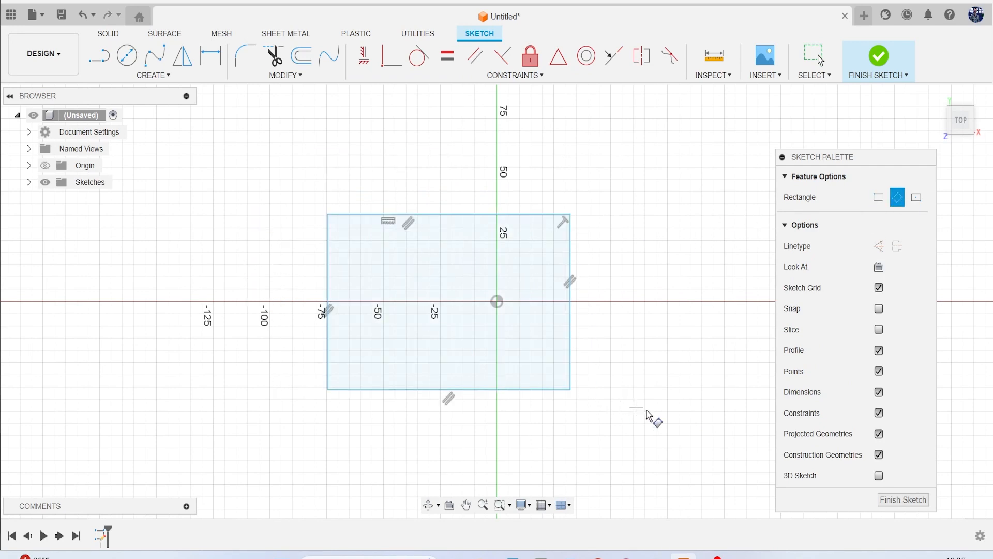
{"action": "key", "text": "Escape"}
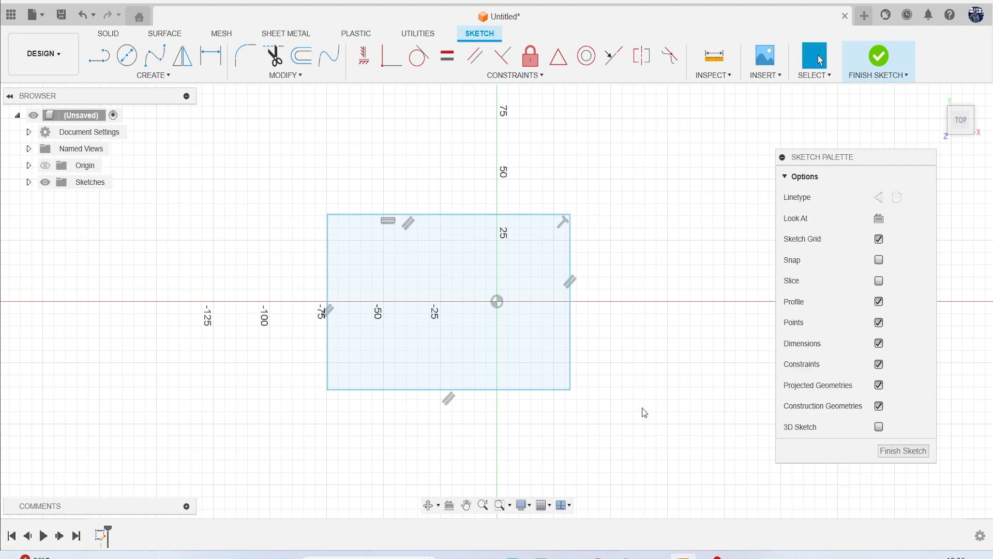
{"action": "key", "text": "ctrl+z"}
Sketch a center rectangle on the origin, 31.8 mm wide and 15.8 mm high.
{"action": "key", "text": "r"}
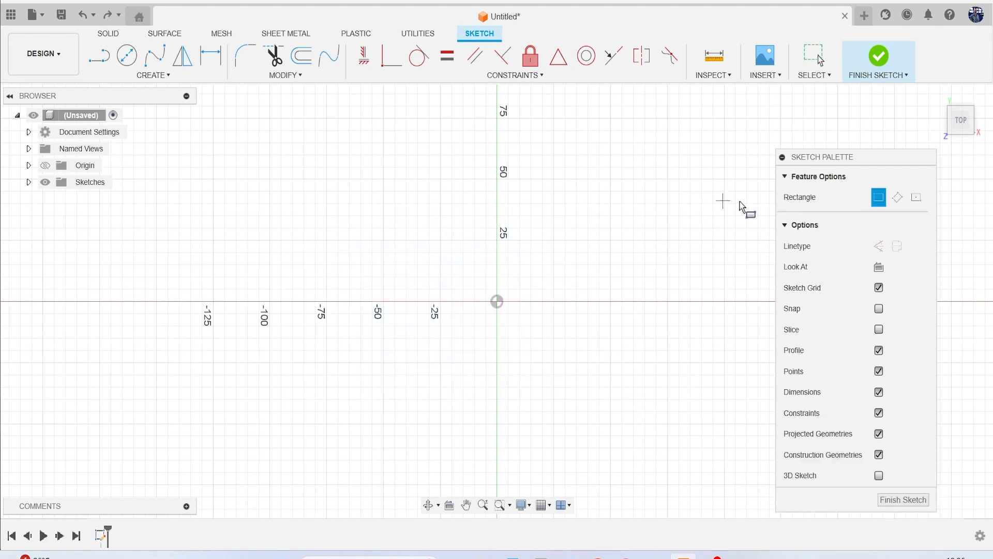
{"action": "left_click", "coordinate": [917, 198]}
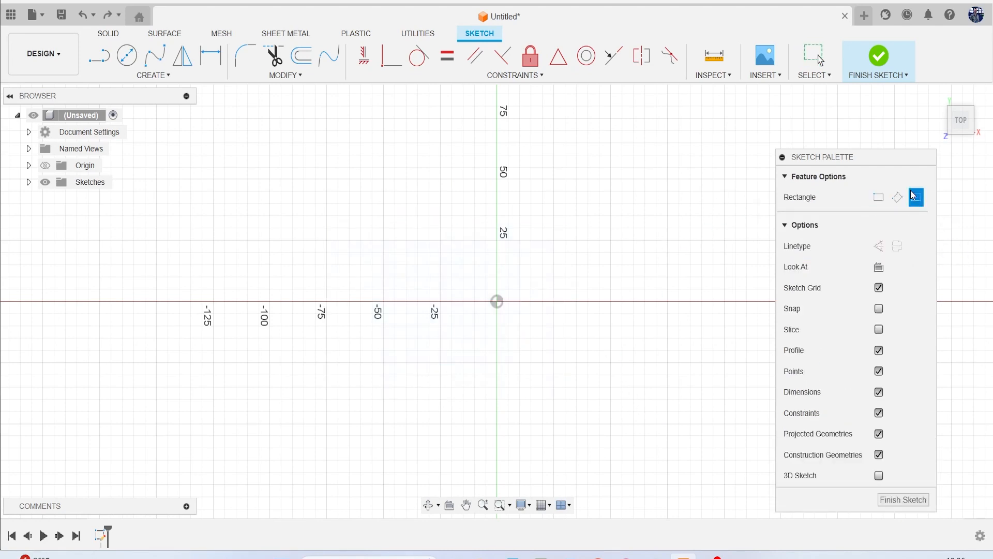
{"action": "left_click", "coordinate": [500, 304]}
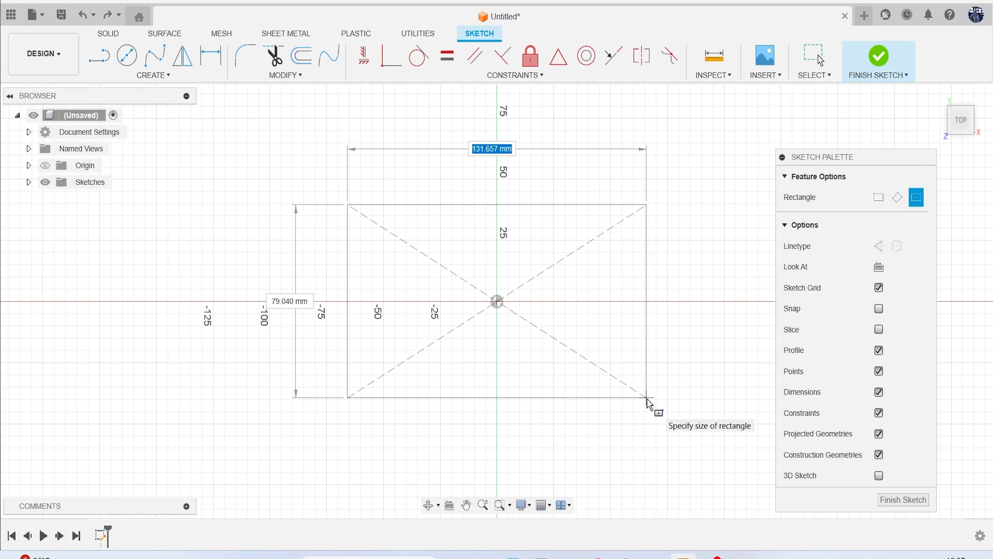
{"action": "type", "text": "31.8"}
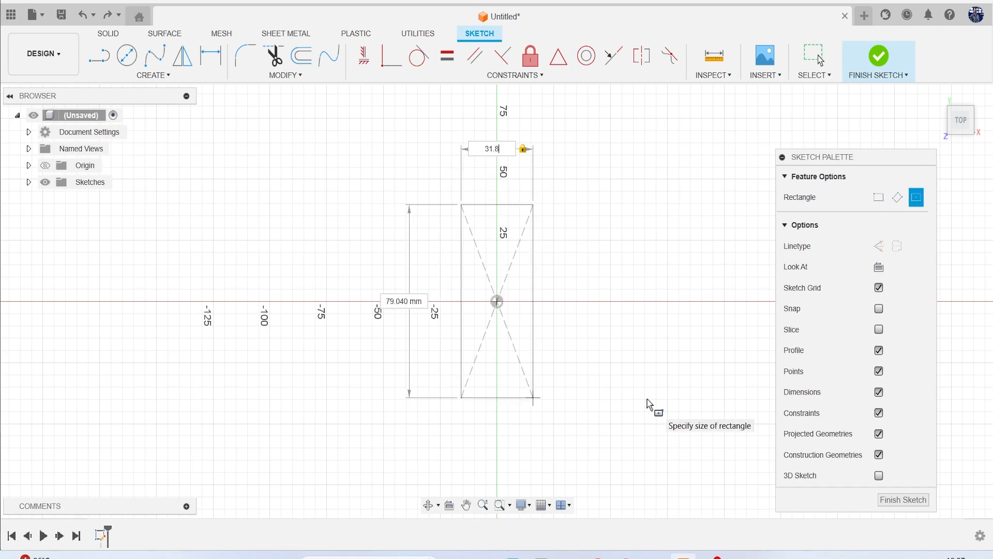
{"action": "key", "text": "Tab"}
{"action": "type", "text": "15"}
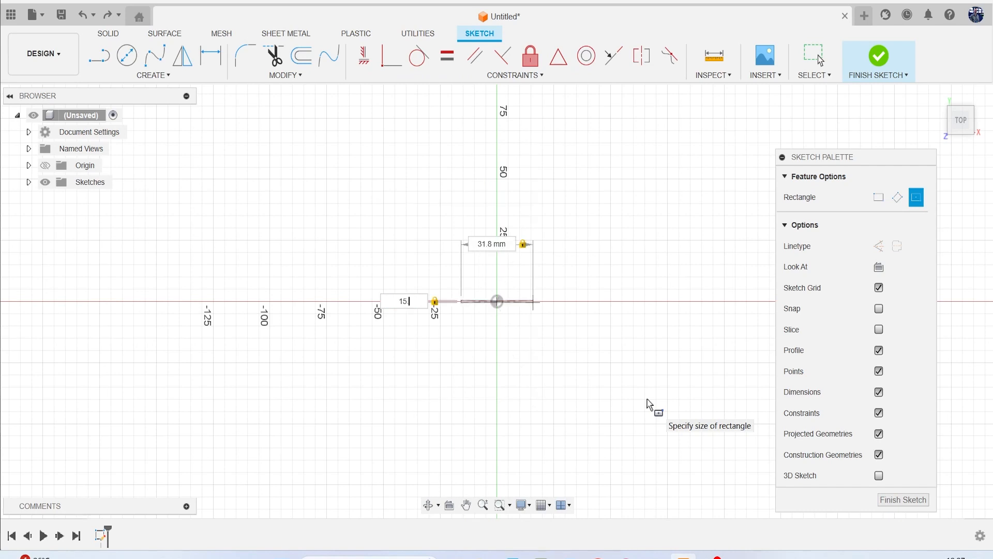
{"action": "type", "text": ".8"}
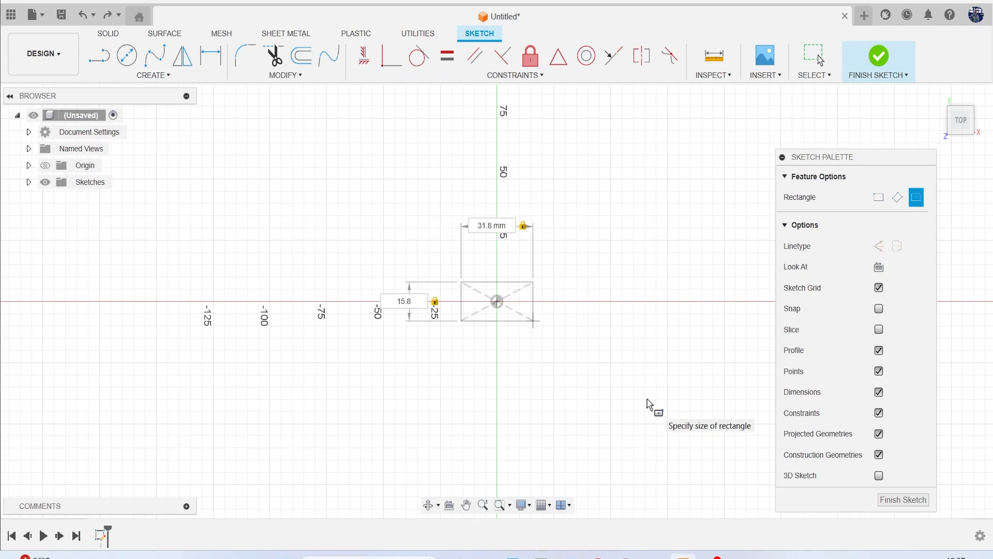
{"action": "key", "text": "Return"}
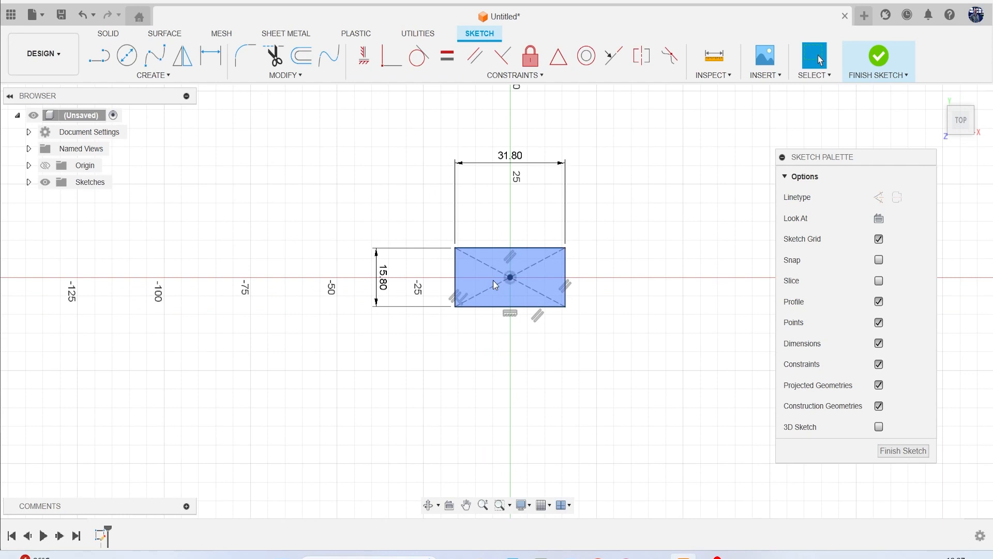
{"action": "scroll", "coordinate": [481, 331], "scroll_direction": "up", "scroll_amount": 3}
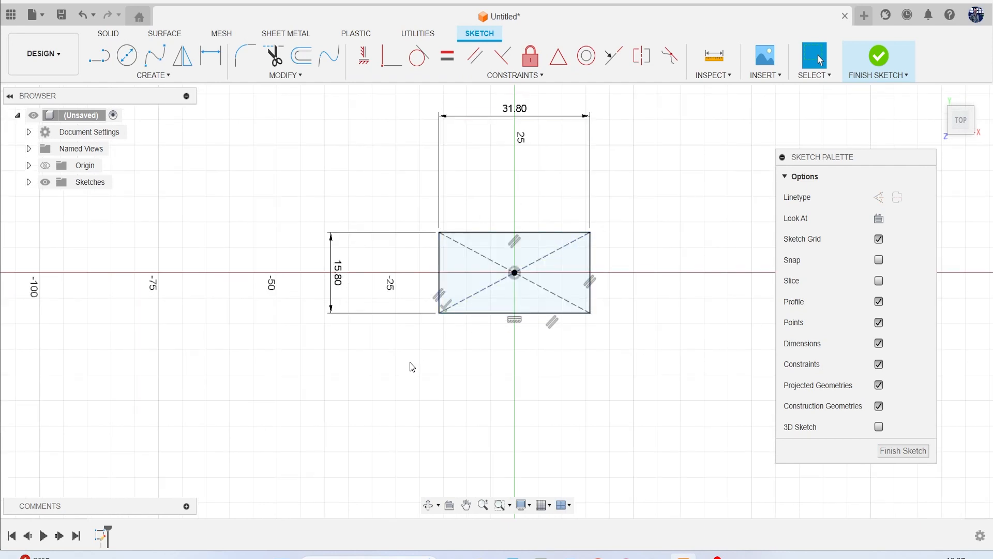
Sketch a second center rectangle about 76 mm wide, above and to the right of the first one.
{"action": "scroll", "coordinate": [409, 362], "scroll_direction": "down", "scroll_amount": 3}
{"action": "middle_click_drag", "start_coordinate": [670, 216], "coordinate": [441, 261]}
{"action": "left_click", "coordinate": [512, 270]}
{"action": "key", "text": "r"}
{"action": "left_click", "coordinate": [916, 197]}
{"action": "left_click", "coordinate": [425, 264]}
{"action": "left_click", "coordinate": [527, 318]}
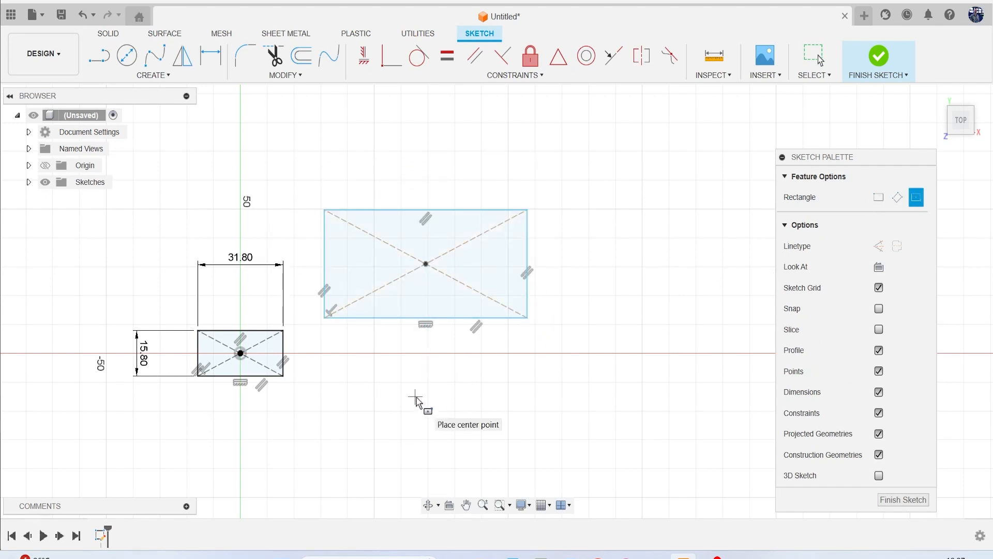
{"action": "key", "text": "Escape"}
Dimension the second rectangle's top edge and set its width to 31.80 mm.
{"action": "left_click", "coordinate": [283, 76]}
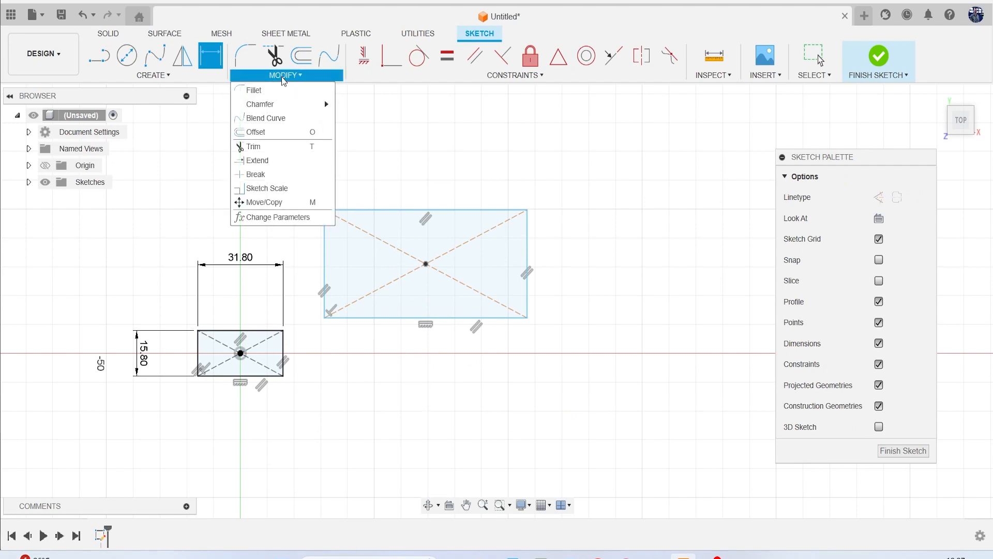
{"action": "left_click", "coordinate": [430, 119]}
{"action": "key", "text": "Escape"}
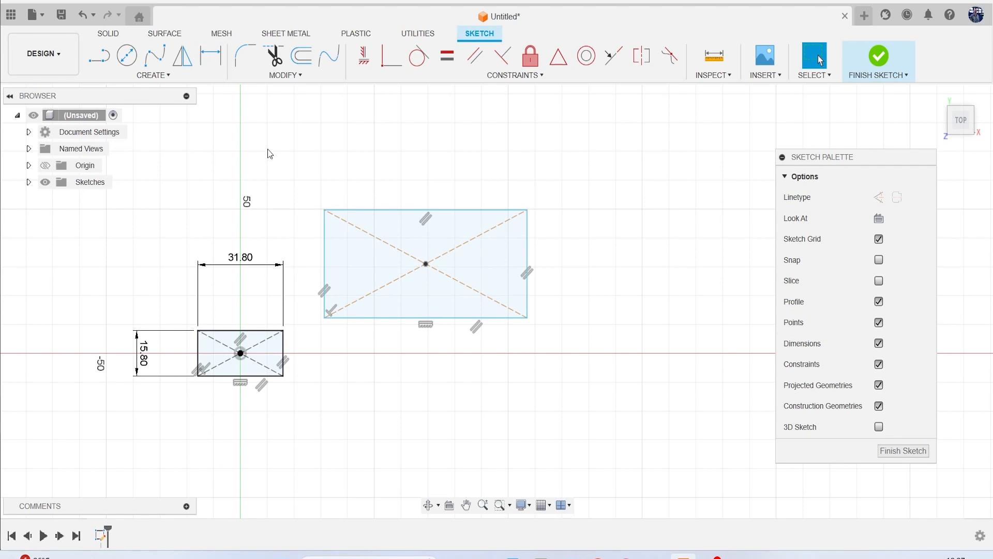
{"action": "left_click", "coordinate": [211, 55]}
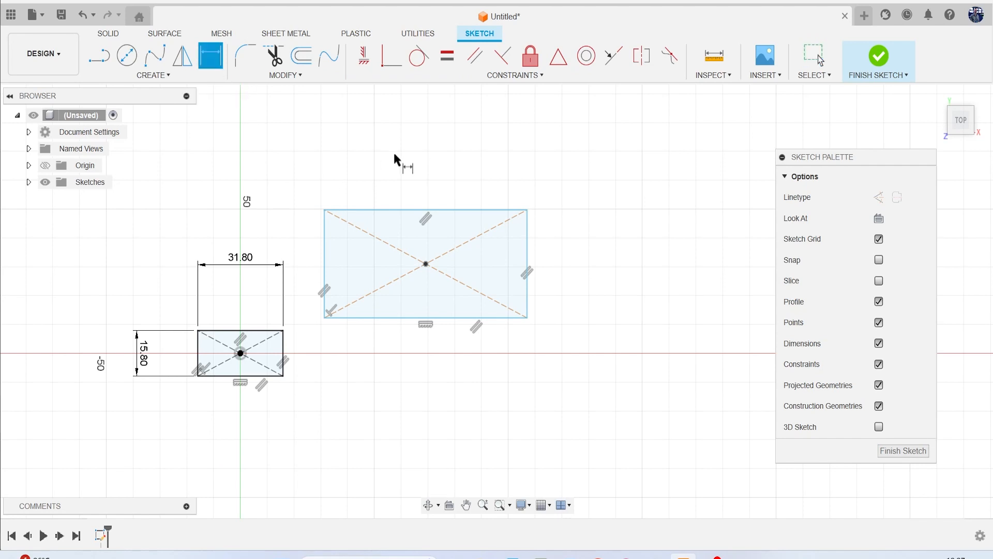
{"action": "left_click", "coordinate": [423, 210]}
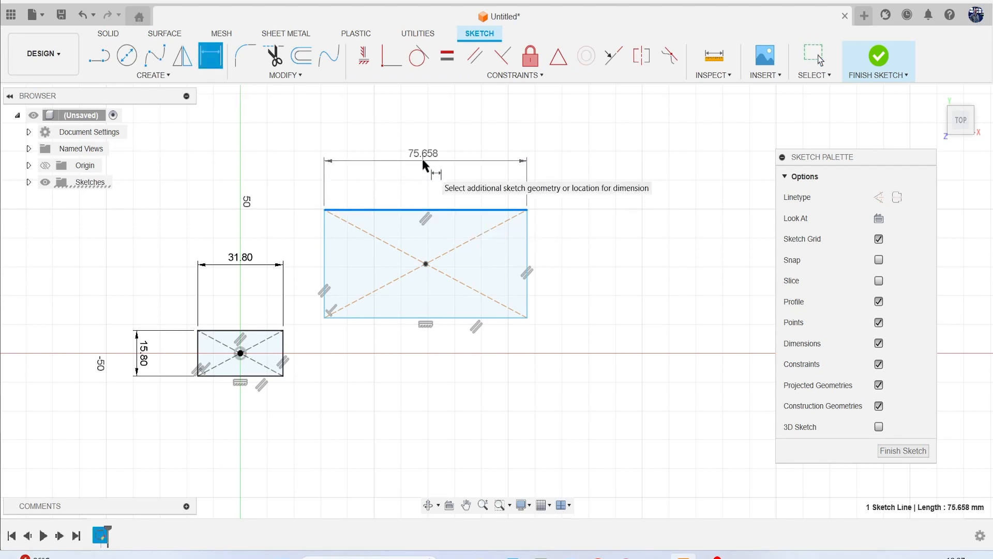
{"action": "left_click", "coordinate": [423, 164]}
{"action": "type", "text": "31.80"}
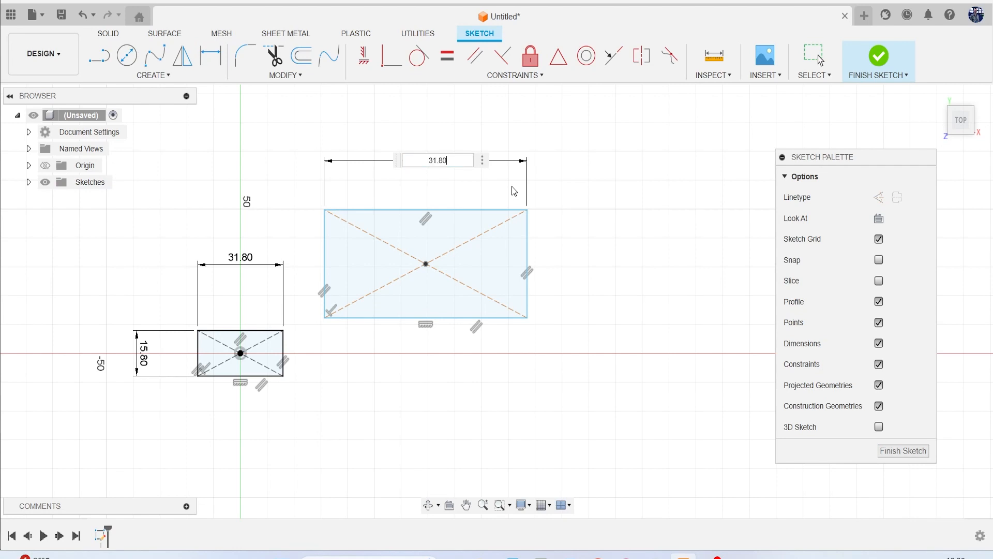
{"action": "key", "text": "Return"}
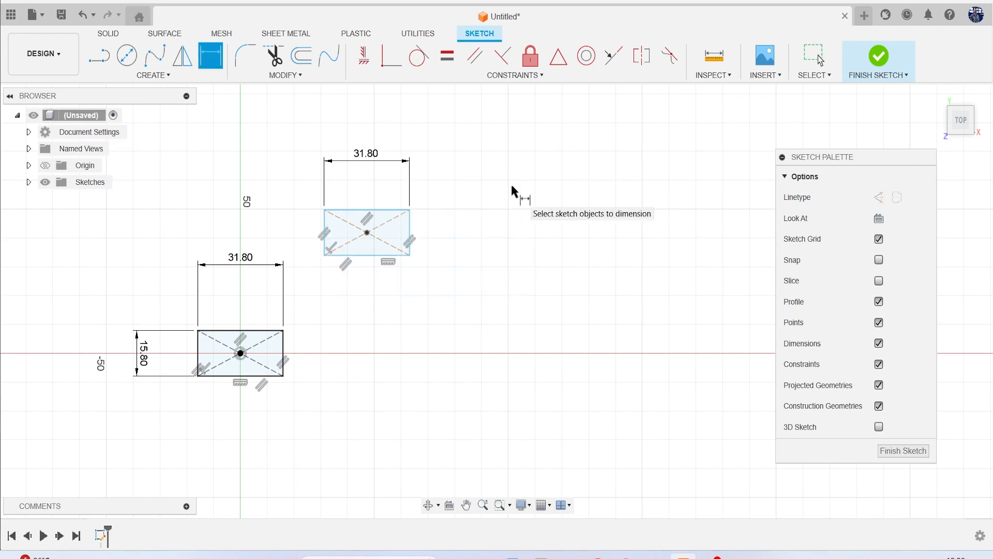
Dimension the second rectangle's right edge and set its height to 15.8 mm.
{"action": "left_click", "coordinate": [410, 231]}
{"action": "left_click", "coordinate": [489, 235]}
{"action": "type", "text": "15.8"}
{"action": "key", "text": "Return"}
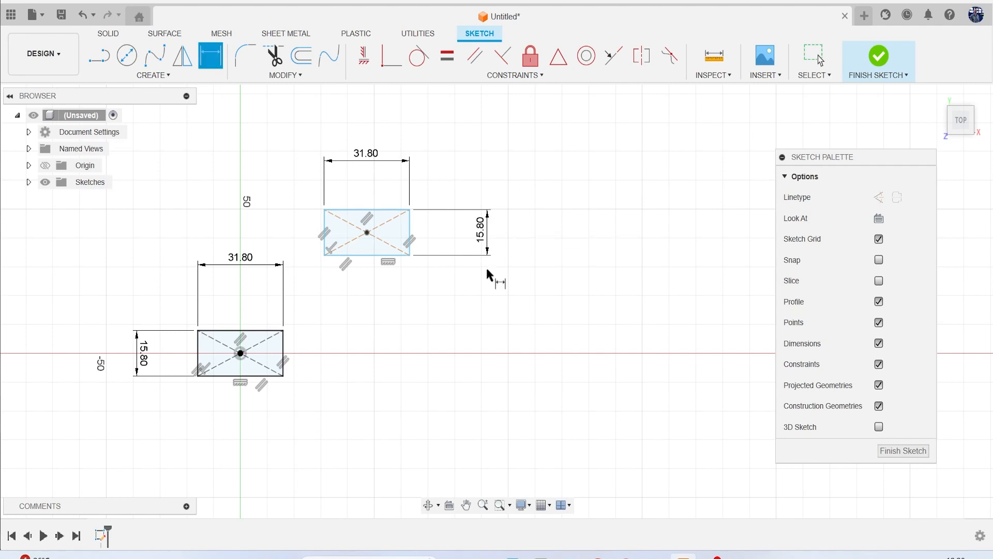
{"action": "key", "text": "Escape"}
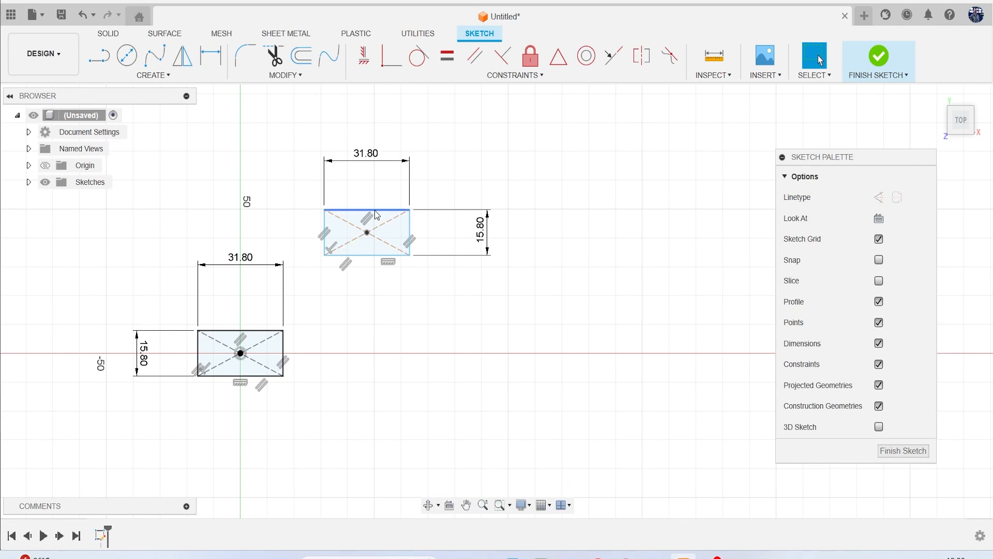
Delete the second rectangle together with its dimensions.
{"action": "left_click_drag", "start_coordinate": [299, 139], "coordinate": [540, 279]}
{"action": "key", "text": "Delete"}
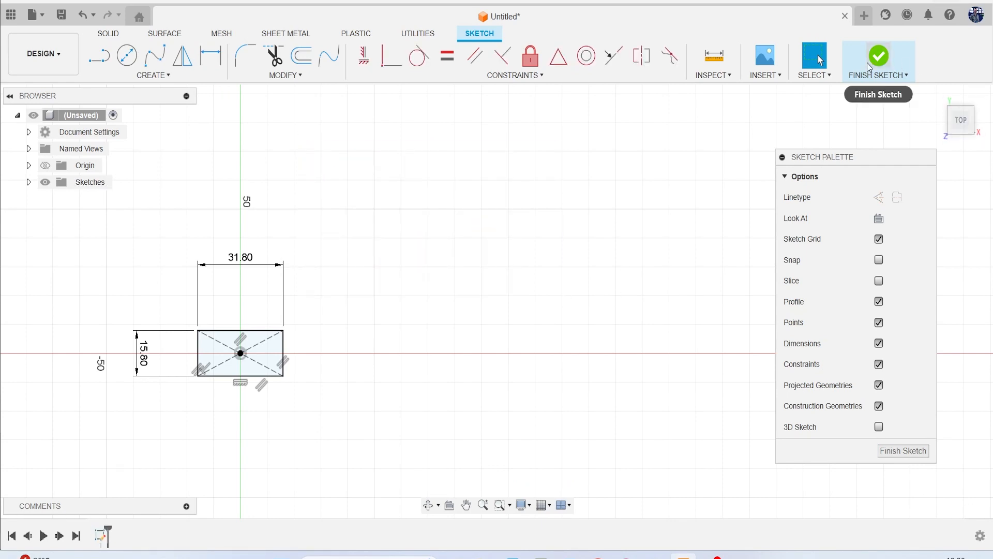
Finish the sketch containing the rectangle centred on the origin.
{"action": "left_click", "coordinate": [882, 61]}
{"action": "middle_click_drag", "start_coordinate": [412, 398], "coordinate": [515, 346]}
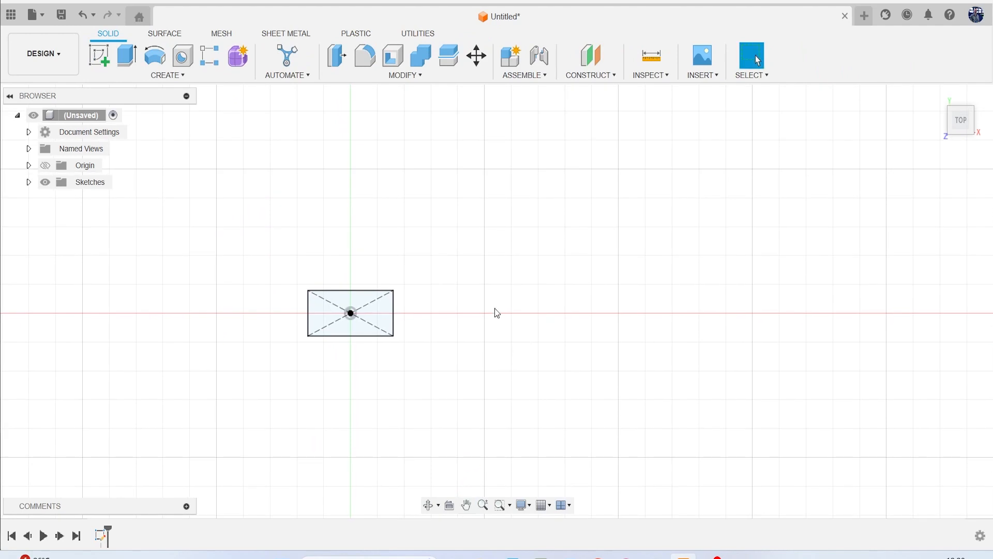
{"action": "scroll", "coordinate": [333, 323], "scroll_direction": "up", "scroll_amount": 3}
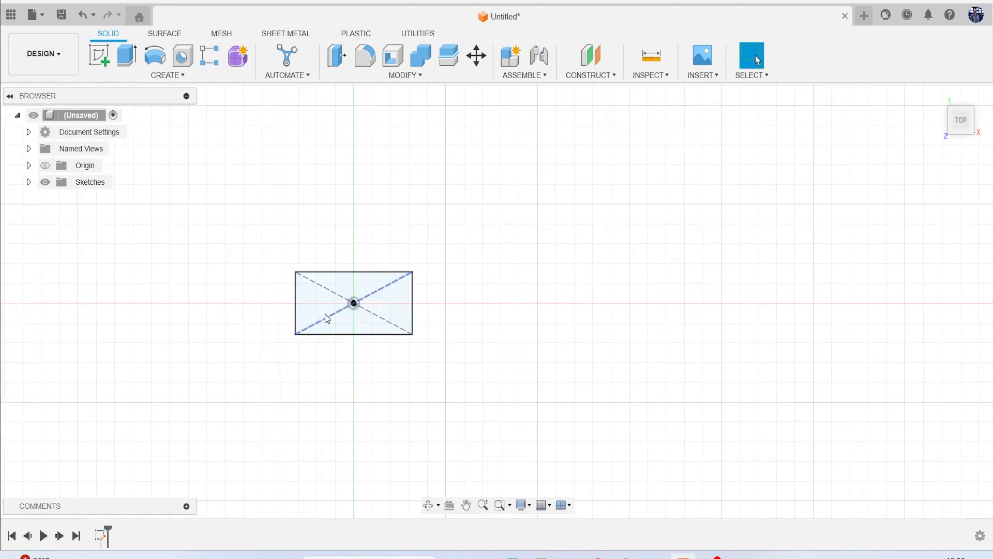
Reopen the rectangle sketch from the design history and finish it again, and check the list of sketches.
{"action": "right_click", "coordinate": [103, 536]}
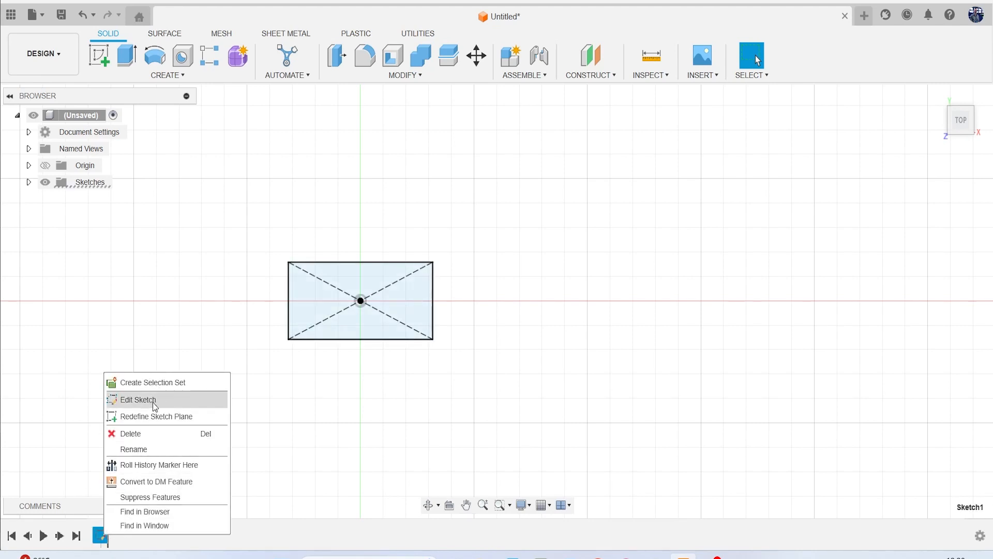
{"action": "left_click", "coordinate": [124, 400]}
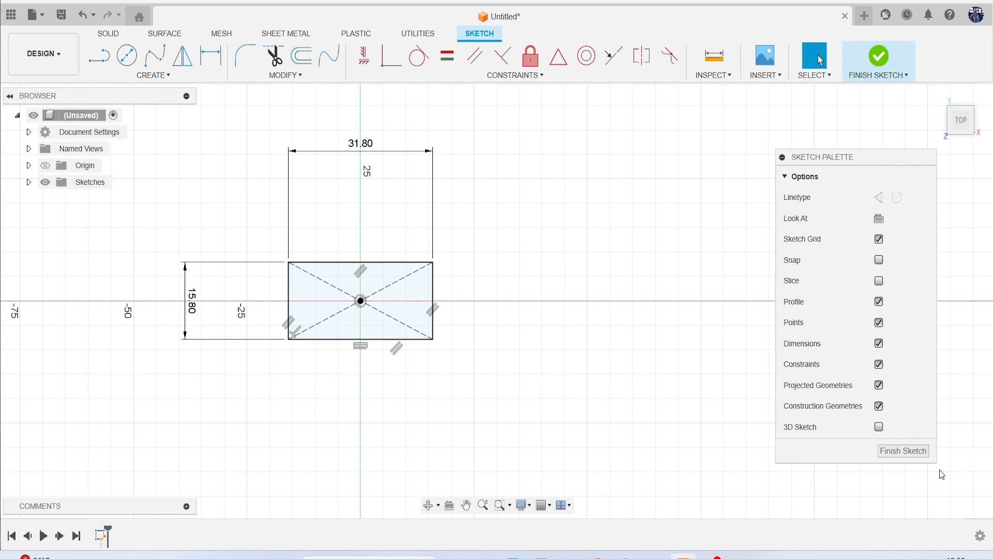
{"action": "left_click", "coordinate": [903, 450]}
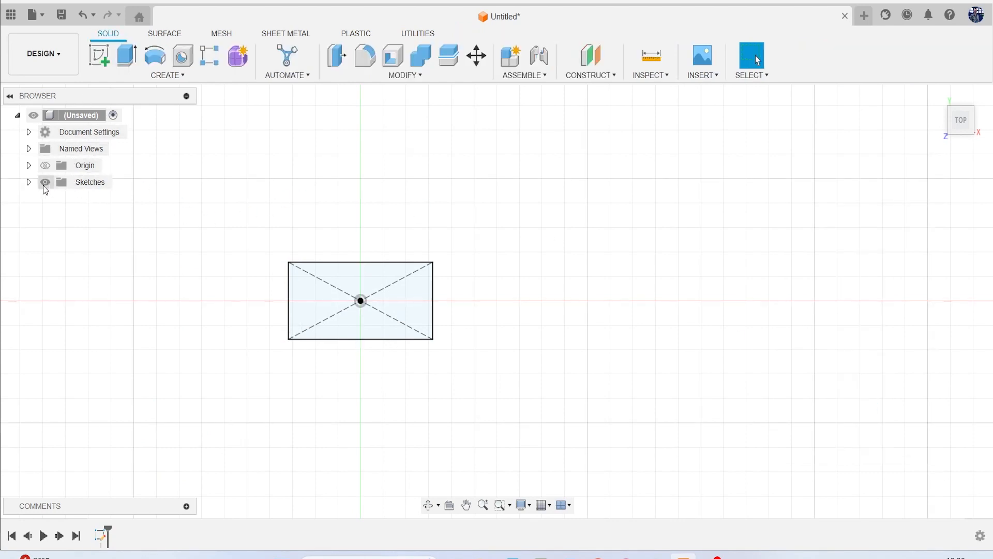
{"action": "left_click", "coordinate": [29, 182]}
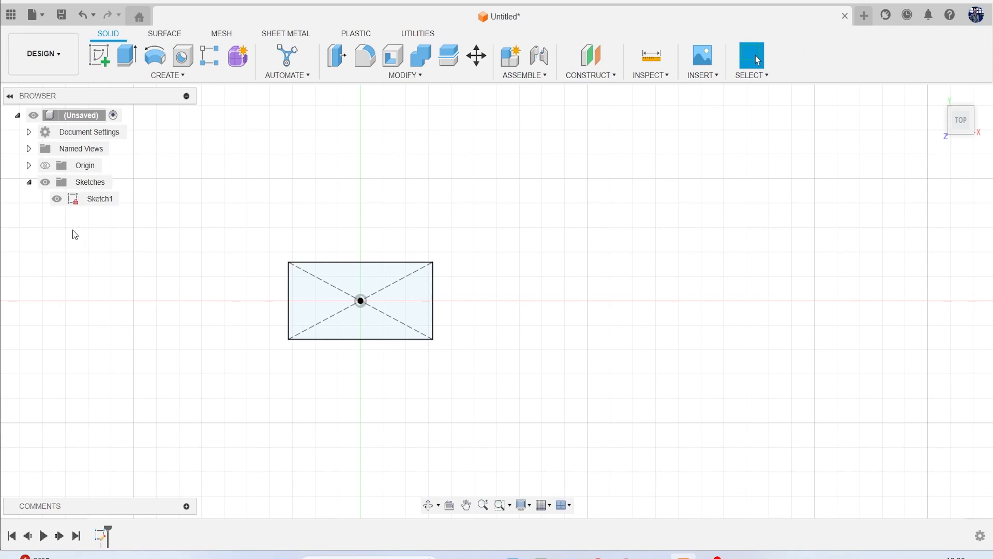
{"action": "left_click", "coordinate": [29, 182]}
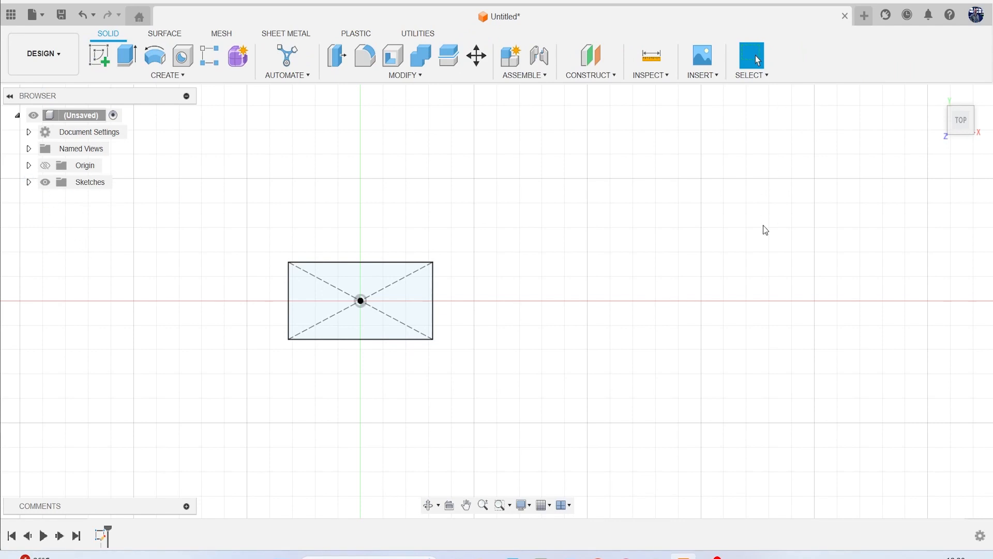
Extrude the rectangle profile 9.1 mm upwards as a new body.
{"action": "left_click_drag", "start_coordinate": [960, 122], "coordinate": [927, 81]}
{"action": "left_click", "coordinate": [187, 77]}
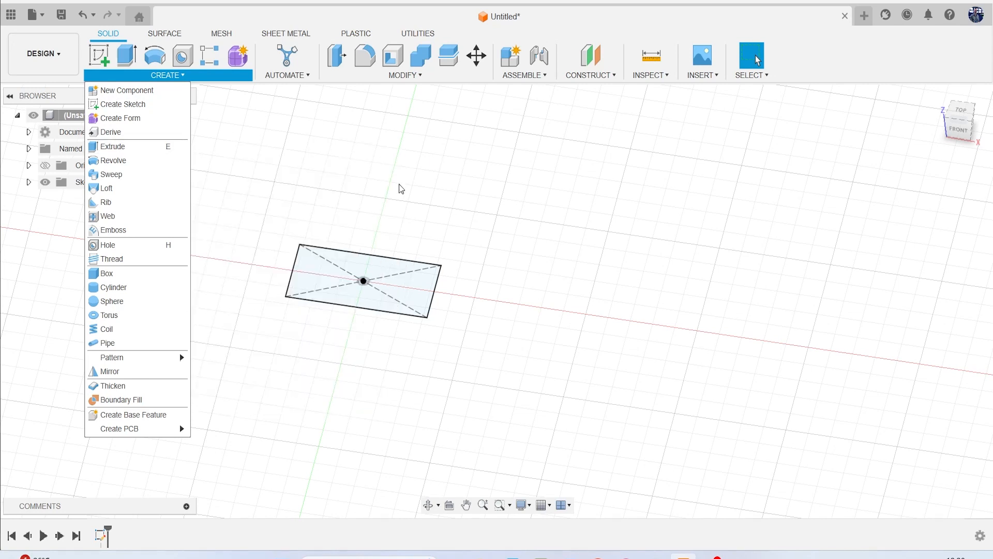
{"action": "left_click", "coordinate": [400, 189]}
{"action": "key", "text": "e"}
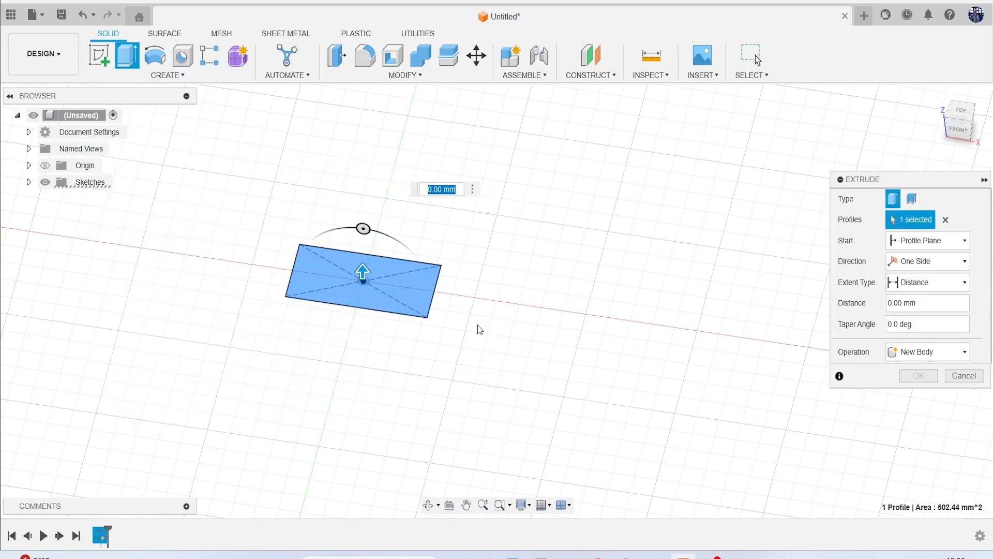
{"action": "mouse_move", "coordinate": [363, 273]}
{"action": "left_mouse_down"}
{"action": "mouse_move", "coordinate": [381, 164]}
{"action": "mouse_move", "coordinate": [406, 390]}
{"action": "mouse_move", "coordinate": [397, 185]}
{"action": "left_mouse_up"}
{"action": "left_click", "coordinate": [488, 222]}
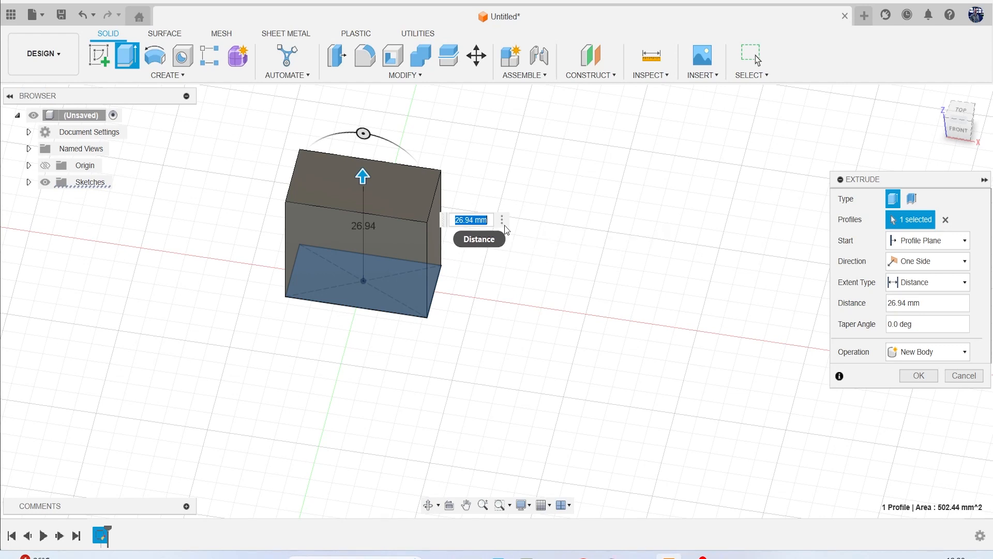
{"action": "type", "text": "9.1"}
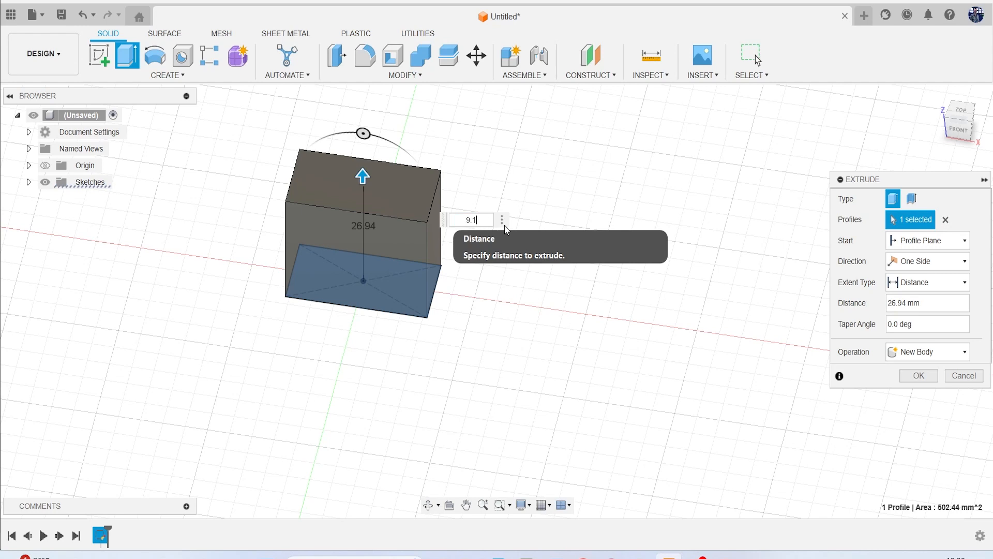
{"action": "key", "text": "Return"}
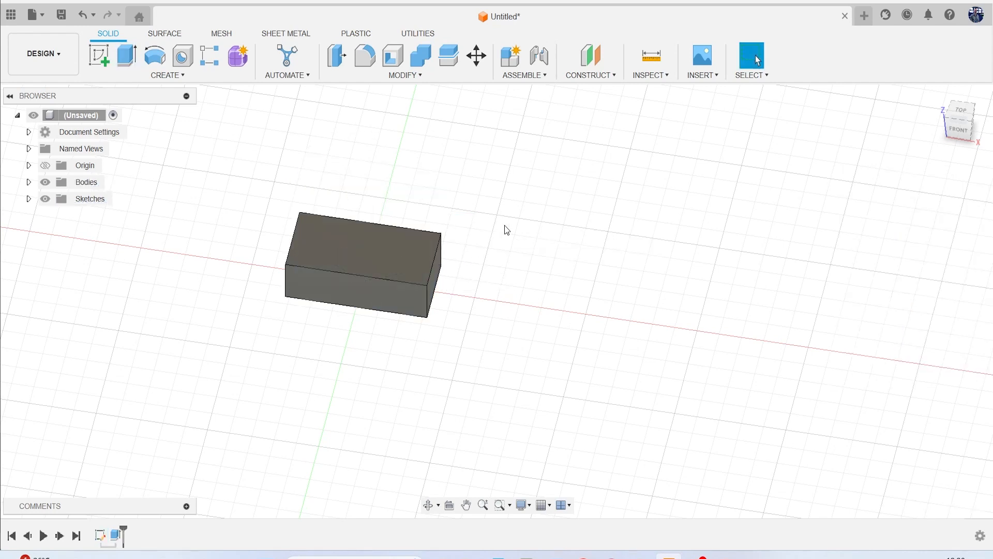
Review the block's extrusion settings from the design history and leave them without changes.
{"action": "middle_click_drag", "start_coordinate": [467, 293], "coordinate": [543, 316]}
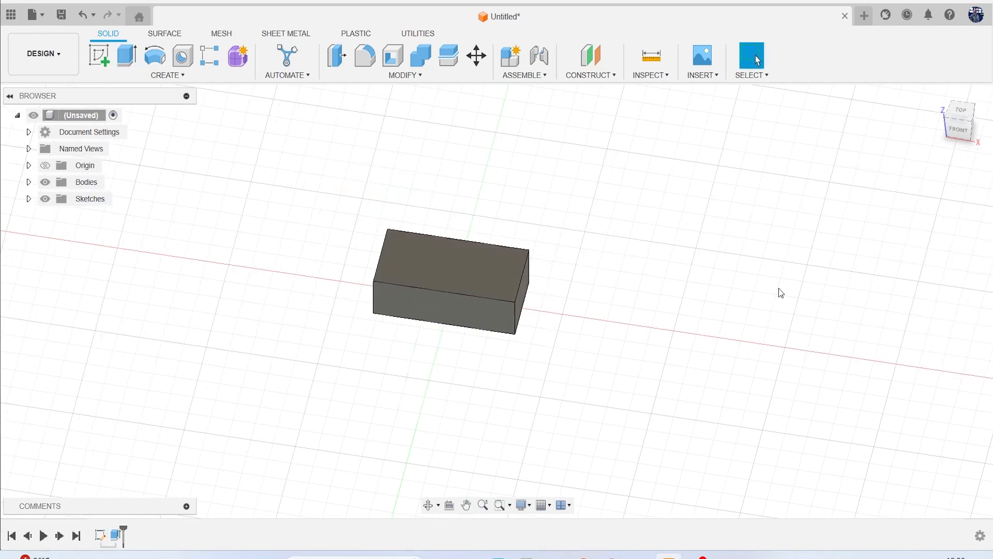
{"action": "left_click", "coordinate": [963, 139]}
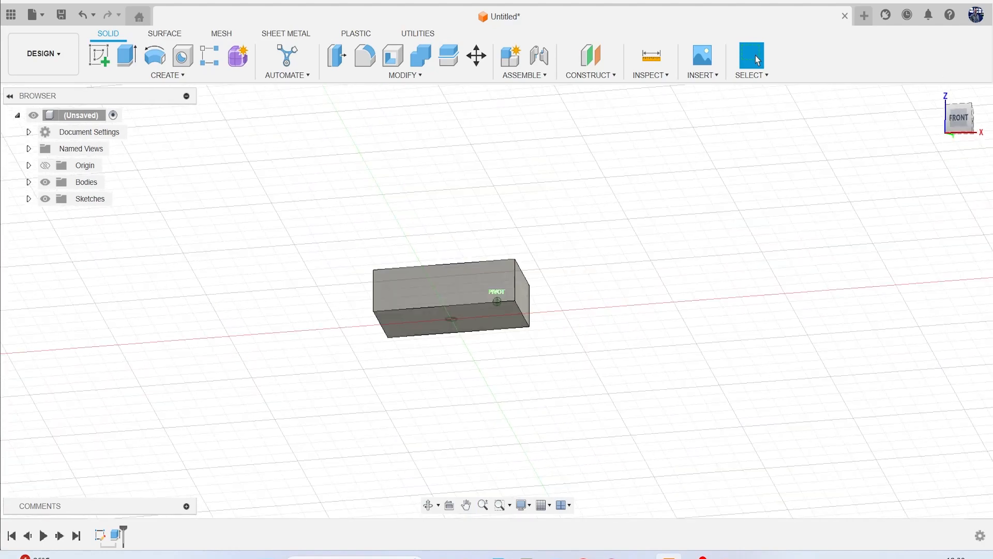
{"action": "right_click", "coordinate": [115, 535]}
{"action": "left_click", "coordinate": [183, 402]}
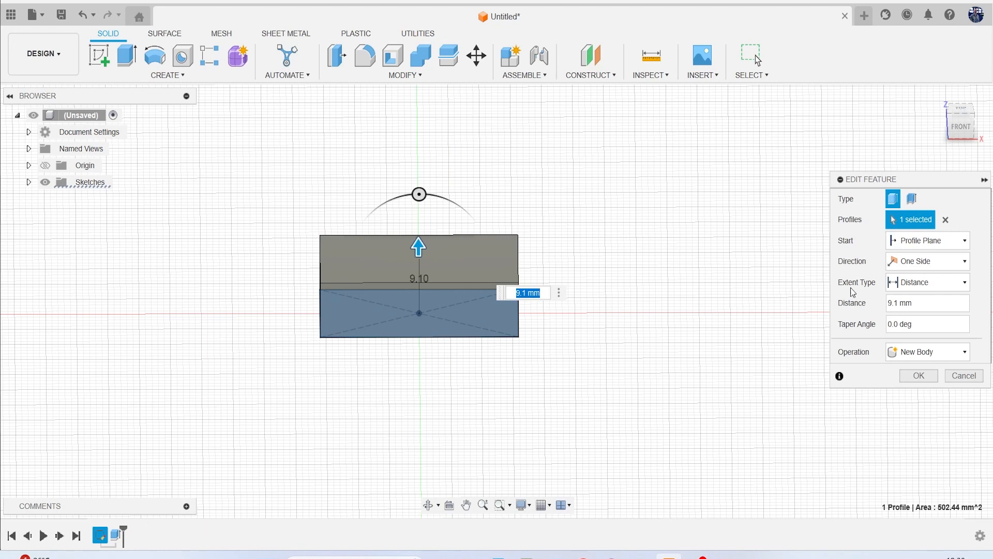
{"action": "left_click", "coordinate": [963, 376]}
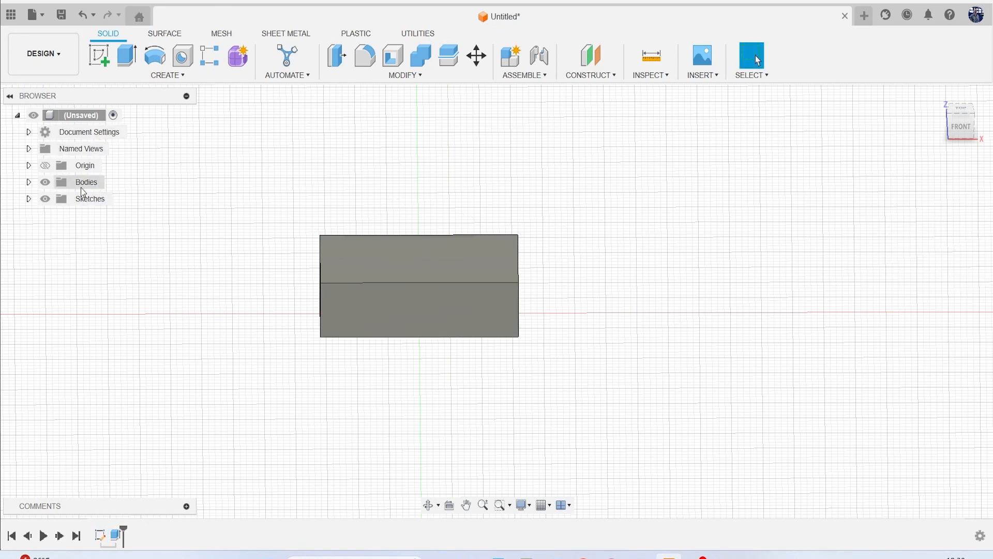
Check the list of bodies in the design and collapse it again.
{"action": "left_click", "coordinate": [28, 182]}
{"action": "left_click", "coordinate": [94, 199]}
{"action": "left_click", "coordinate": [459, 409]}
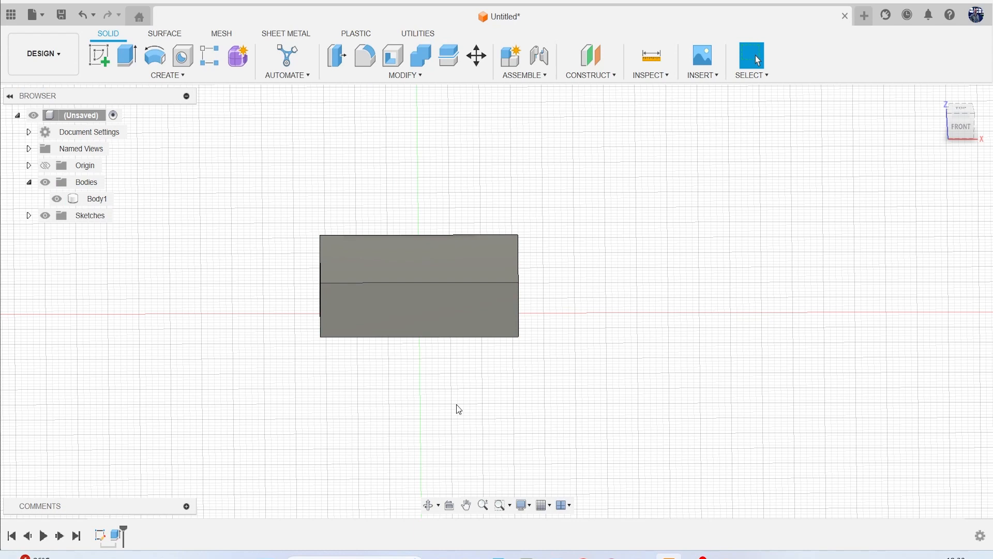
{"action": "left_click", "coordinate": [30, 183]}
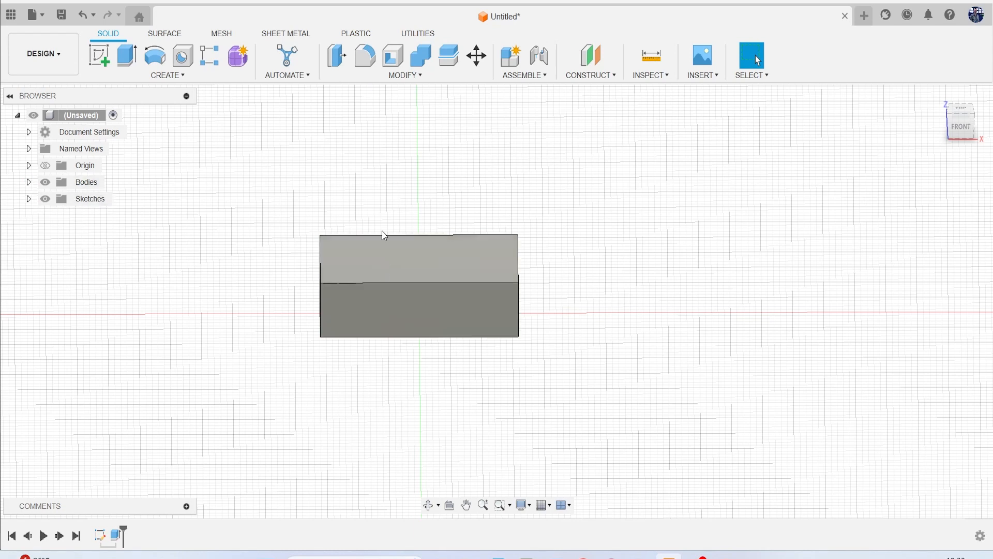
Save the design as "Lego Brick tutorial" in the 1ST YEAR B BLOCK 2021 location.
{"action": "left_click", "coordinate": [63, 17]}
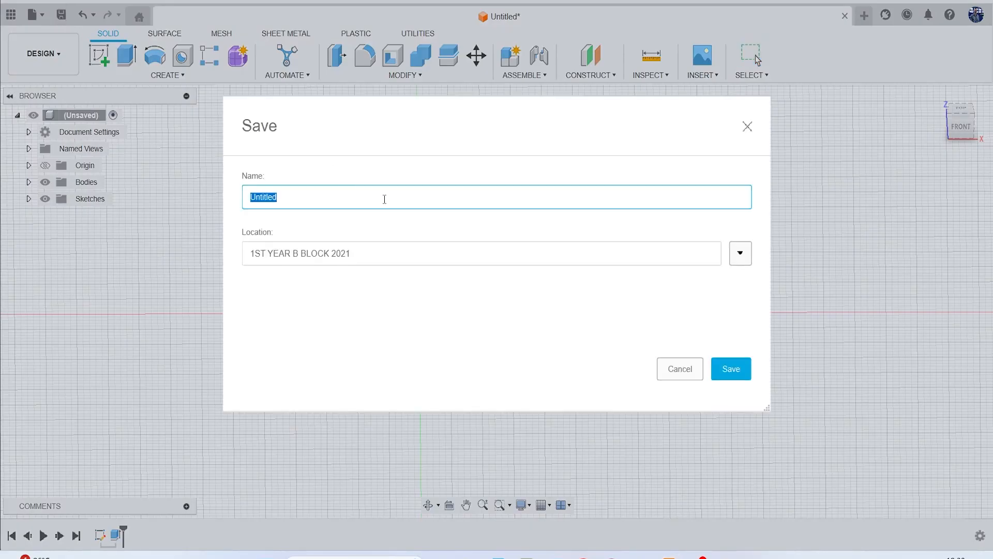
{"action": "type", "text": "Lego Brick tutorial"}
{"action": "key", "text": "Return"}
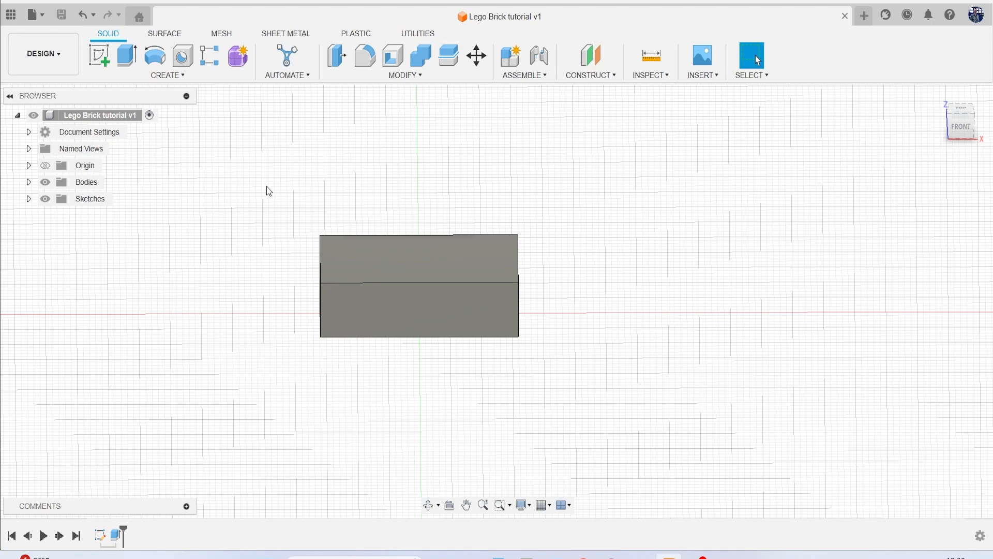
Start a new sketch on the top face of the block.
{"action": "mouse_move", "coordinate": [961, 133]}
{"action": "left_mouse_down"}
{"action": "mouse_move", "coordinate": [960, 102]}
{"action": "mouse_move", "coordinate": [961, 133]}
{"action": "left_mouse_up"}
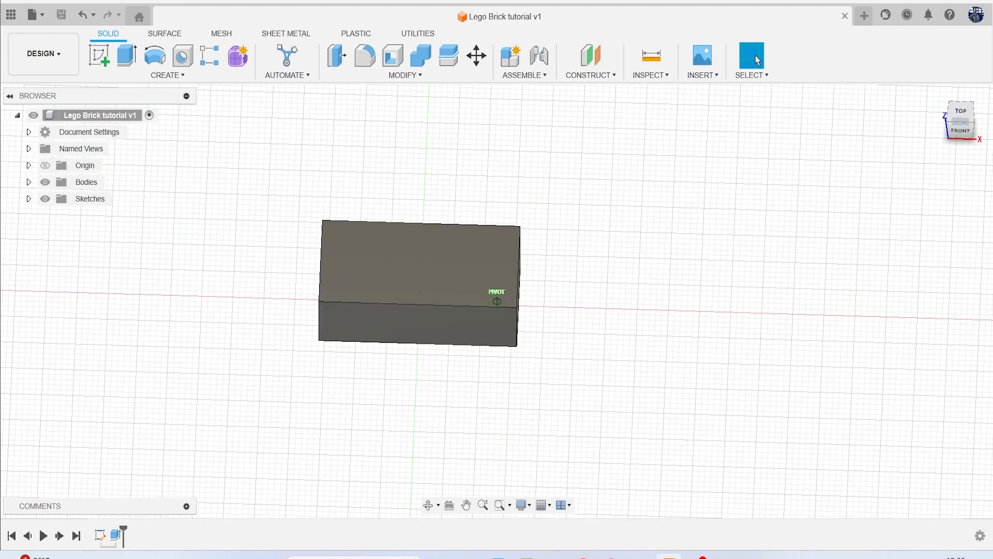
{"action": "left_click", "coordinate": [963, 120]}
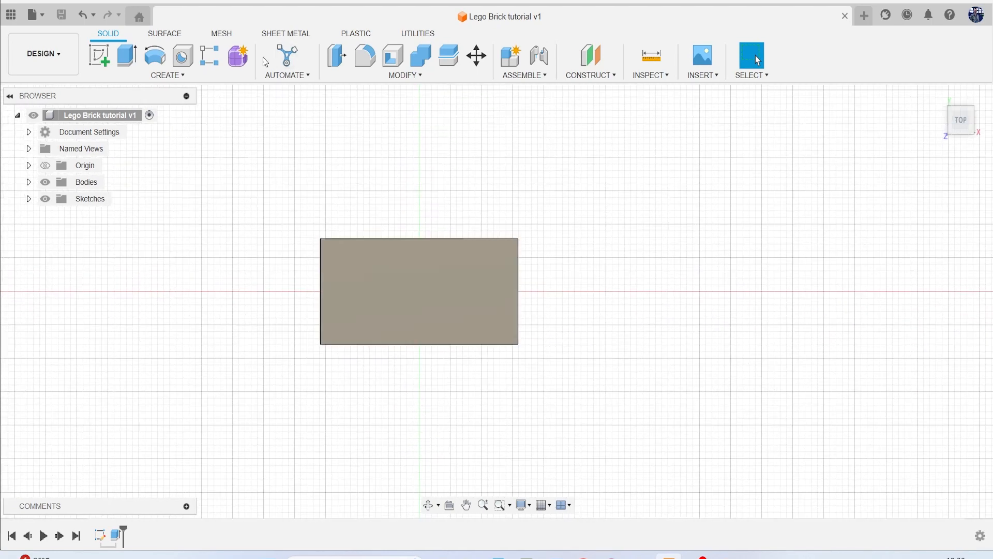
{"action": "left_click", "coordinate": [100, 56]}
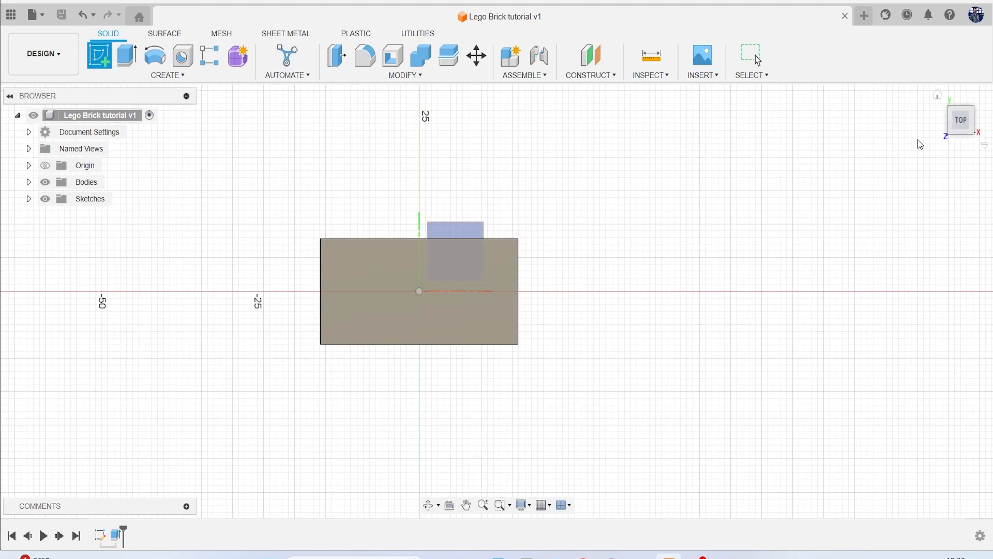
{"action": "left_click_drag", "start_coordinate": [962, 119], "coordinate": [942, 86]}
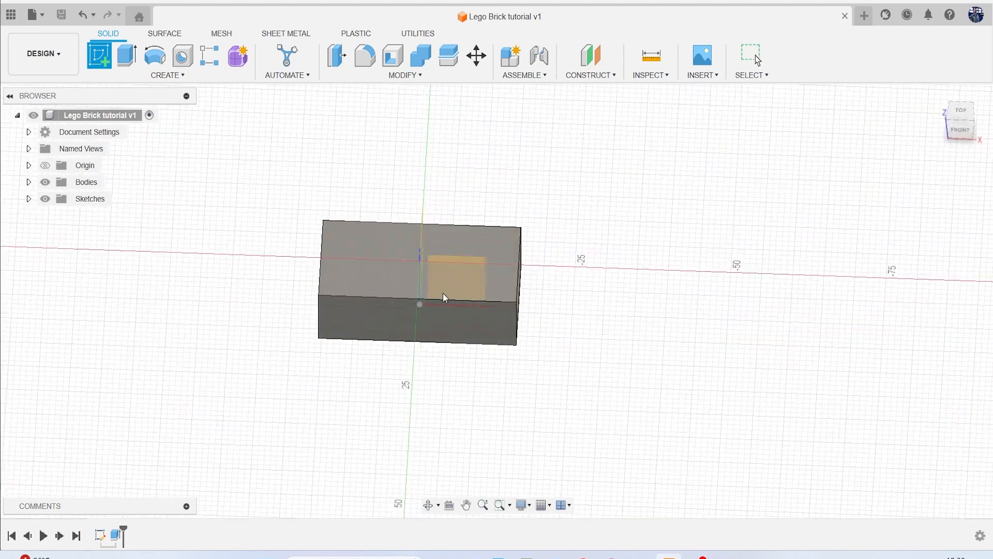
{"action": "left_click", "coordinate": [381, 254]}
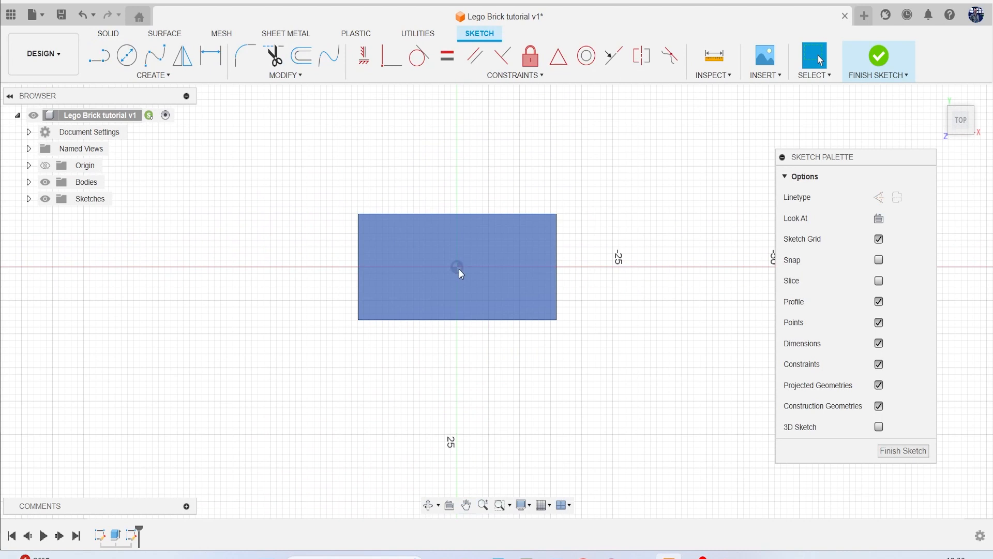
Sketch a center diameter circle about 4.15 mm across near the upper-left corner of the block's top face.
{"action": "scroll", "coordinate": [442, 265], "scroll_direction": "up", "scroll_amount": 5}
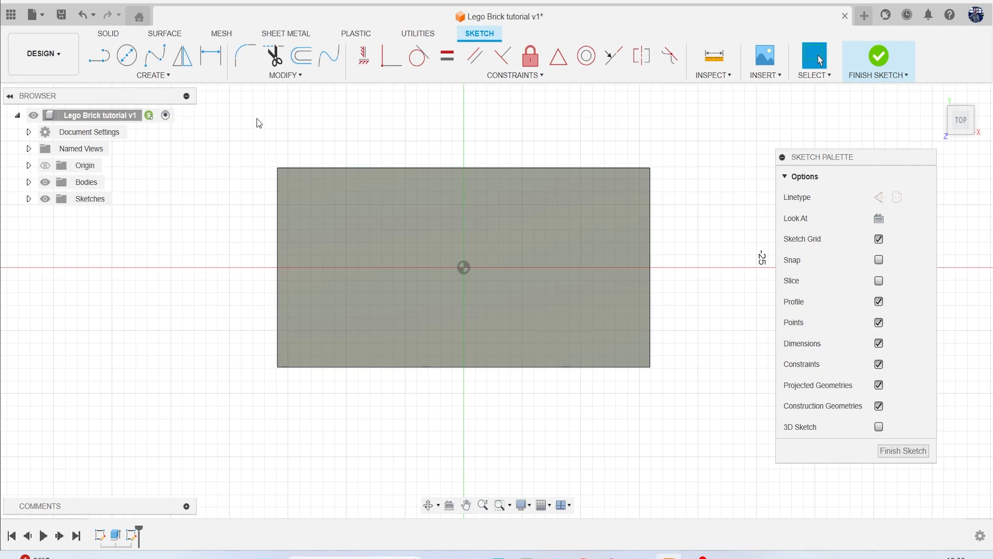
{"action": "left_click", "coordinate": [153, 75]}
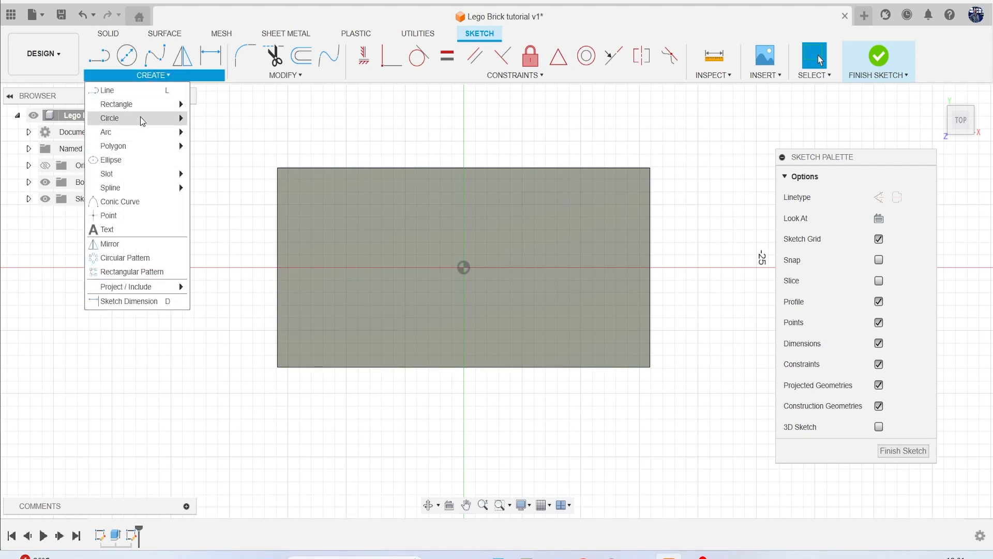
{"action": "mouse_move", "coordinate": [143, 121]}
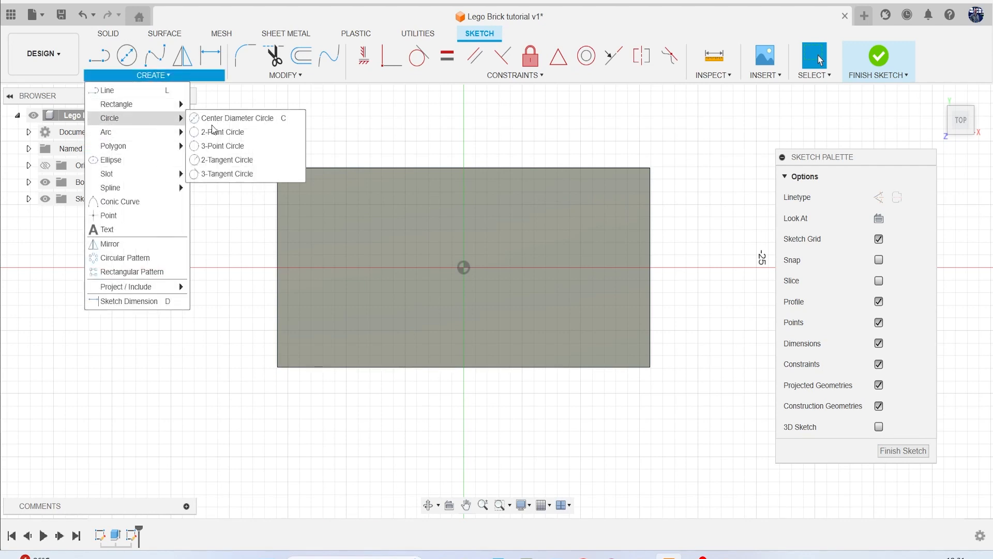
{"action": "left_click", "coordinate": [287, 123]}
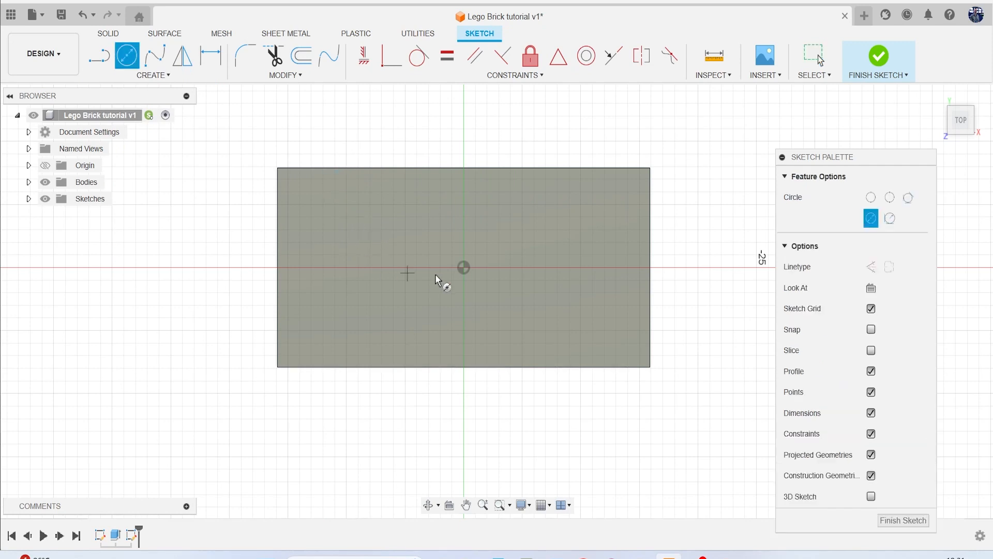
{"action": "left_click", "coordinate": [342, 227]}
{"action": "left_click", "coordinate": [360, 244]}
{"action": "key", "text": "Escape"}
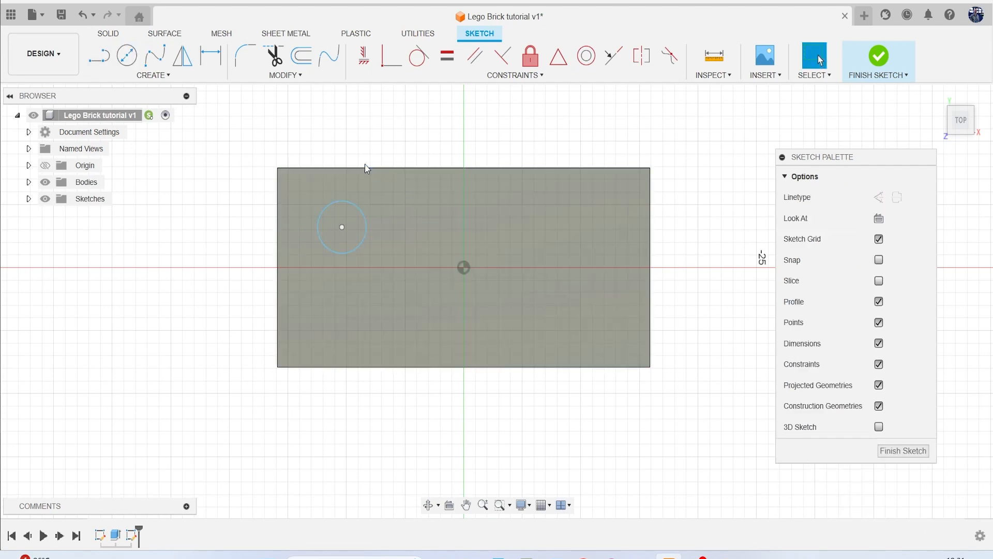
Dimension the circle's diameter and set it to 4.6 mm.
{"action": "key", "text": "d"}
{"action": "left_click", "coordinate": [351, 205]}
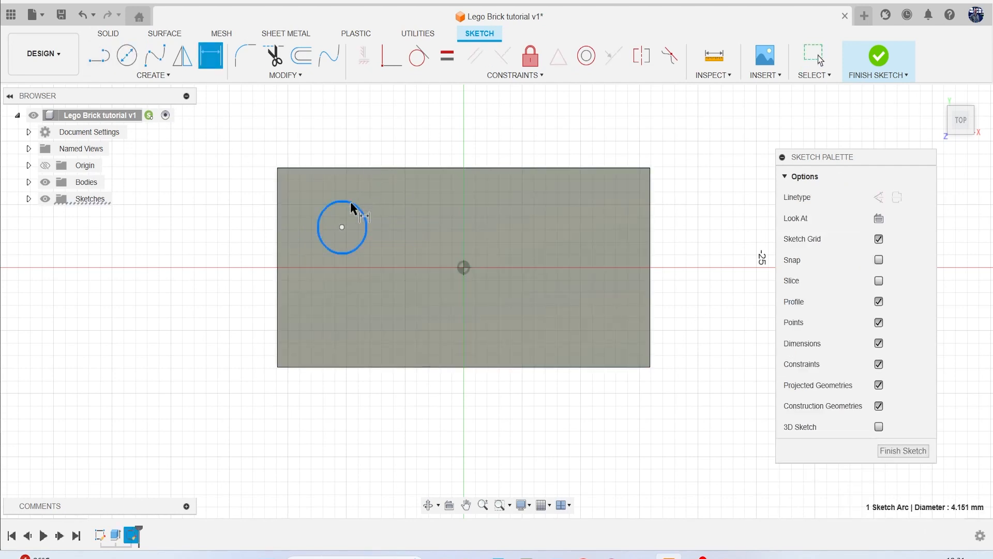
{"action": "left_click", "coordinate": [430, 136]}
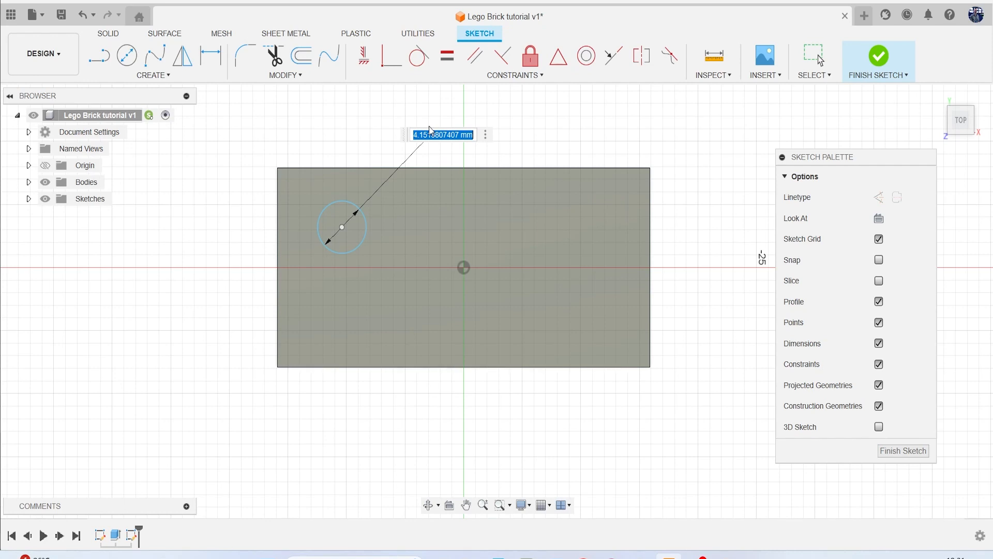
{"action": "type", "text": "4"}
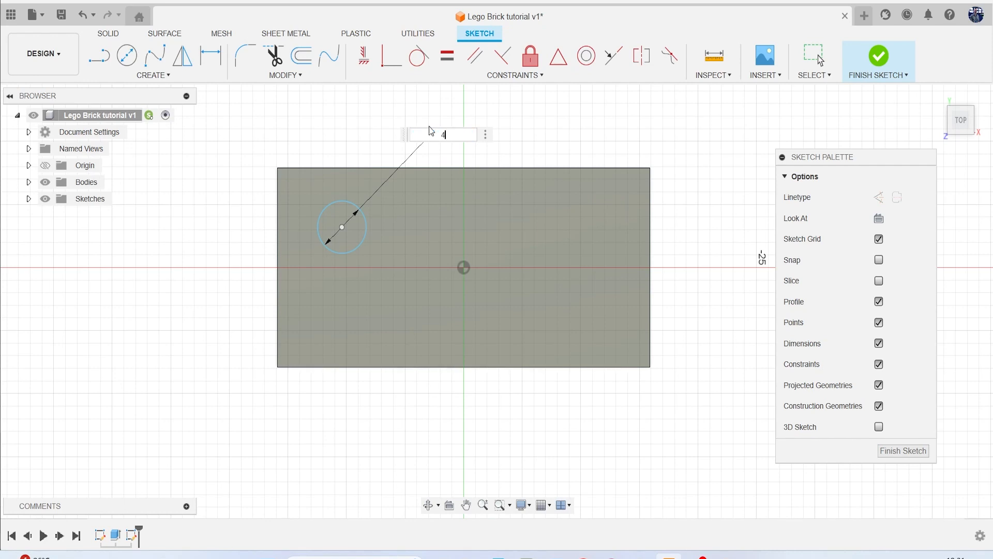
{"action": "type", "text": ".6"}
{"action": "key", "text": "Return"}
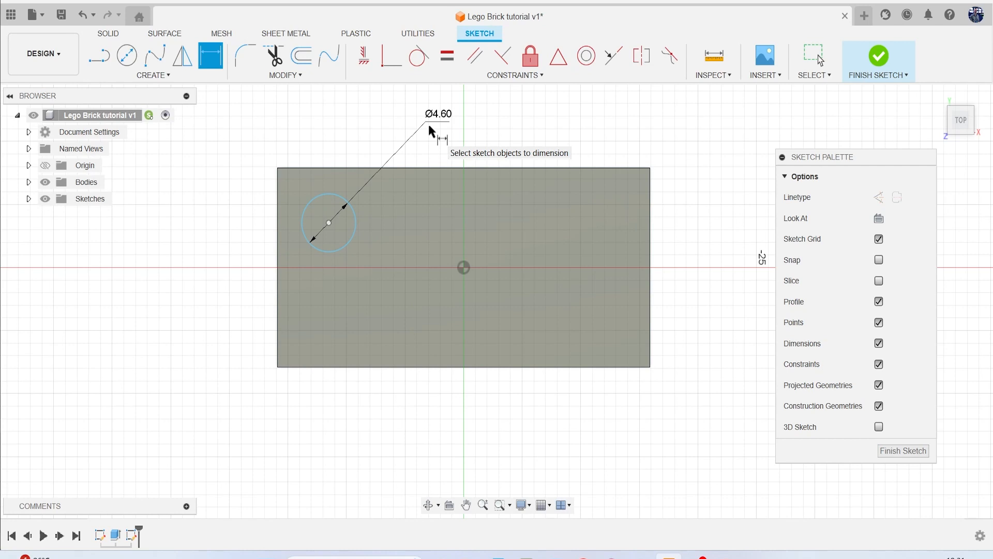
Dimension the circle's centre to the face's upper edge and set the distance to 3.9 mm.
{"action": "left_click", "coordinate": [303, 221]}
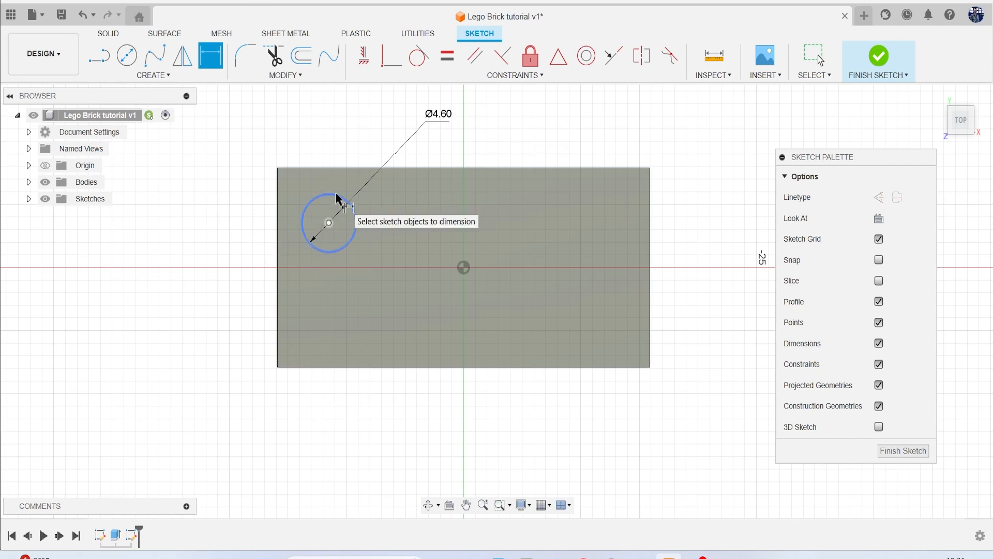
{"action": "left_click", "coordinate": [335, 168]}
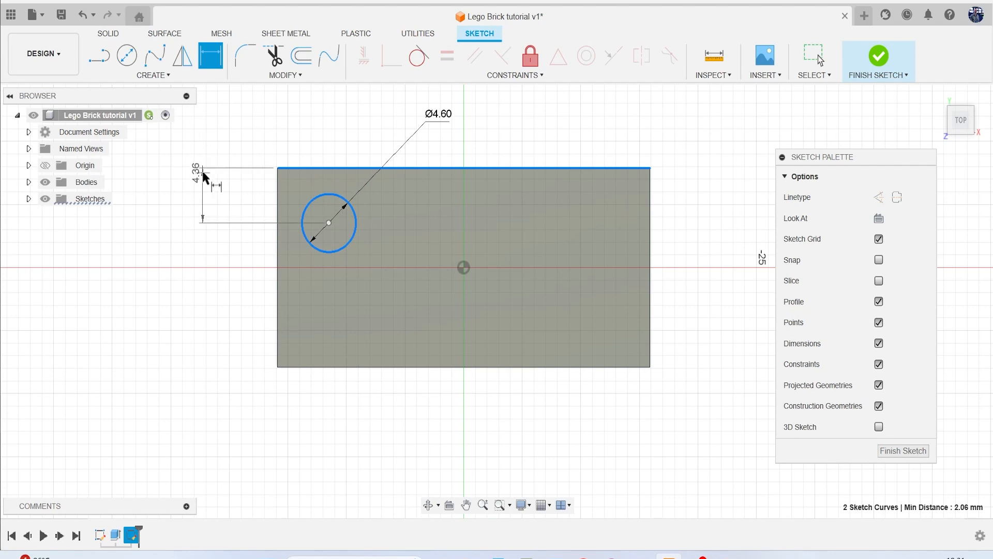
{"action": "left_click", "coordinate": [203, 173]}
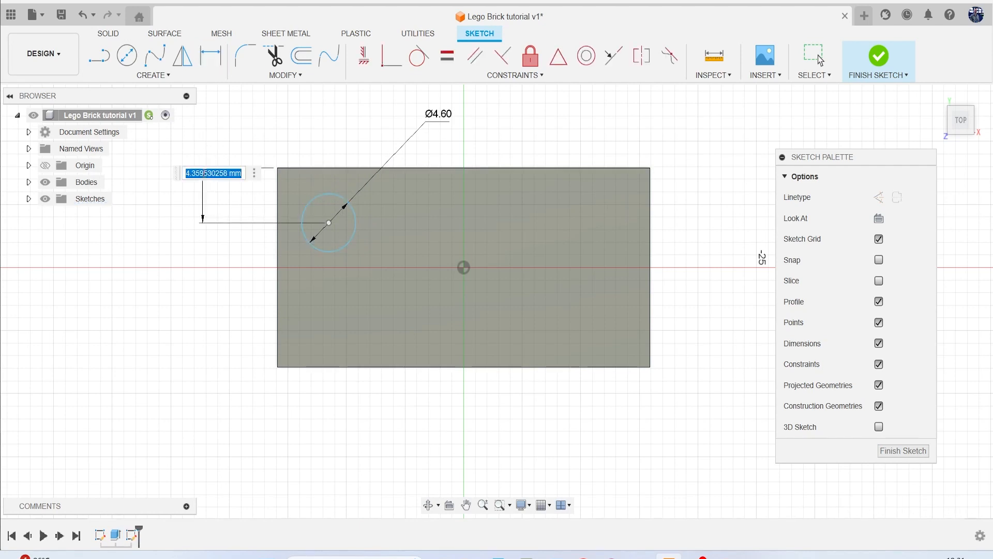
{"action": "type", "text": "3.9"}
{"action": "key", "text": "Return"}
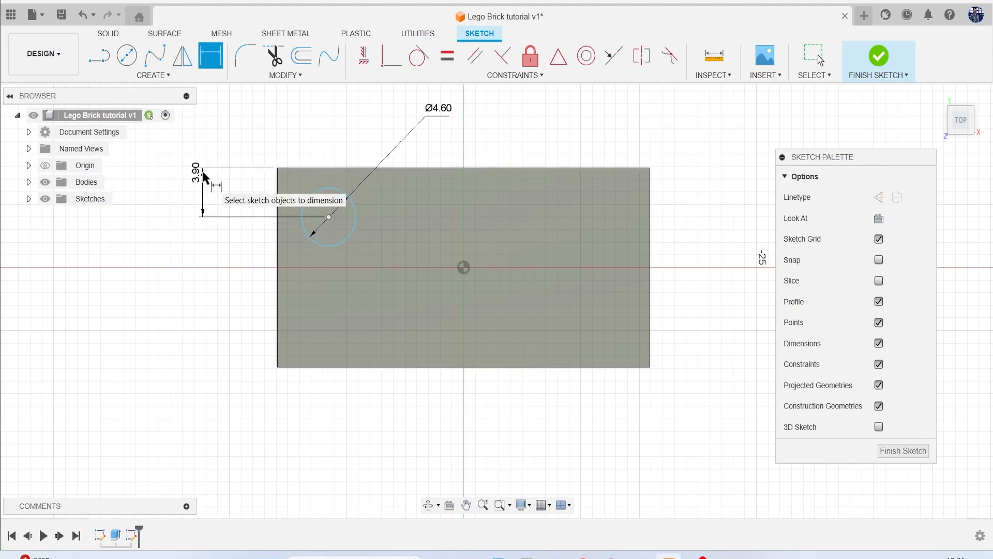
Dimension the circle's centre to the face's left edge, linking the distance to the 3.9 mm upper-edge dimension (d8).
{"action": "left_click", "coordinate": [347, 236]}
{"action": "left_click", "coordinate": [278, 242]}
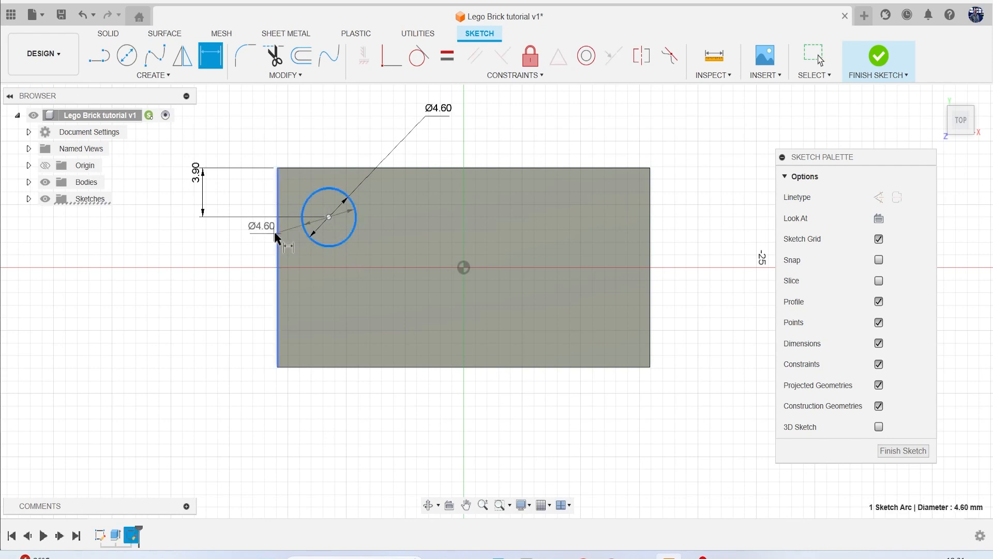
{"action": "left_click", "coordinate": [196, 282]}
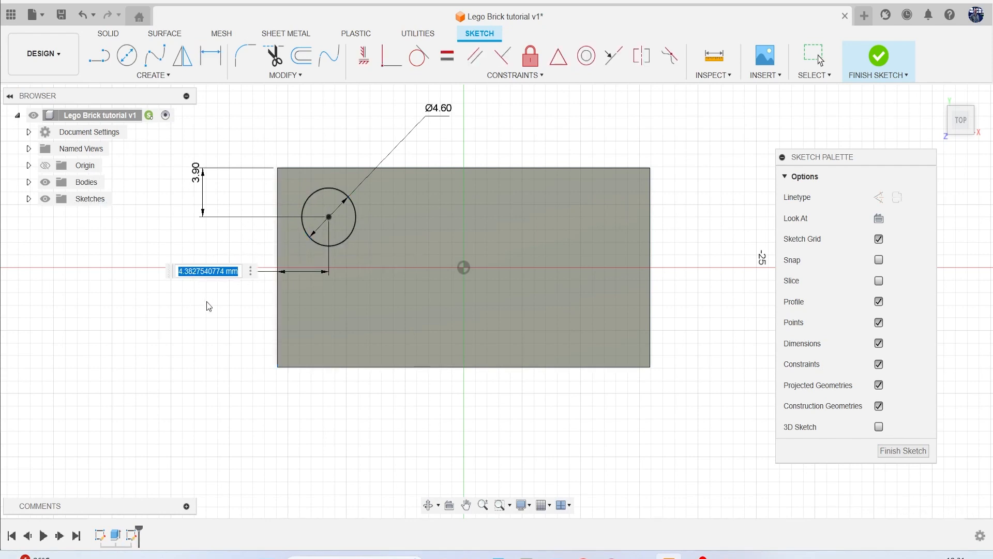
{"action": "type", "text": "3.9"}
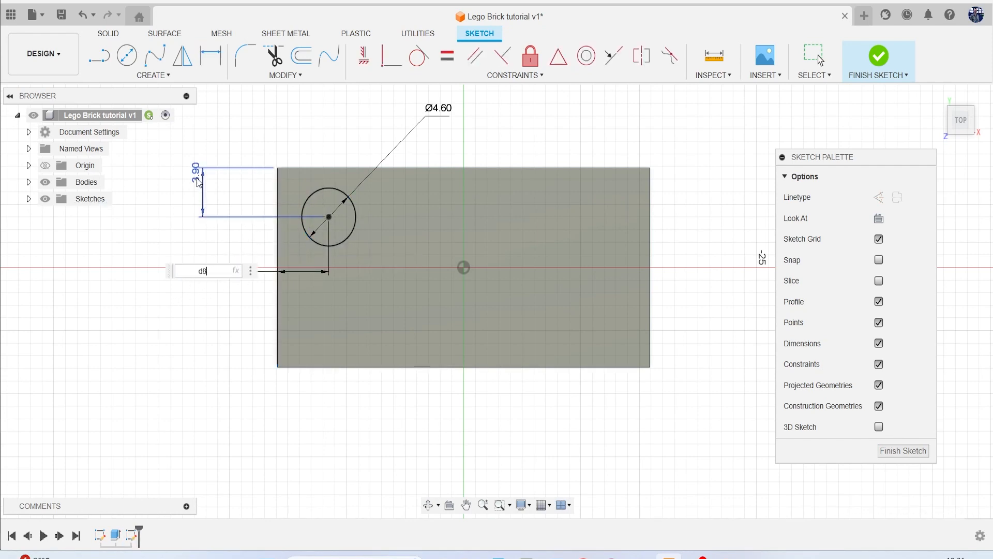
{"action": "key", "text": "Return"}
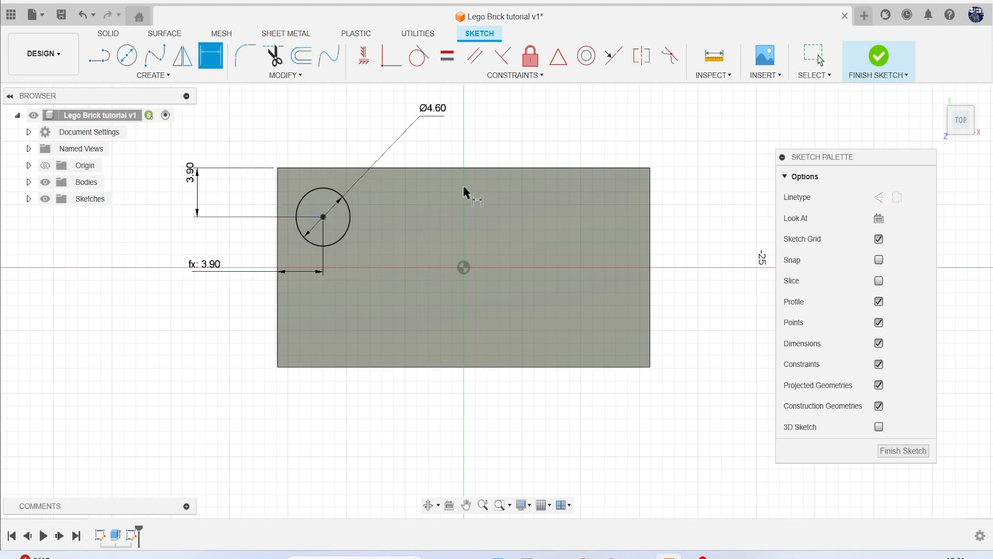
Test the linked dimension by setting the circle's upper-edge distance to 5 mm, and restore it to 3.9 mm.
{"action": "key", "text": "Escape"}
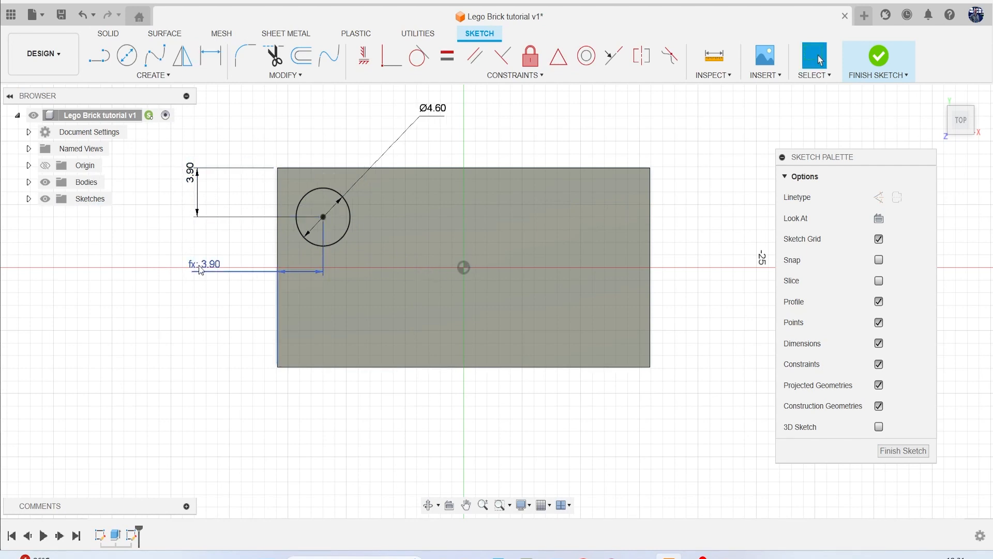
{"action": "double_click", "coordinate": [194, 179]}
{"action": "type", "text": "5"}
{"action": "key", "text": "Return"}
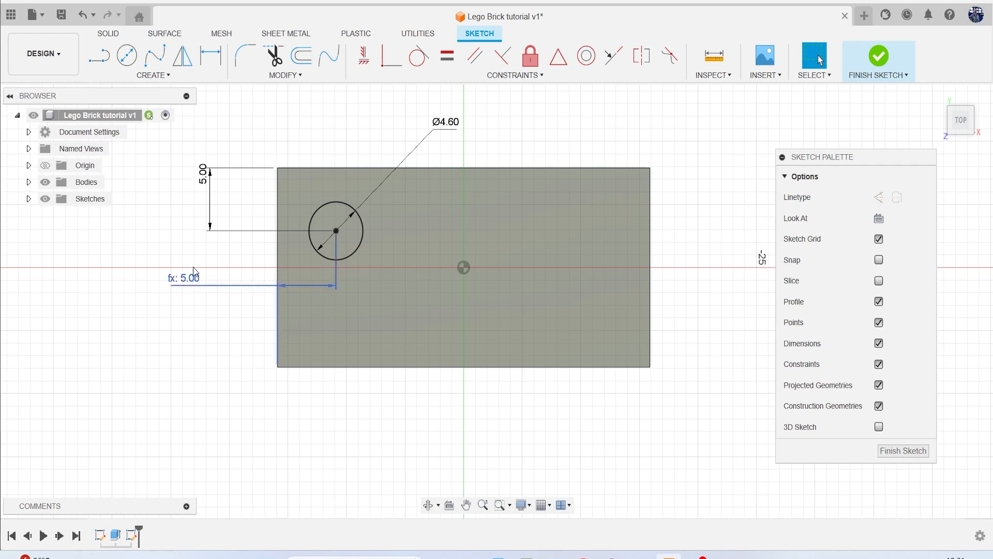
{"action": "double_click", "coordinate": [203, 173]}
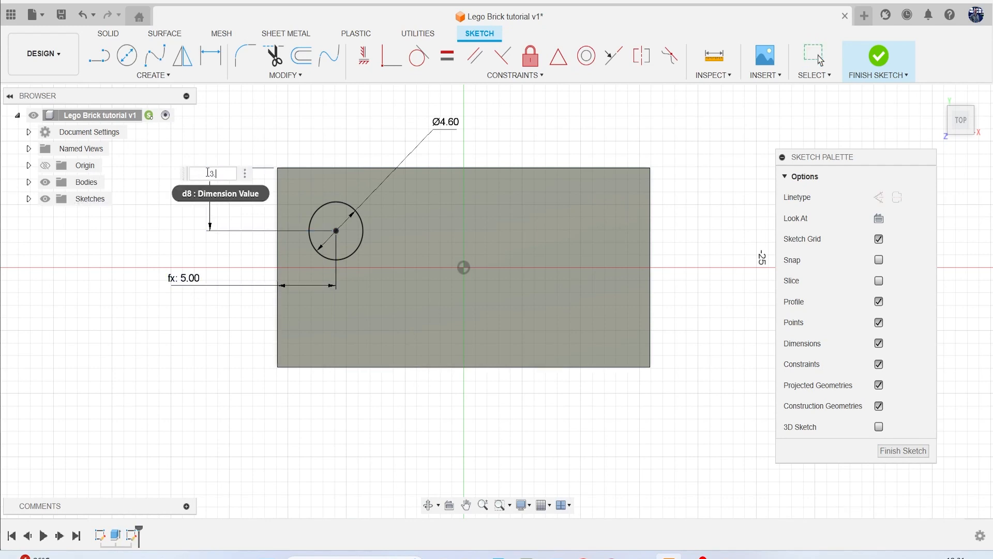
{"action": "type", "text": "3.9"}
{"action": "key", "text": "Return"}
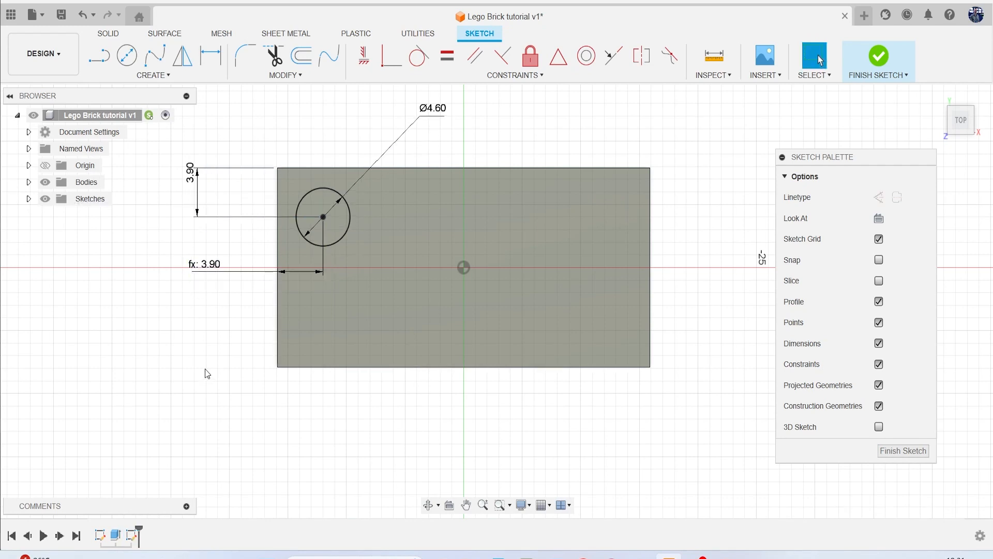
Sketch a second center diameter circle on the block's top face, below the first one near the lower-left corner.
{"action": "key", "text": "c"}
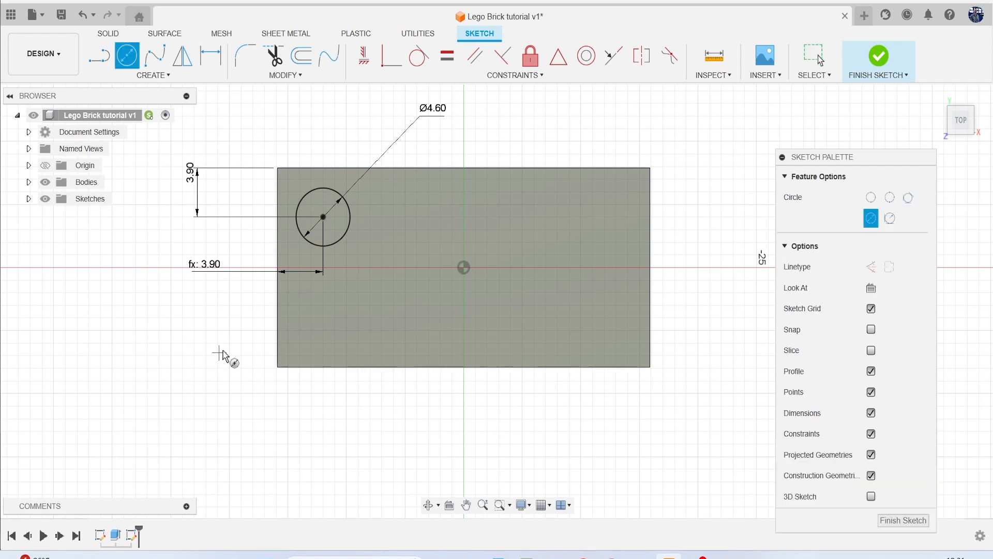
{"action": "left_click", "coordinate": [335, 313]}
{"action": "left_click", "coordinate": [365, 334]}
{"action": "key", "text": "Escape"}
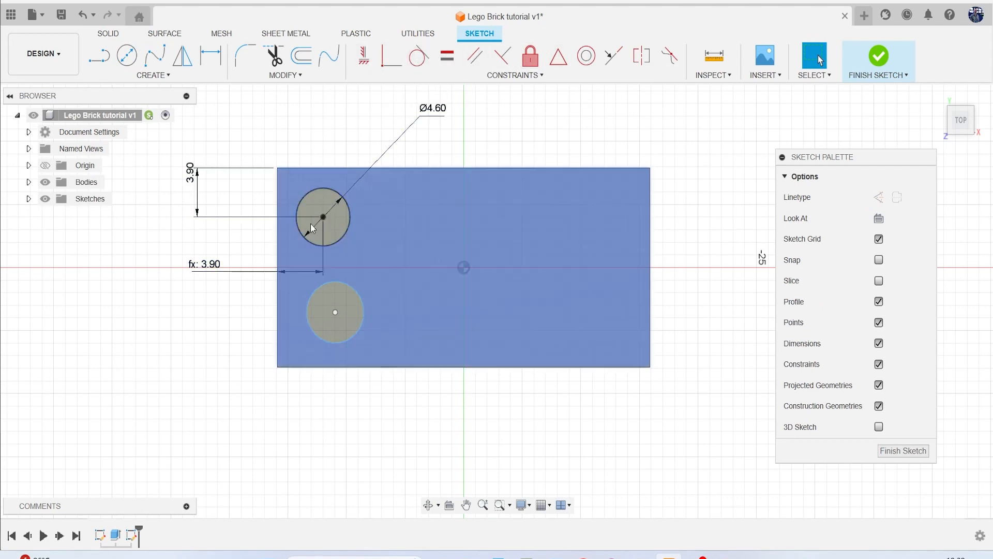
Constrain the lower circle to be equal to the upper one and align their centres vertically.
{"action": "key", "text": "Return"}
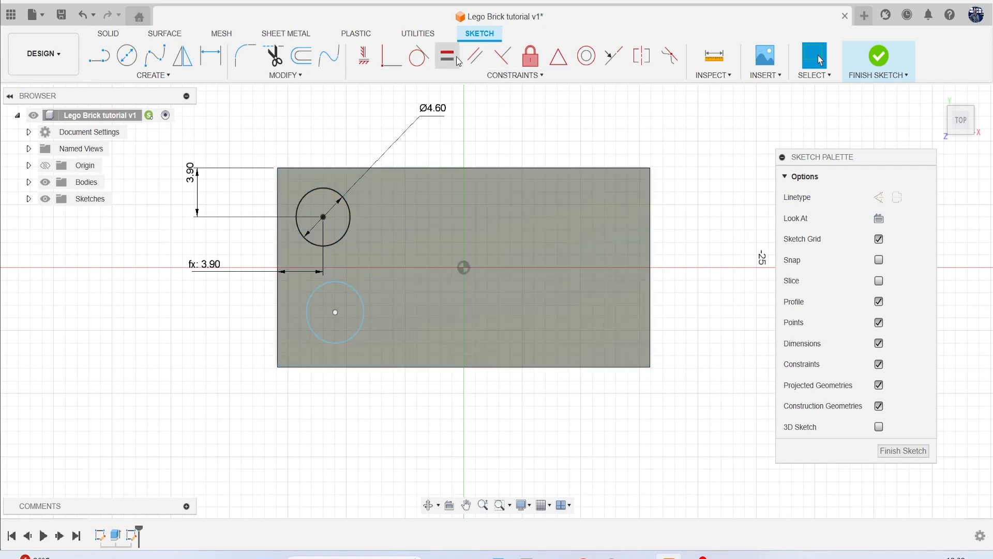
{"action": "left_click", "coordinate": [341, 286]}
{"action": "left_click", "coordinate": [338, 242]}
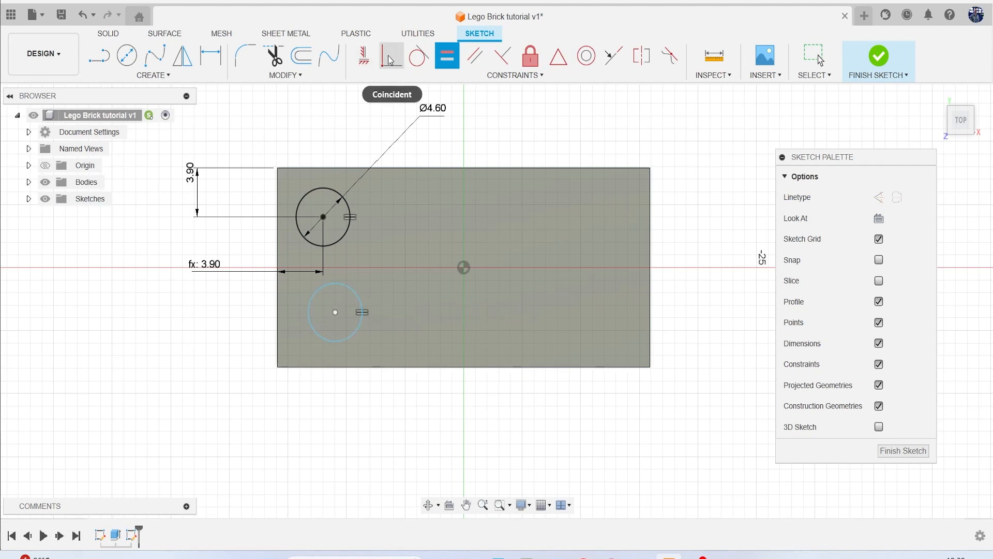
{"action": "left_click", "coordinate": [362, 60]}
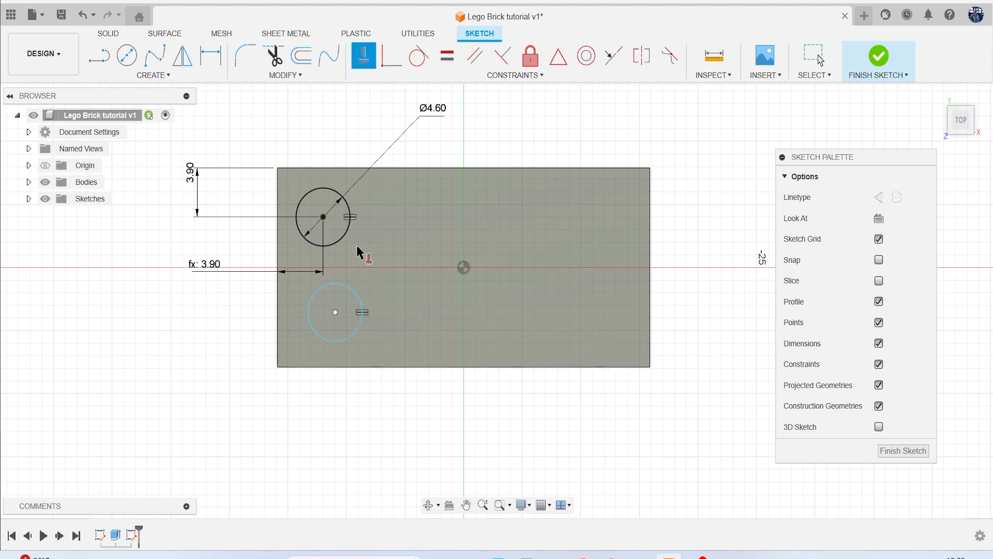
{"action": "left_click", "coordinate": [335, 312]}
{"action": "left_click", "coordinate": [324, 217]}
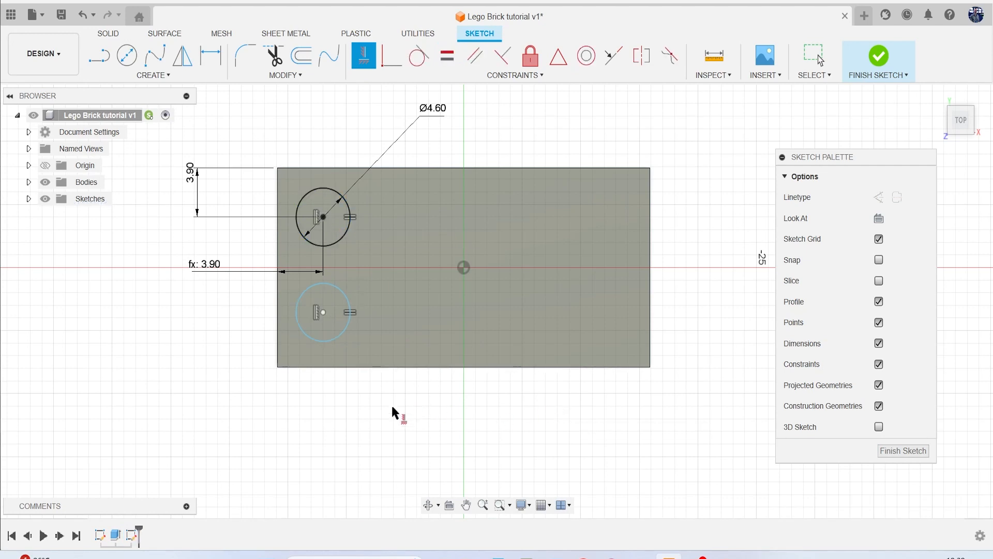
Dimension the lower circle's centre to the face's lower edge, linking the distance to the upper-edge dimension (d8).
{"action": "key", "text": "d"}
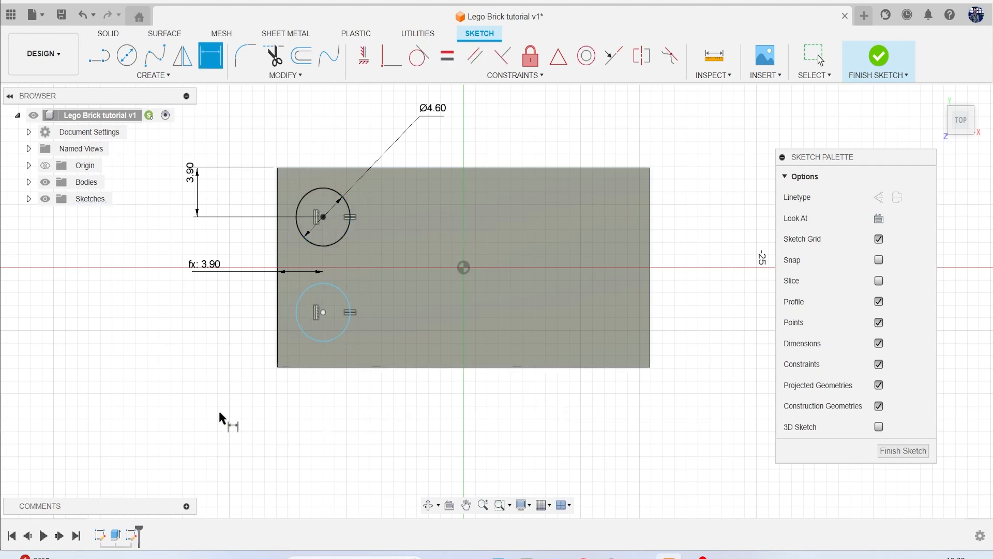
{"action": "left_click", "coordinate": [326, 340]}
{"action": "left_click", "coordinate": [331, 368]}
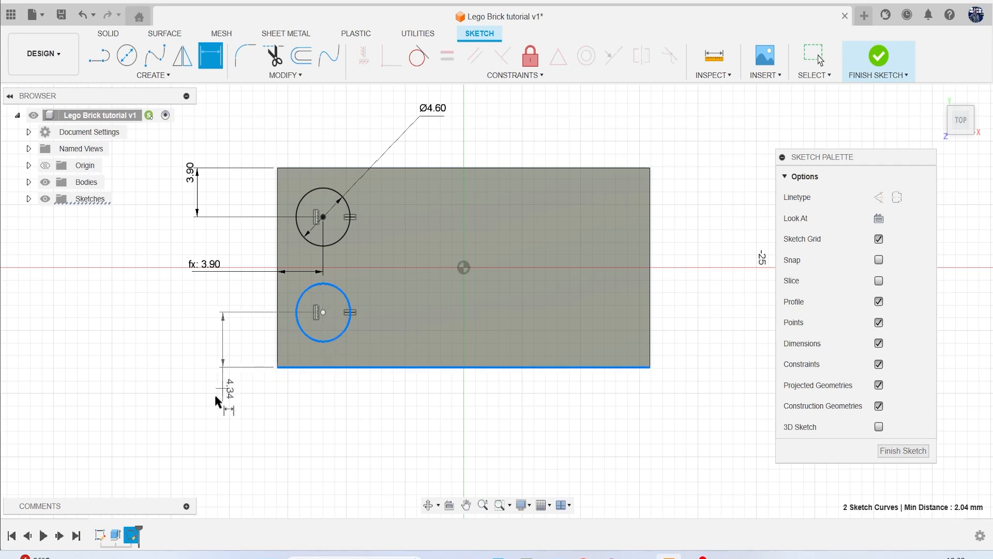
{"action": "left_click", "coordinate": [202, 412]}
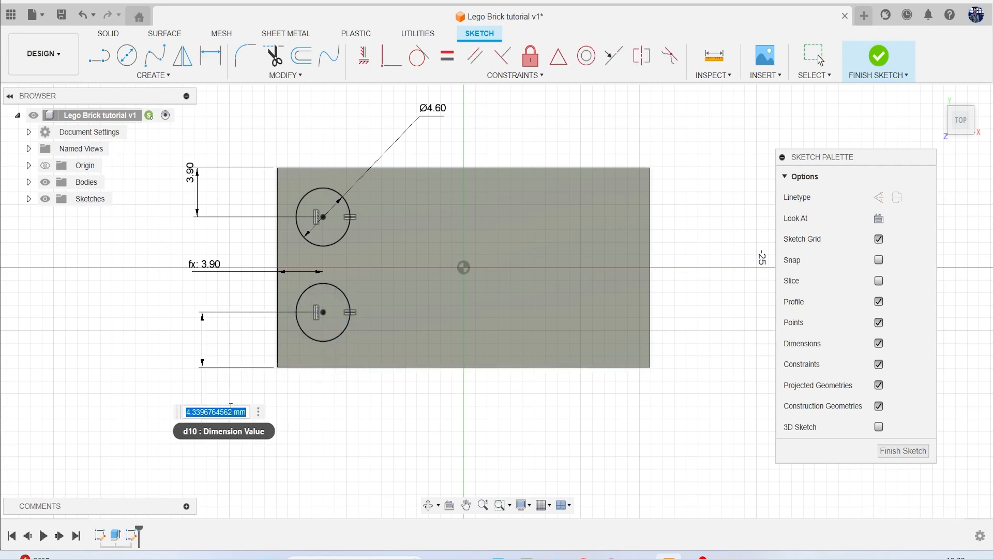
{"action": "left_click", "coordinate": [190, 174]}
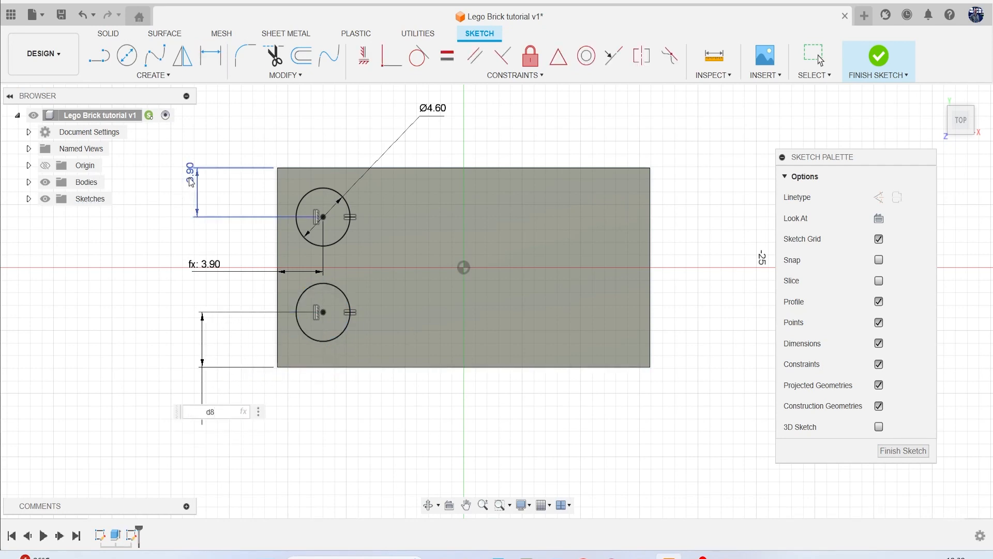
{"action": "key", "text": "Return"}
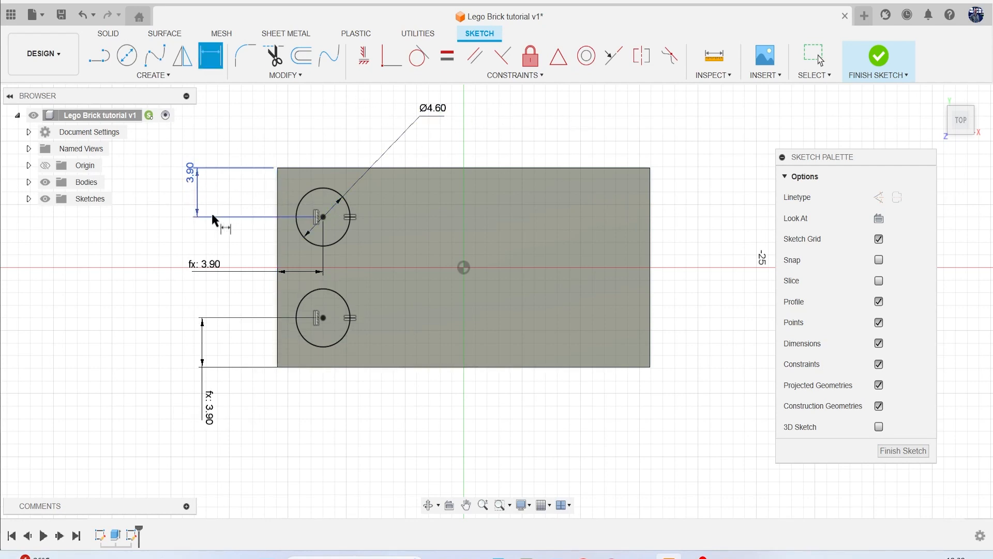
Test both circles' linked positions by setting the upper-edge distance to 7 mm and 4 mm, and restore it to 3.9 mm.
{"action": "double_click", "coordinate": [194, 176]}
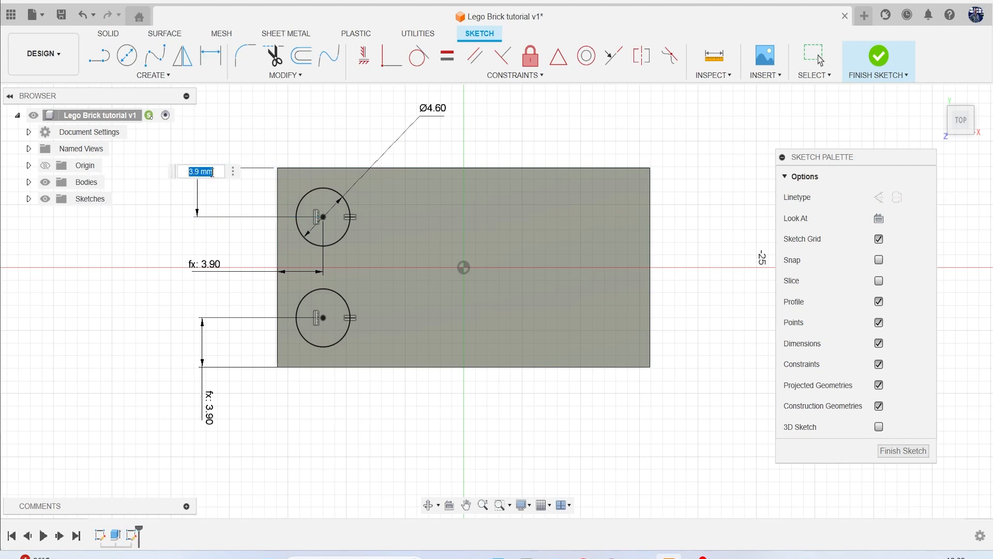
{"action": "type", "text": "7"}
{"action": "key", "text": "Return"}
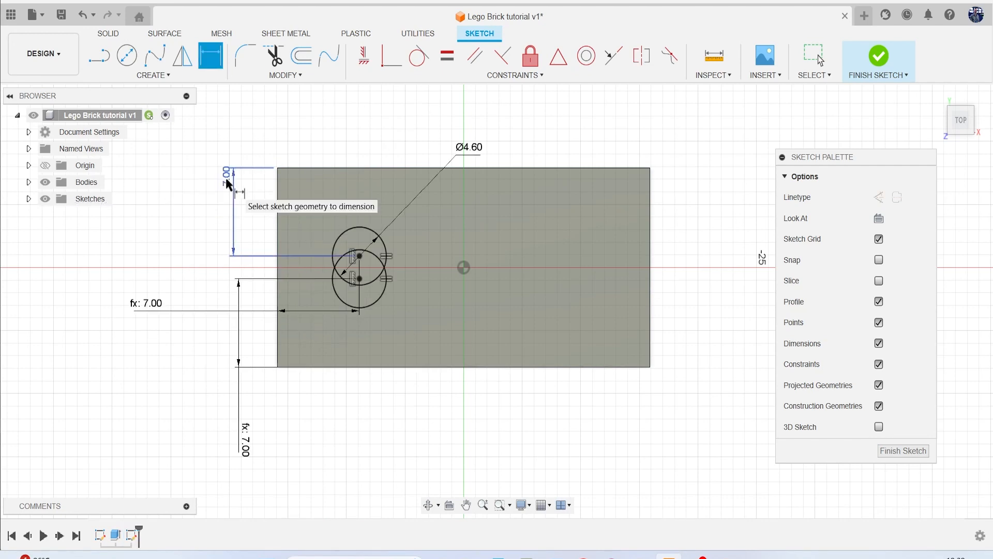
{"action": "double_click", "coordinate": [227, 174]}
{"action": "type", "text": "4"}
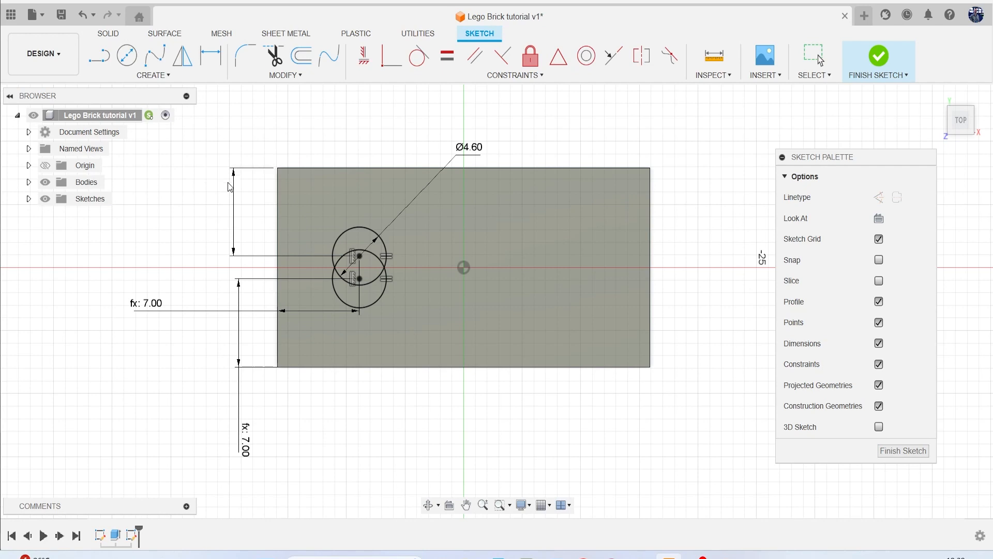
{"action": "key", "text": "Return"}
{"action": "left_click", "coordinate": [191, 180]}
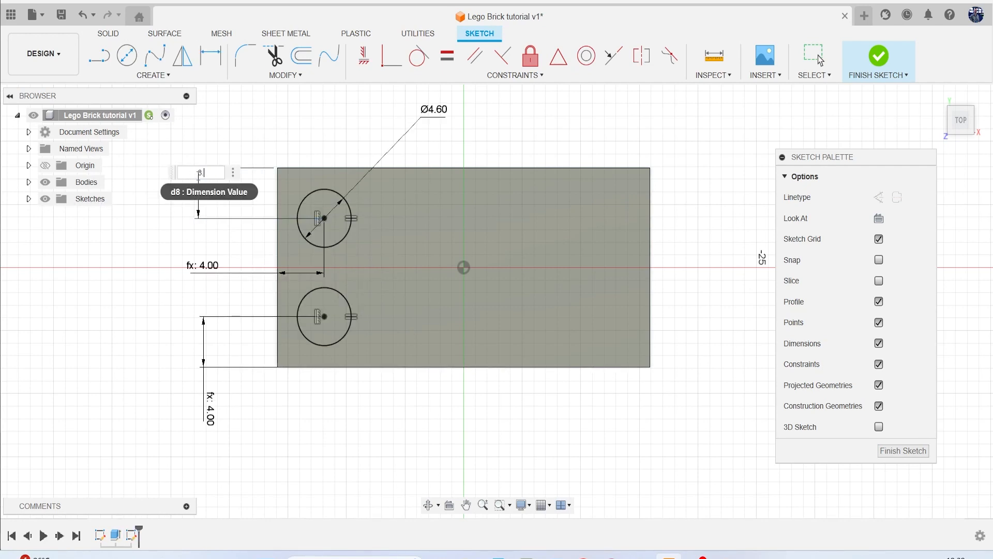
{"action": "type", "text": "3.9"}
{"action": "key", "text": "Return"}
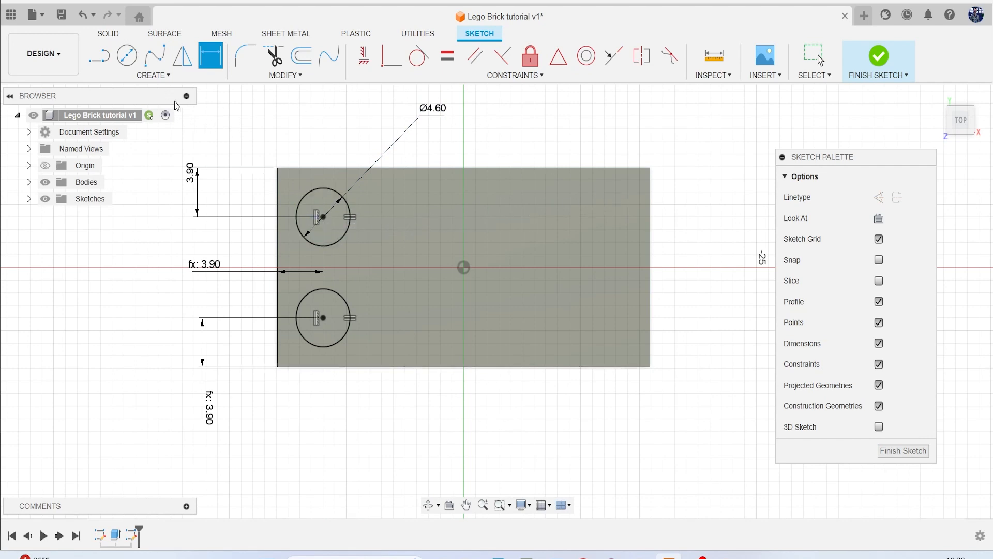
Start a rectangular pattern of both circles along the block's length, about 20.4 mm in extent with a quantity of 4.
{"action": "left_click", "coordinate": [153, 75]}
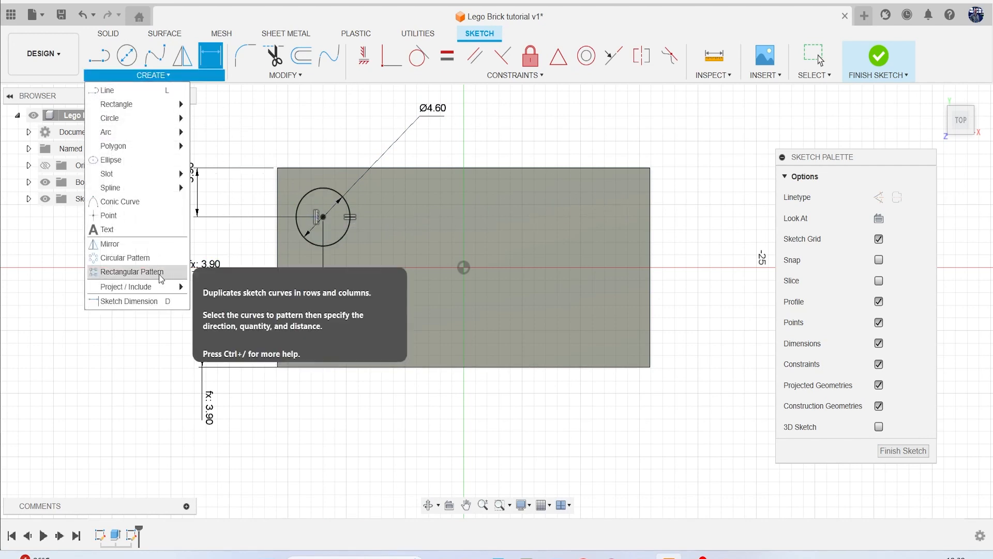
{"action": "left_click", "coordinate": [162, 279]}
{"action": "left_click", "coordinate": [330, 217]}
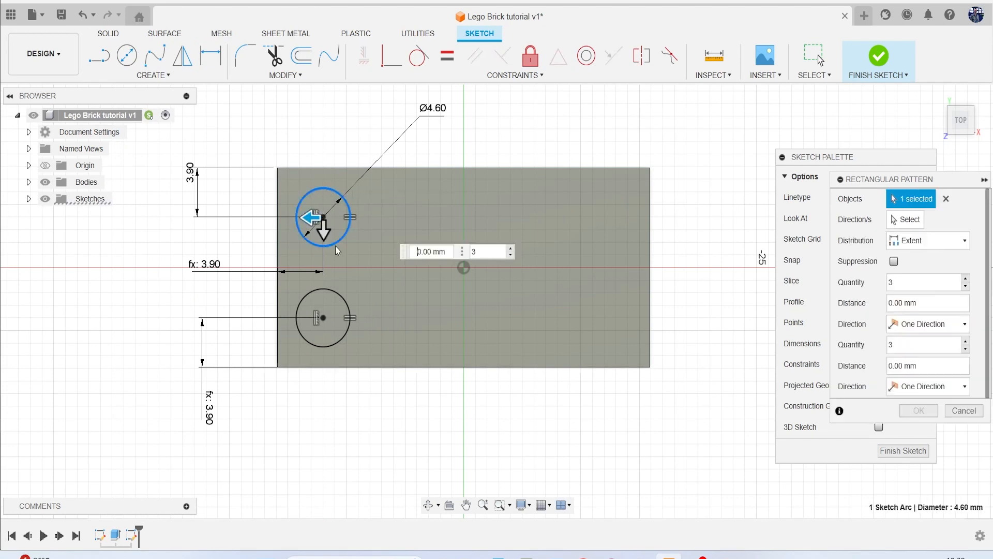
{"action": "left_click", "coordinate": [333, 292]}
{"action": "middle_click_drag", "start_coordinate": [503, 156], "coordinate": [354, 161]}
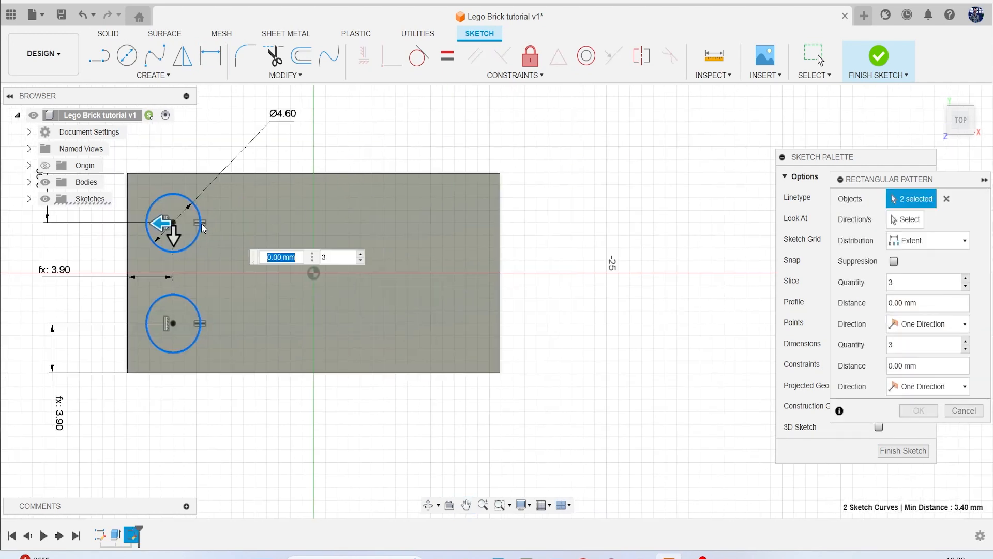
{"action": "left_click_drag", "start_coordinate": [160, 223], "coordinate": [425, 222]}
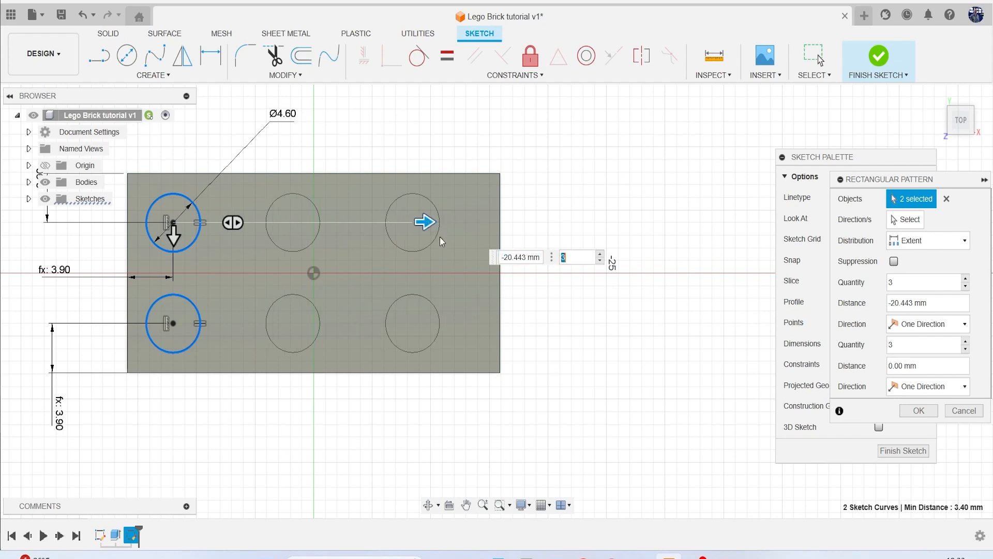
{"action": "left_click", "coordinate": [600, 252]}
Change the rectangular pattern's distribution to Spacing.
{"action": "mouse_move", "coordinate": [900, 181]}
{"action": "left_mouse_down"}
{"action": "mouse_move", "coordinate": [702, 118]}
{"action": "mouse_move", "coordinate": [634, 156]}
{"action": "left_mouse_up"}
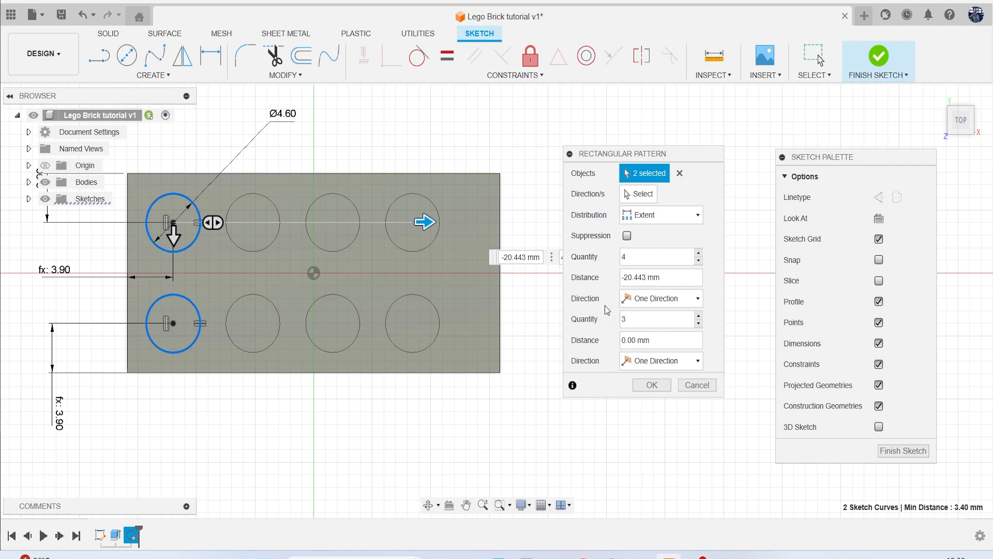
{"action": "left_click", "coordinate": [684, 212]}
{"action": "left_click", "coordinate": [666, 248]}
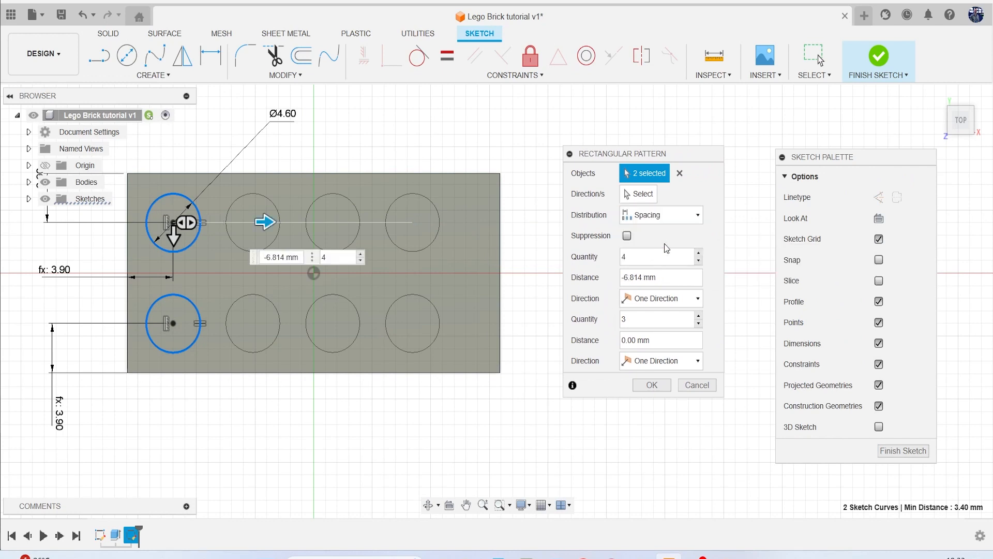
Try to create the pattern with a distance of 8 mm, and undo it.
{"action": "left_click_drag", "start_coordinate": [266, 222], "coordinate": [274, 222]}
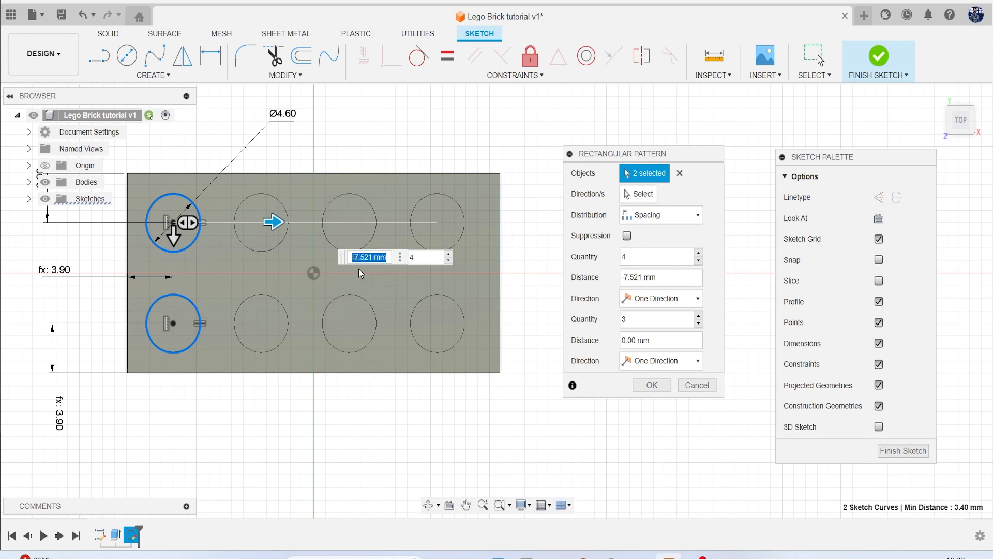
{"action": "type", "text": "8"}
{"action": "scroll", "coordinate": [328, 268], "scroll_direction": "down", "scroll_amount": 3}
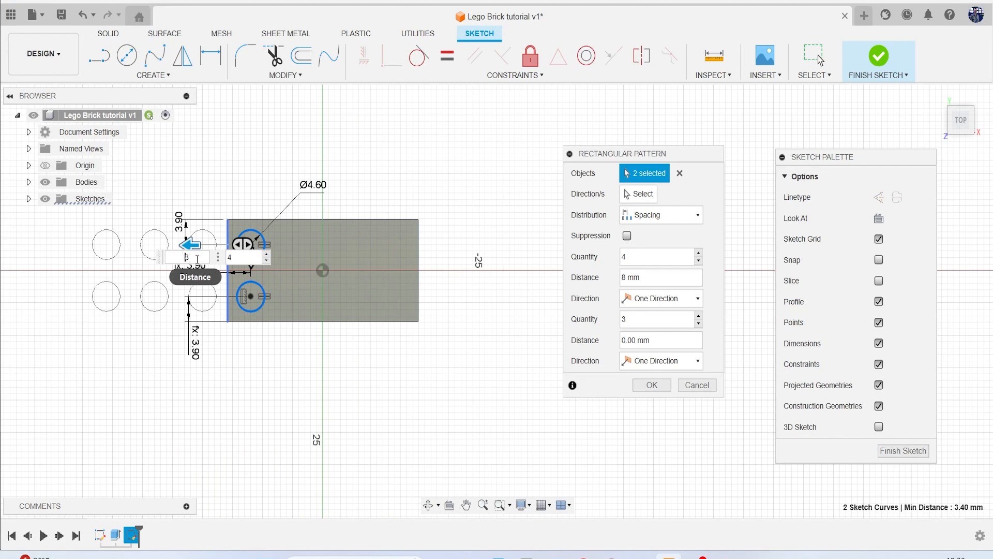
{"action": "key", "text": "Return"}
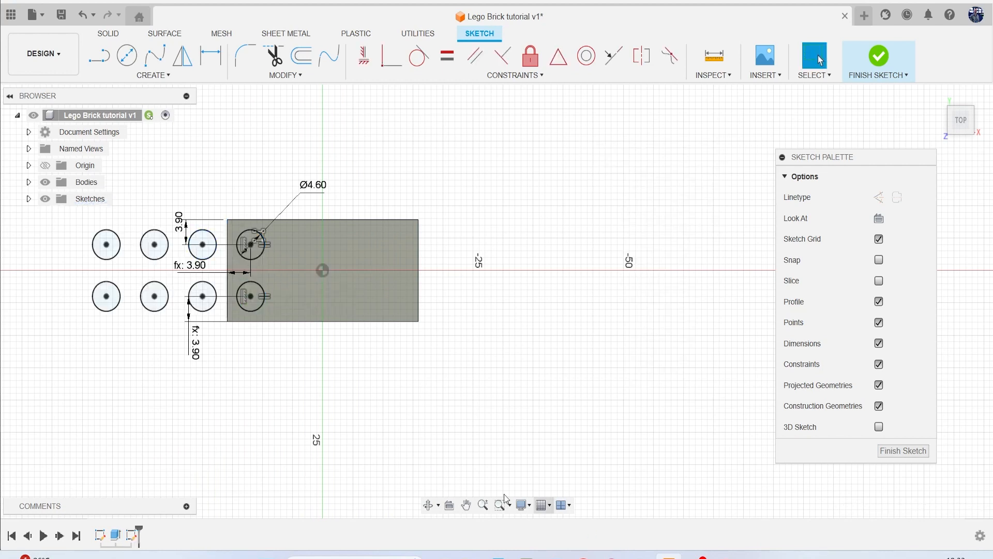
{"action": "key", "text": "ctrl+z"}
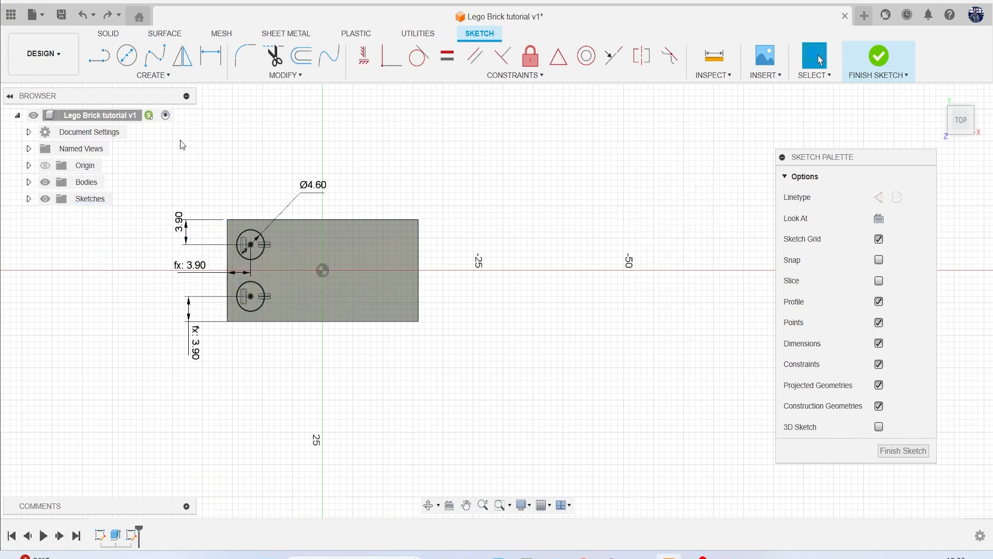
Create a rectangular pattern of both circles along the block's length with a quantity of 4 and a spacing of -8 mm.
{"action": "left_click", "coordinate": [153, 75]}
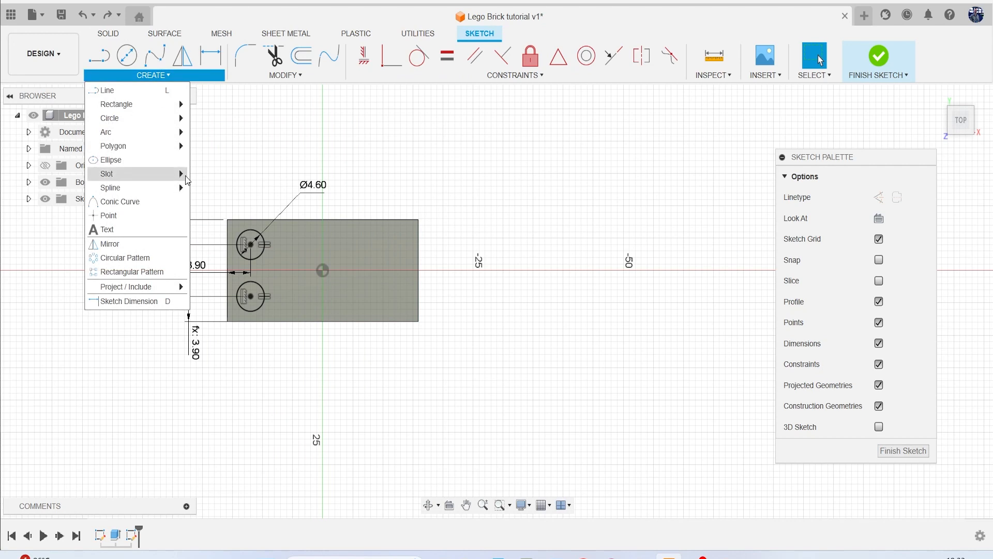
{"action": "left_click", "coordinate": [139, 271]}
{"action": "left_click", "coordinate": [252, 237]}
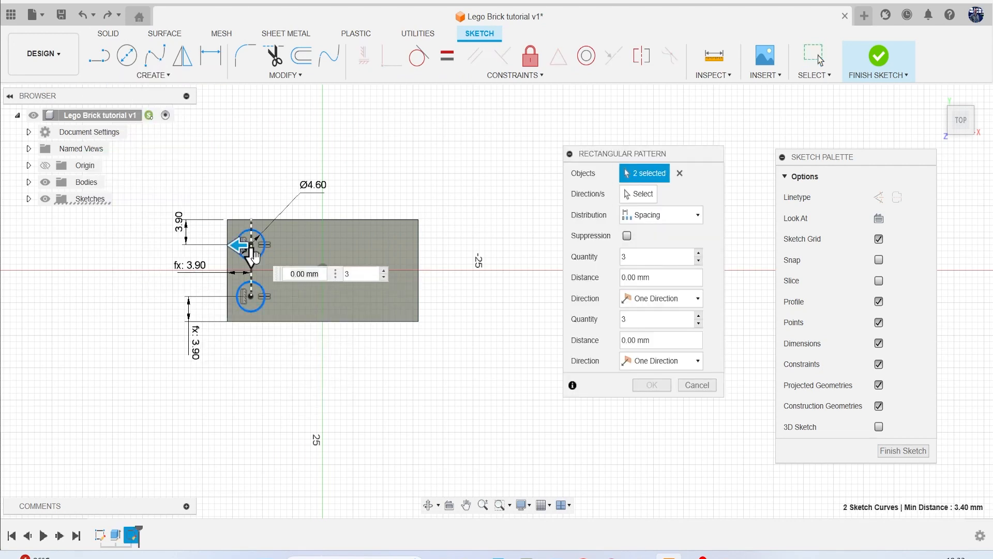
{"action": "left_click_drag", "start_coordinate": [248, 243], "coordinate": [325, 243]}
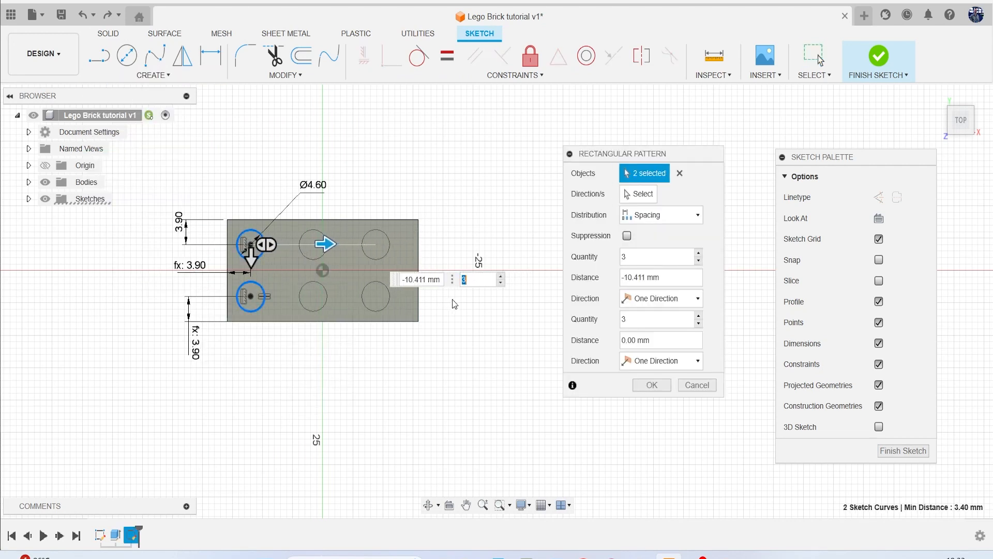
{"action": "left_click", "coordinate": [500, 275]}
{"action": "left_click", "coordinate": [428, 279]}
{"action": "key", "text": "BackSpace"}
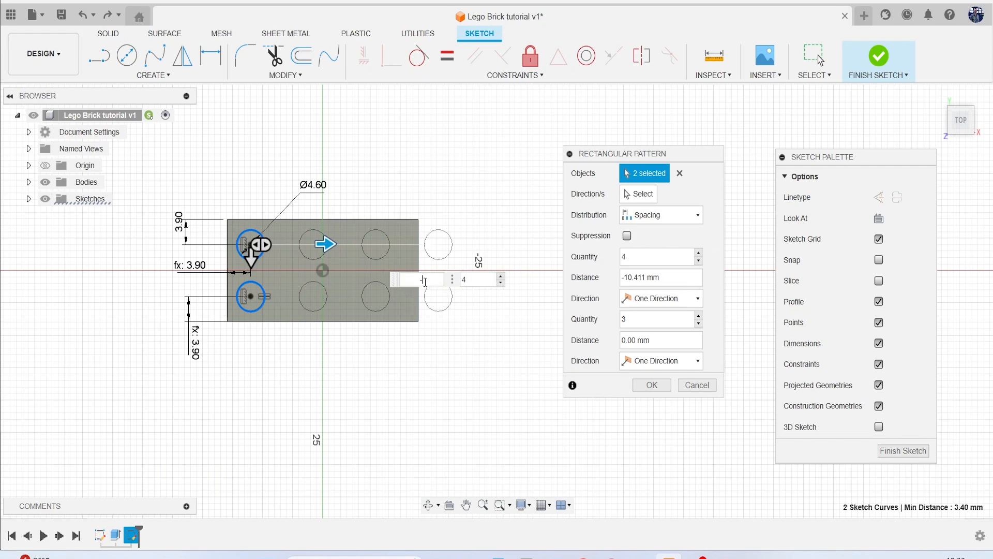
{"action": "key", "text": "Return"}
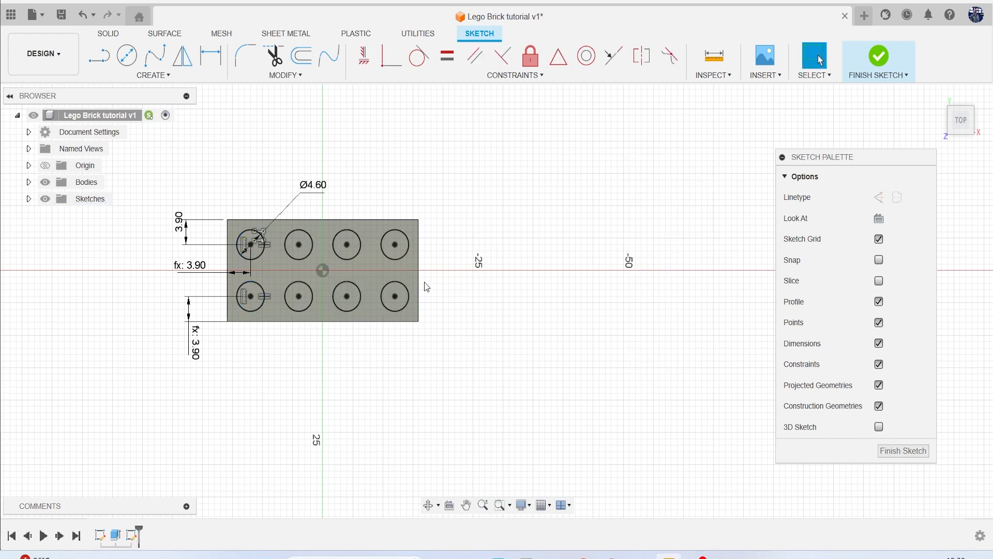
Extrude all eight stud circles 1.5 mm upward from the block's top face, joined to the body.
{"action": "scroll", "coordinate": [307, 286], "scroll_direction": "up", "scroll_amount": 4}
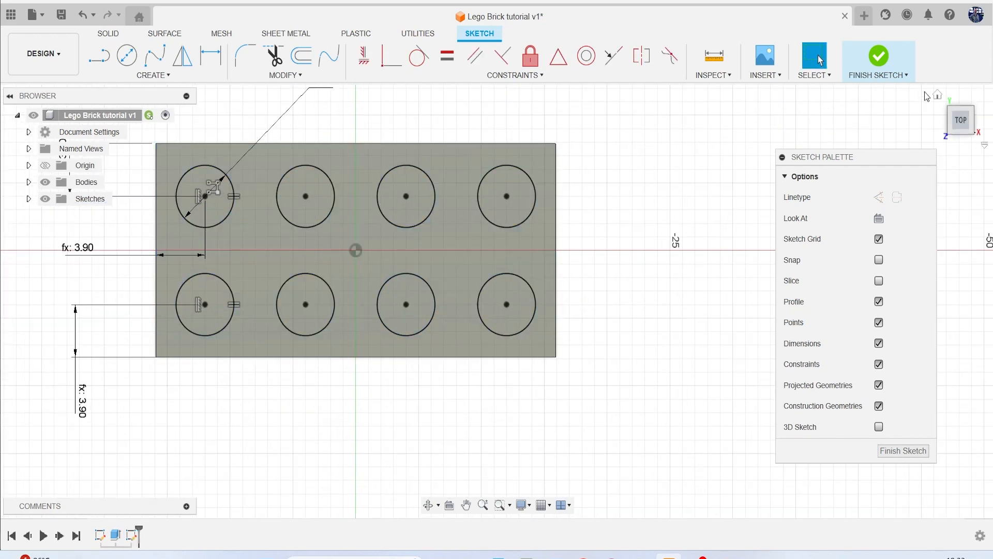
{"action": "left_click_drag", "start_coordinate": [961, 128], "coordinate": [959, 93]}
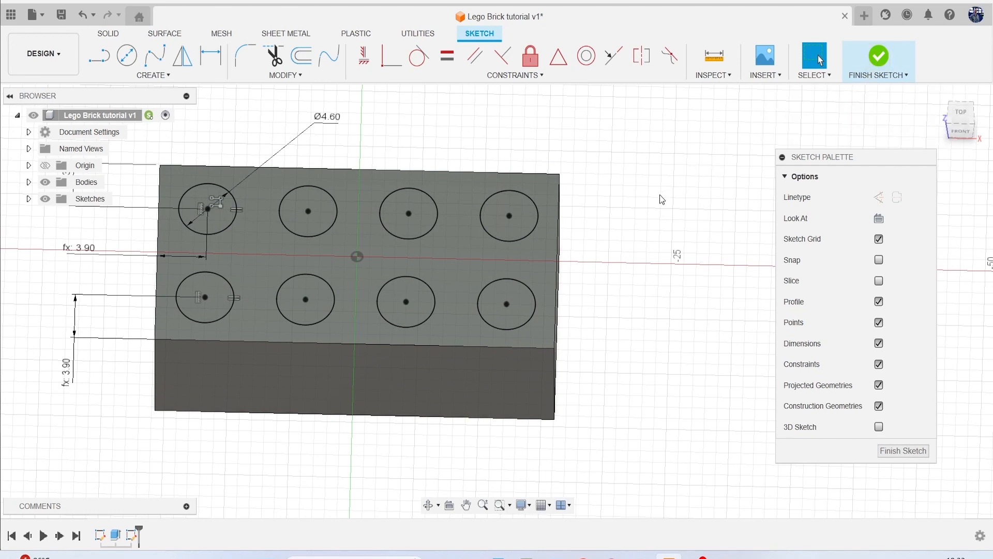
{"action": "key", "text": "e"}
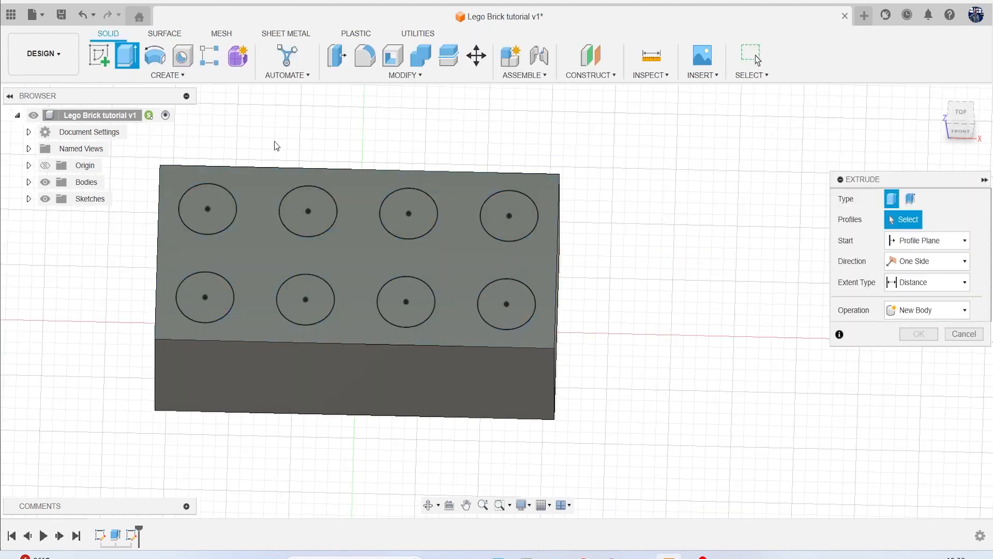
{"action": "left_click", "coordinate": [207, 209]}
{"action": "left_click", "coordinate": [205, 296]}
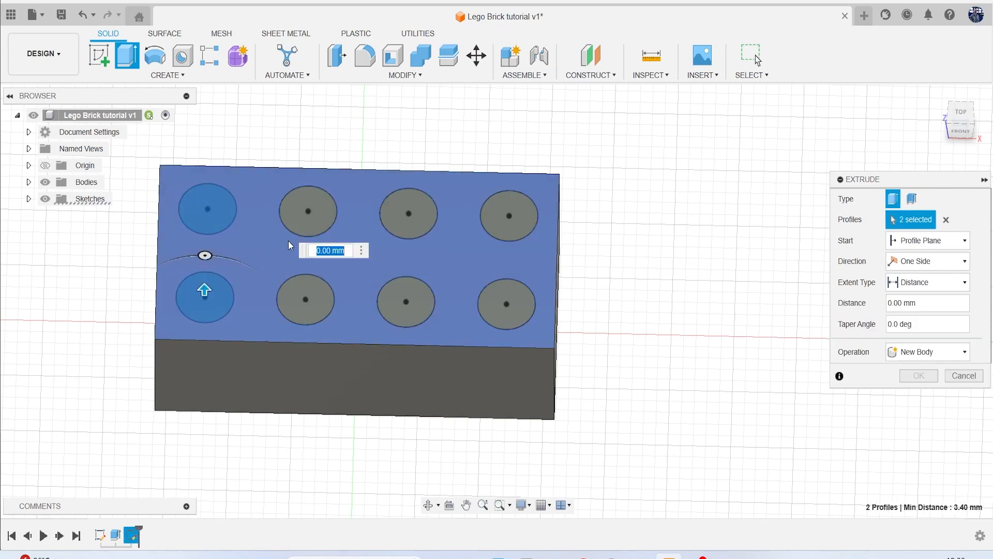
{"action": "left_click", "coordinate": [311, 209]}
{"action": "left_click", "coordinate": [313, 292]}
{"action": "left_click", "coordinate": [409, 213]}
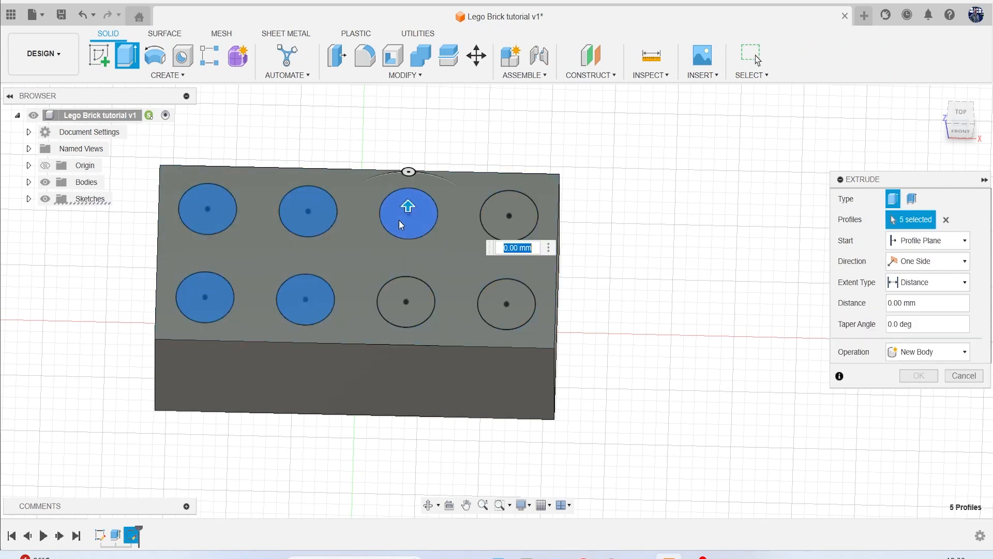
{"action": "left_click", "coordinate": [428, 308]}
{"action": "left_click", "coordinate": [513, 212]}
{"action": "left_click", "coordinate": [522, 311]}
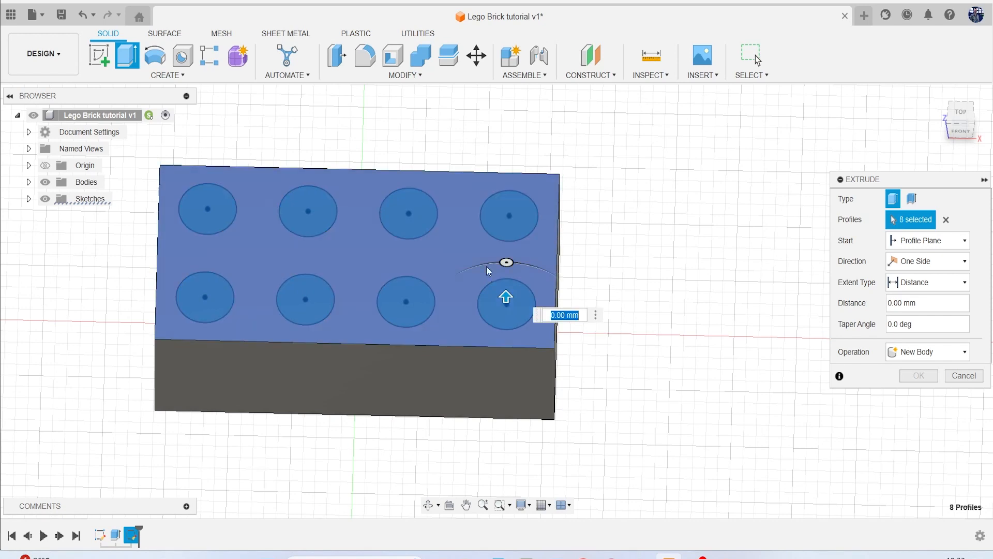
{"action": "left_click_drag", "start_coordinate": [505, 298], "coordinate": [514, 271]}
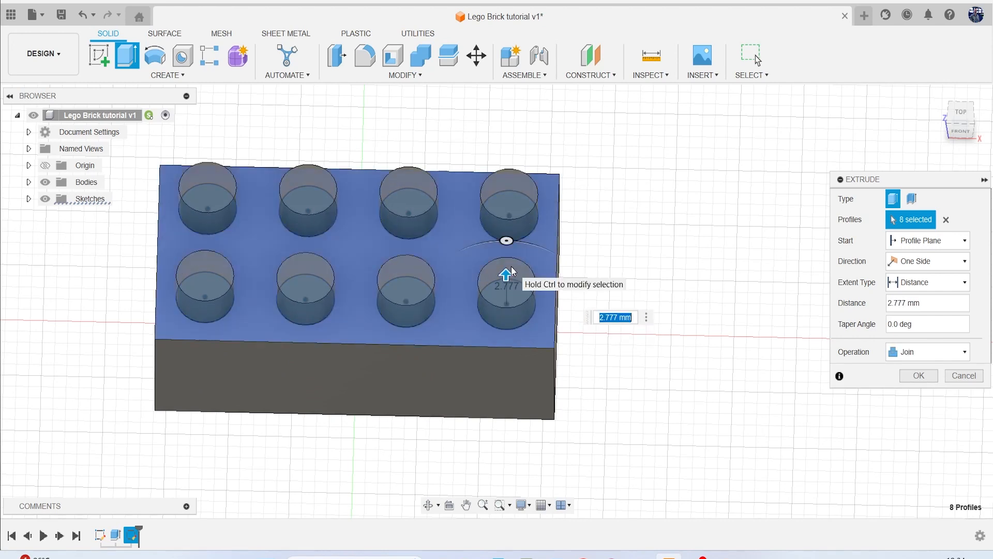
{"action": "type", "text": "1.5"}
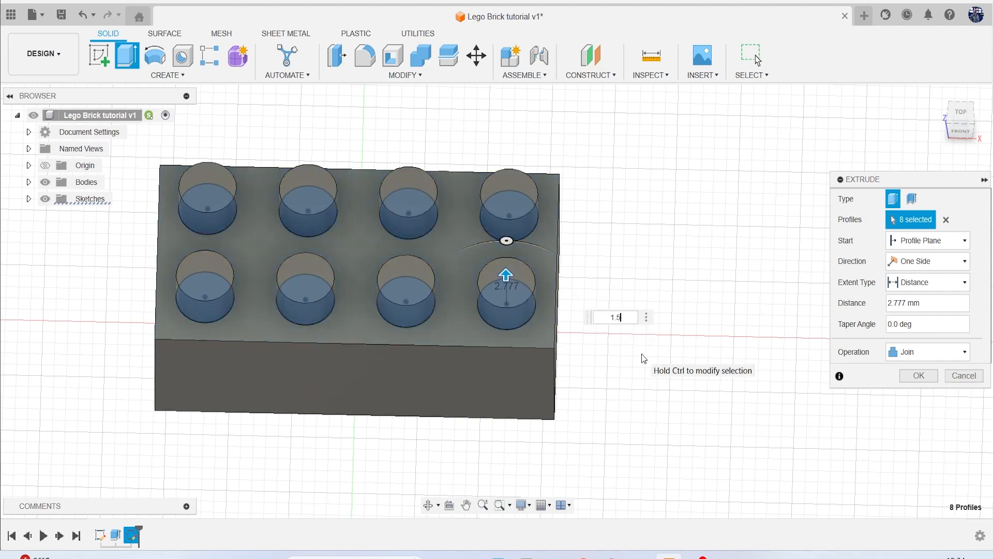
{"action": "left_click_drag", "start_coordinate": [885, 179], "coordinate": [691, 144]}
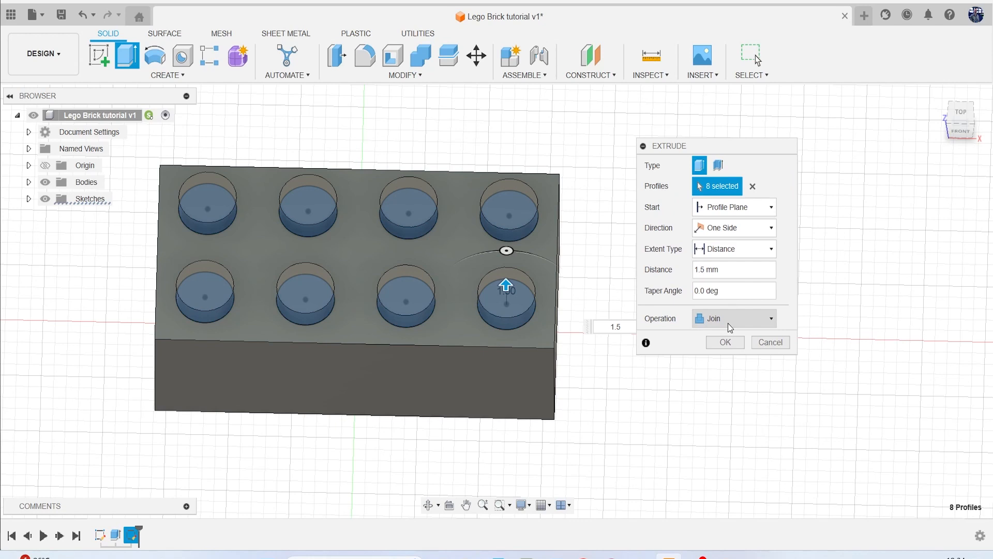
{"action": "left_click", "coordinate": [730, 319]}
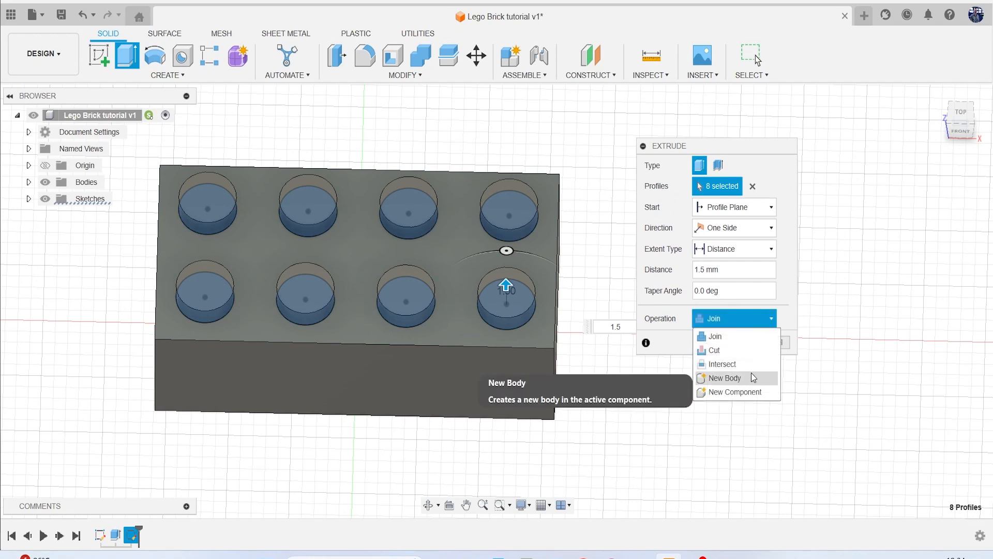
{"action": "left_click", "coordinate": [788, 281]}
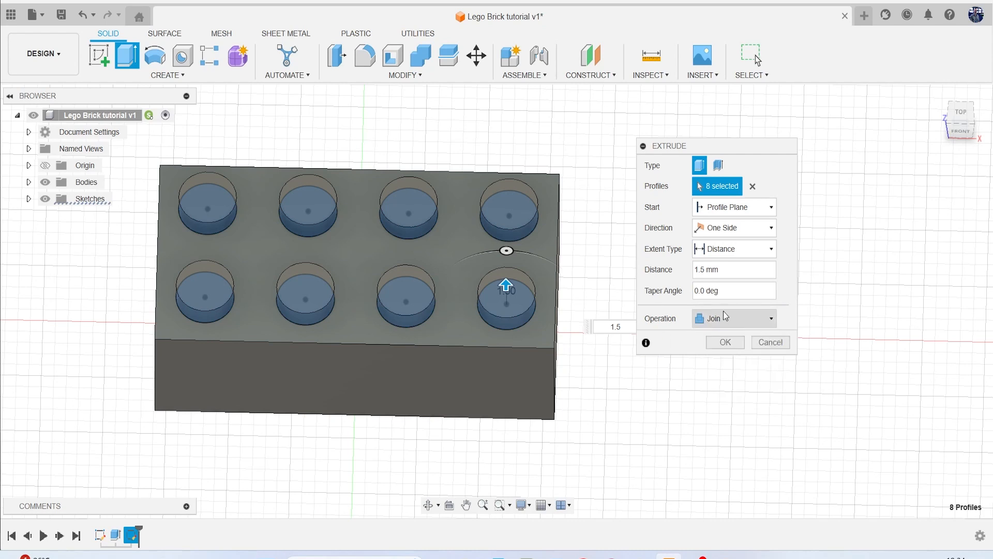
{"action": "left_click", "coordinate": [724, 342]}
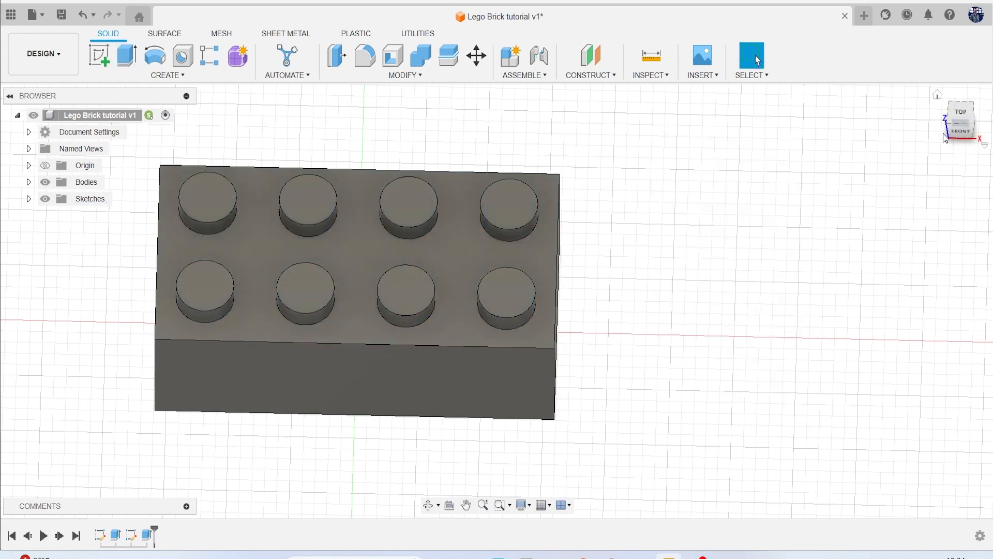
Shell the brick from its bottom face with an inside wall thickness of 1.49 mm.
{"action": "left_click_drag", "start_coordinate": [958, 122], "coordinate": [960, 145]}
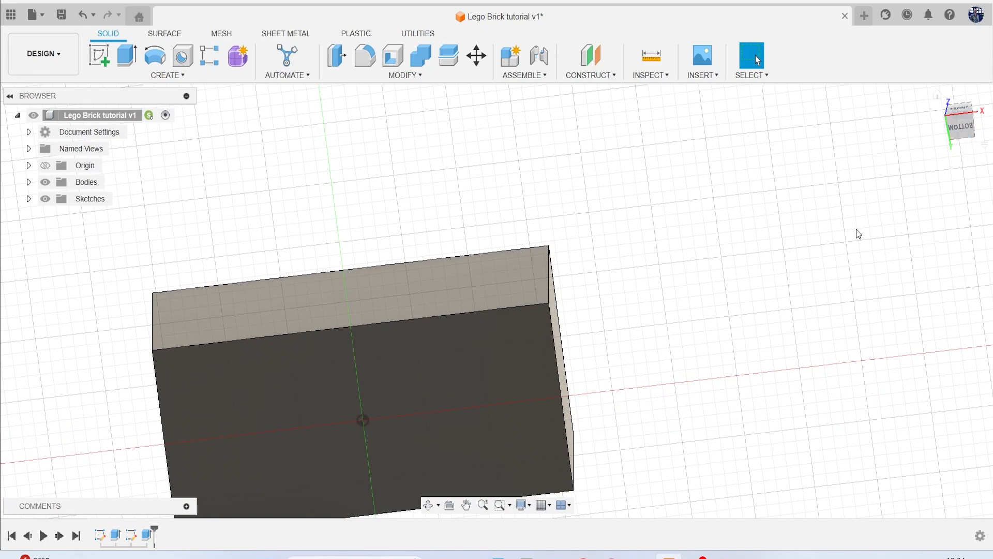
{"action": "middle_click_drag", "start_coordinate": [797, 289], "coordinate": [891, 213]}
{"action": "mouse_move", "coordinate": [959, 139]}
{"action": "left_mouse_down"}
{"action": "mouse_move", "coordinate": [959, 209]}
{"action": "mouse_move", "coordinate": [963, 143]}
{"action": "left_mouse_up"}
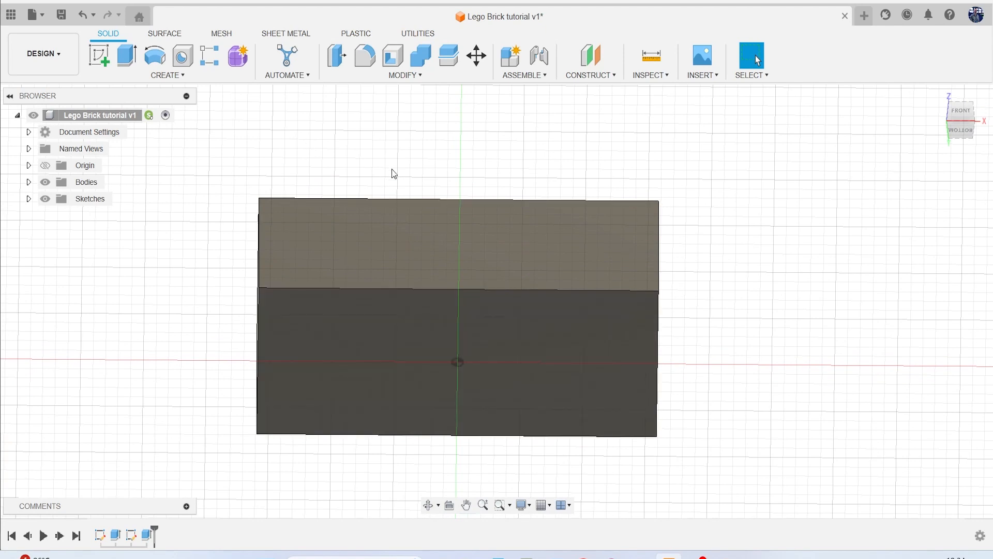
{"action": "left_click", "coordinate": [387, 78]}
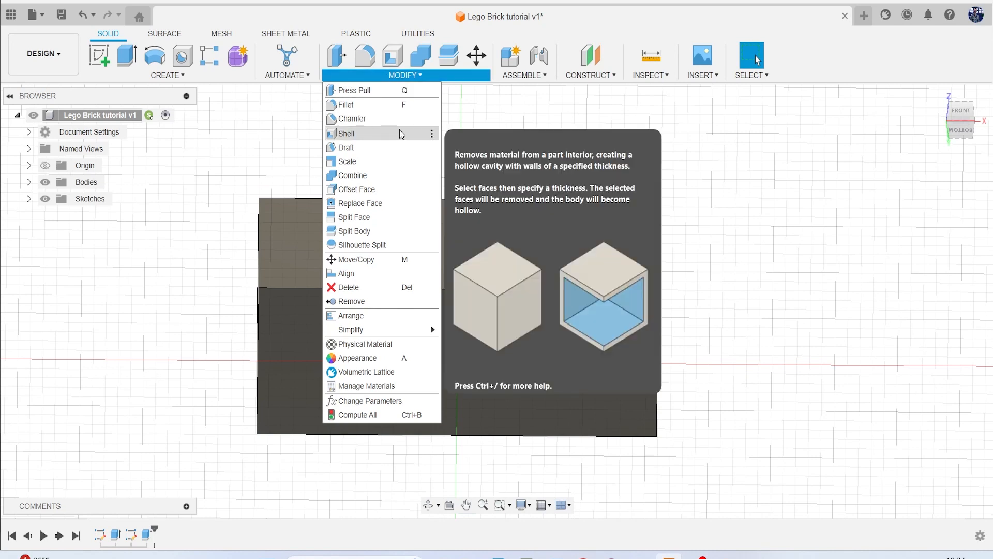
{"action": "left_click", "coordinate": [398, 62]}
{"action": "left_click", "coordinate": [327, 336]}
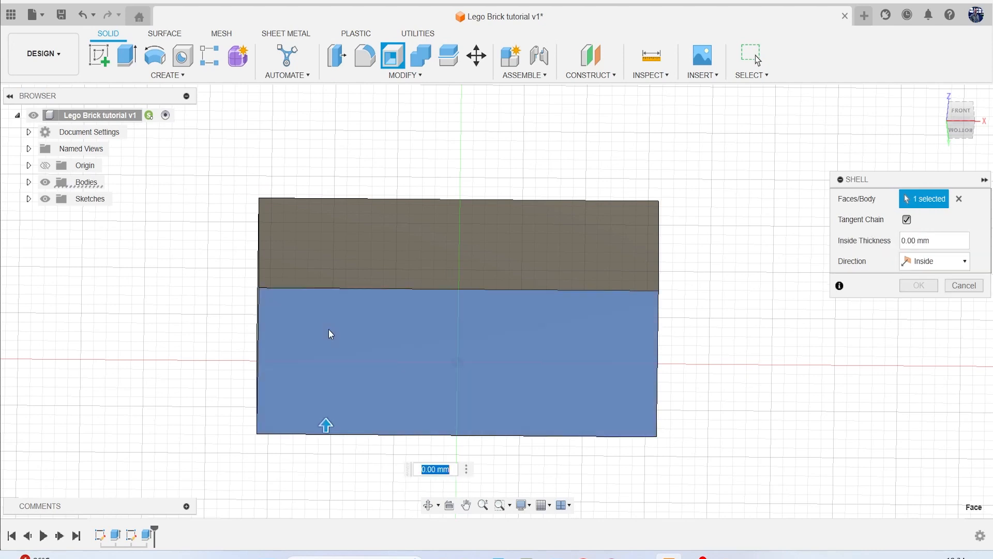
{"action": "left_click", "coordinate": [960, 134]}
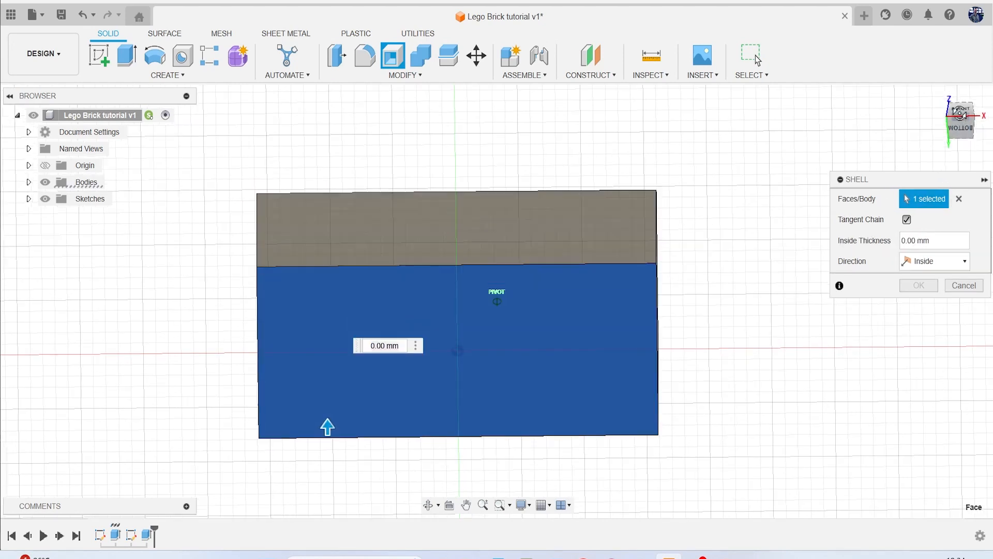
{"action": "left_click_drag", "start_coordinate": [327, 300], "coordinate": [291, 284]}
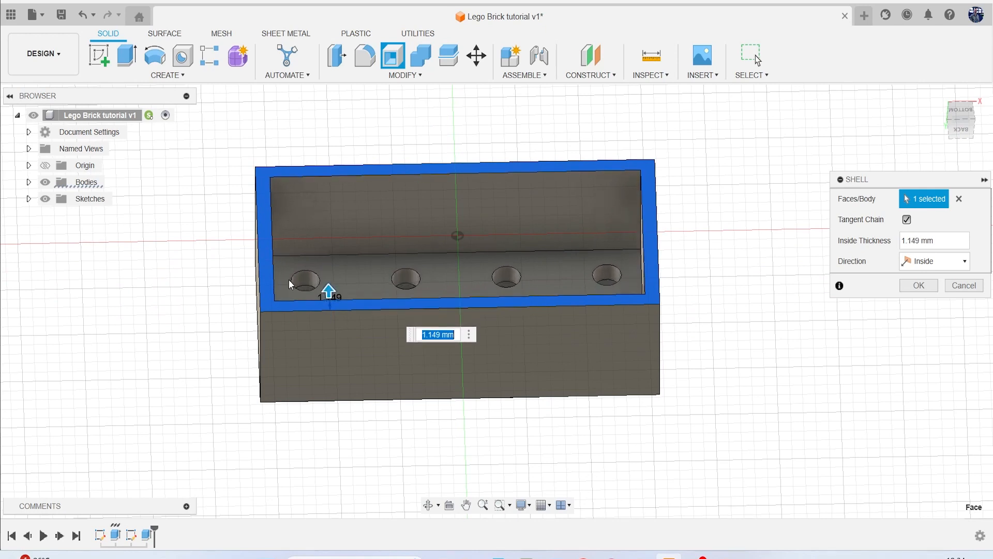
{"action": "left_click", "coordinate": [971, 123]}
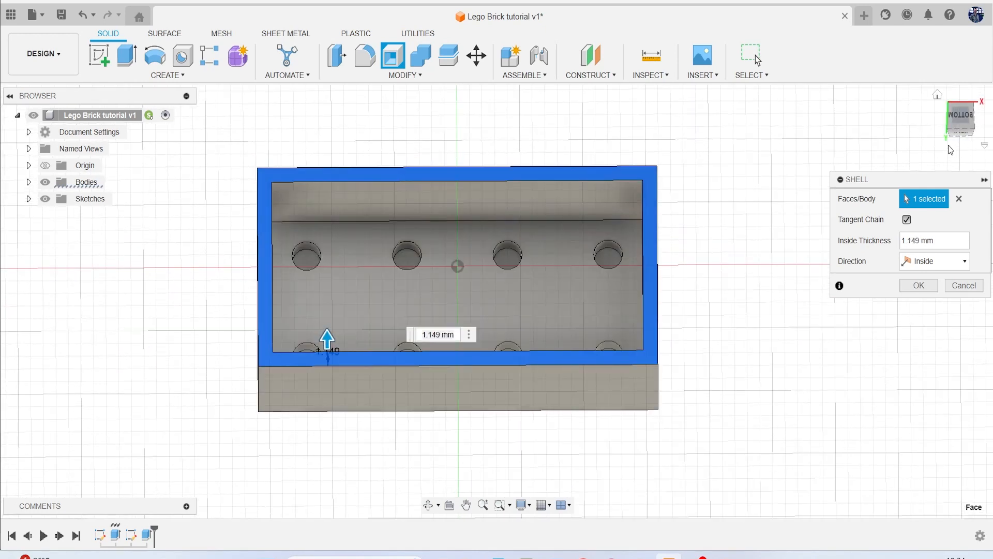
{"action": "double_click", "coordinate": [449, 335]}
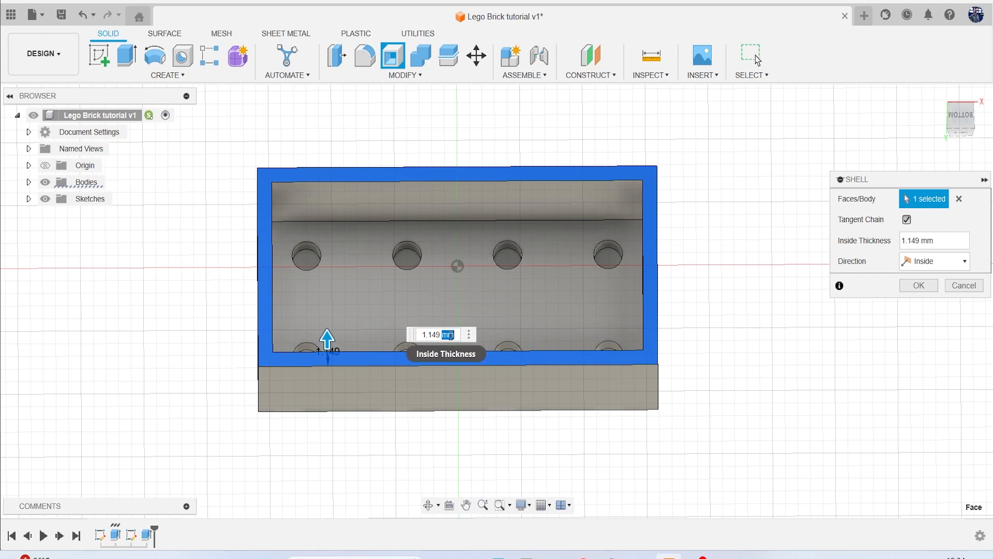
{"action": "type", "text": "1"}
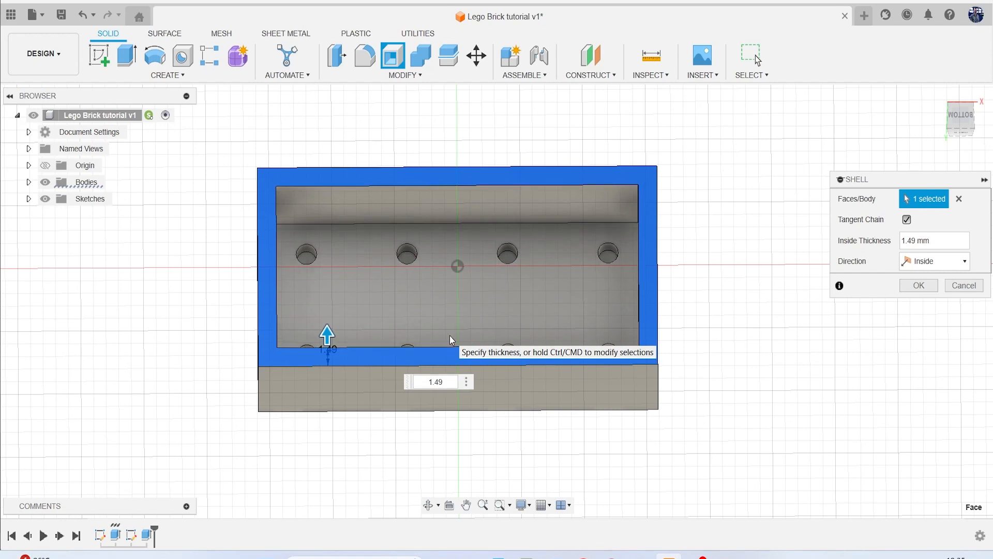
{"action": "left_click", "coordinate": [919, 285]}
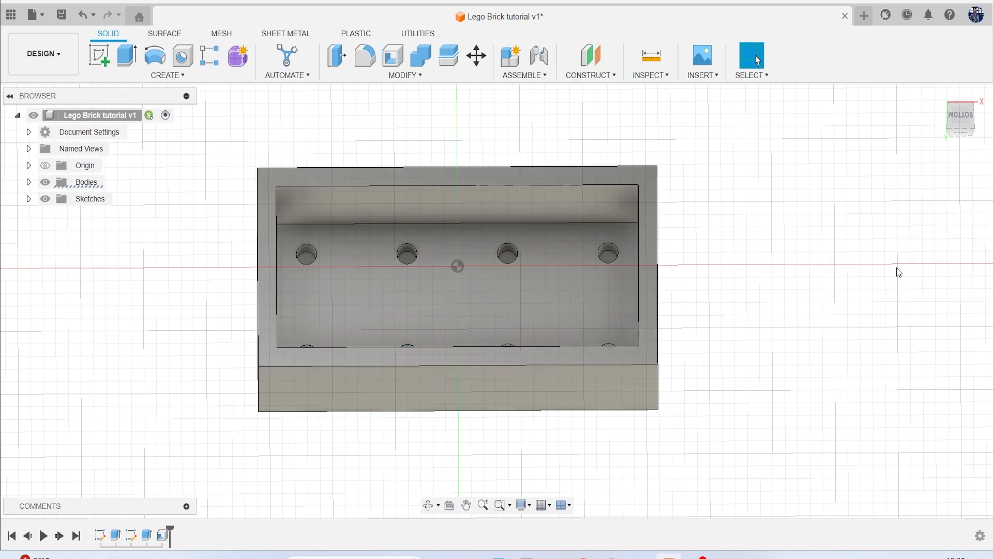
Create a sketch on the inner face at the base of the brick's hollow underside.
{"action": "mouse_move", "coordinate": [963, 143]}
{"action": "middle_mouse_down", "text": "shift"}
{"action": "mouse_move", "coordinate": [946, 311]}
{"action": "mouse_move", "coordinate": [944, 274]}
{"action": "mouse_move", "coordinate": [990, 326]}
{"action": "mouse_move", "coordinate": [807, 310]}
{"action": "mouse_move", "coordinate": [832, 295]}
{"action": "mouse_move", "coordinate": [827, 176]}
{"action": "mouse_move", "coordinate": [962, 119]}
{"action": "middle_mouse_up", "text": "shift"}
{"action": "mouse_move", "coordinate": [962, 133]}
{"action": "left_mouse_down"}
{"action": "mouse_move", "coordinate": [958, 310]}
{"action": "mouse_move", "coordinate": [858, 274]}
{"action": "mouse_move", "coordinate": [815, 289]}
{"action": "mouse_move", "coordinate": [820, 155]}
{"action": "left_mouse_up"}
{"action": "left_click_drag", "start_coordinate": [757, 61], "coordinate": [348, 89]}
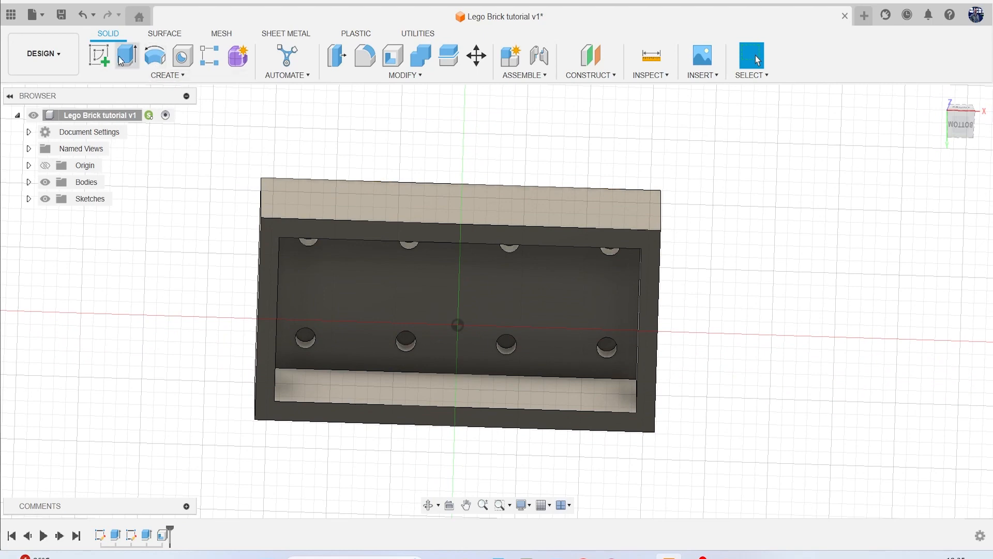
{"action": "left_click", "coordinate": [98, 56]}
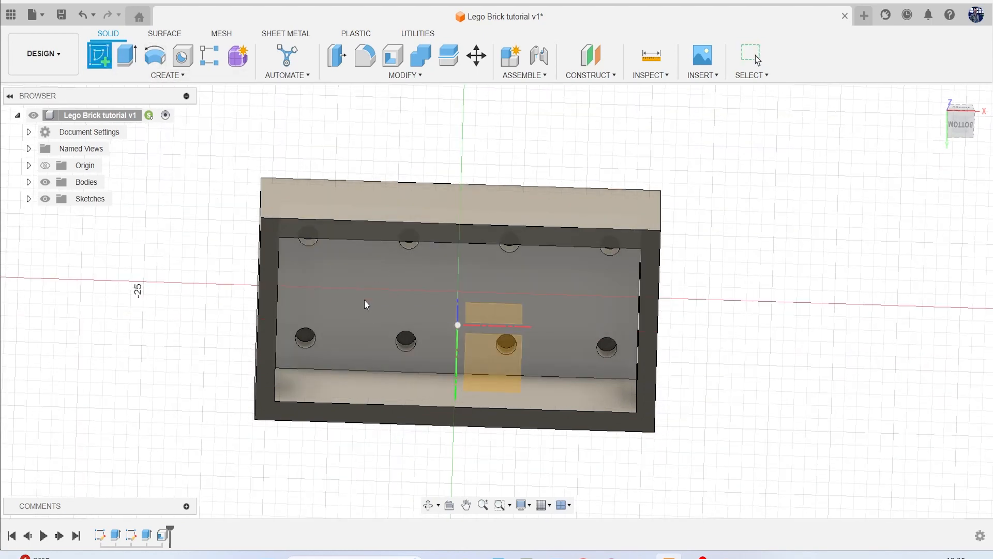
{"action": "left_click", "coordinate": [365, 300]}
Project the outlines of all eight studs into the inner-face sketch, using the specified entities filter with the projection link on.
{"action": "left_click_drag", "start_coordinate": [959, 134], "coordinate": [946, 248]}
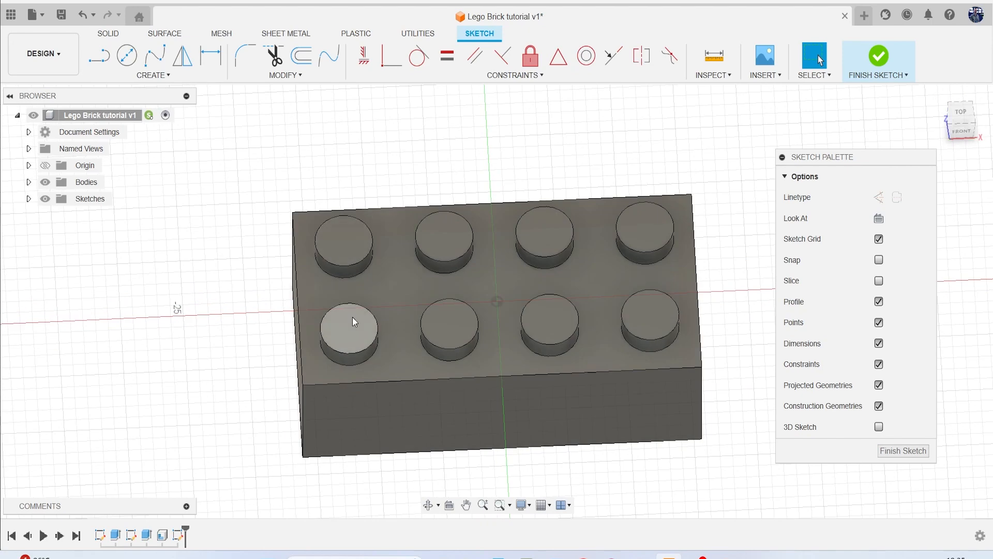
{"action": "left_click", "coordinate": [958, 126]}
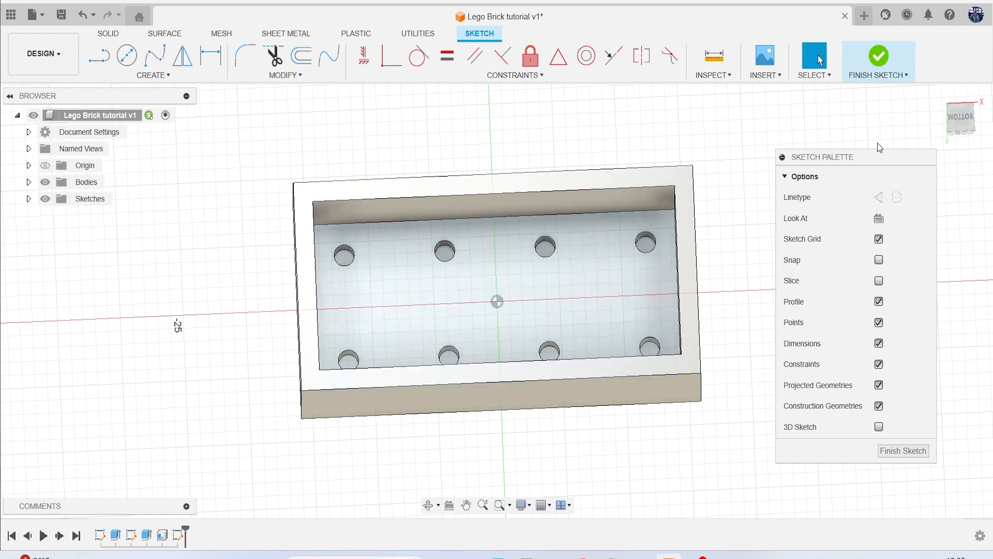
{"action": "left_click", "coordinate": [955, 133]}
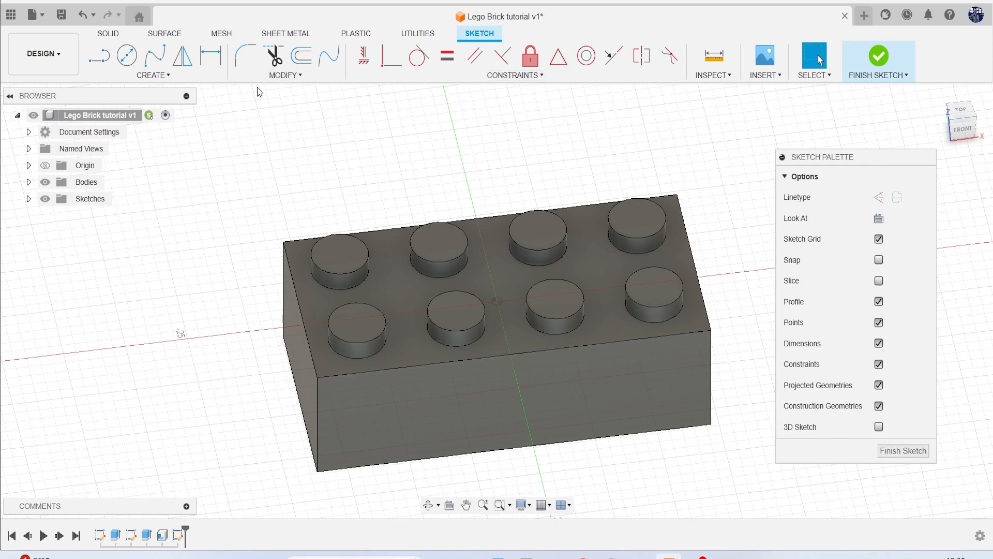
{"action": "left_click", "coordinate": [146, 75]}
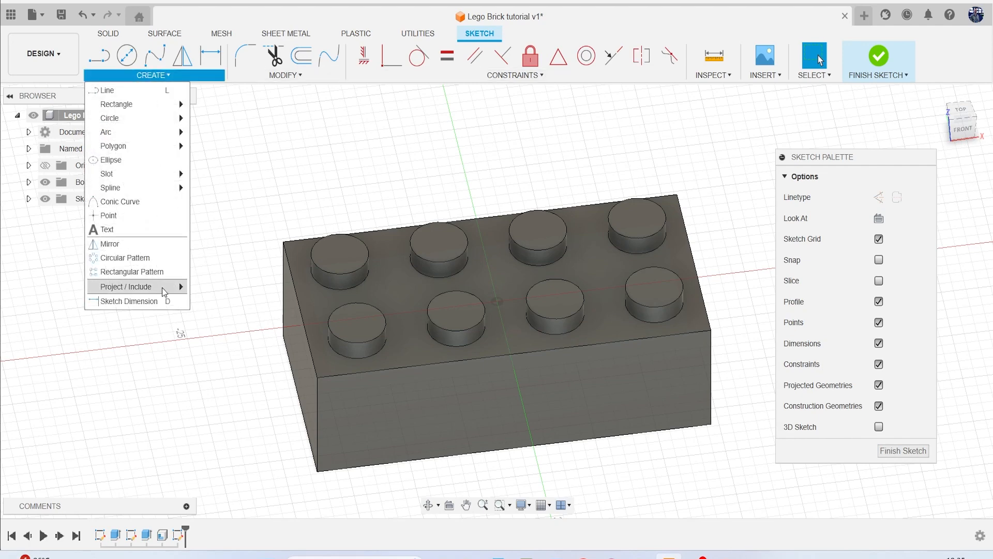
{"action": "mouse_move", "coordinate": [150, 287]}
{"action": "left_click", "coordinate": [326, 170]}
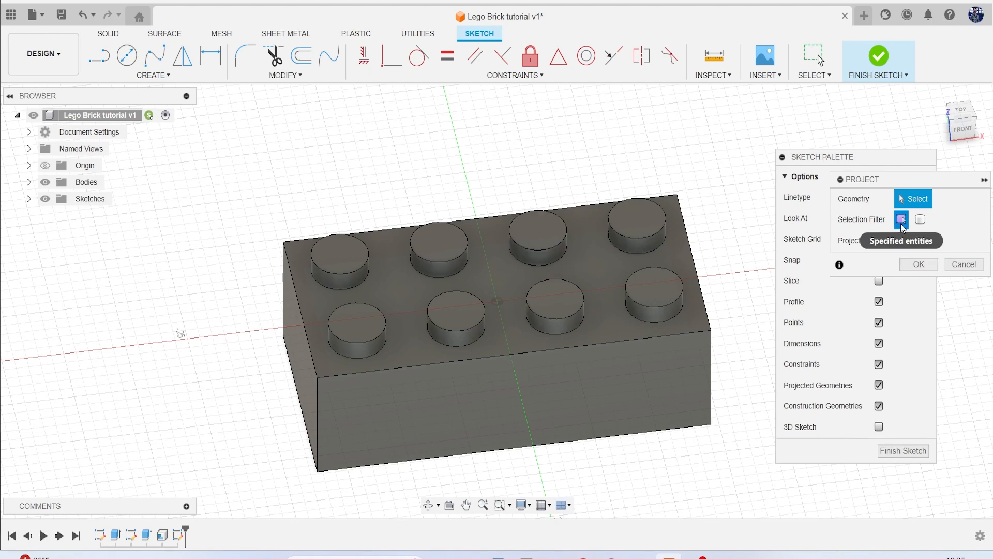
{"action": "left_click", "coordinate": [339, 260]}
{"action": "left_click_drag", "start_coordinate": [960, 127], "coordinate": [957, 85]}
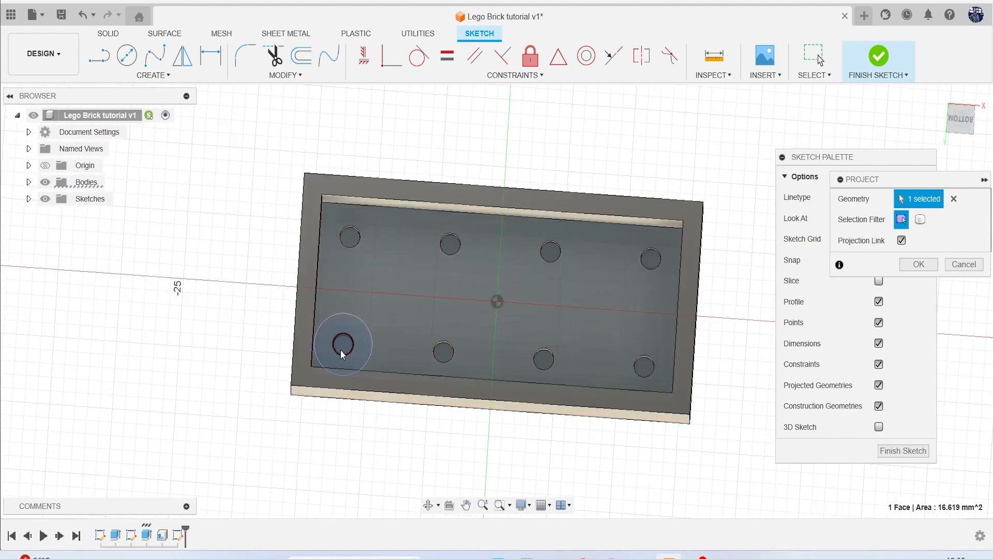
{"action": "left_click", "coordinate": [938, 95]}
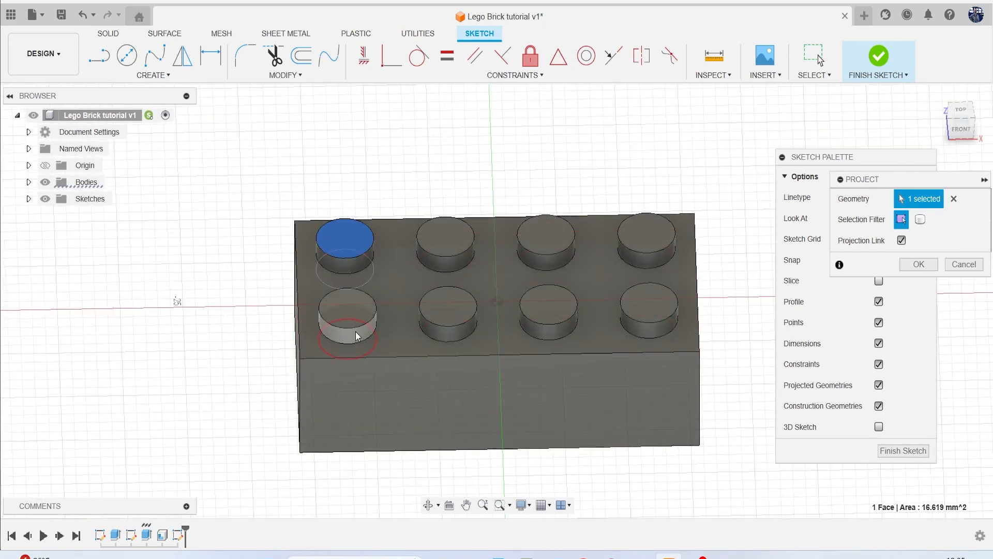
{"action": "left_click", "coordinate": [356, 334]}
{"action": "left_click", "coordinate": [440, 325]}
{"action": "left_click", "coordinate": [460, 269]}
{"action": "left_click", "coordinate": [538, 250]}
{"action": "left_click", "coordinate": [574, 295]}
{"action": "left_click", "coordinate": [652, 301]}
{"action": "left_click", "coordinate": [919, 264]}
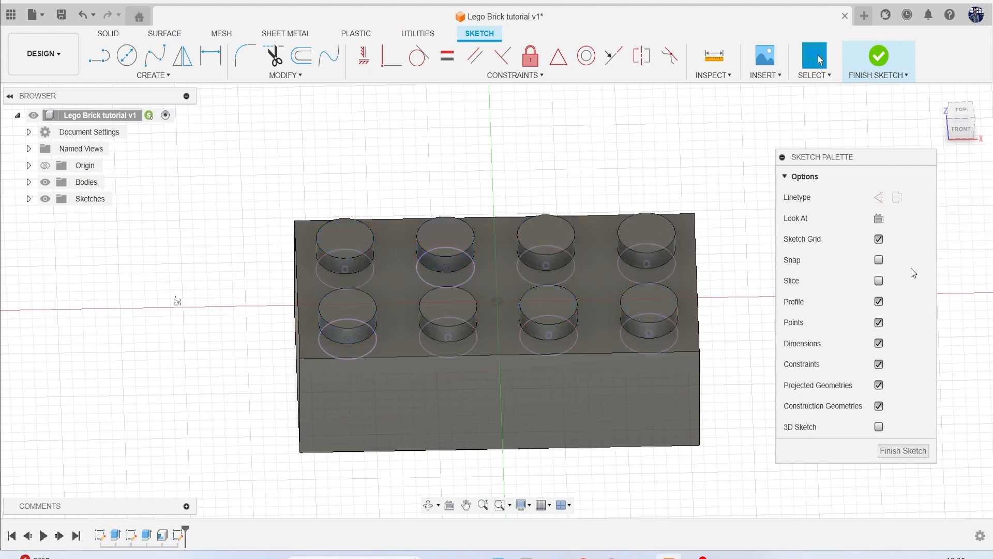
{"action": "left_click", "coordinate": [959, 137]}
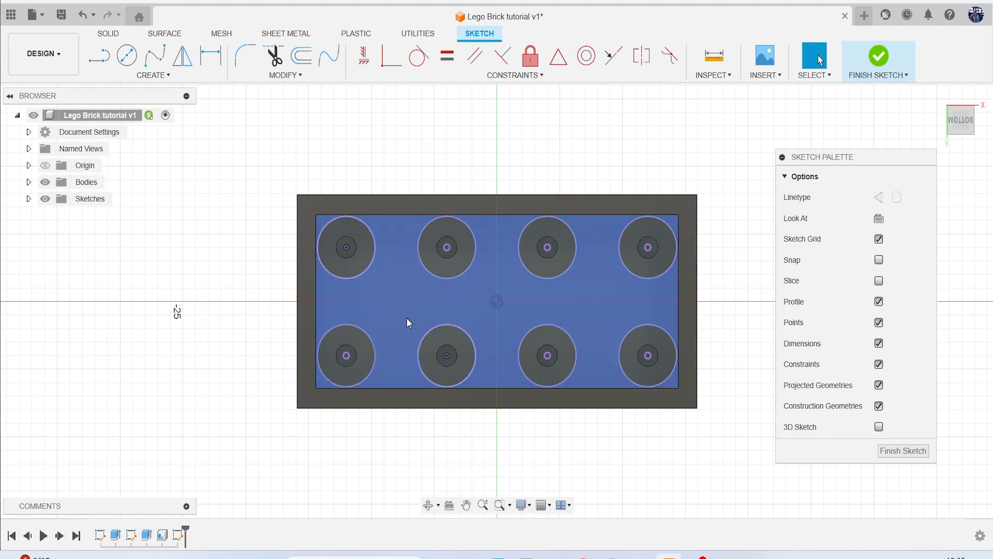
{"action": "key", "text": "c"}
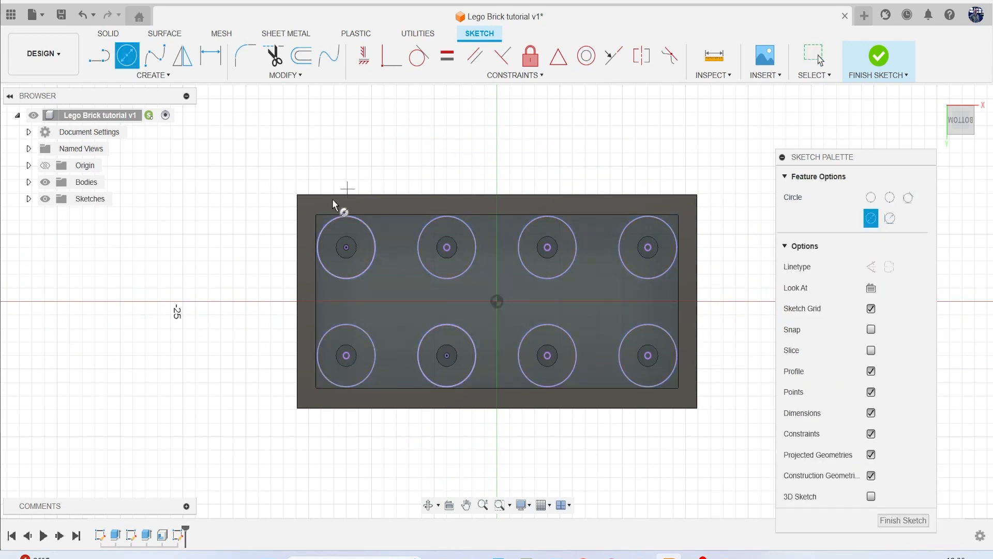
{"action": "scroll", "coordinate": [332, 203], "scroll_direction": "up", "scroll_amount": 5}
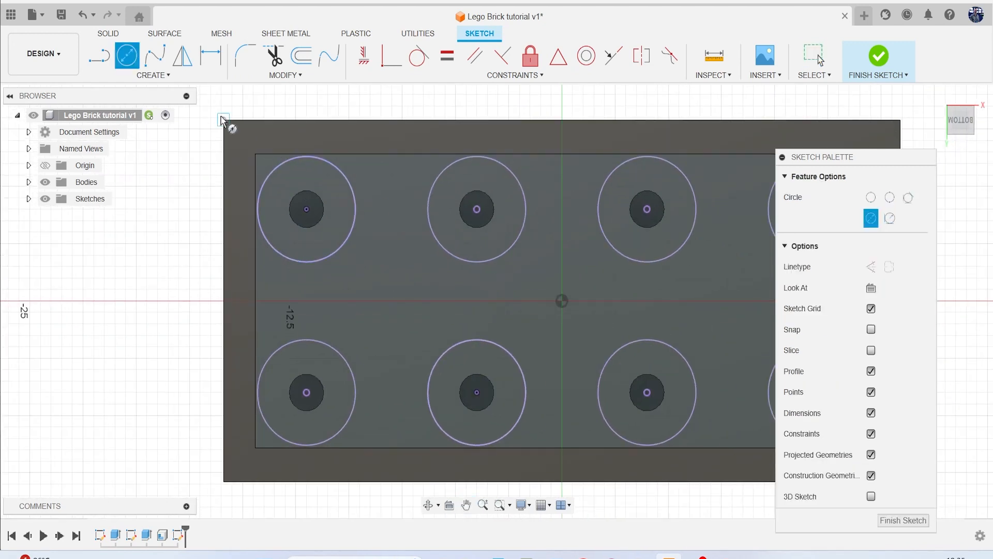
{"action": "left_click", "coordinate": [153, 75]}
{"action": "mouse_move", "coordinate": [155, 119]}
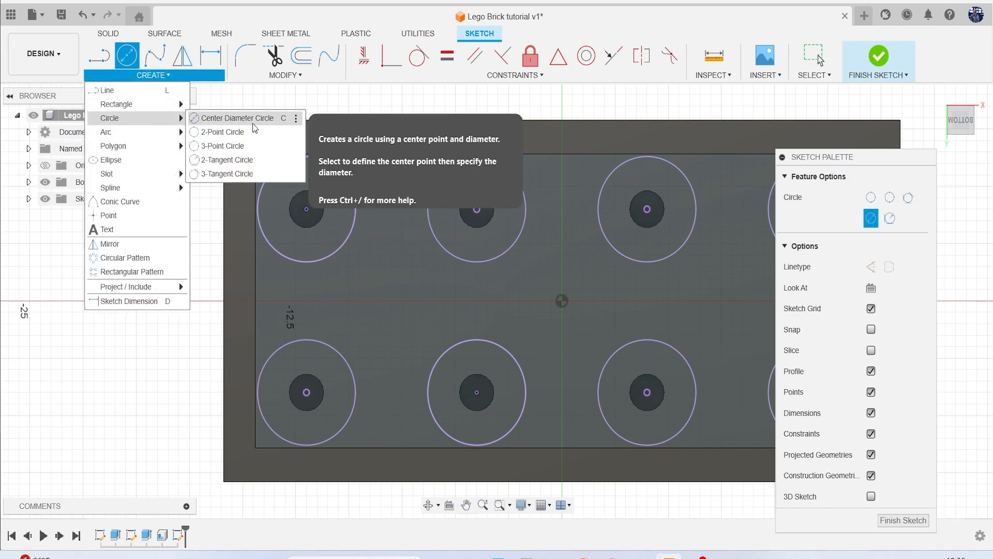
{"action": "left_click", "coordinate": [201, 420]}
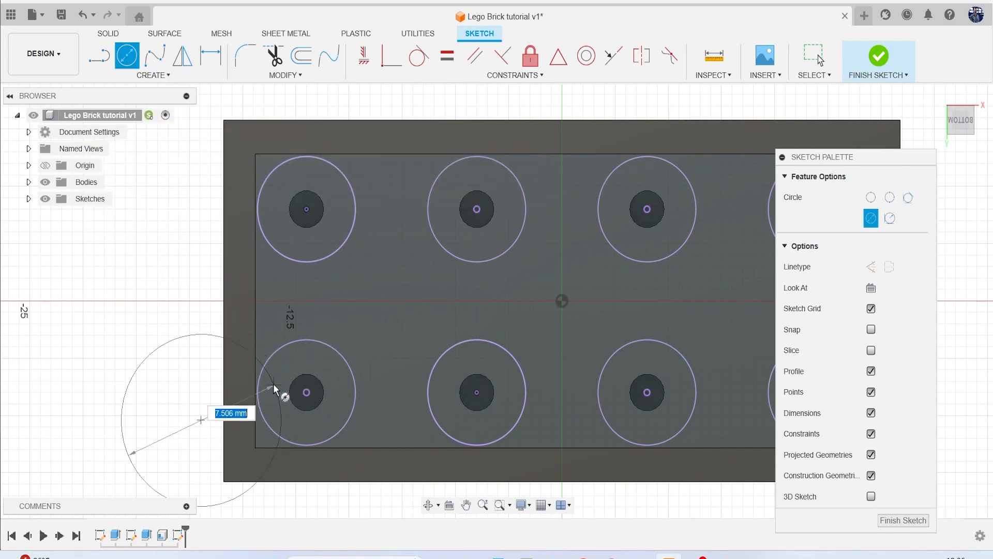
{"action": "key", "text": "Escape"}
Draw three separate centre-diameter circles along the brick's long centreline, between the two rows of projected stud circles.
{"action": "key", "text": "c"}
{"action": "left_click", "coordinate": [392, 300]}
{"action": "left_click", "coordinate": [412, 326]}
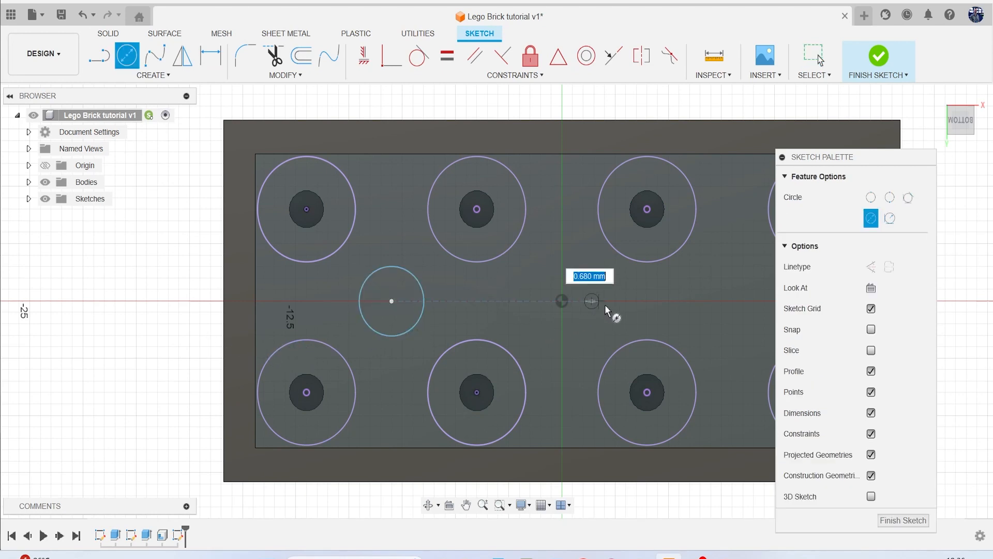
{"action": "left_click", "coordinate": [621, 317]}
{"action": "middle_click_drag", "start_coordinate": [621, 317], "coordinate": [479, 322]}
{"action": "left_click", "coordinate": [606, 306]}
{"action": "left_click", "coordinate": [617, 333]}
{"action": "middle_click_drag", "start_coordinate": [298, 286], "coordinate": [404, 269]}
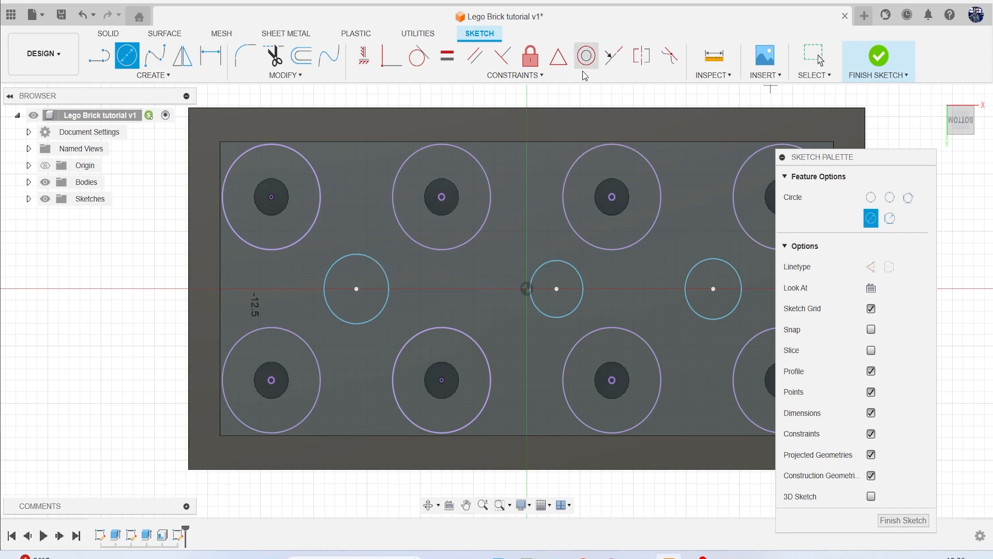
Constrain the leftmost centreline circle tangent to the two stud circles above it and the stud circle at its lower right.
{"action": "left_click", "coordinate": [422, 59]}
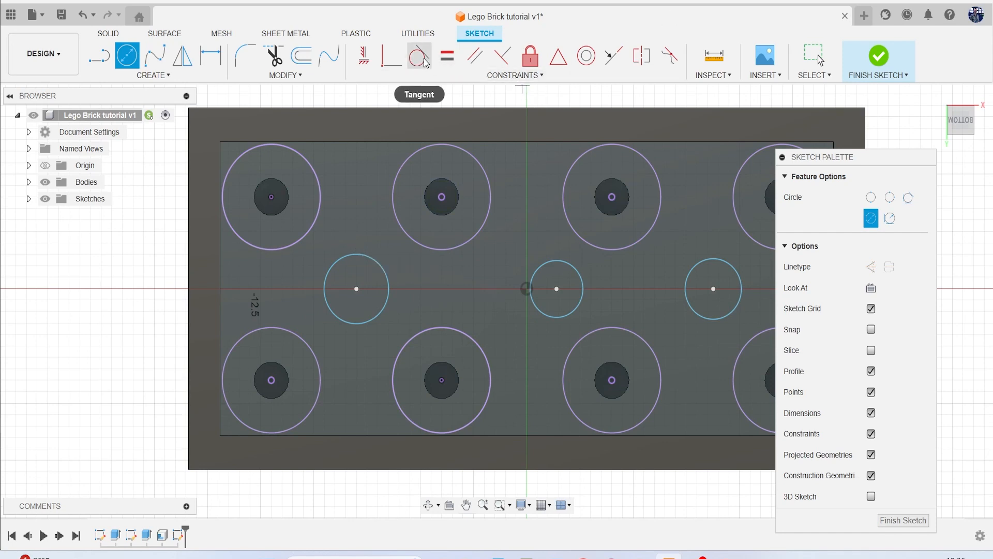
{"action": "left_click", "coordinate": [361, 257]}
{"action": "left_click", "coordinate": [306, 242]}
{"action": "left_click", "coordinate": [395, 268]}
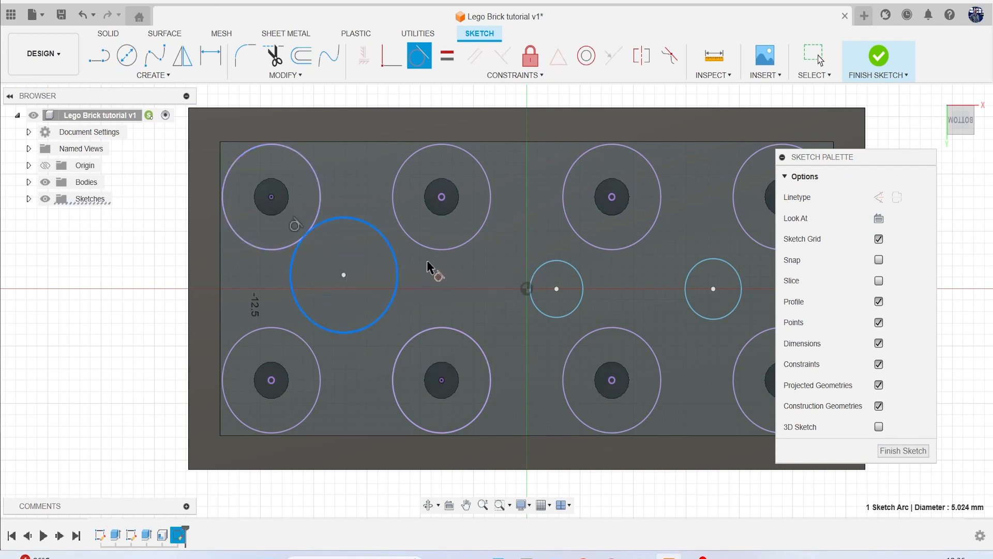
{"action": "left_click", "coordinate": [439, 253]}
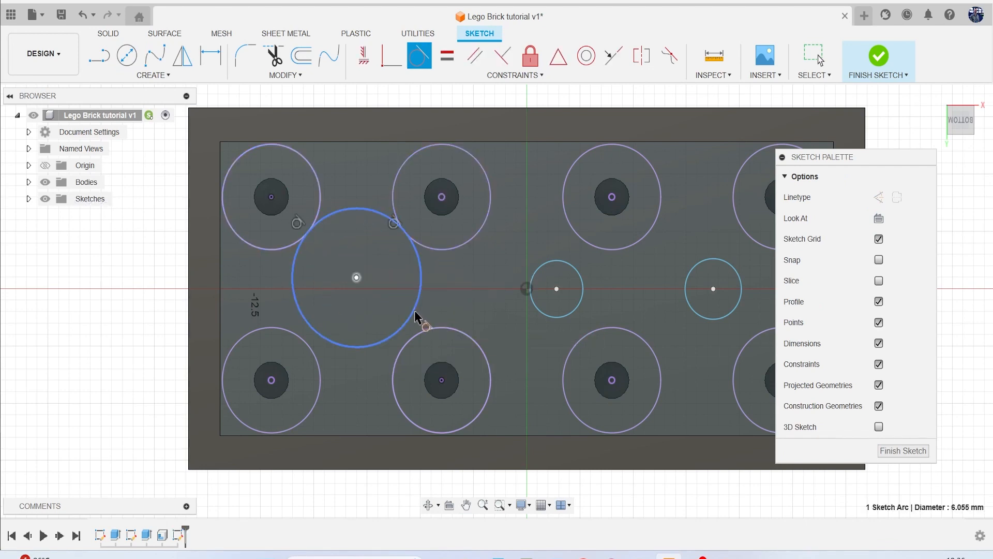
{"action": "left_click", "coordinate": [436, 337]}
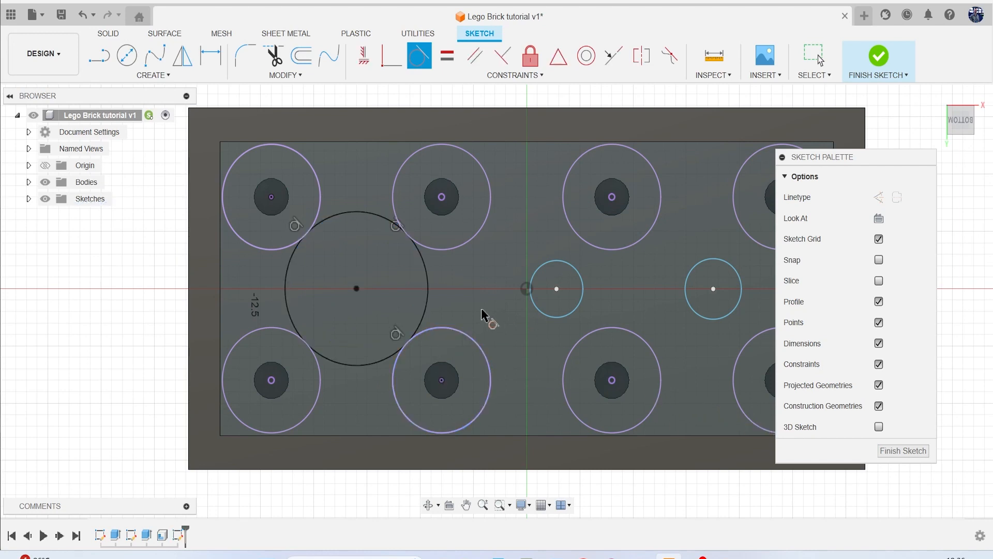
{"action": "middle_click_drag", "start_coordinate": [469, 257], "coordinate": [405, 256]}
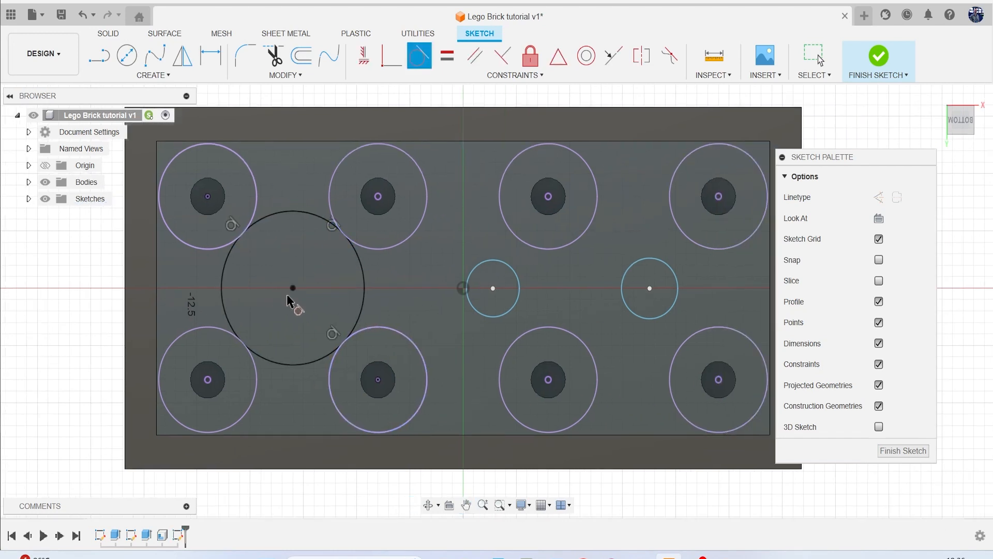
{"action": "key", "text": "Escape"}
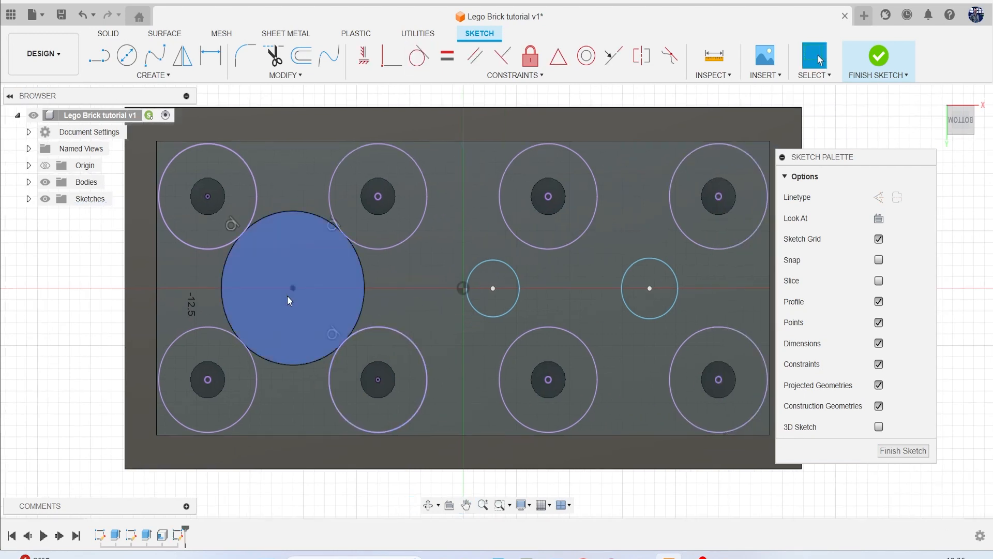
{"action": "left_click", "coordinate": [365, 278]}
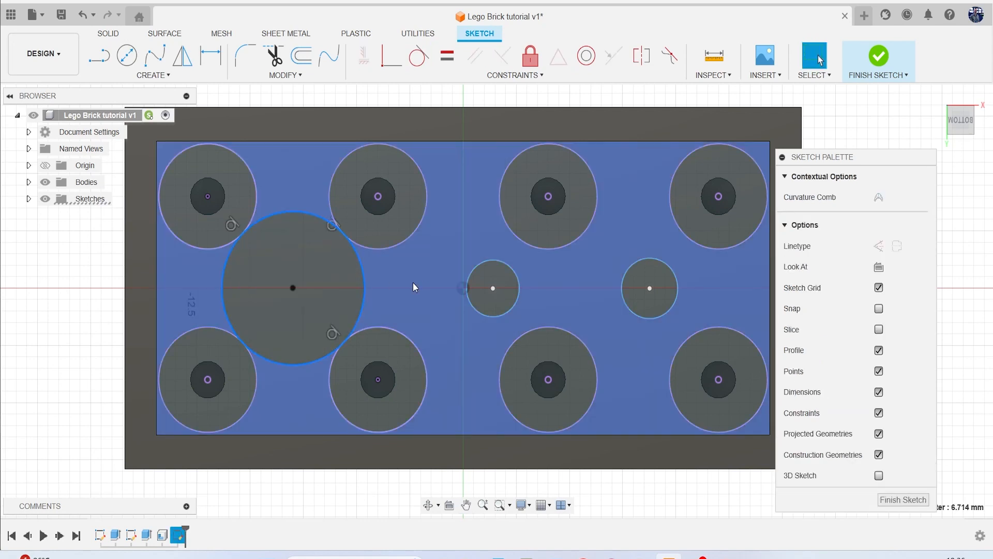
{"action": "left_click", "coordinate": [399, 98]}
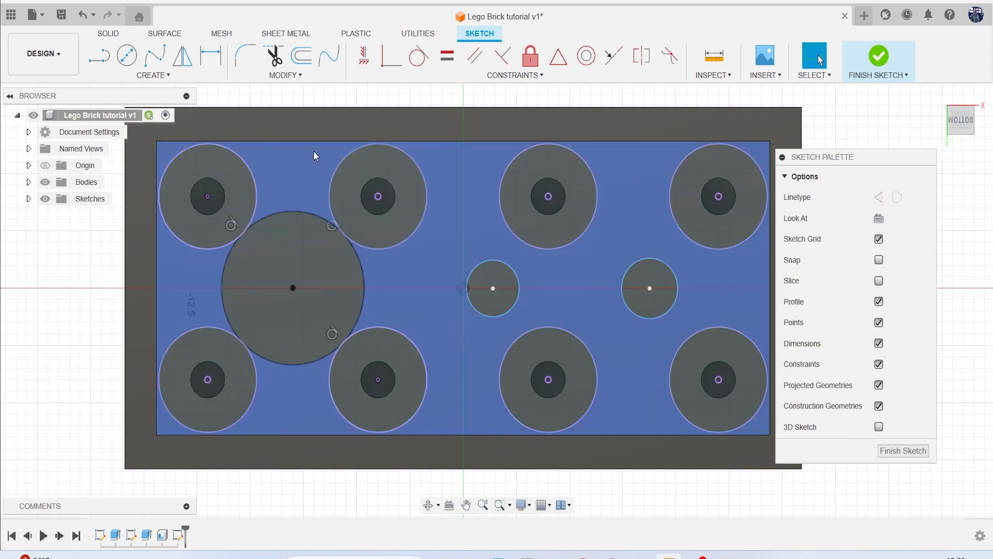
Constrain the middle centreline circle tangent to the two stud circles above it and the stud circle at its lower left.
{"action": "middle_click_drag", "start_coordinate": [550, 352], "coordinate": [440, 348]}
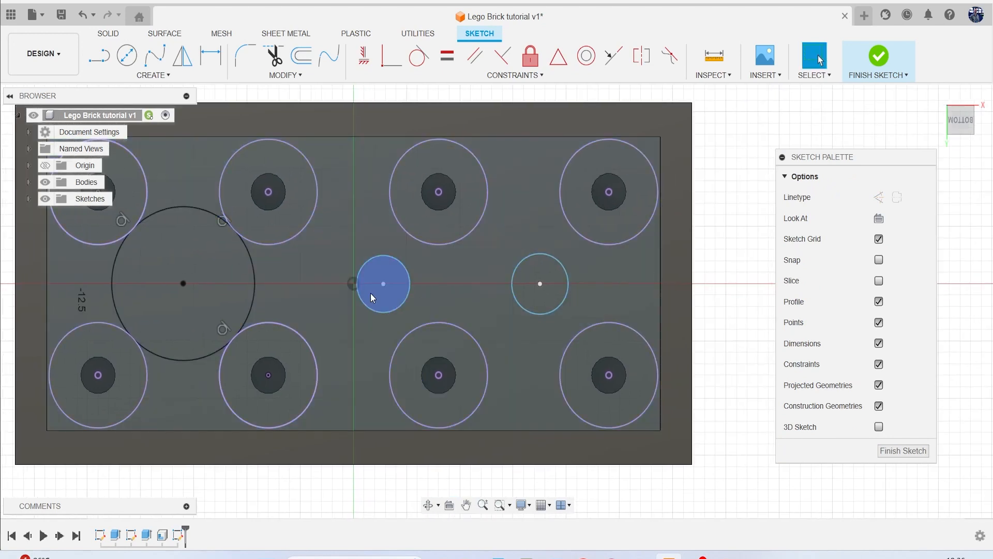
{"action": "left_click", "coordinate": [425, 63]}
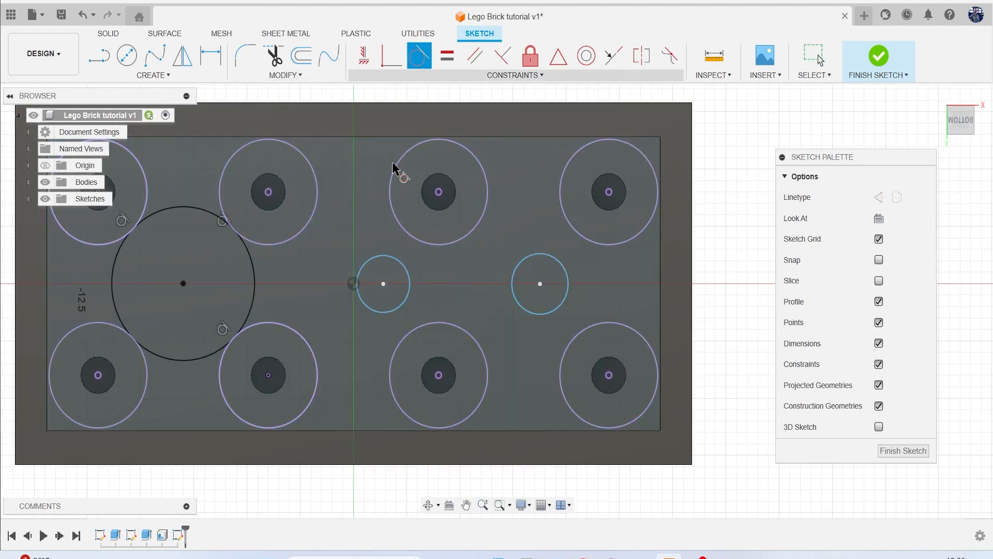
{"action": "left_click", "coordinate": [382, 257]}
{"action": "left_click", "coordinate": [296, 239]}
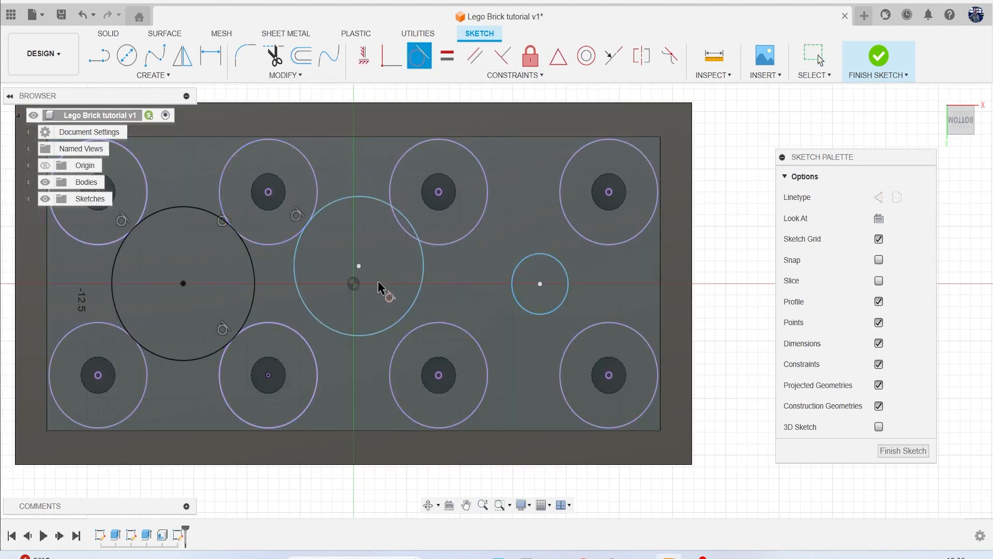
{"action": "left_click", "coordinate": [423, 285]}
{"action": "left_click", "coordinate": [438, 241]}
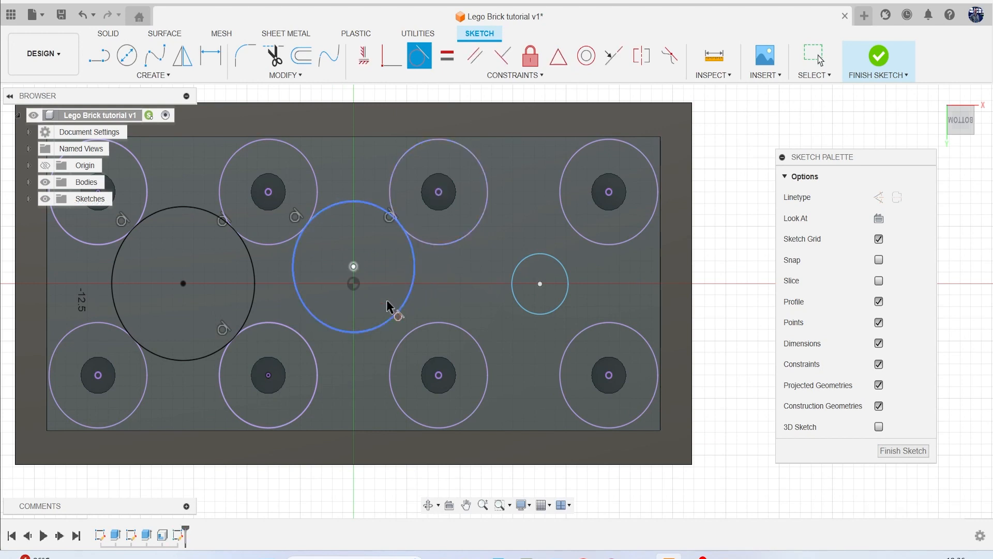
{"action": "left_click", "coordinate": [354, 331]}
{"action": "left_click", "coordinate": [313, 351]}
Constrain the rightmost centreline circle tangent to the two stud circles above it and the stud circle at its lower right.
{"action": "middle_click_drag", "start_coordinate": [462, 374], "coordinate": [344, 386]}
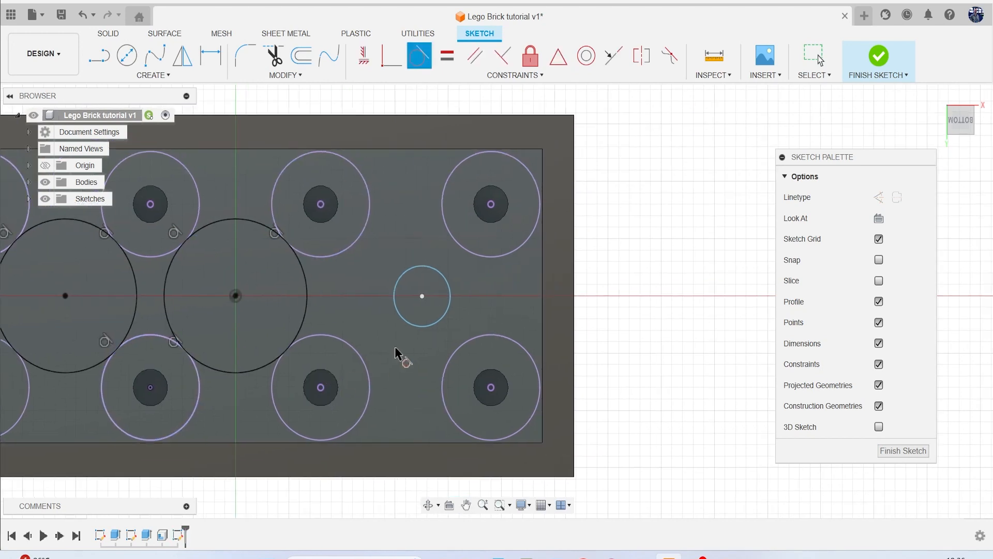
{"action": "left_click", "coordinate": [424, 268]}
{"action": "left_click", "coordinate": [336, 255]}
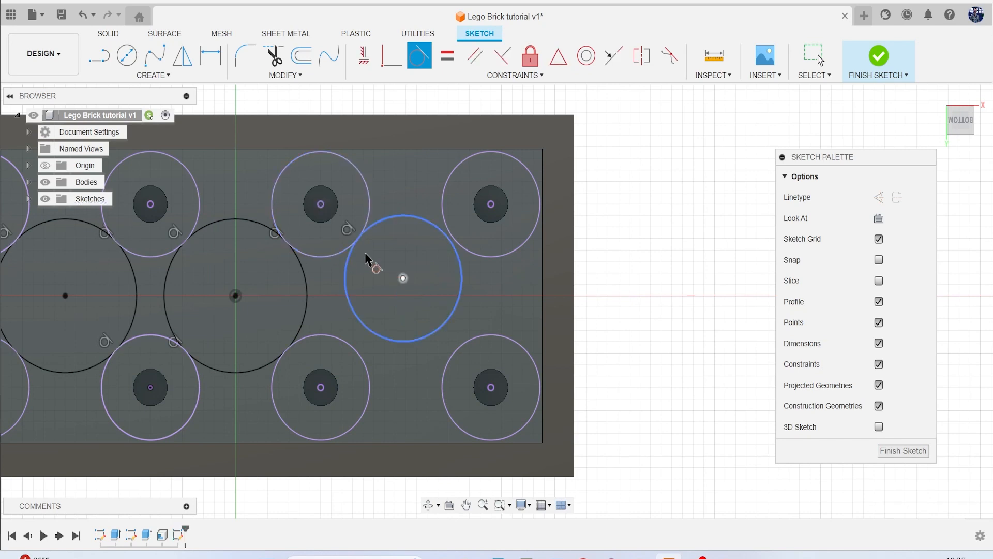
{"action": "left_click", "coordinate": [455, 241]}
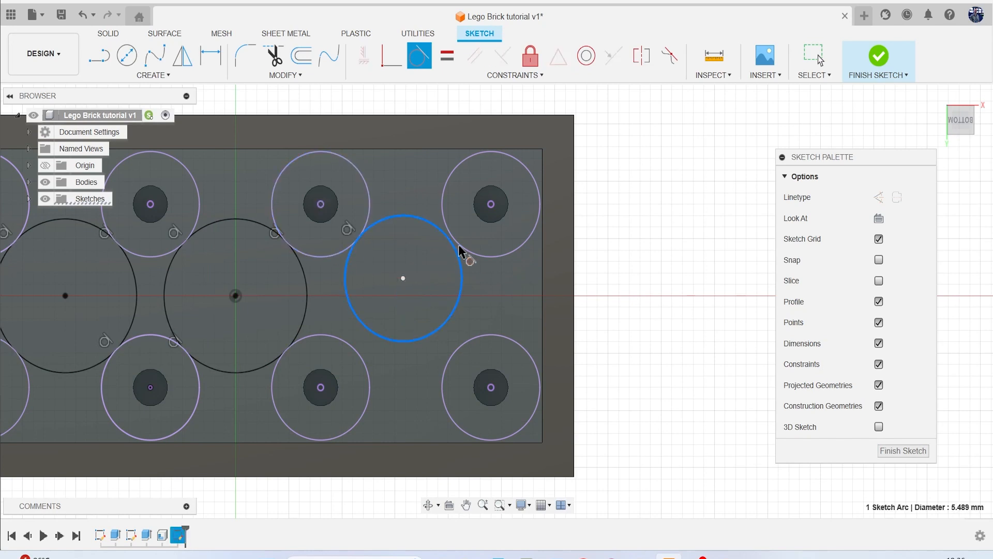
{"action": "left_click", "coordinate": [464, 302]}
{"action": "left_click", "coordinate": [483, 337]}
Offset the leftmost centreline circle inward with an offset position of -1 mm.
{"action": "scroll", "coordinate": [481, 351], "scroll_direction": "down", "scroll_amount": 2}
{"action": "scroll", "coordinate": [481, 350], "scroll_direction": "down", "scroll_amount": 1}
{"action": "middle_click_drag", "start_coordinate": [481, 350], "coordinate": [530, 347]}
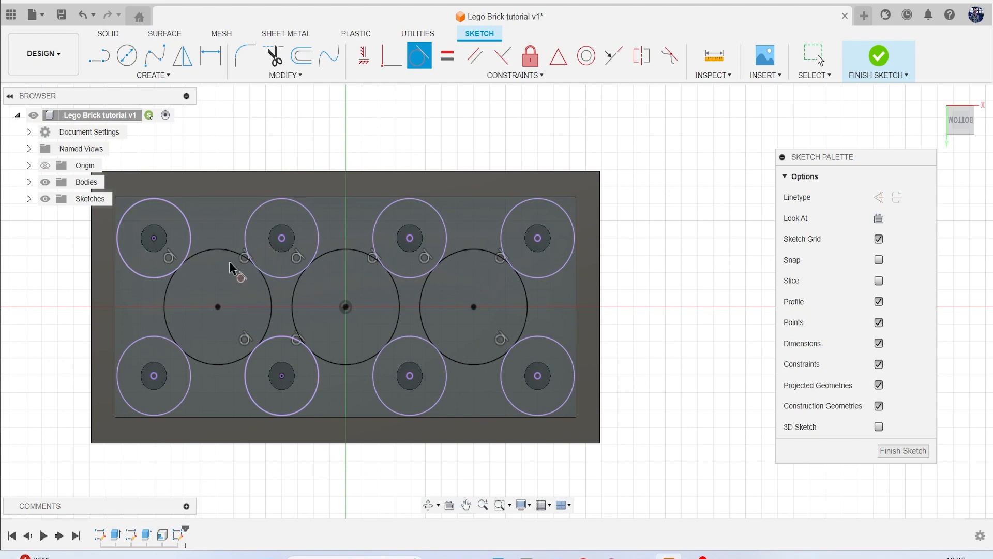
{"action": "left_click", "coordinate": [302, 55]}
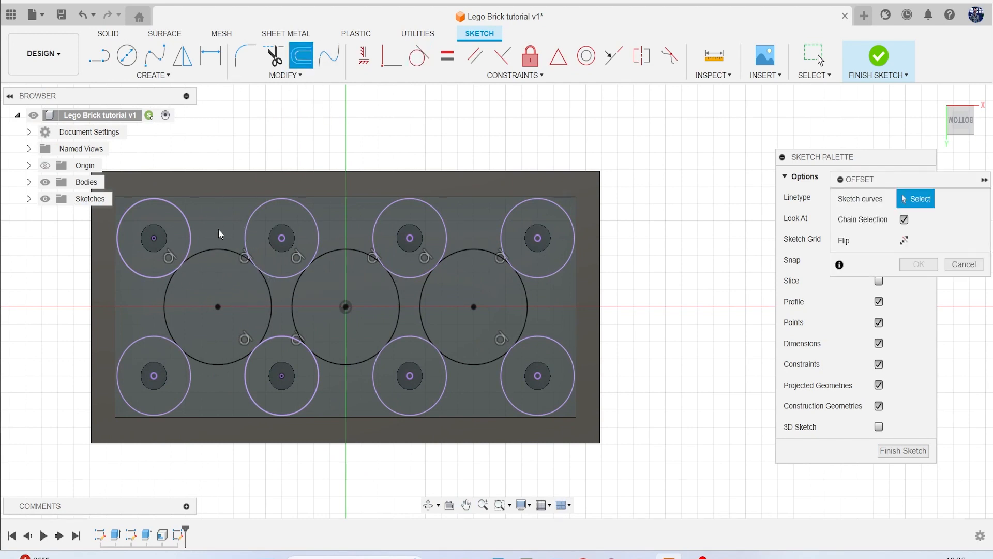
{"action": "left_click", "coordinate": [226, 254]}
{"action": "middle_click_drag", "start_coordinate": [245, 235], "coordinate": [319, 223]}
{"action": "left_click_drag", "start_coordinate": [319, 231], "coordinate": [328, 271]}
{"action": "scroll", "coordinate": [324, 275], "scroll_direction": "up", "scroll_amount": 2}
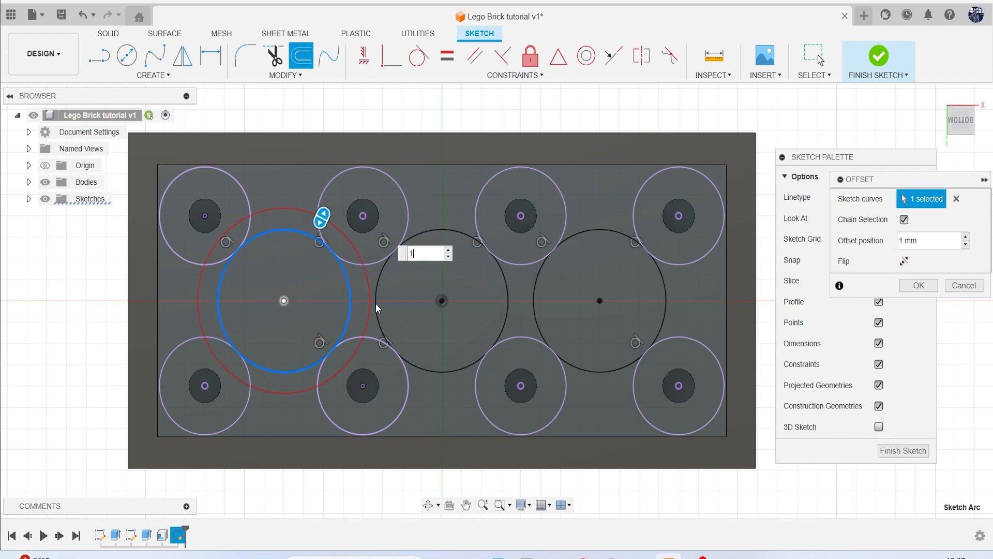
{"action": "key", "text": "BackSpace"}
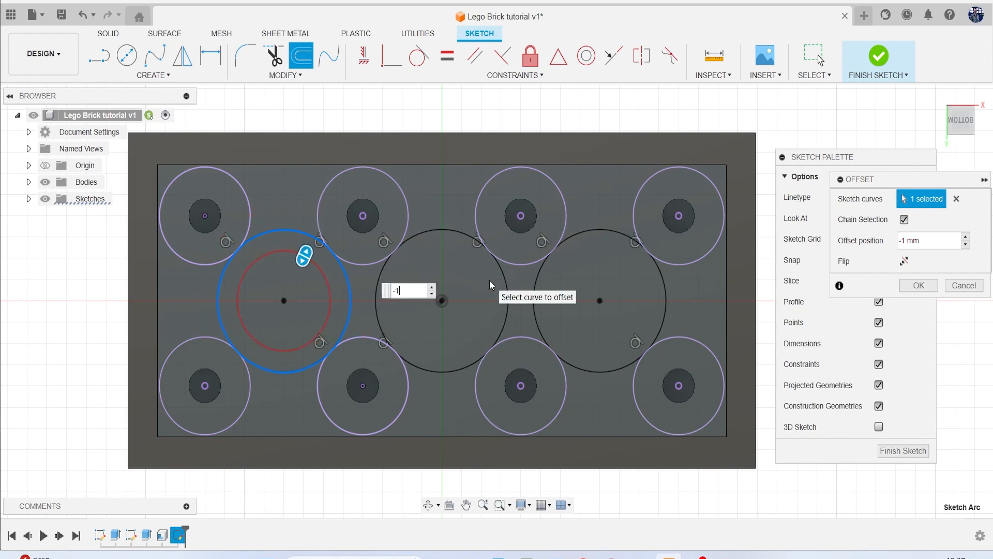
{"action": "left_click", "coordinate": [910, 286]}
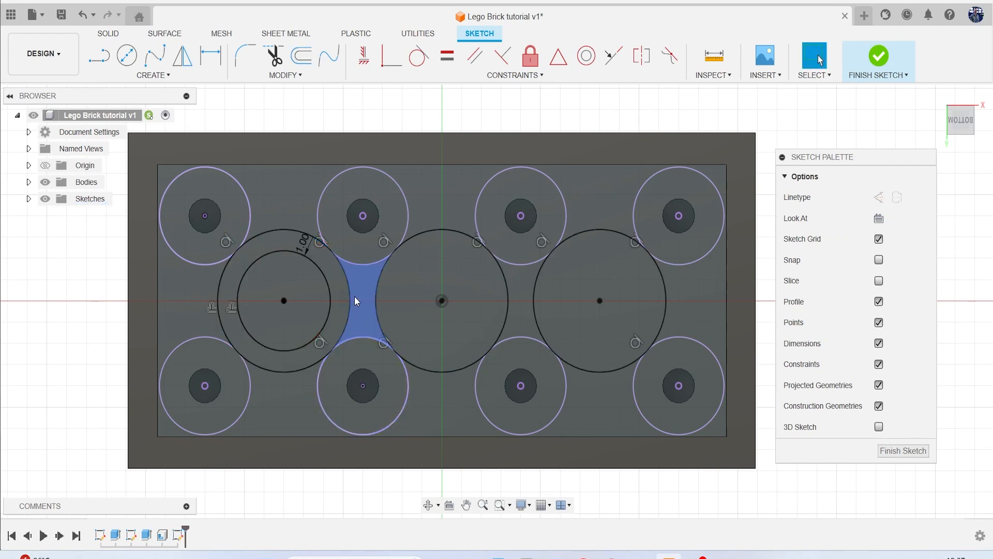
Offset the middle centreline circle inward with an offset position of -1 mm.
{"action": "scroll", "coordinate": [354, 310], "scroll_direction": "down", "scroll_amount": 2}
{"action": "middle_click_drag", "start_coordinate": [354, 311], "coordinate": [302, 335]}
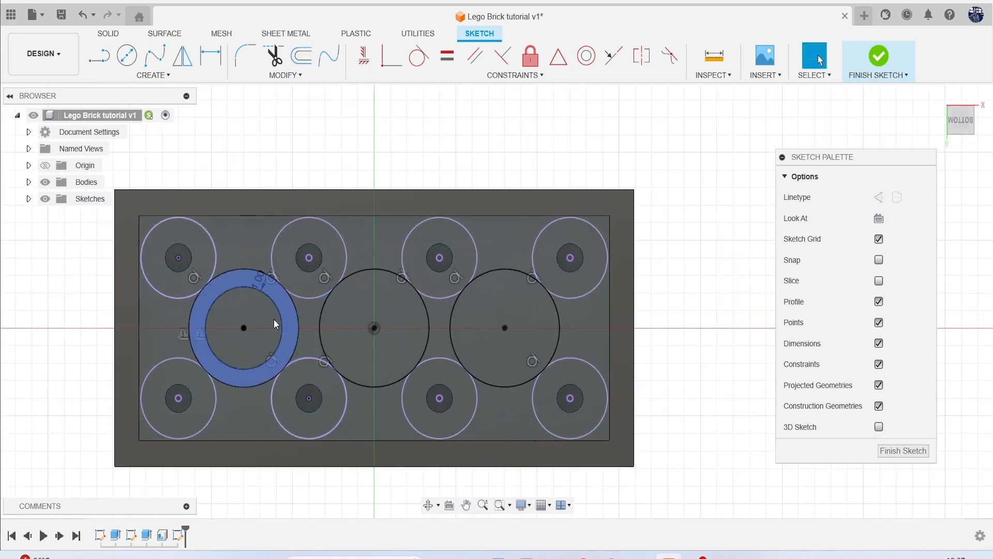
{"action": "right_click", "coordinate": [696, 285]}
{"action": "left_click", "coordinate": [697, 238]}
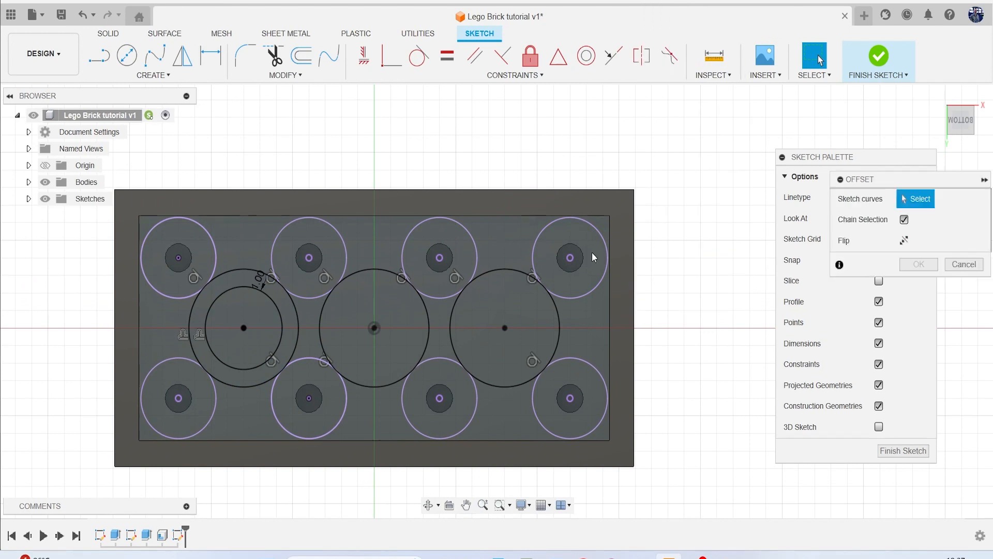
{"action": "left_click", "coordinate": [384, 269]}
{"action": "type", "text": "-"}
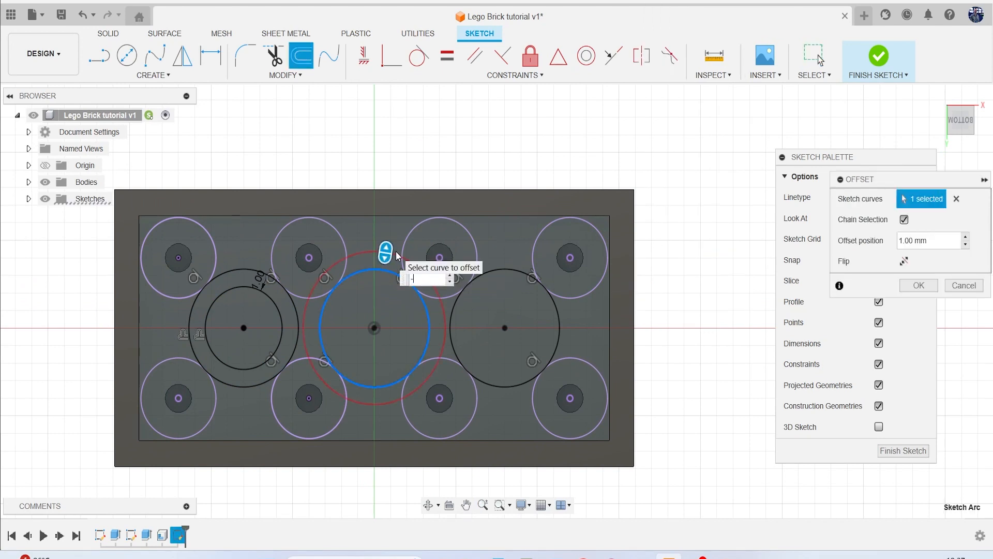
{"action": "type", "text": "1"}
{"action": "key", "text": "Return"}
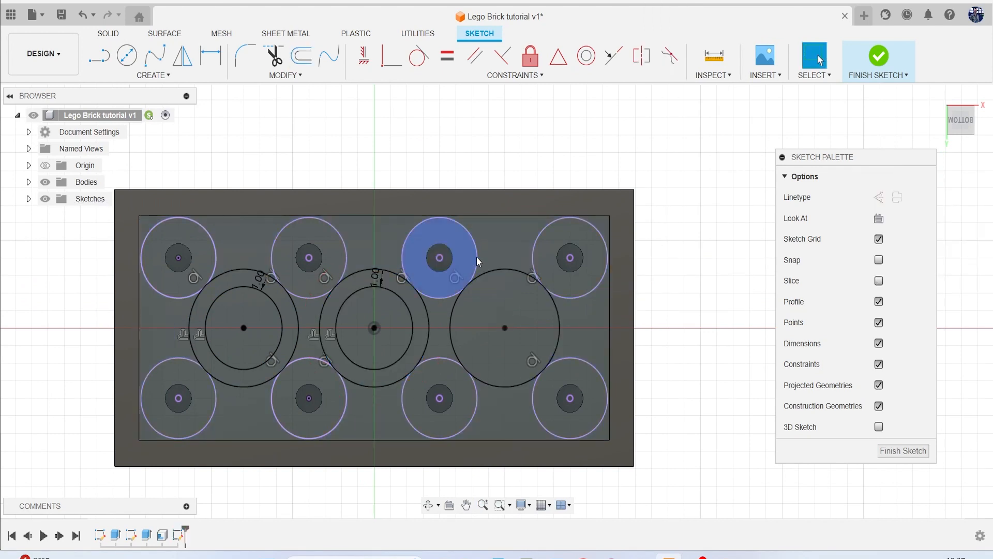
Offset the rightmost centreline circle inward with an offset position of -1 mm.
{"action": "right_click", "coordinate": [711, 274]}
{"action": "left_click", "coordinate": [713, 239]}
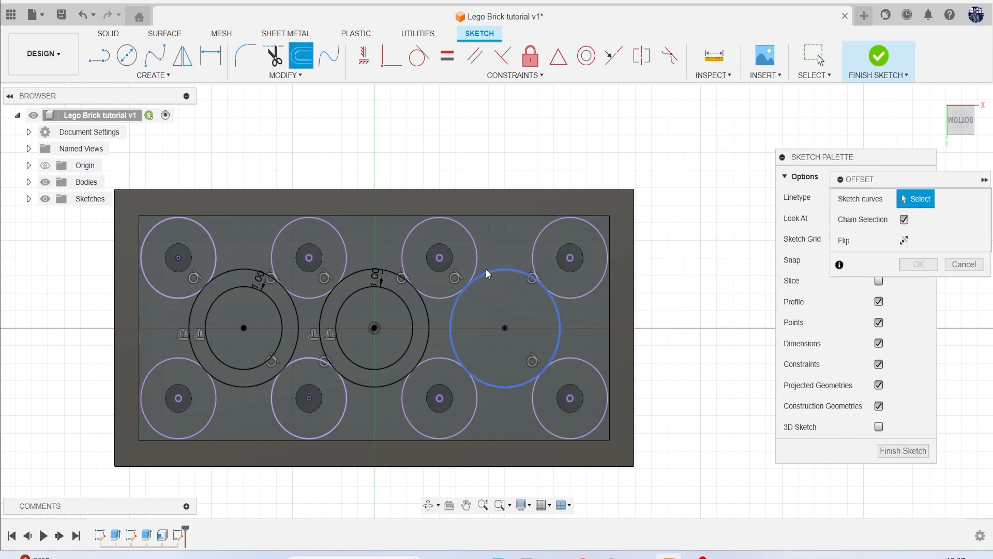
{"action": "left_click", "coordinate": [506, 274]}
{"action": "type", "text": "-1"}
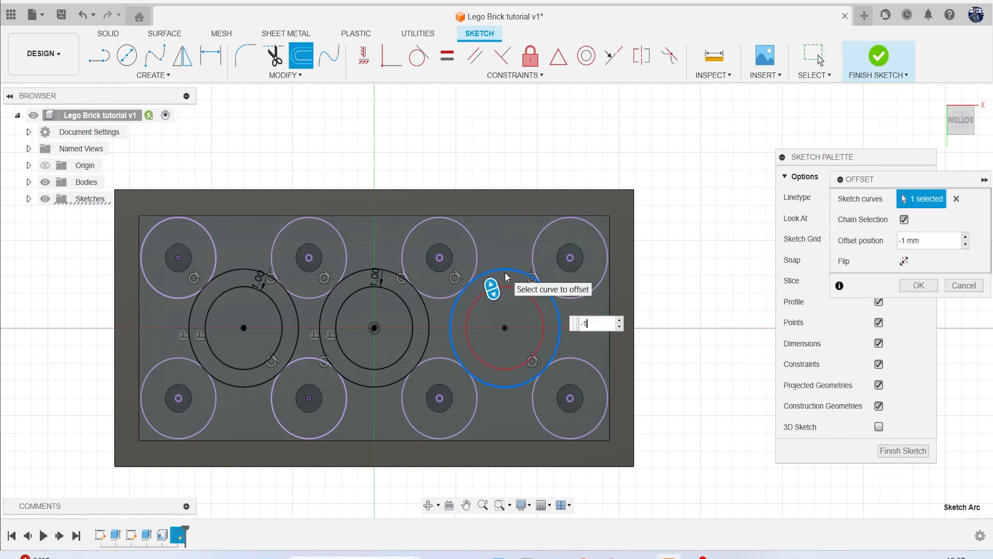
{"action": "key", "text": "Return"}
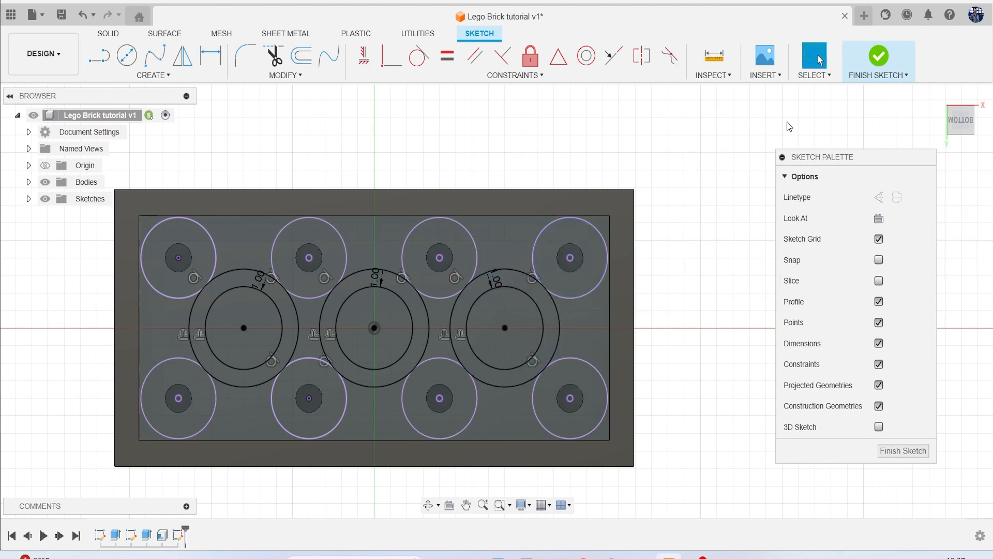
Extrude the three ring profiles inside the brick 7.61 mm to the open rim, joining them to the body as tubes.
{"action": "mouse_move", "coordinate": [967, 122]}
{"action": "left_mouse_down"}
{"action": "mouse_move", "coordinate": [957, 220]}
{"action": "mouse_move", "coordinate": [952, 101]}
{"action": "left_mouse_up"}
{"action": "key", "text": "e"}
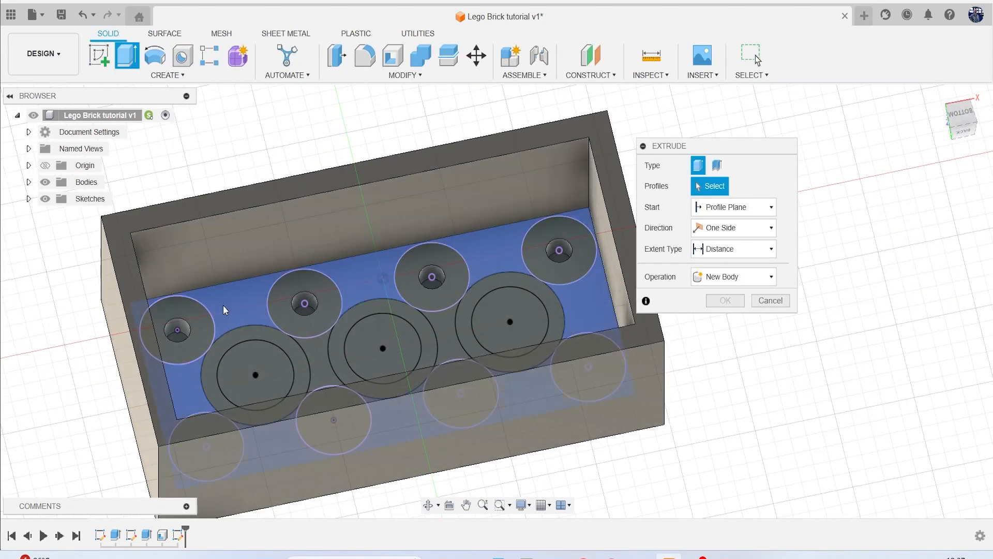
{"action": "left_click", "coordinate": [279, 336]}
{"action": "left_click", "coordinate": [414, 311]}
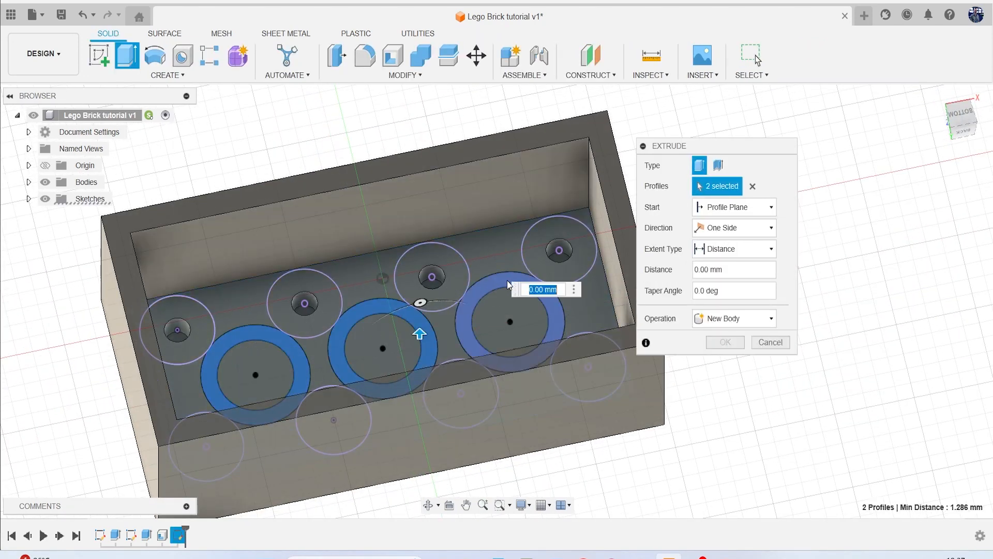
{"action": "left_click", "coordinate": [546, 306]}
{"action": "left_click_drag", "start_coordinate": [546, 306], "coordinate": [520, 289]}
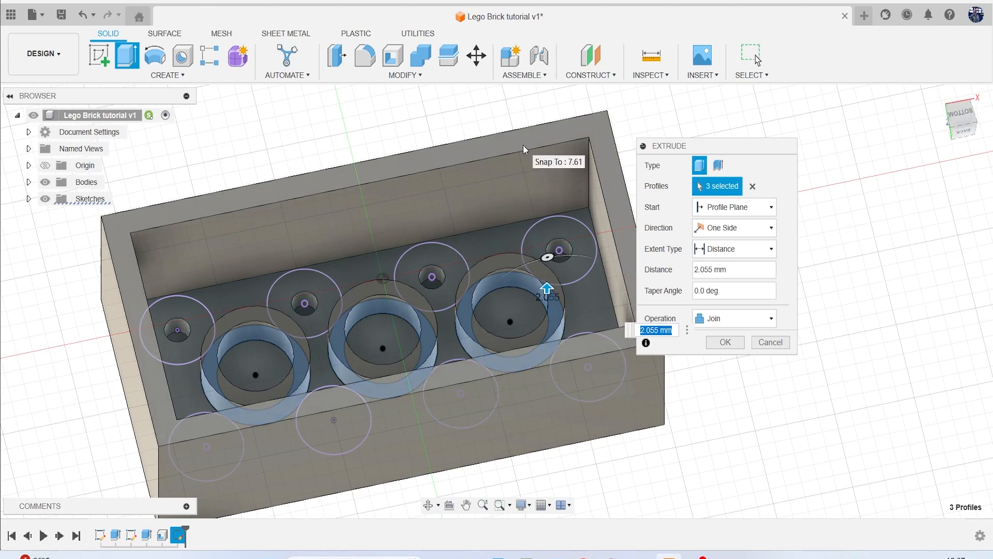
{"action": "middle_click_drag", "start_coordinate": [523, 149], "coordinate": [220, 163], "text": "shift"}
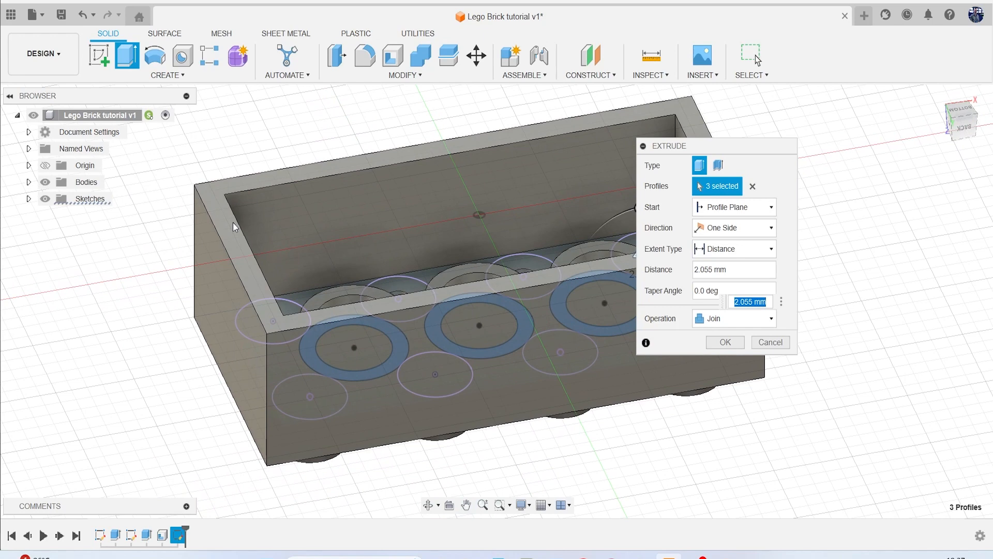
{"action": "scroll", "coordinate": [155, 289], "scroll_direction": "up", "scroll_amount": 3}
{"action": "type", "text": "7.61"}
{"action": "key", "text": "Return"}
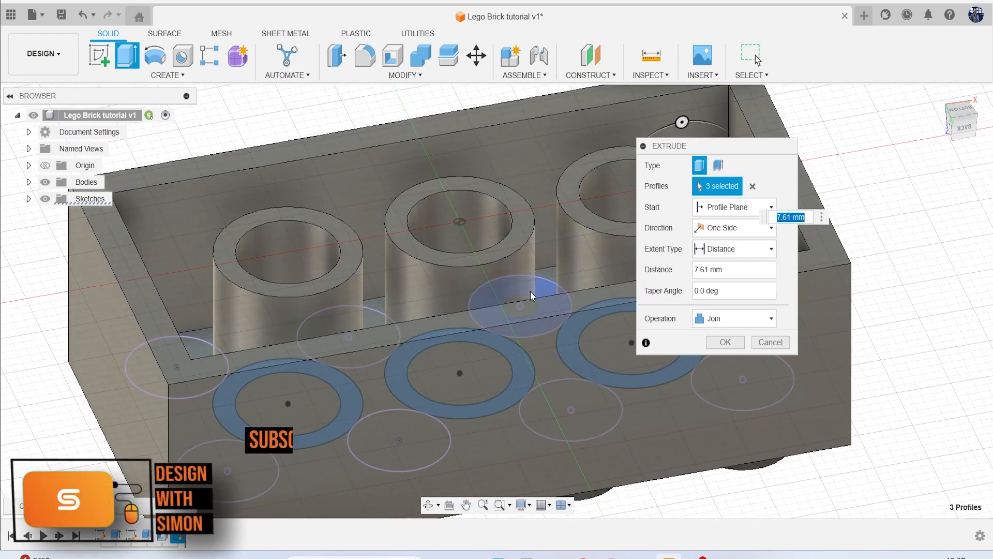
{"action": "left_click", "coordinate": [726, 342]}
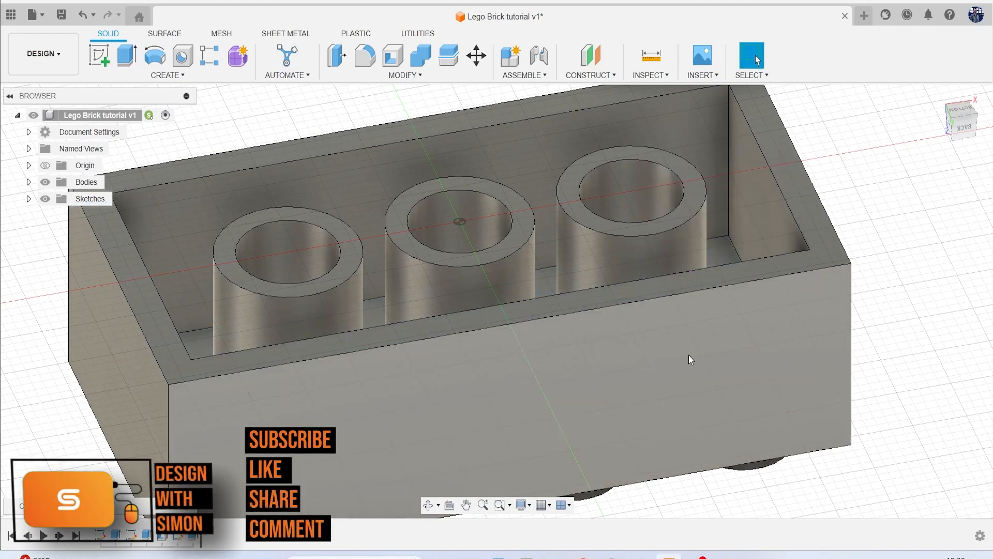
Start a constant-radius fillet and select the four vertical corner edges and the four outer top edges of the brick.
{"action": "scroll", "coordinate": [693, 361], "scroll_direction": "down", "scroll_amount": 5}
{"action": "mouse_move", "coordinate": [969, 123]}
{"action": "left_mouse_down"}
{"action": "mouse_move", "coordinate": [958, 369]}
{"action": "mouse_move", "coordinate": [976, 339]}
{"action": "mouse_move", "coordinate": [987, 344]}
{"action": "left_mouse_up"}
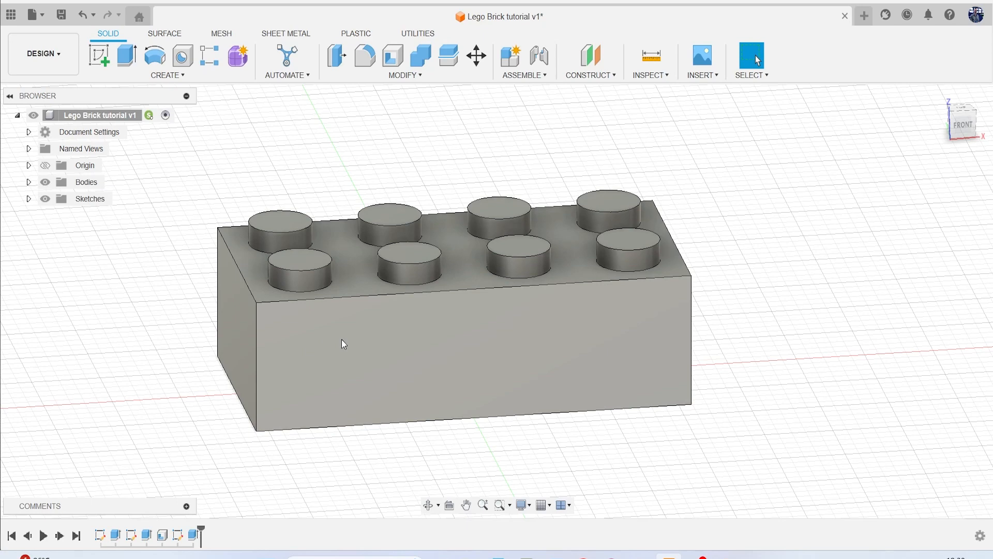
{"action": "left_click", "coordinate": [391, 78]}
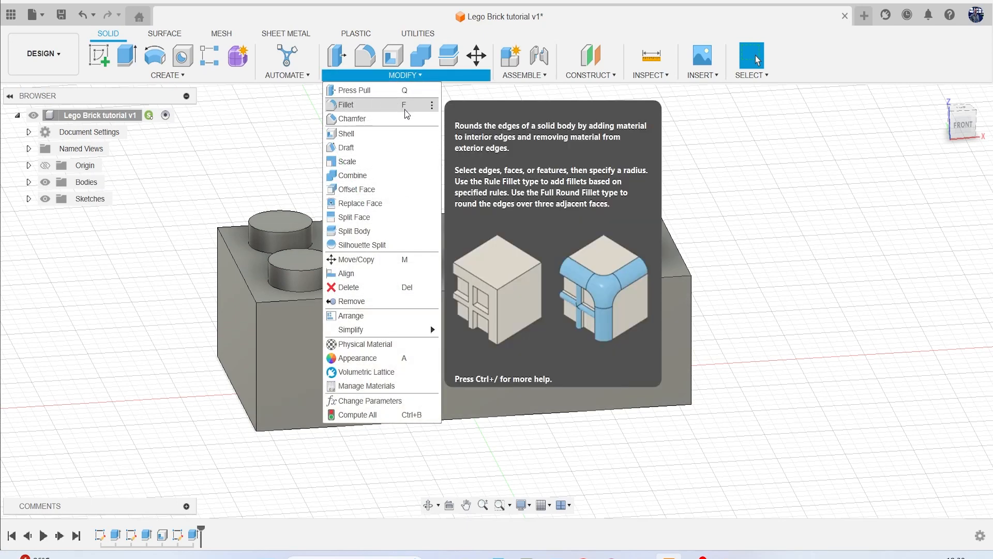
{"action": "left_click", "coordinate": [722, 173]}
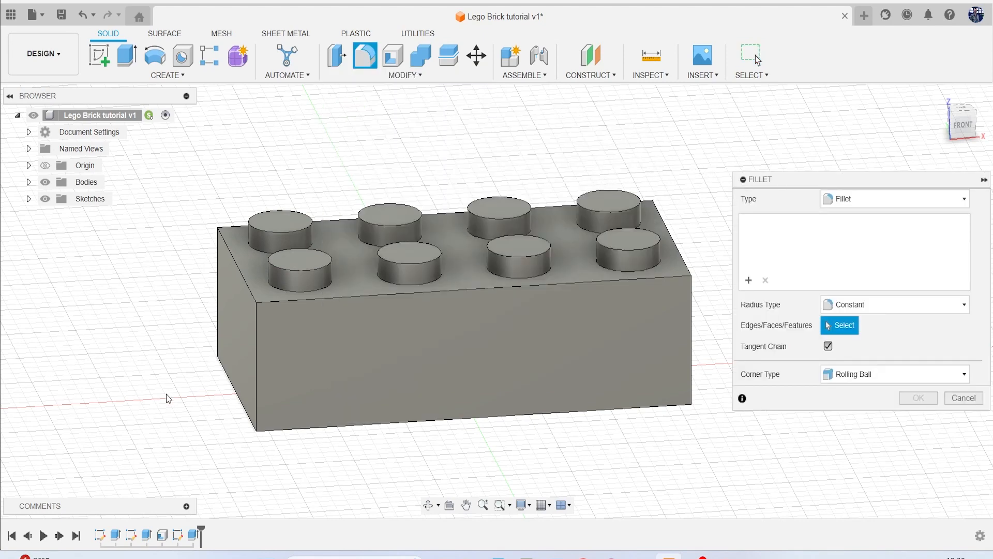
{"action": "left_click", "coordinate": [256, 339]}
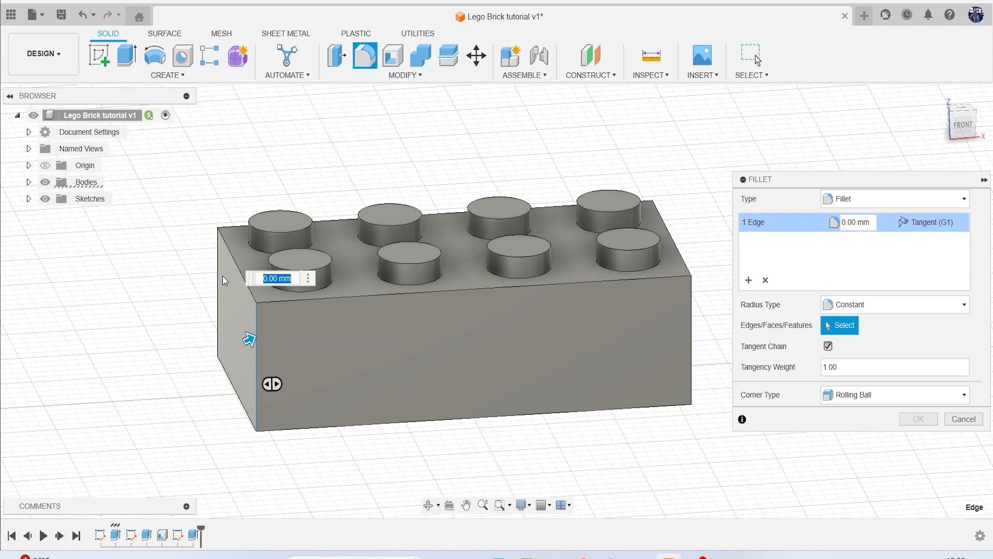
{"action": "left_click", "coordinate": [223, 267]}
{"action": "left_click", "coordinate": [235, 260]}
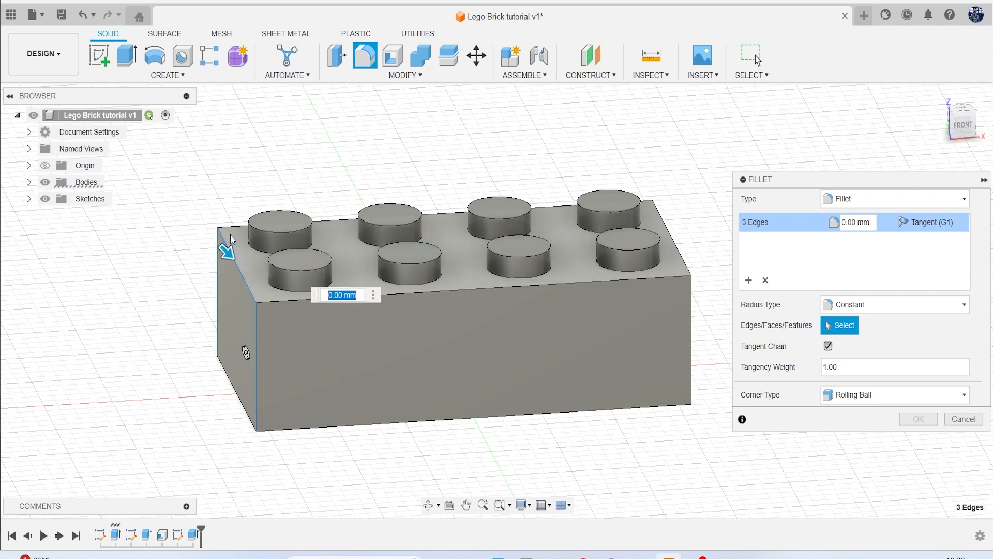
{"action": "left_click", "coordinate": [231, 227]}
{"action": "left_click", "coordinate": [275, 302]}
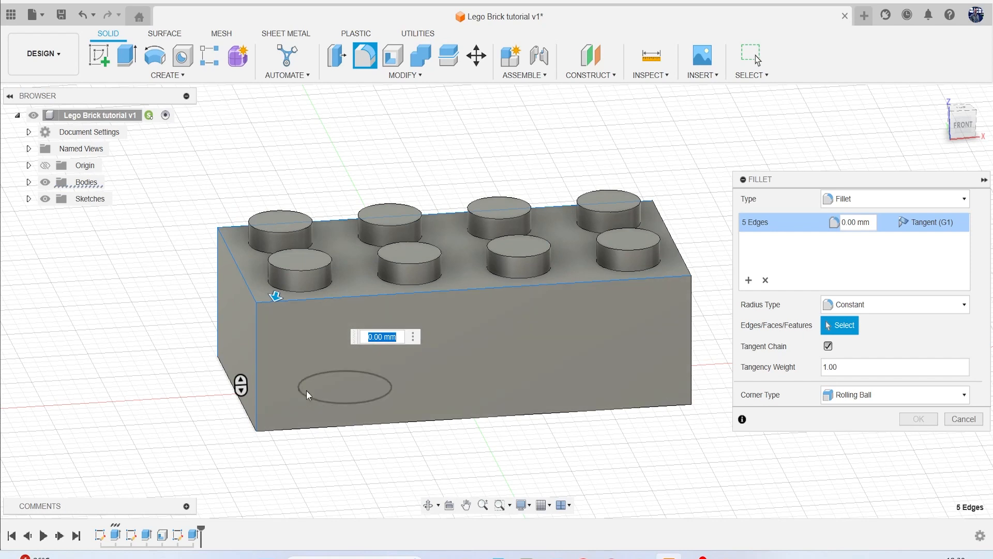
{"action": "left_click", "coordinate": [654, 309]}
{"action": "left_click", "coordinate": [692, 333]}
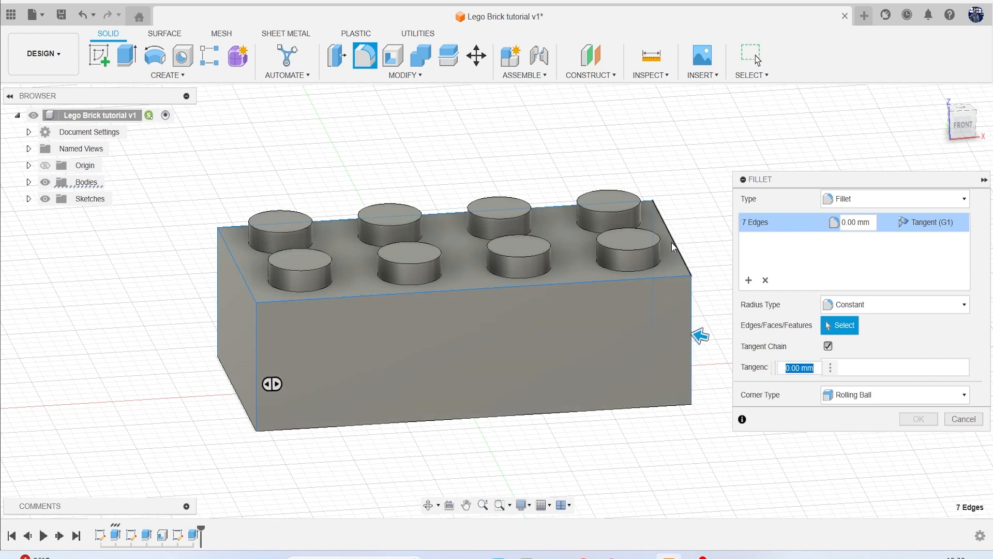
{"action": "left_click", "coordinate": [676, 247]}
Add the four outer bottom edges and the four inner rim edges of the brick's open underside to the fillet selection.
{"action": "left_click", "coordinate": [365, 424]}
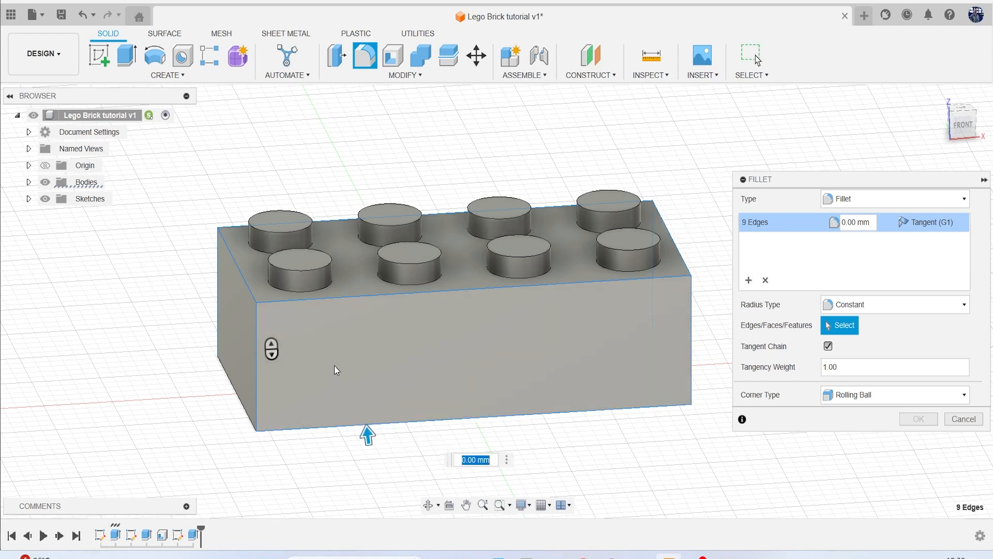
{"action": "left_click", "coordinate": [349, 356]}
{"action": "left_click", "coordinate": [235, 390]}
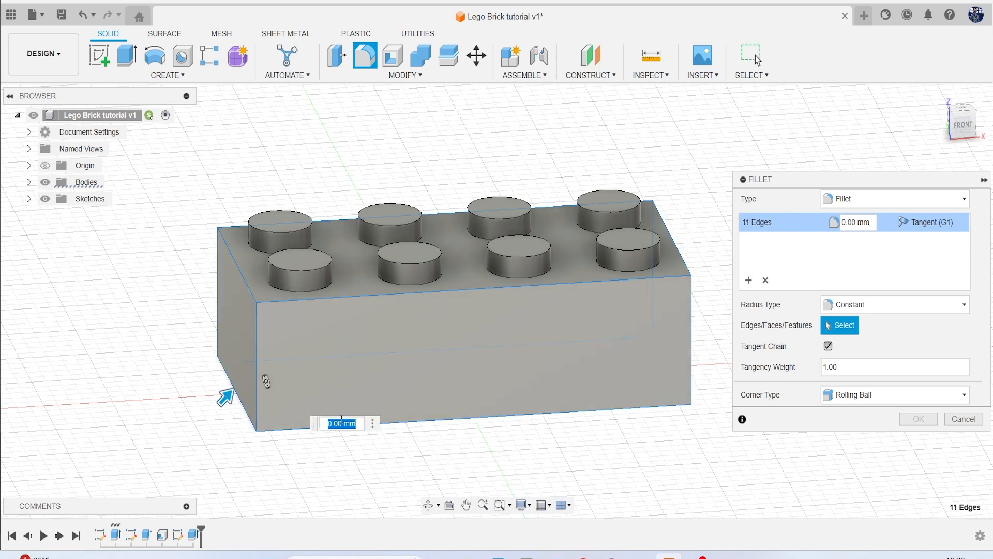
{"action": "left_click", "coordinate": [650, 371]}
{"action": "left_click_drag", "start_coordinate": [952, 126], "coordinate": [818, 150]}
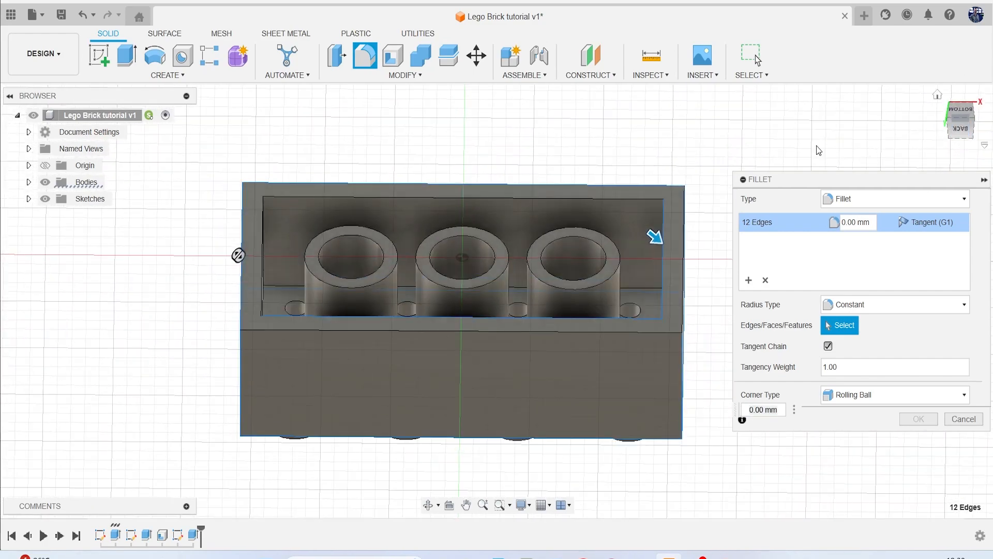
{"action": "left_click", "coordinate": [308, 199]}
{"action": "left_click", "coordinate": [262, 222]}
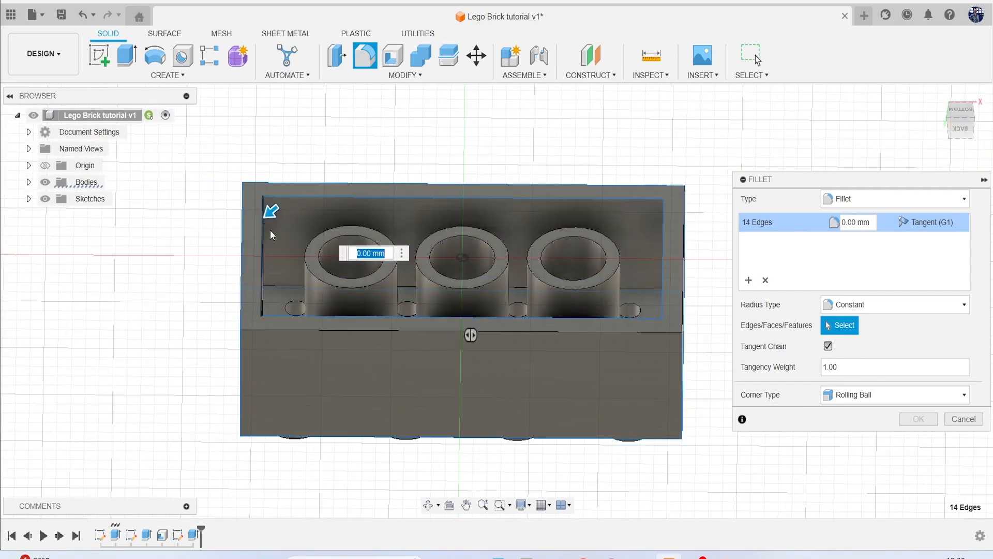
{"action": "middle_click_drag", "start_coordinate": [275, 315], "coordinate": [6, 315]}
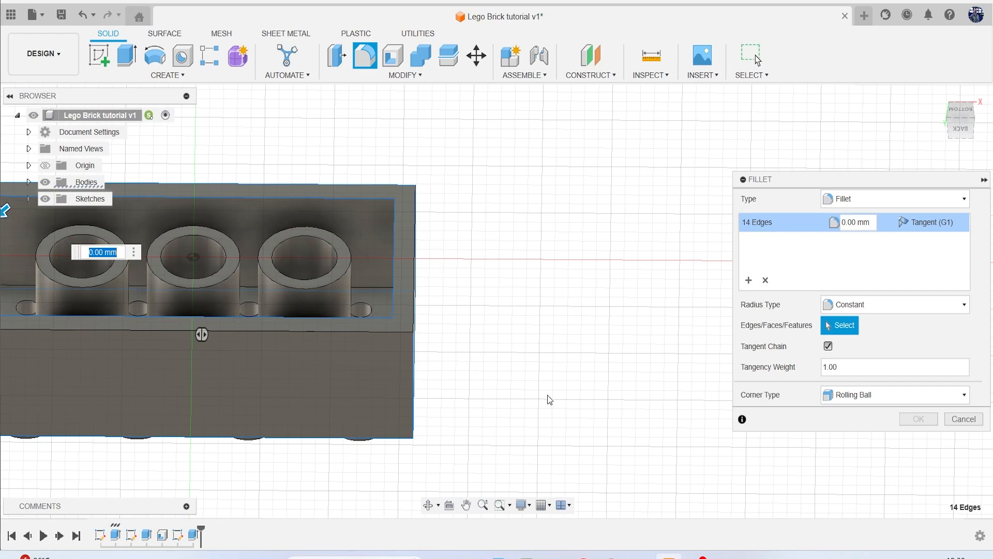
{"action": "left_click", "coordinate": [364, 330]}
{"action": "left_click_drag", "start_coordinate": [962, 130], "coordinate": [891, 143]}
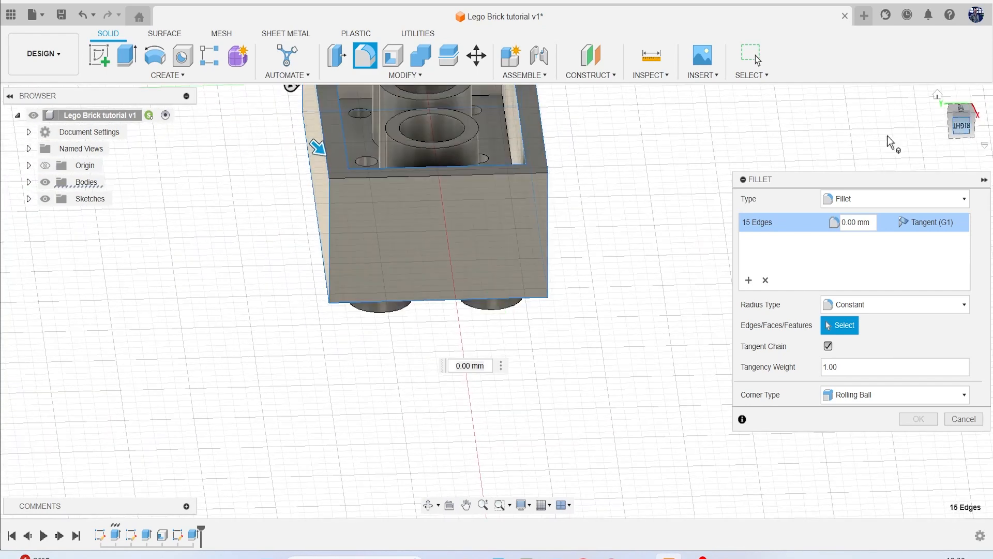
{"action": "left_click", "coordinate": [510, 173]}
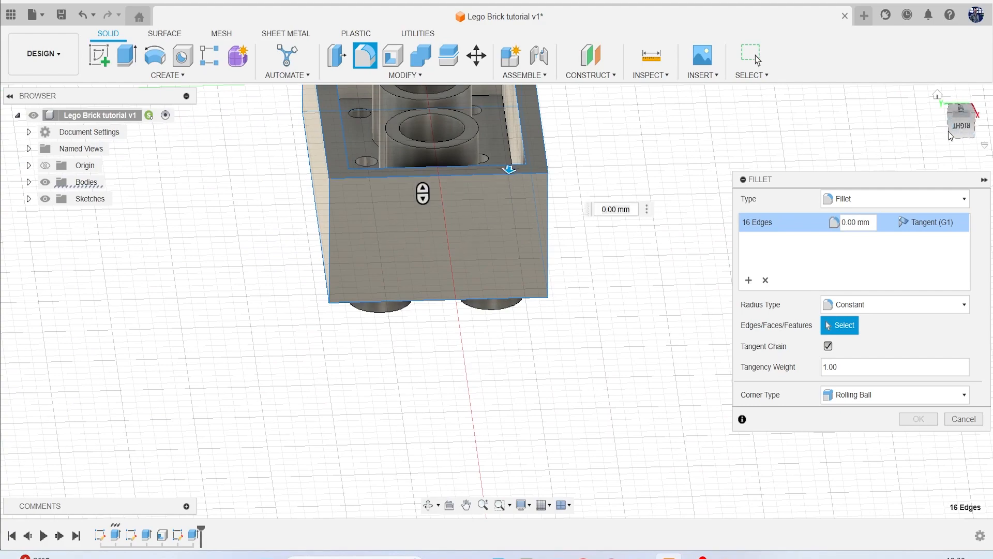
Set the fillet radius to 0.5 mm and apply it to the 16 selected brick edges.
{"action": "left_click_drag", "start_coordinate": [967, 129], "coordinate": [991, 155]}
{"action": "left_click_drag", "start_coordinate": [965, 106], "coordinate": [961, 162]}
{"action": "middle_click_drag", "start_coordinate": [600, 173], "coordinate": [213, 140]}
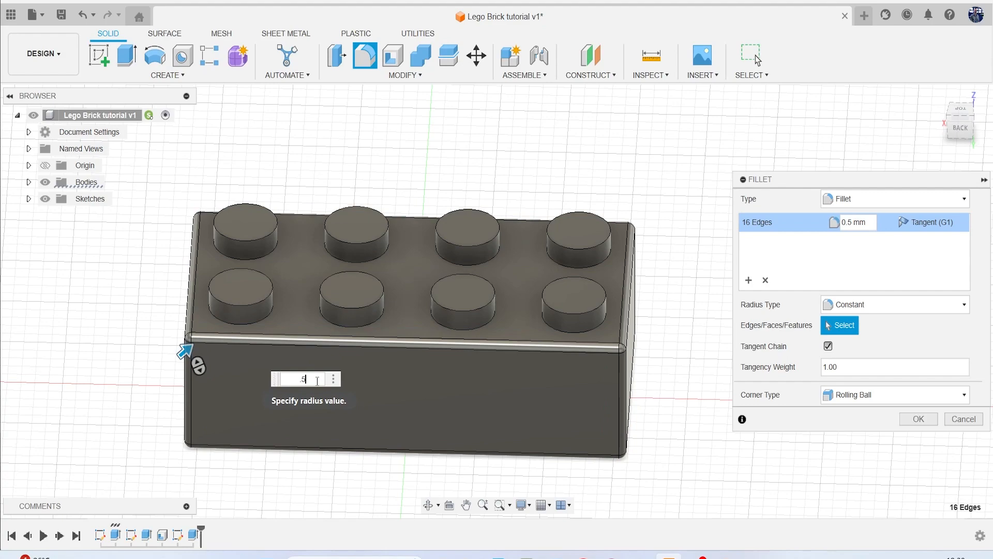
{"action": "key", "text": "Return"}
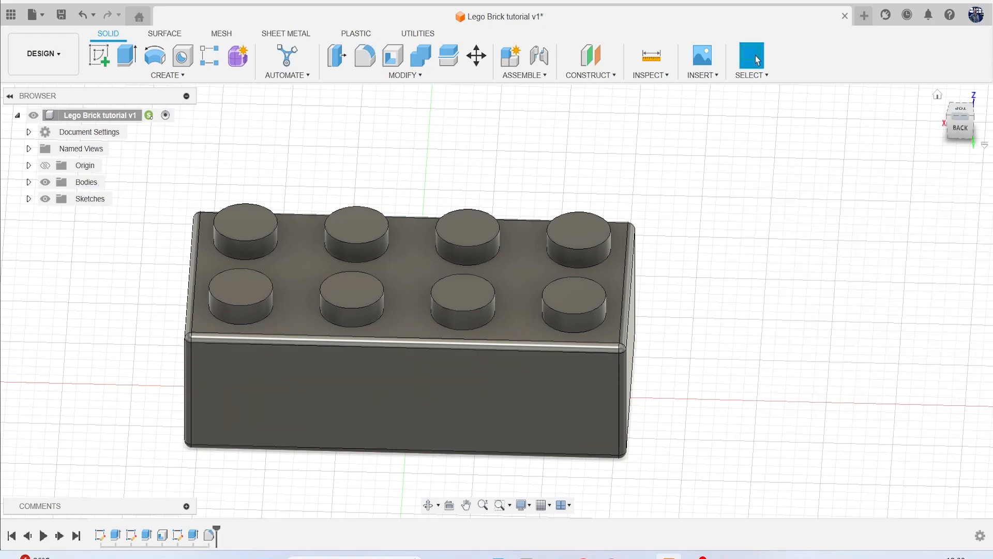
Fillet the circular top edges of all eight studs.
{"action": "mouse_move", "coordinate": [960, 128]}
{"action": "left_mouse_down"}
{"action": "mouse_move", "coordinate": [970, 89]}
{"action": "mouse_move", "coordinate": [962, 76]}
{"action": "mouse_move", "coordinate": [940, 130]}
{"action": "mouse_move", "coordinate": [946, 147]}
{"action": "mouse_move", "coordinate": [969, 124]}
{"action": "left_mouse_up"}
{"action": "right_click", "coordinate": [327, 182]}
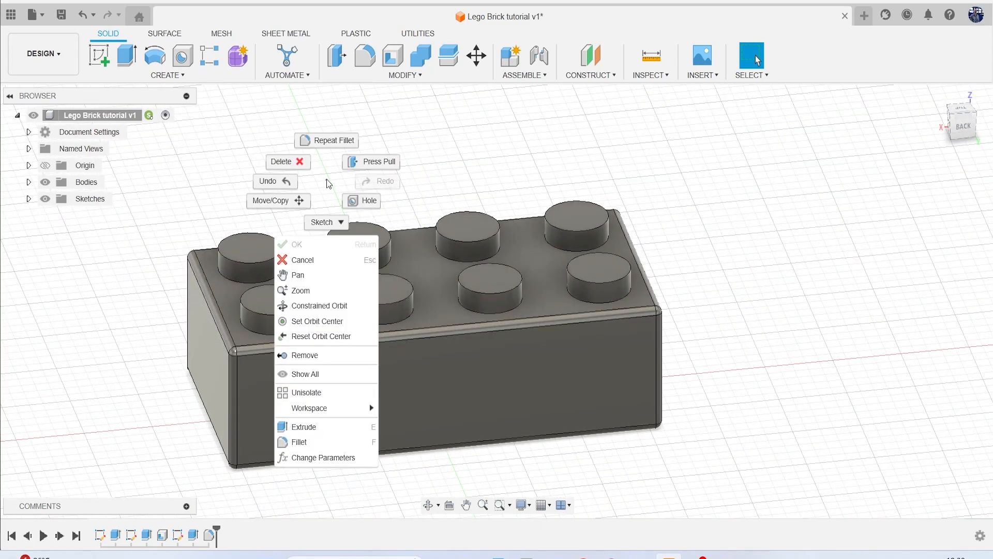
{"action": "left_click", "coordinate": [325, 165]}
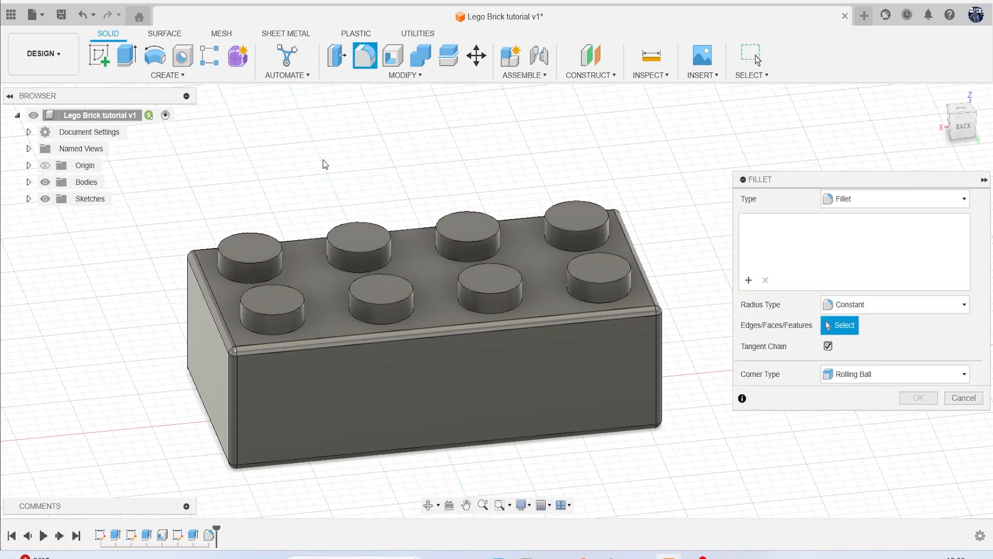
{"action": "left_click", "coordinate": [268, 265]}
{"action": "left_click", "coordinate": [262, 291]}
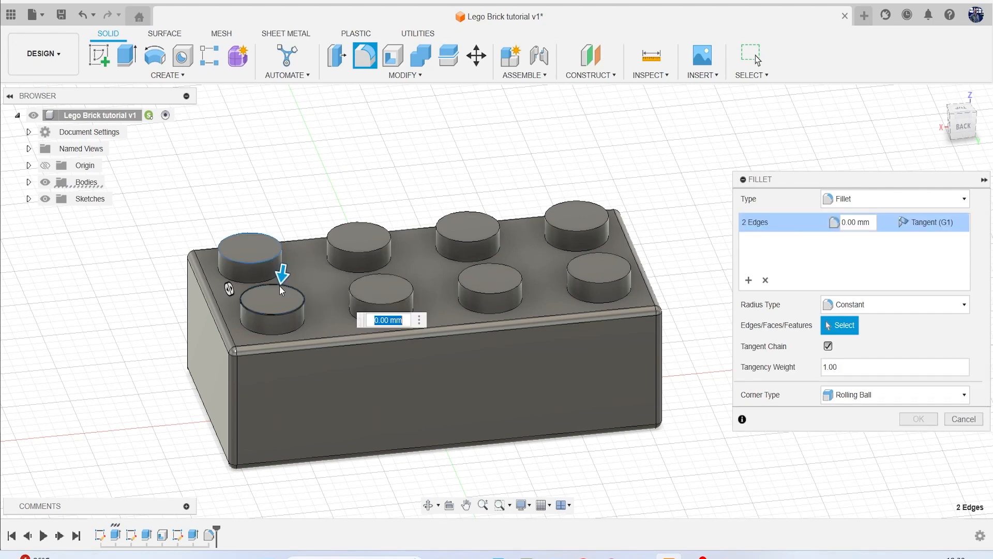
{"action": "left_click", "coordinate": [359, 257]}
{"action": "left_click", "coordinate": [382, 283]}
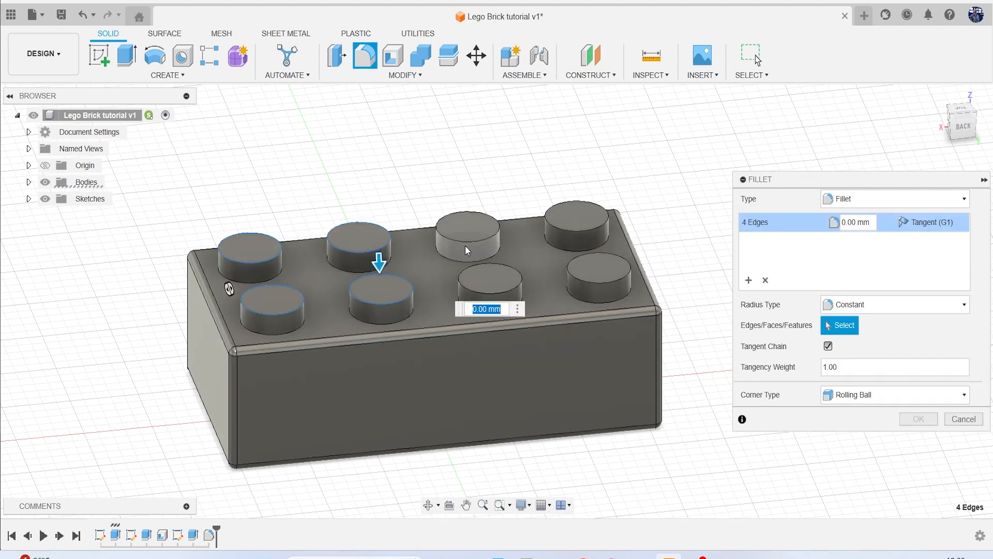
{"action": "left_click", "coordinate": [483, 260]}
{"action": "left_click", "coordinate": [489, 265]}
{"action": "left_click", "coordinate": [578, 237]}
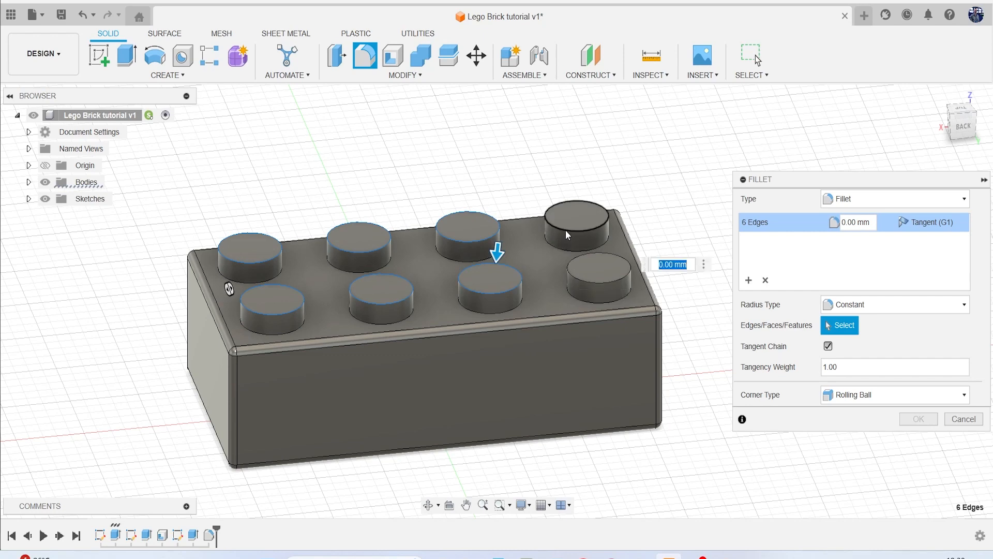
{"action": "left_click", "coordinate": [607, 257]}
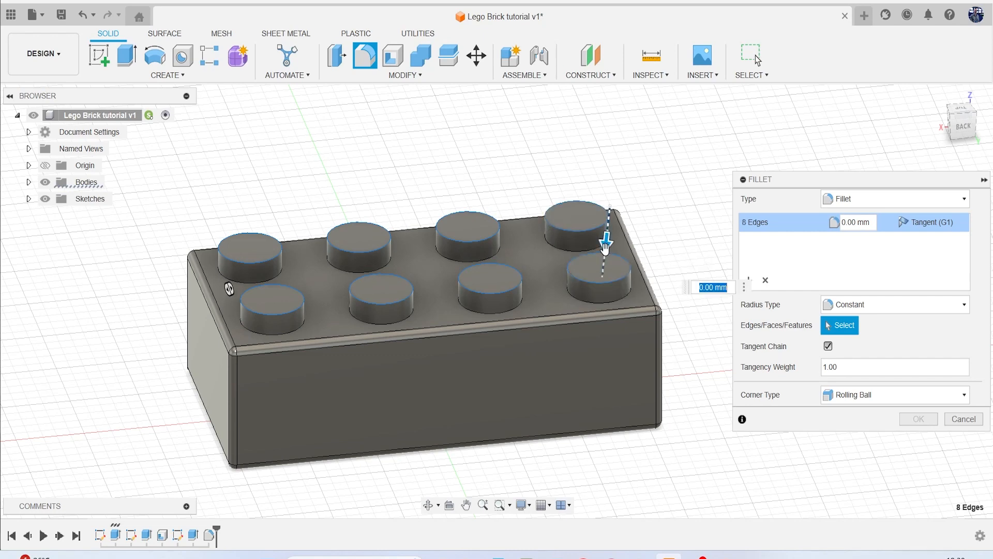
{"action": "key", "text": "Return"}
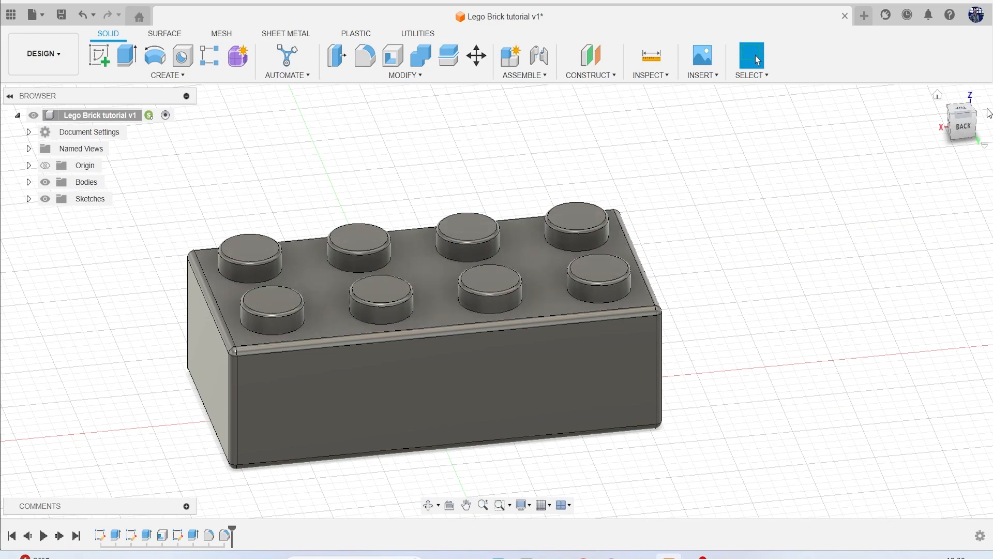
Fillet the outer and inner circular end edges of the three underside tubes with a 0.2 mm radius.
{"action": "mouse_move", "coordinate": [964, 126]}
{"action": "left_mouse_down"}
{"action": "mouse_move", "coordinate": [970, 21]}
{"action": "mouse_move", "coordinate": [967, 57]}
{"action": "left_mouse_up"}
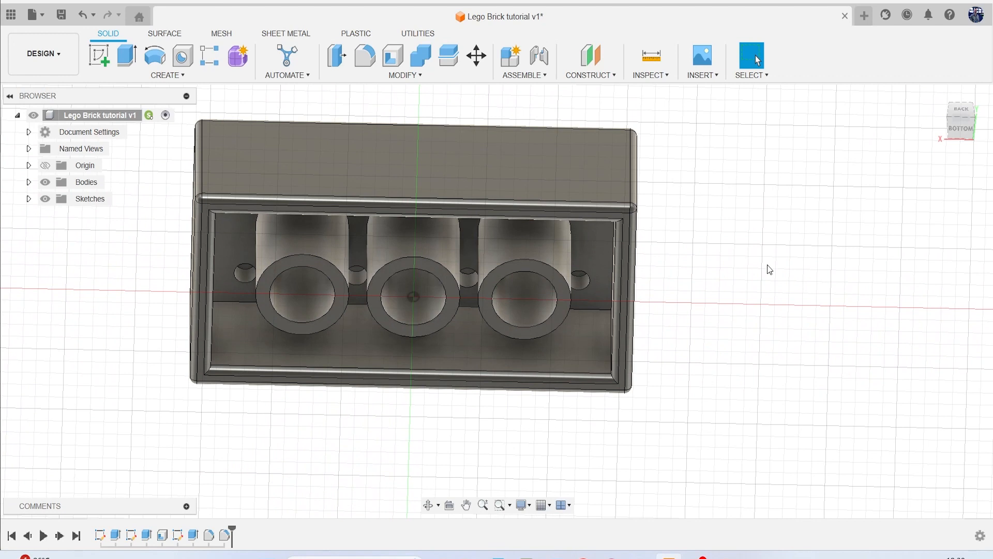
{"action": "right_click", "coordinate": [732, 215]}
{"action": "left_click", "coordinate": [733, 191]}
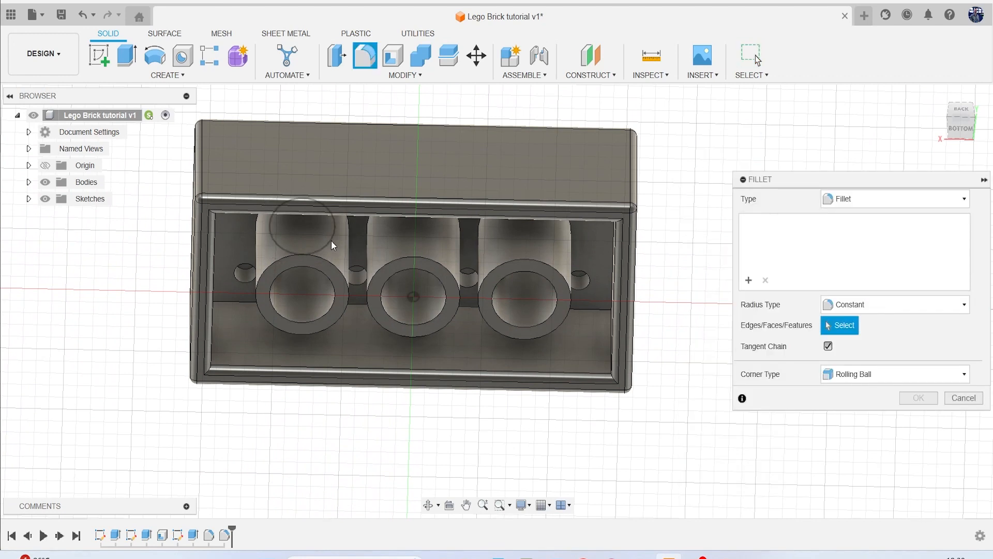
{"action": "left_click", "coordinate": [318, 257]}
{"action": "left_click", "coordinate": [427, 260]}
{"action": "left_click", "coordinate": [419, 269]}
{"action": "left_click", "coordinate": [317, 266]}
{"action": "left_click", "coordinate": [524, 258]}
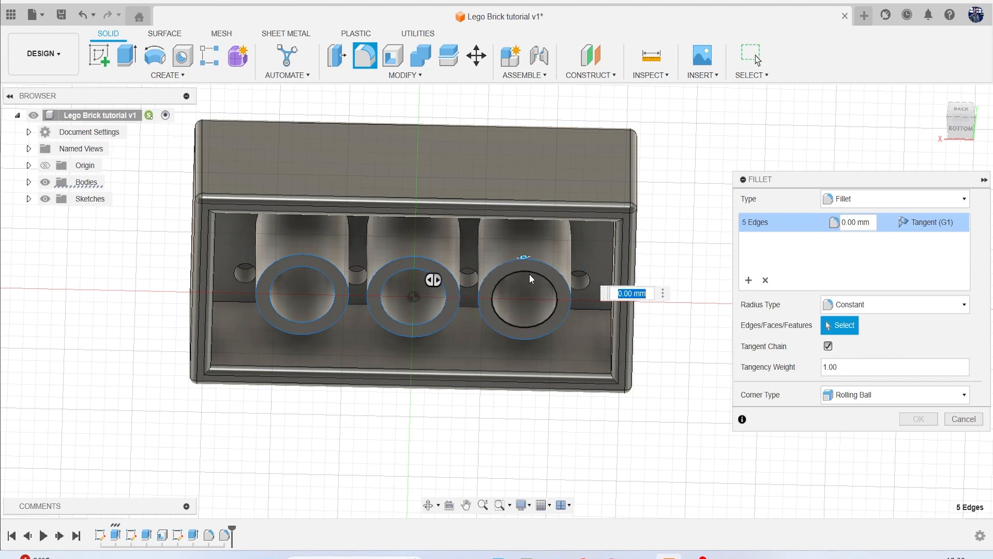
{"action": "left_click", "coordinate": [529, 272]}
{"action": "type", "text": ".2"}
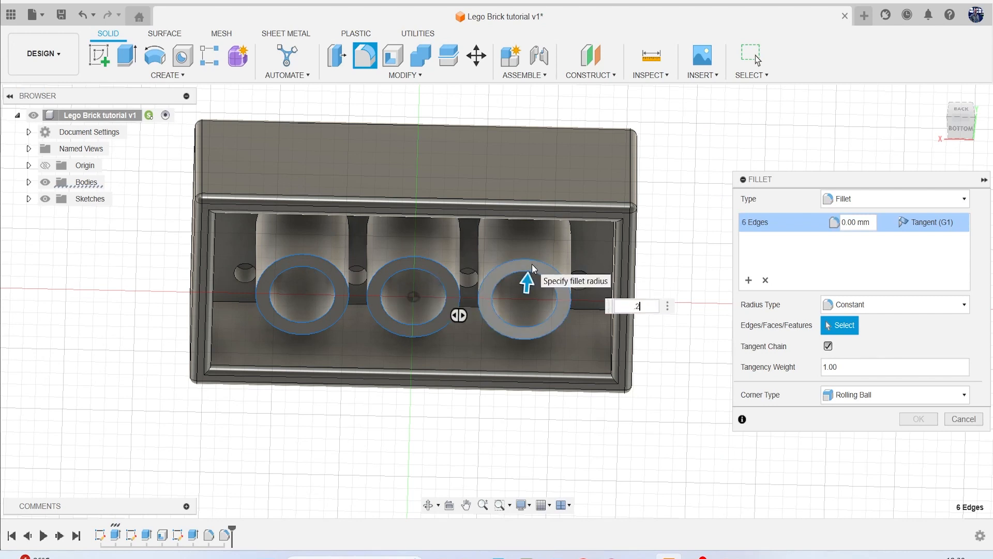
{"action": "key", "text": "Return"}
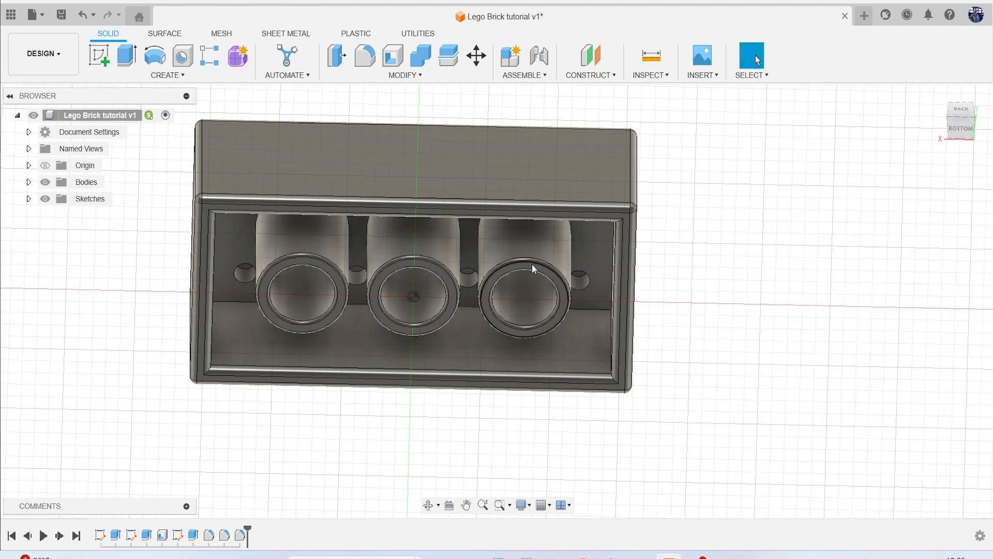
{"action": "left_click", "coordinate": [968, 133]}
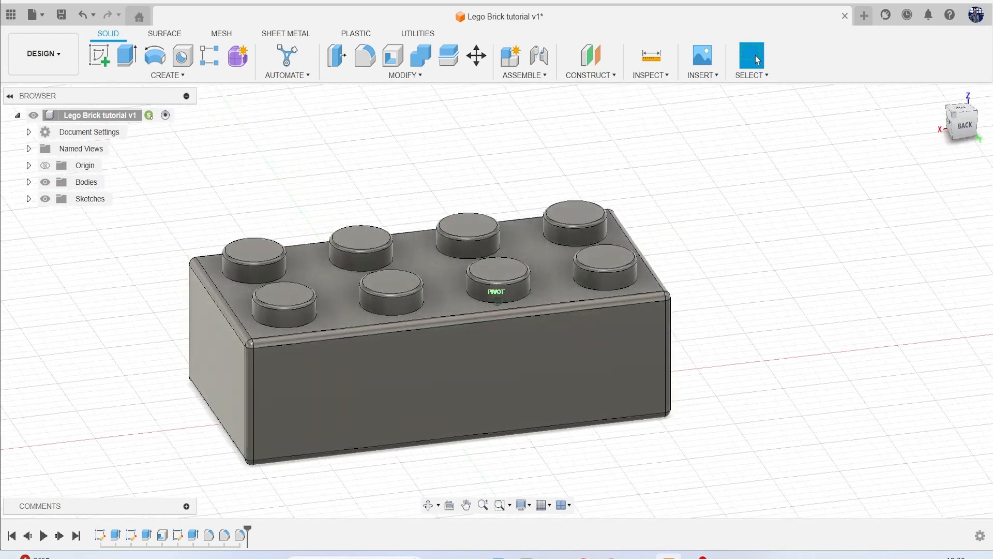
Create a component from the finished Lego brick body listed under Bodies.
{"action": "left_click_drag", "start_coordinate": [956, 127], "coordinate": [921, 123]}
{"action": "middle_click_drag", "start_coordinate": [900, 193], "coordinate": [739, 236]}
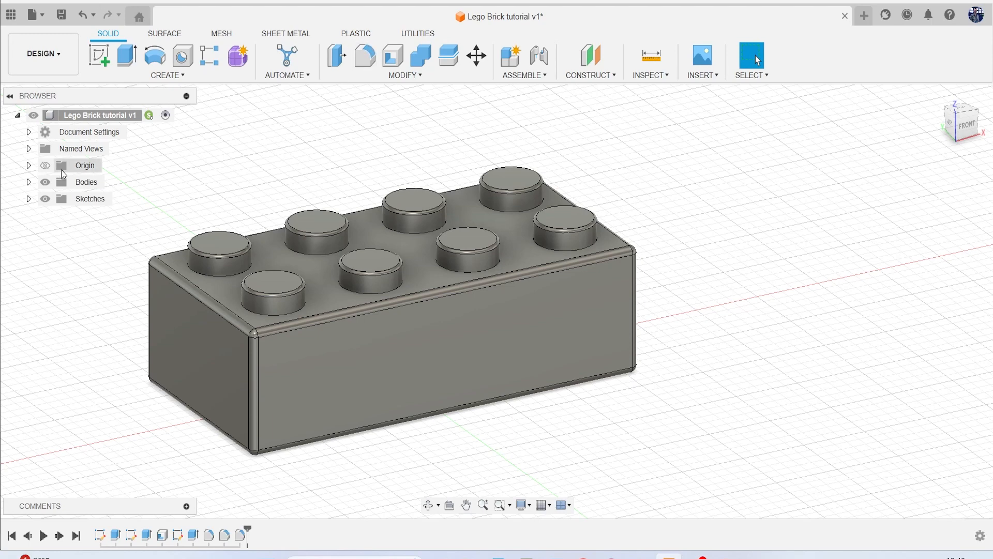
{"action": "left_click", "coordinate": [30, 183]}
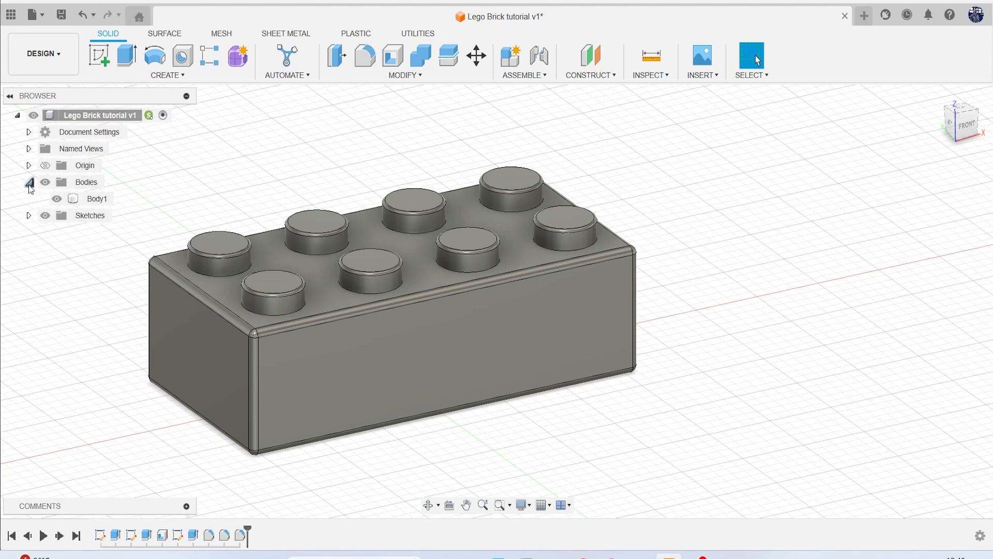
{"action": "left_click", "coordinate": [97, 199]}
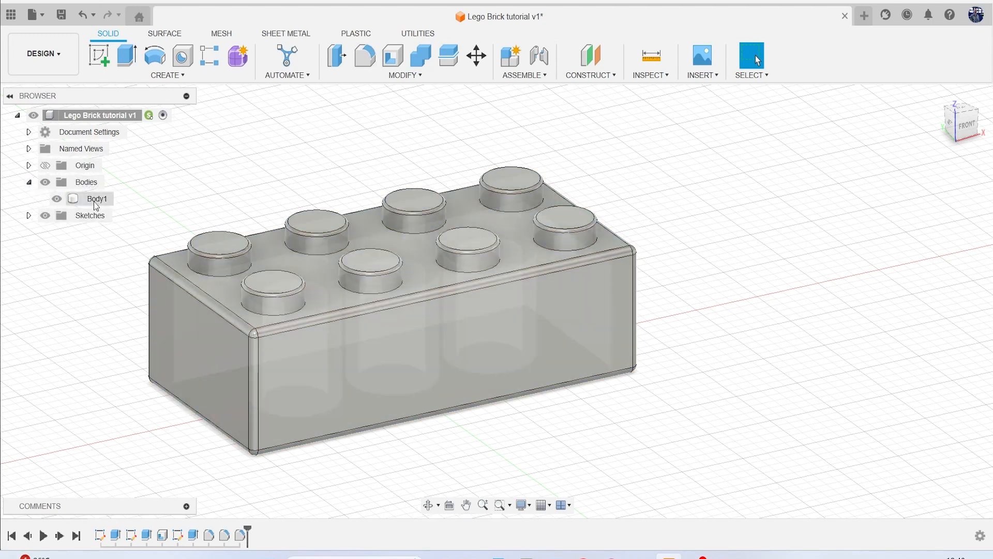
{"action": "right_click", "coordinate": [94, 201]}
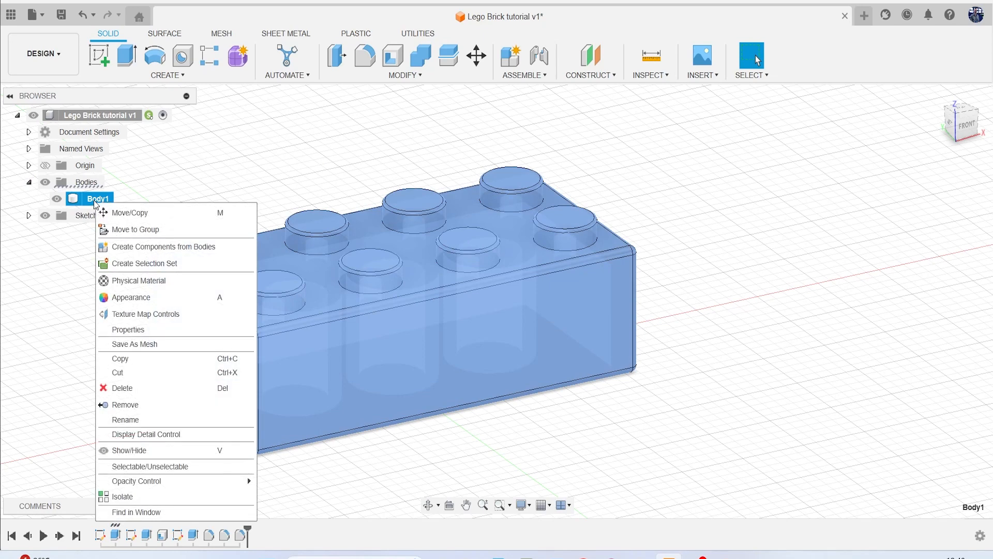
{"action": "left_click", "coordinate": [188, 252]}
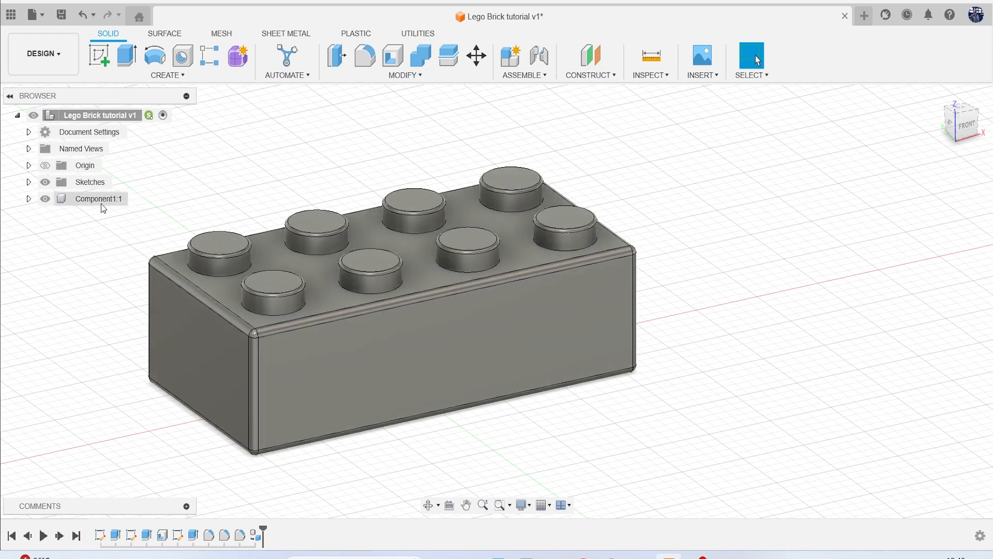
Rename the new brick component as "Block 1".
{"action": "double_click", "coordinate": [101, 199]}
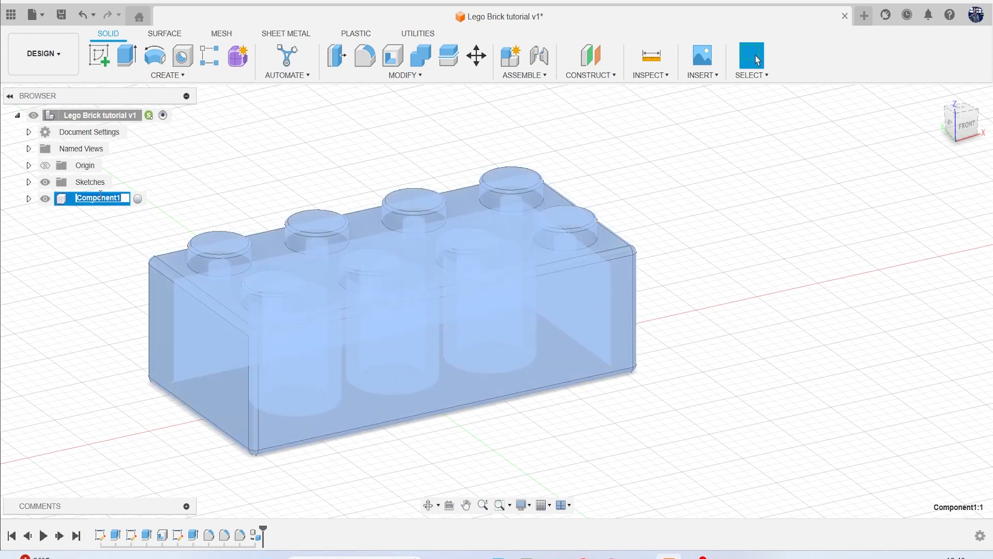
{"action": "type", "text": "Block"}
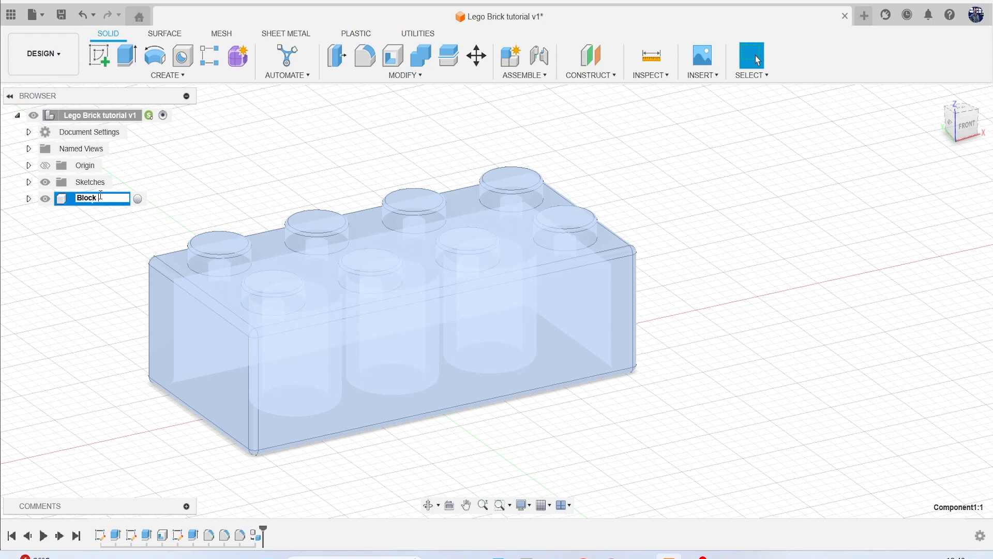
{"action": "type", "text": "1"}
{"action": "key", "text": "Return"}
{"action": "left_click", "coordinate": [253, 157]}
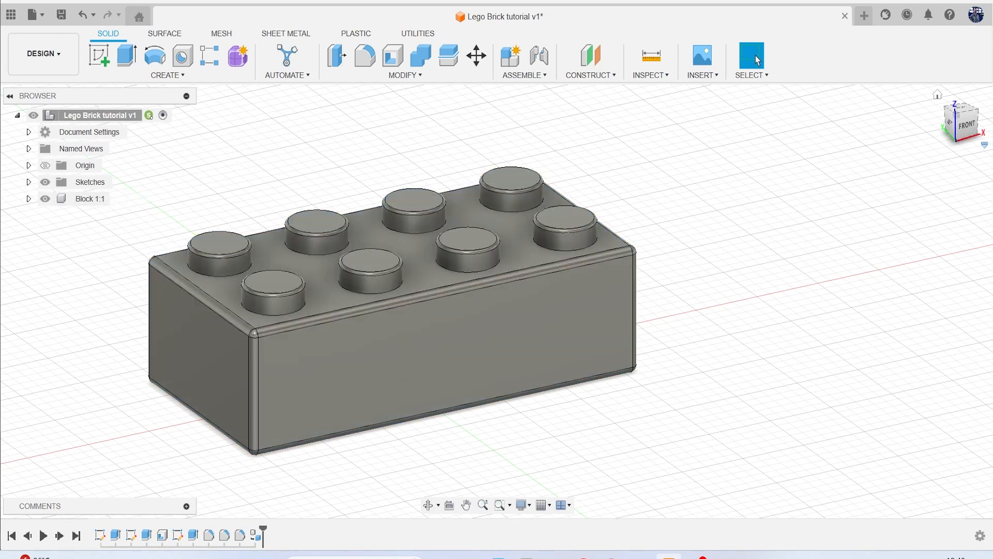
{"action": "scroll", "coordinate": [848, 225], "scroll_direction": "down", "scroll_amount": 3}
{"action": "middle_click_drag", "start_coordinate": [817, 239], "coordinate": [792, 275]}
{"action": "mouse_move", "coordinate": [969, 126]}
{"action": "left_mouse_down"}
{"action": "mouse_move", "coordinate": [970, 139]}
{"action": "mouse_move", "coordinate": [969, 29]}
{"action": "mouse_move", "coordinate": [969, 108]}
{"action": "left_mouse_up"}
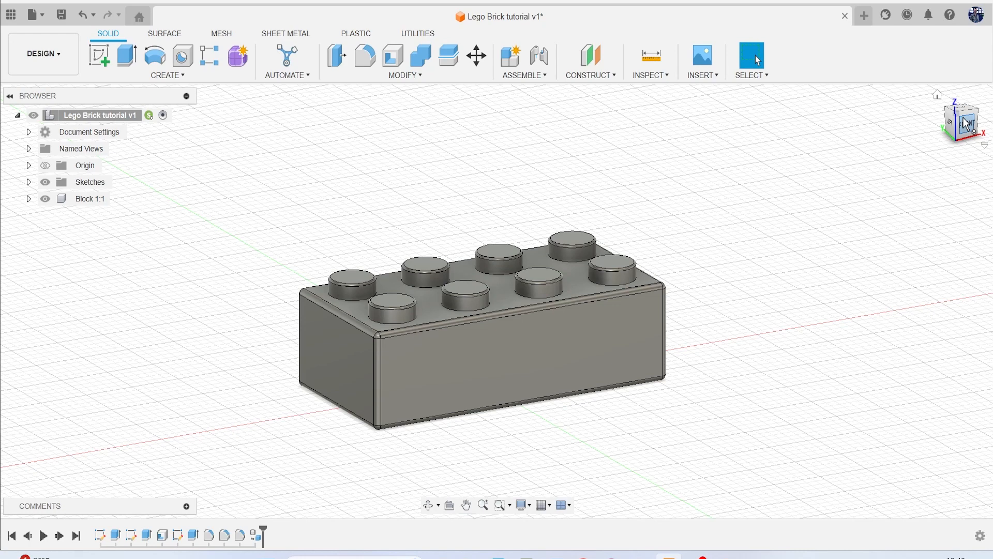
Create a new drawing from the design's full assembly, from scratch, using ISO standard, mm units and A3 (420mm x 297mm) sheet size.
{"action": "left_click", "coordinate": [57, 63]}
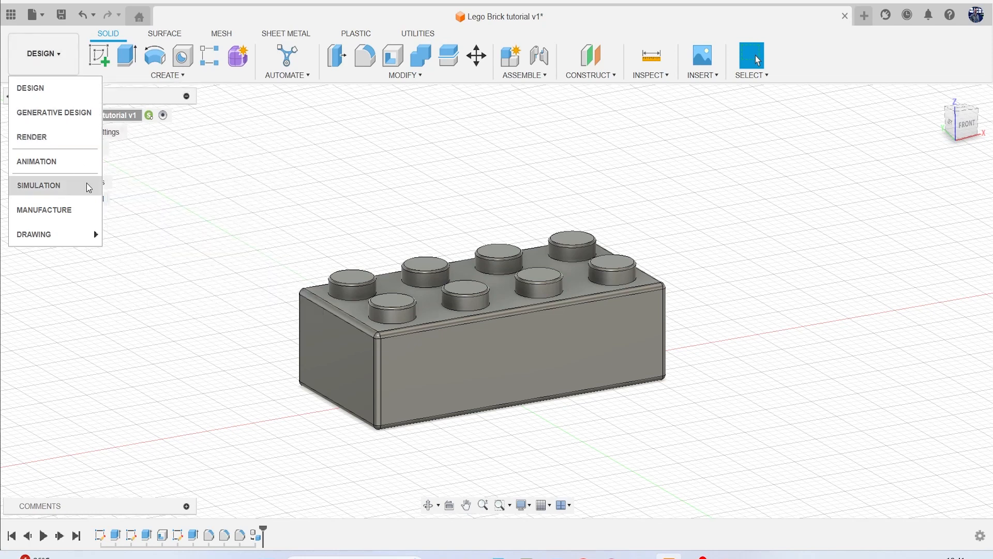
{"action": "mouse_move", "coordinate": [72, 236]}
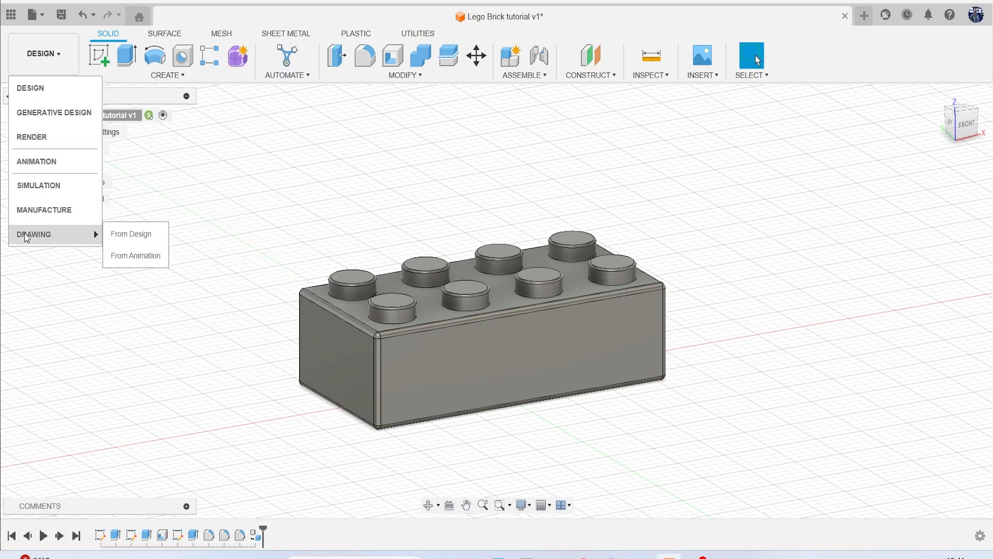
{"action": "left_click", "coordinate": [136, 234]}
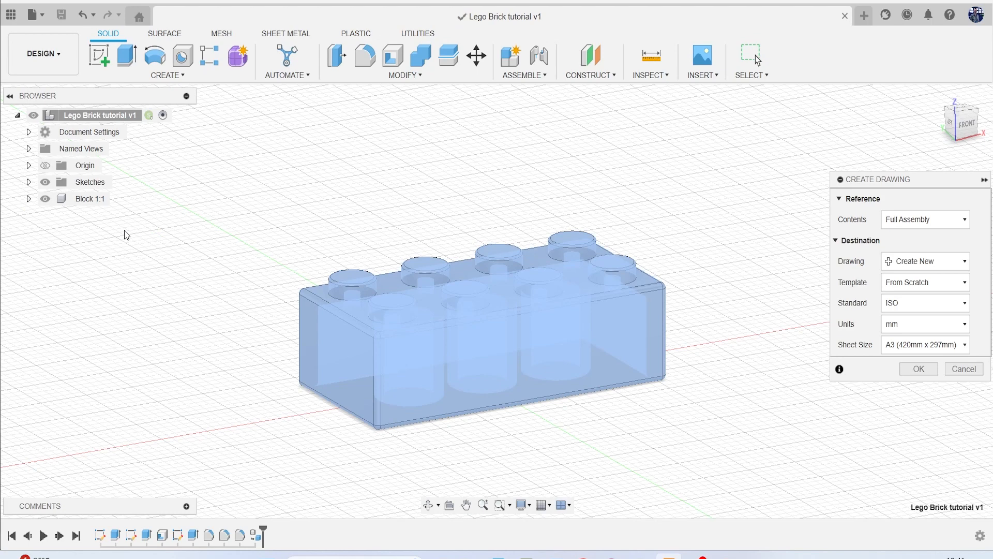
{"action": "mouse_move", "coordinate": [896, 183]}
{"action": "left_mouse_down"}
{"action": "mouse_move", "coordinate": [662, 133]}
{"action": "mouse_move", "coordinate": [728, 113]}
{"action": "left_mouse_up"}
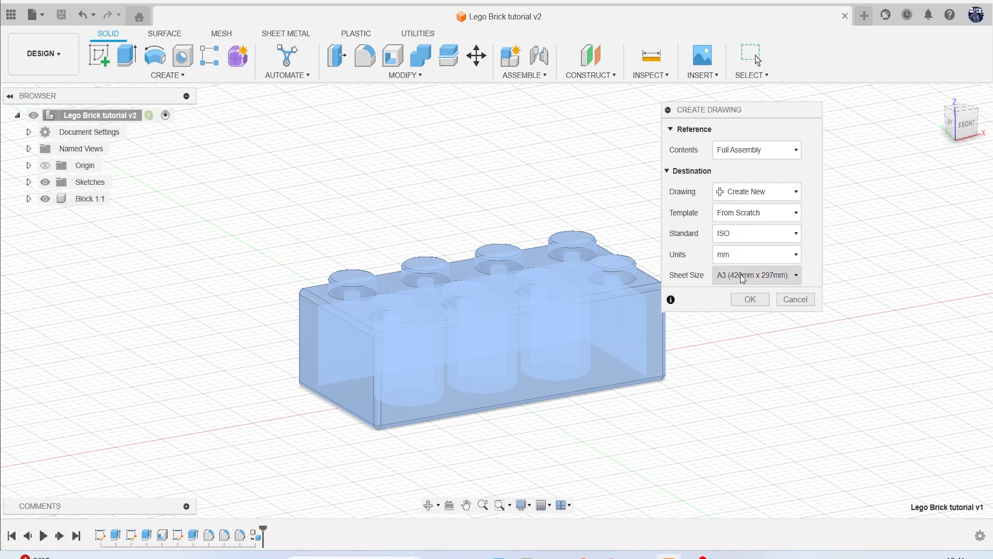
{"action": "left_click", "coordinate": [754, 299]}
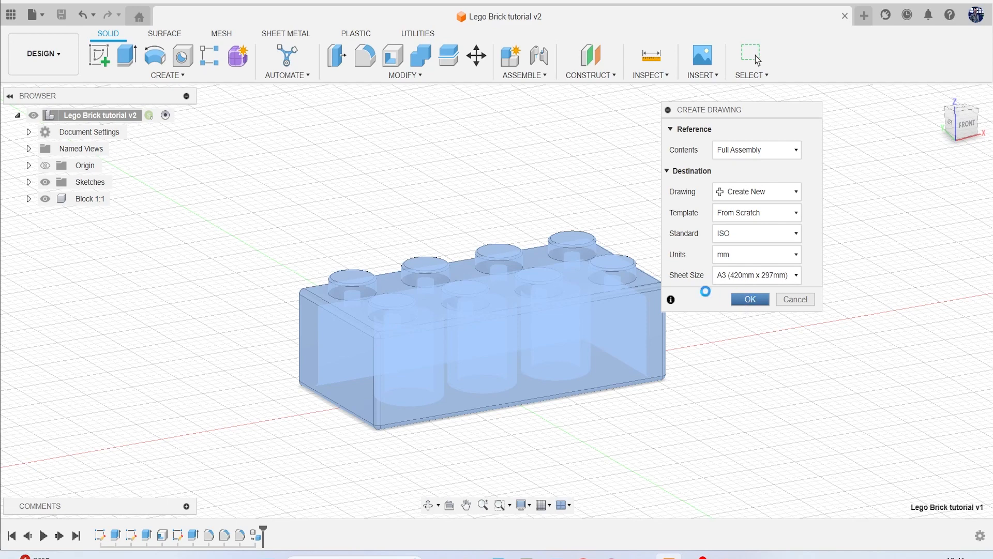
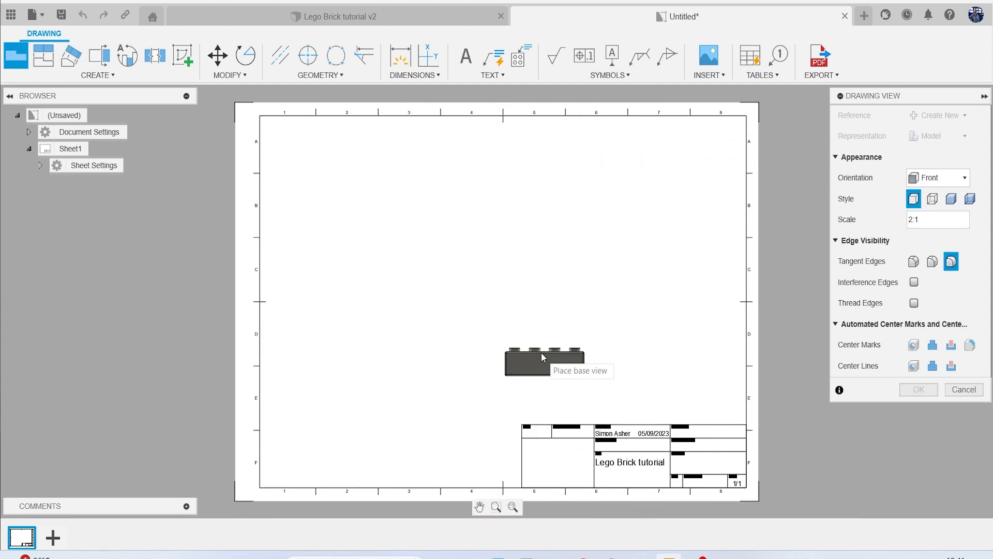
Place the brick's front base view at 2:1 scale in the sheet's left half, then shift it slightly toward the left border.
{"action": "left_click", "coordinate": [470, 285]}
{"action": "middle_click_drag", "start_coordinate": [470, 285], "coordinate": [426, 272]}
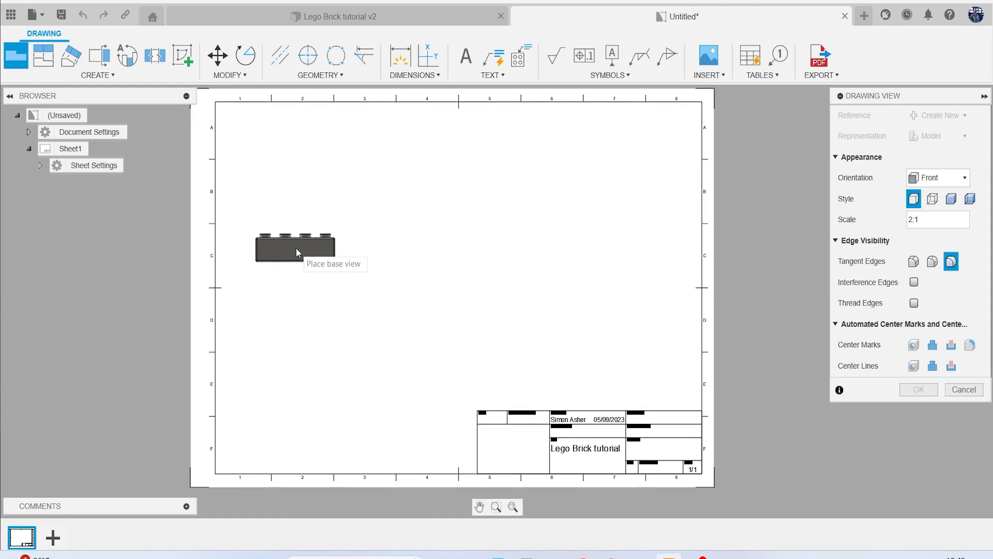
{"action": "left_click", "coordinate": [351, 280]}
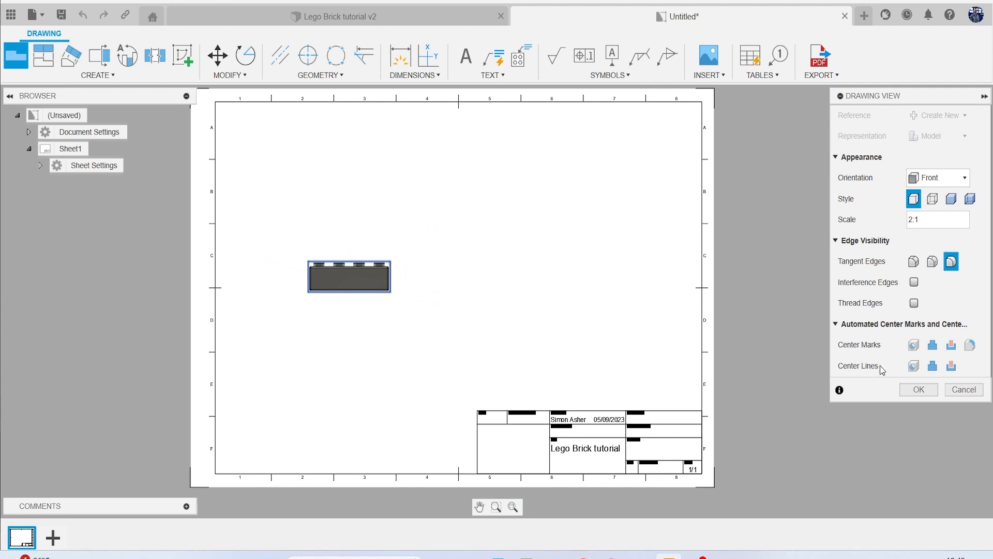
{"action": "left_click", "coordinate": [910, 389]}
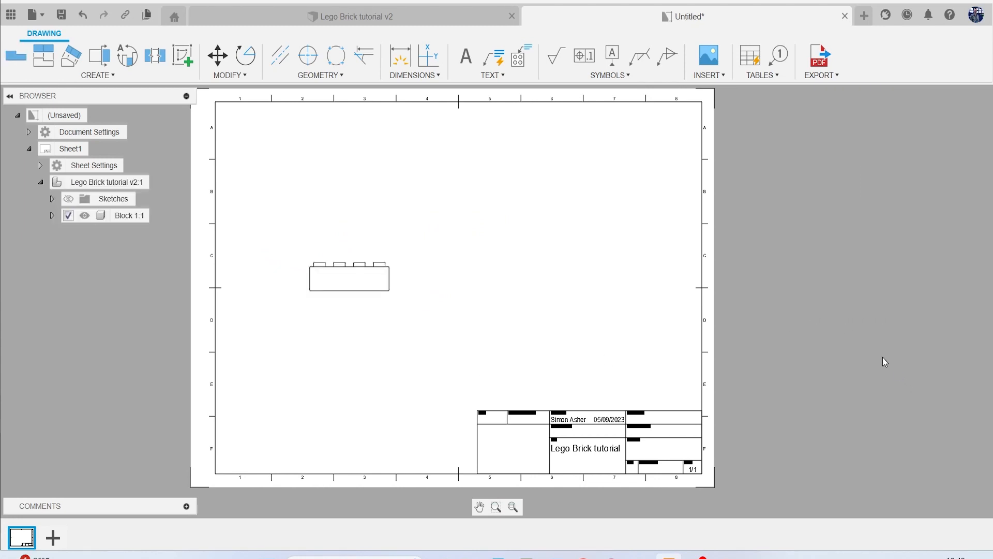
{"action": "mouse_move", "coordinate": [373, 282]}
{"action": "left_mouse_down"}
{"action": "mouse_move", "coordinate": [398, 287]}
{"action": "mouse_move", "coordinate": [379, 289]}
{"action": "left_mouse_up"}
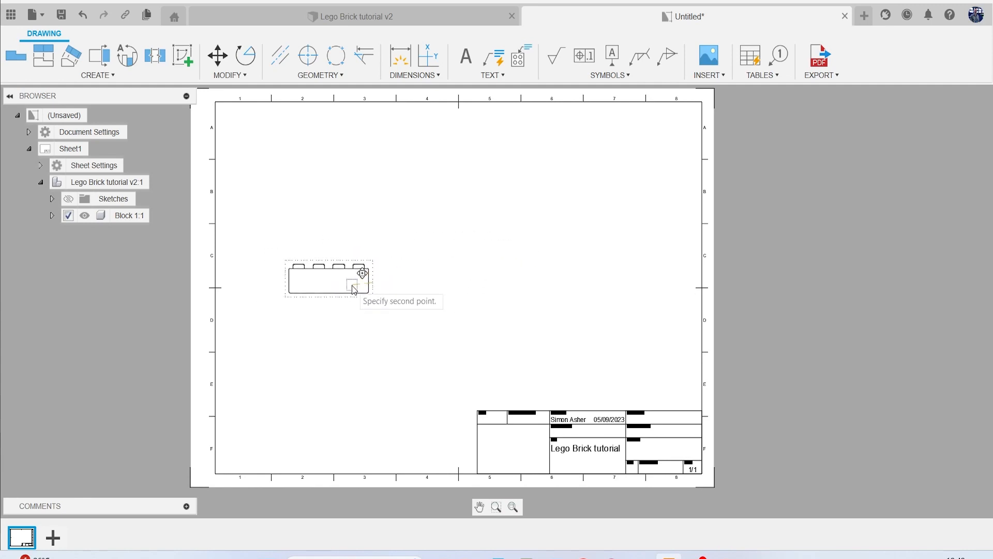
{"action": "left_click", "coordinate": [355, 296]}
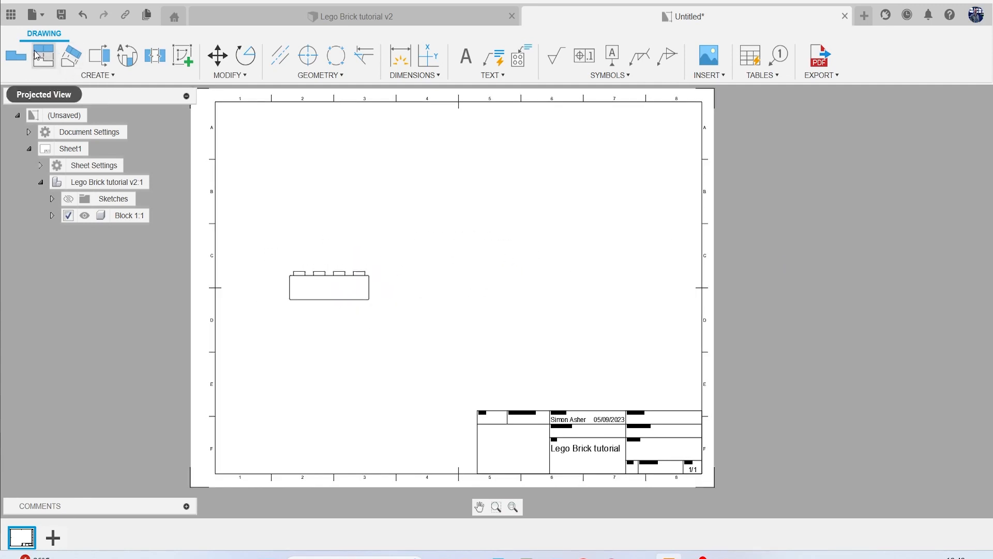
Project four views from the front view: one above, one below, one to its right, and an isometric beyond the sheet's lower-left edge.
{"action": "left_click", "coordinate": [47, 63]}
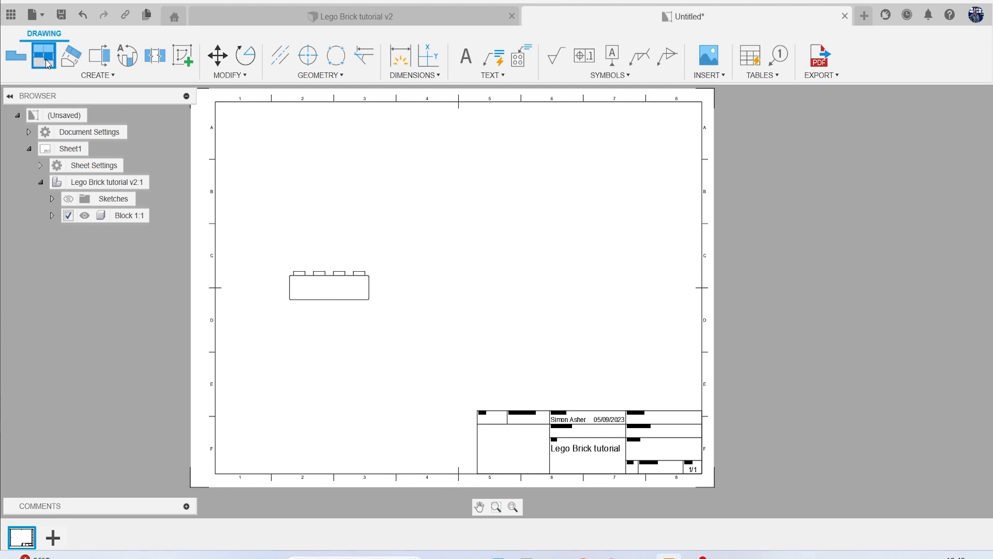
{"action": "left_click", "coordinate": [328, 279]}
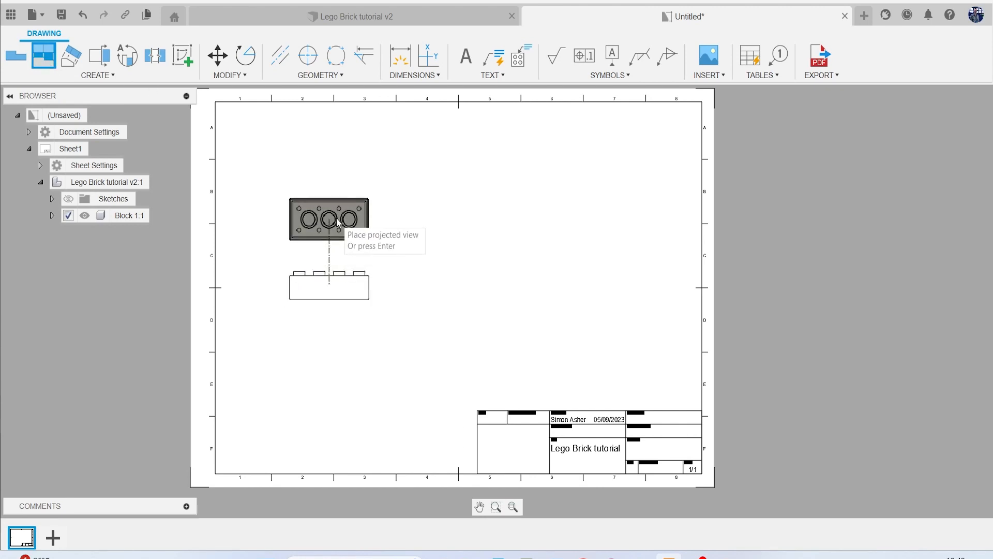
{"action": "left_click", "coordinate": [335, 198]}
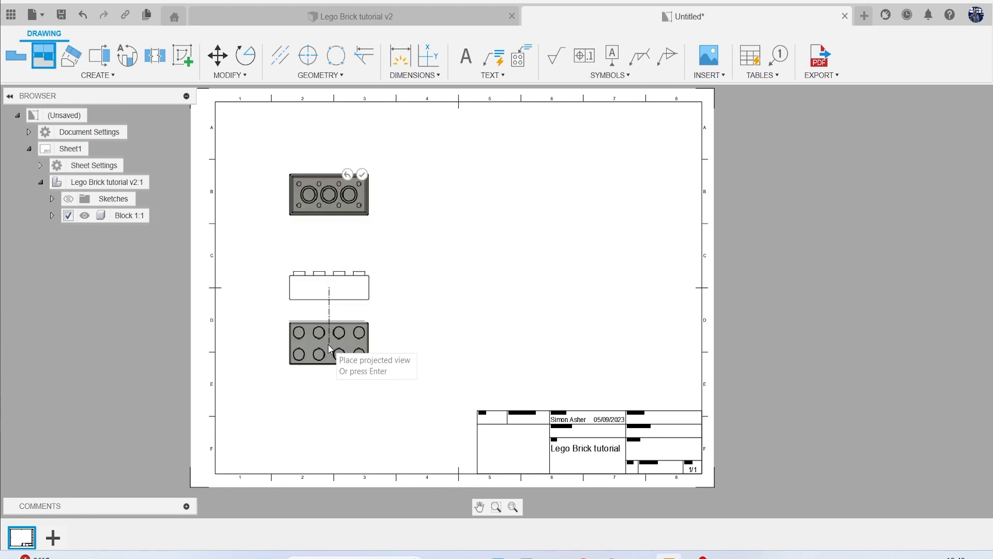
{"action": "left_click", "coordinate": [328, 393]}
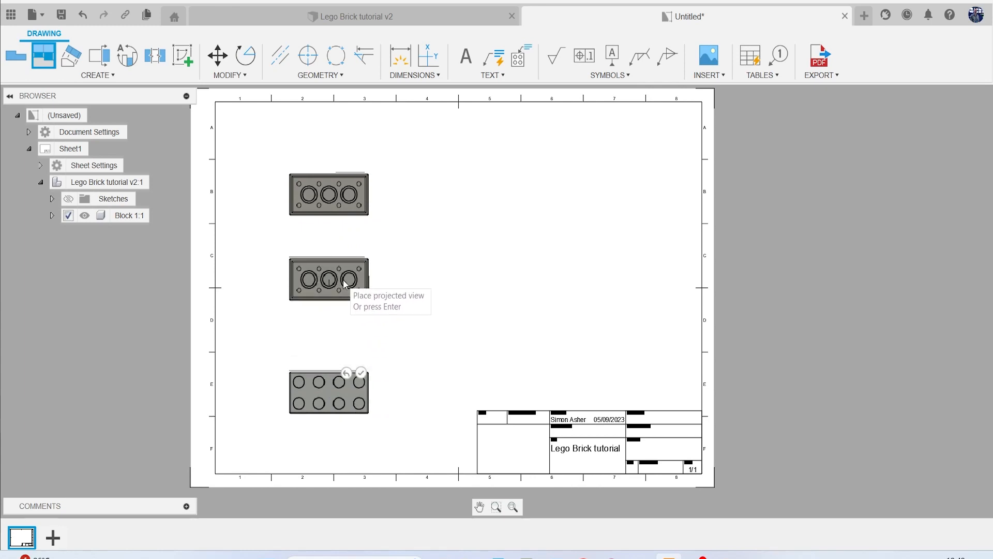
{"action": "left_click", "coordinate": [433, 284]}
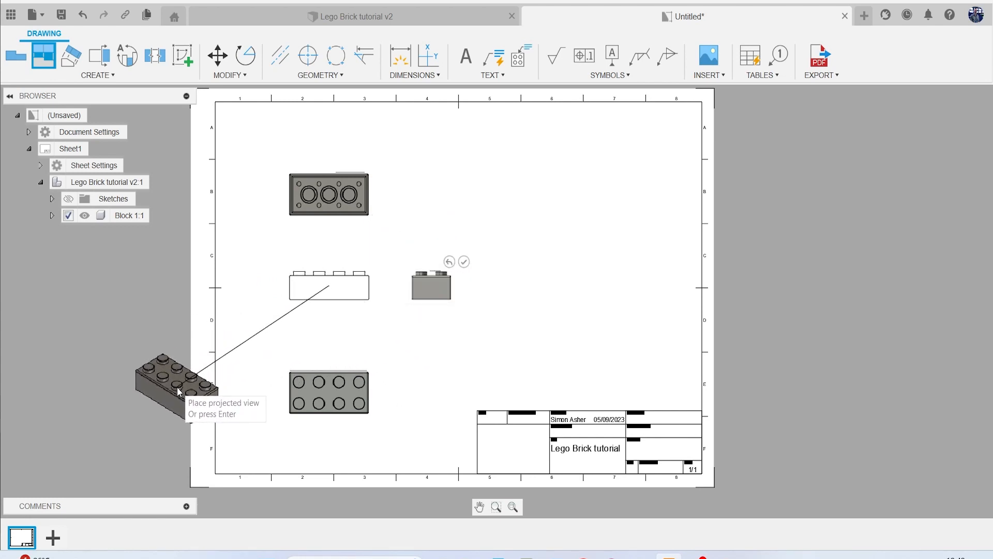
{"action": "left_click", "coordinate": [178, 392]}
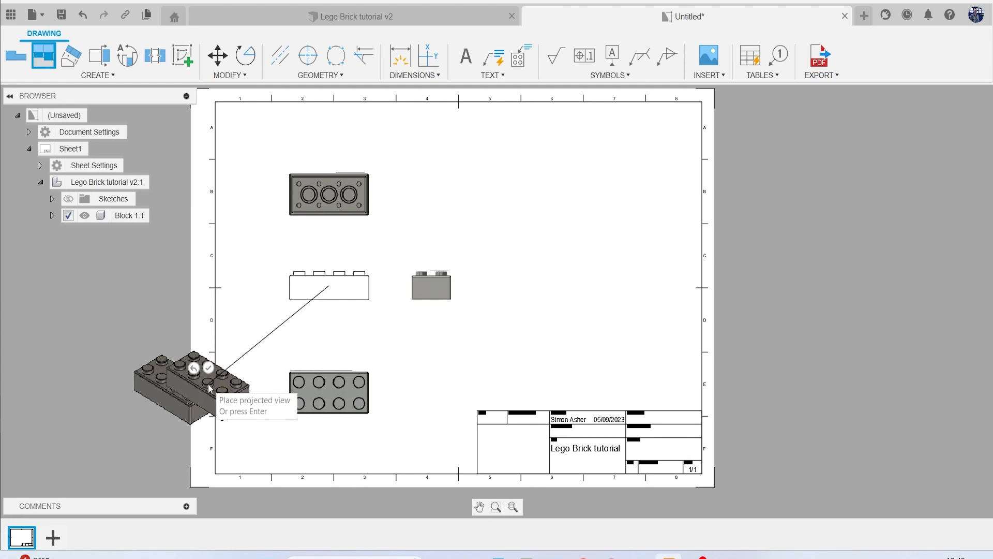
{"action": "left_click", "coordinate": [208, 368]}
Move the isometric view to the sheet's upper-right area and shift the aligned front and side views slightly down.
{"action": "left_click_drag", "start_coordinate": [161, 395], "coordinate": [577, 189]}
{"action": "left_click", "coordinate": [578, 192]}
{"action": "left_click", "coordinate": [430, 286]}
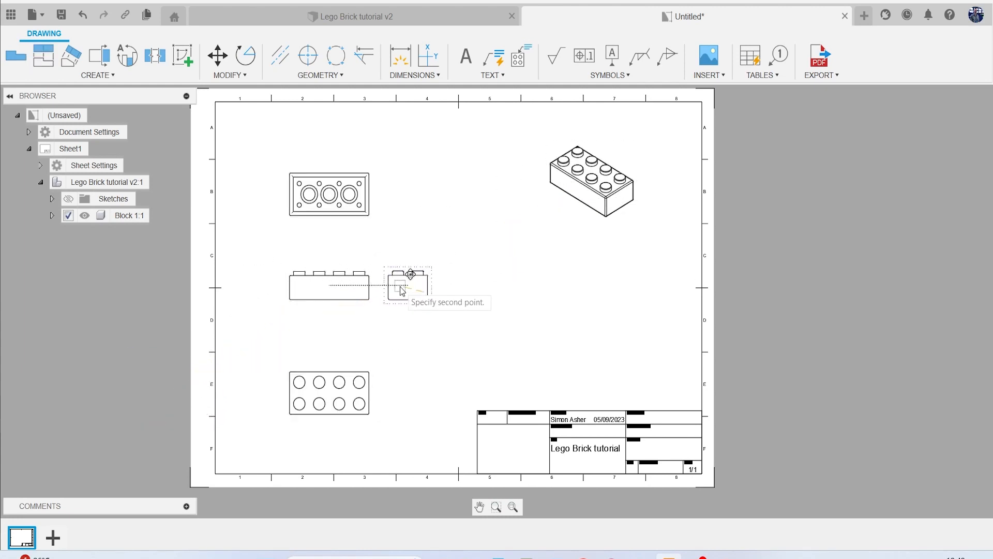
{"action": "left_click", "coordinate": [430, 309]}
{"action": "left_click", "coordinate": [323, 291]}
{"action": "left_click", "coordinate": [453, 297]}
{"action": "left_click", "coordinate": [454, 296]}
{"action": "left_click", "coordinate": [446, 296]}
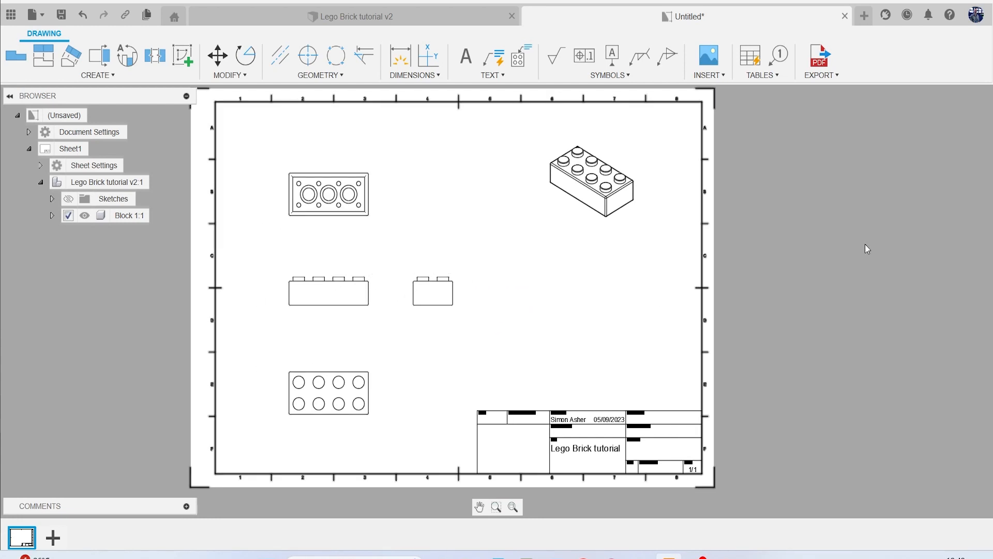
Set the isometric view's scale to 3:1 and its style to shaded.
{"action": "double_click", "coordinate": [598, 198]}
{"action": "left_click_drag", "start_coordinate": [898, 105], "coordinate": [770, 157]}
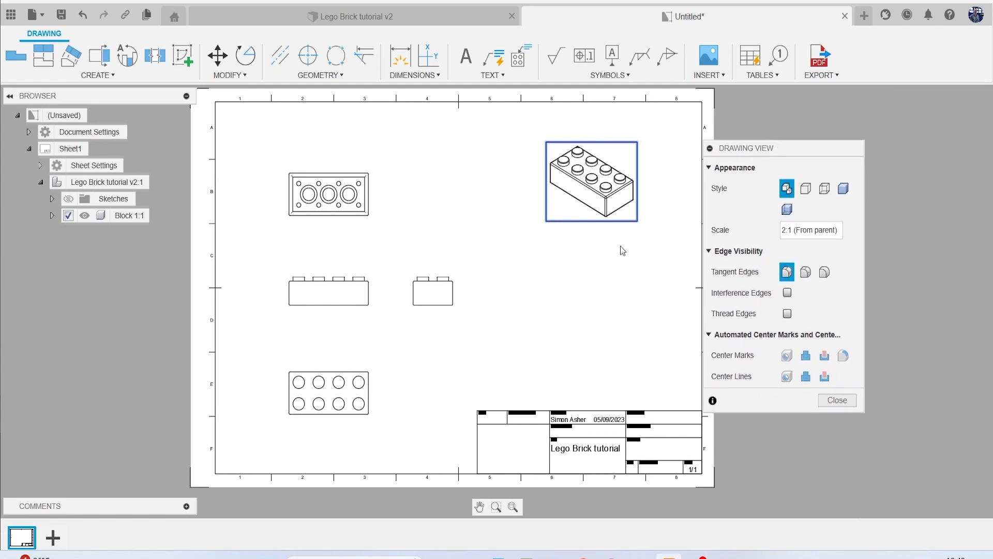
{"action": "left_click", "coordinate": [851, 236]}
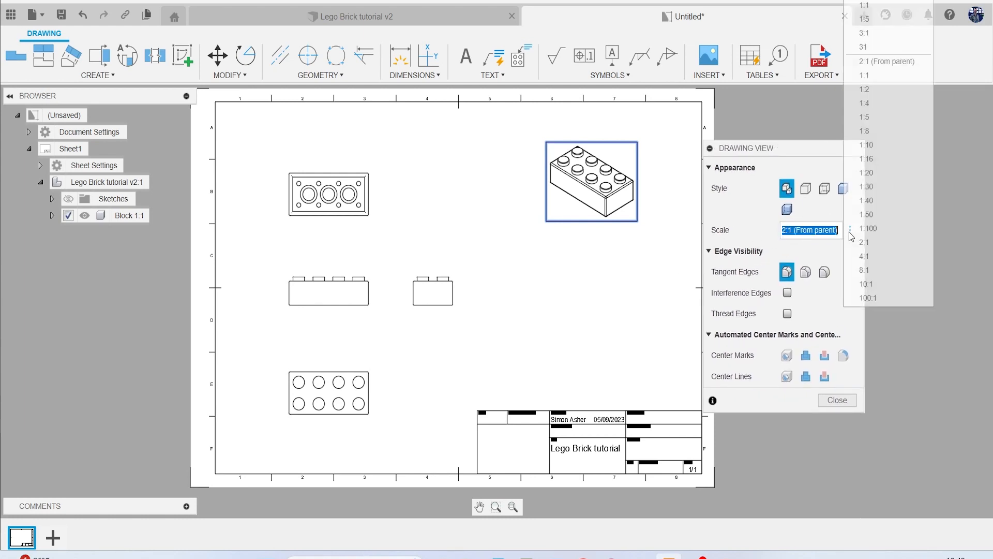
{"action": "left_click", "coordinate": [880, 35]}
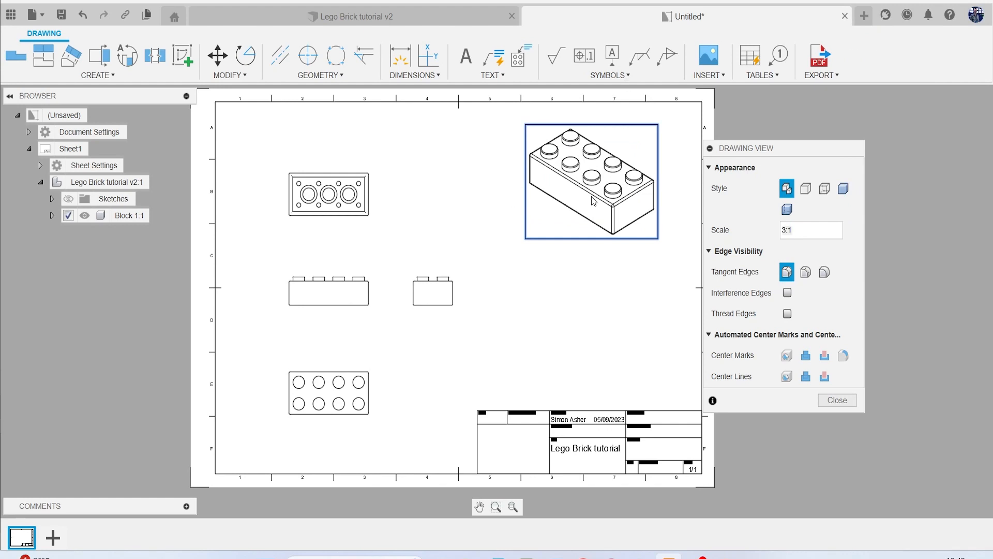
{"action": "left_click", "coordinate": [844, 188]}
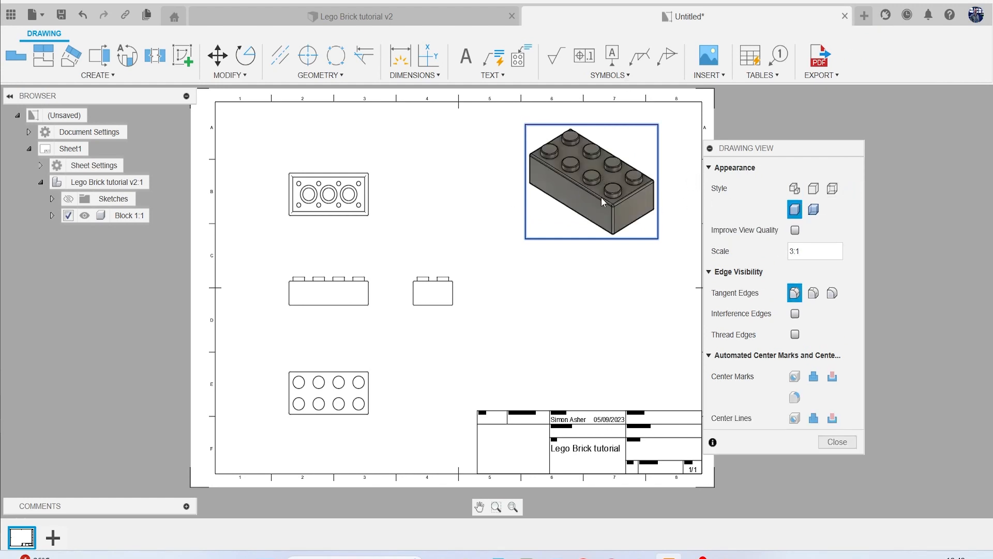
{"action": "left_click", "coordinate": [837, 441]}
Reposition the views: isometric closer to the sheet's upper-right corner, underside view and front view slightly higher.
{"action": "left_click_drag", "start_coordinate": [583, 165], "coordinate": [617, 187]}
{"action": "left_click_drag", "start_coordinate": [317, 214], "coordinate": [318, 205]}
{"action": "left_click_drag", "start_coordinate": [333, 291], "coordinate": [332, 279]}
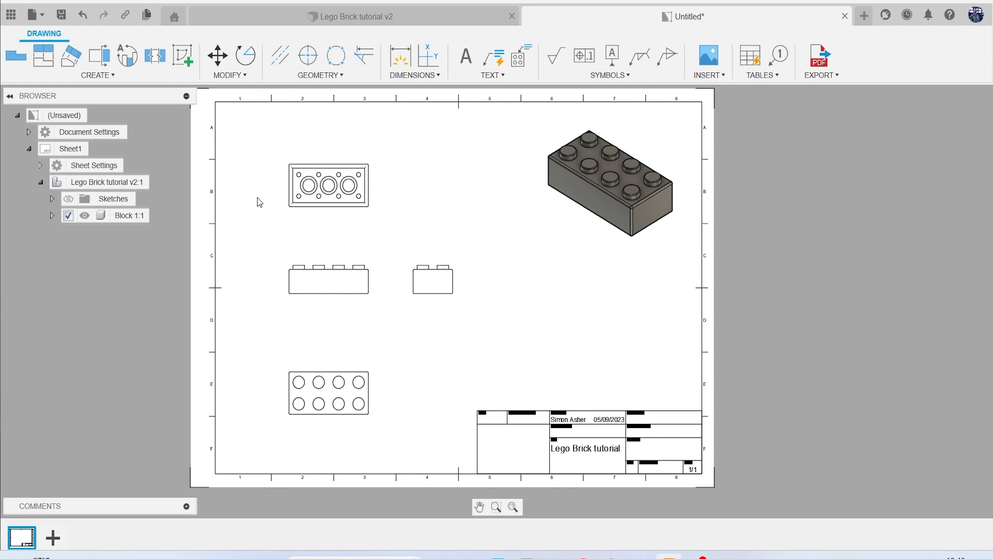
Dimension the overall length of the brick in the underside view, placing the dimension above it.
{"action": "left_click", "coordinate": [420, 76]}
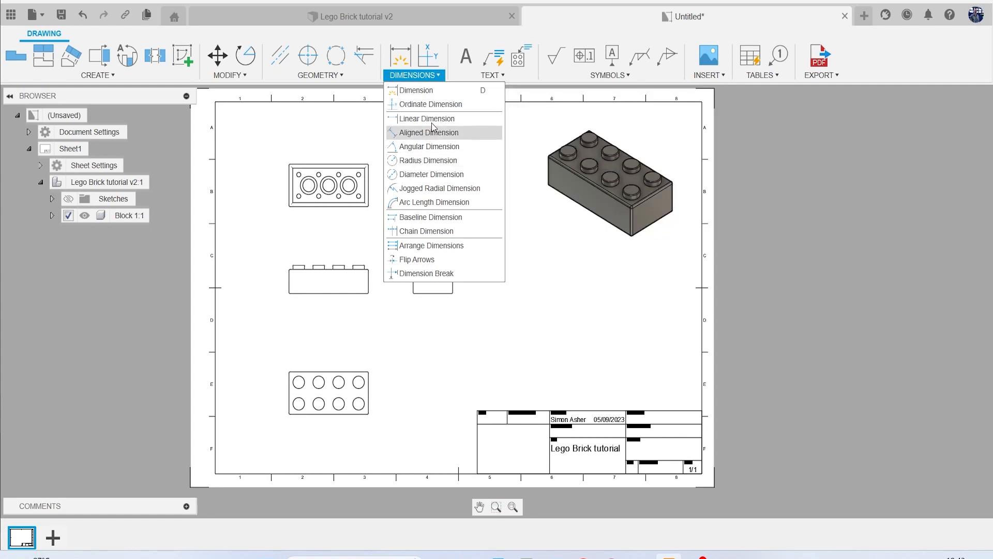
{"action": "left_click", "coordinate": [426, 91]}
{"action": "scroll", "coordinate": [331, 136], "scroll_direction": "up", "scroll_amount": 5}
{"action": "left_click", "coordinate": [321, 188]}
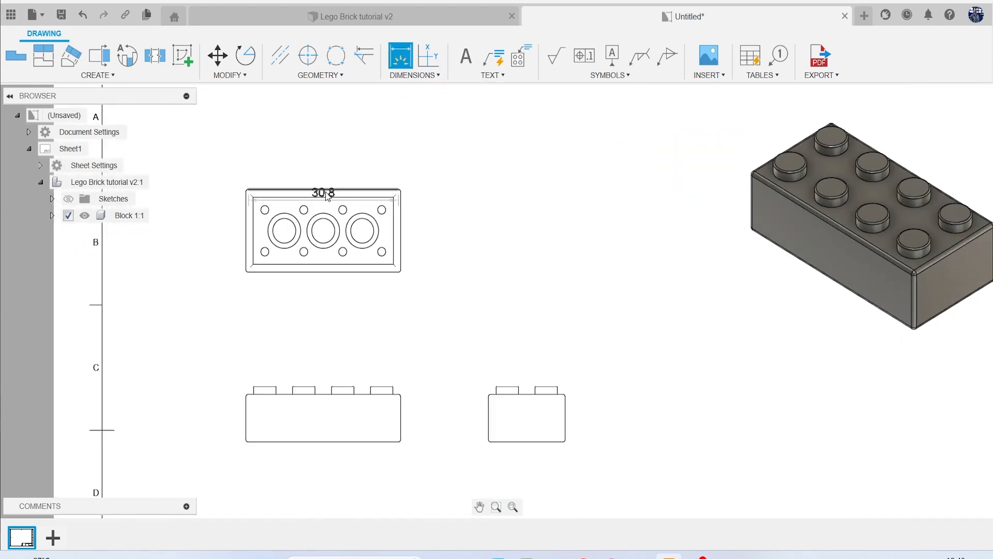
{"action": "scroll", "coordinate": [321, 187], "scroll_direction": "up", "scroll_amount": 3}
{"action": "left_click", "coordinate": [321, 189]}
{"action": "scroll", "coordinate": [329, 120], "scroll_direction": "down", "scroll_amount": 1}
{"action": "scroll", "coordinate": [331, 124], "scroll_direction": "down", "scroll_amount": 2}
{"action": "left_click", "coordinate": [353, 162]}
Dimension the overall width of the brick in the underside view, placing the dimension to its right.
{"action": "scroll", "coordinate": [495, 319], "scroll_direction": "up", "scroll_amount": 1}
{"action": "left_click", "coordinate": [424, 283]}
{"action": "left_click", "coordinate": [519, 299]}
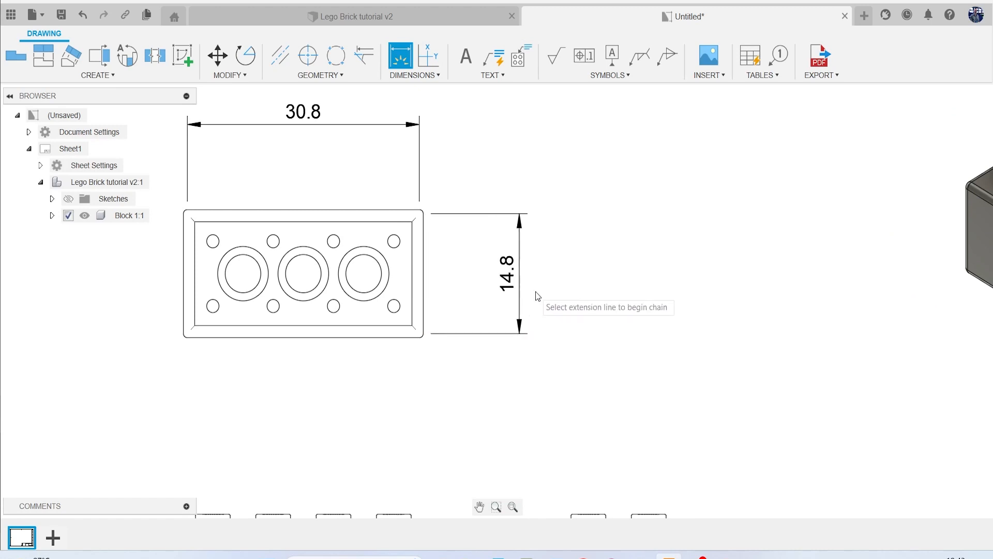
Dimension the radius of the underside view's lower-right rounded corner, placing the label diagonally outside the outline.
{"action": "scroll", "coordinate": [452, 403], "scroll_direction": "up", "scroll_amount": 2}
{"action": "scroll", "coordinate": [424, 351], "scroll_direction": "up", "scroll_amount": 2}
{"action": "left_click", "coordinate": [399, 274]}
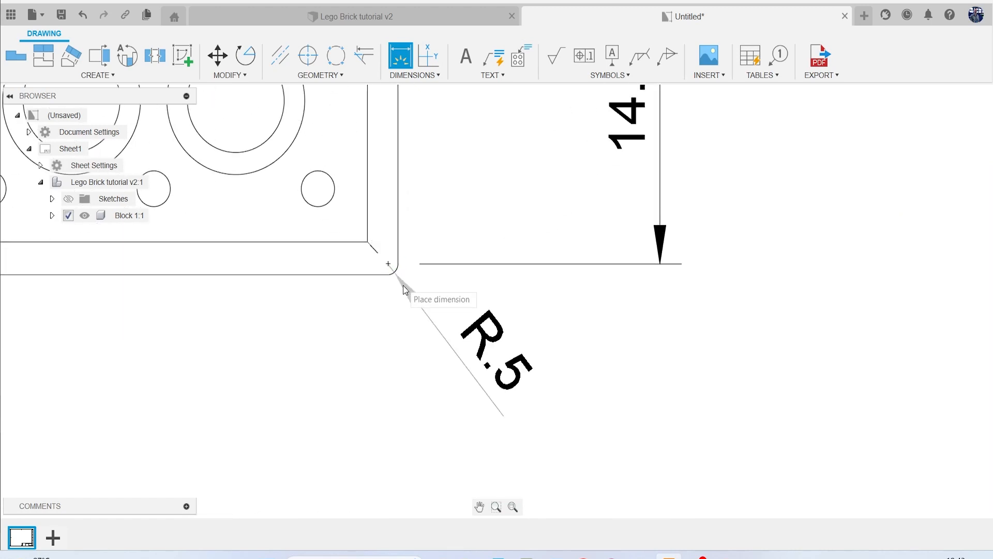
{"action": "left_click", "coordinate": [462, 366]}
Add a Radius Dimension to the third small hole in the underside view's lower row, placing the label below the view.
{"action": "scroll", "coordinate": [442, 432], "scroll_direction": "down", "scroll_amount": 2}
{"action": "scroll", "coordinate": [442, 431], "scroll_direction": "down", "scroll_amount": 3}
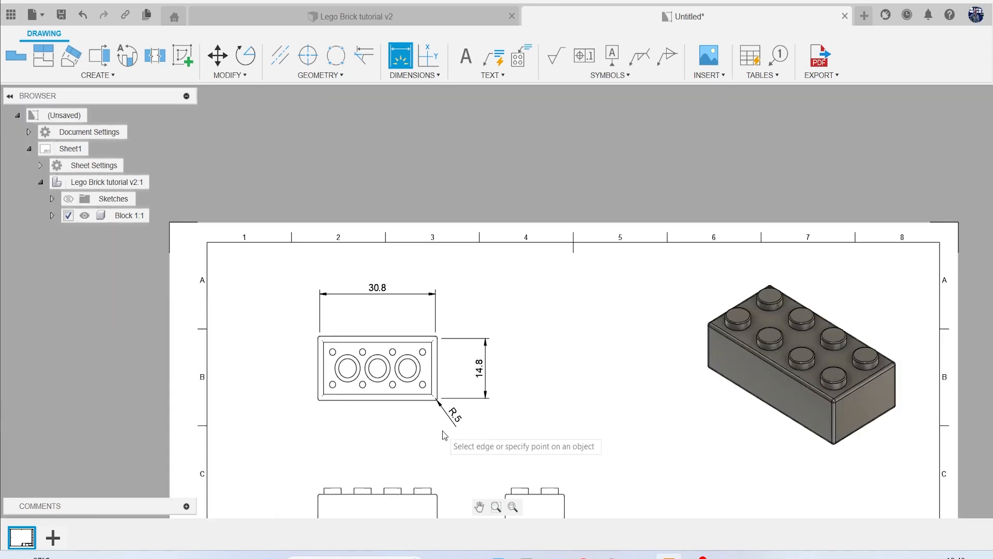
{"action": "scroll", "coordinate": [275, 284], "scroll_direction": "up", "scroll_amount": 4}
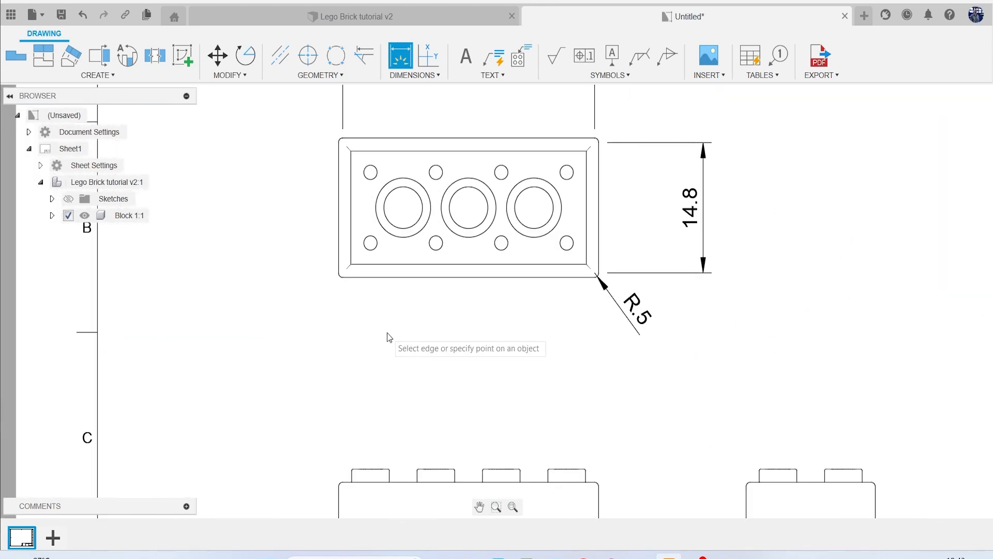
{"action": "left_click", "coordinate": [408, 79]}
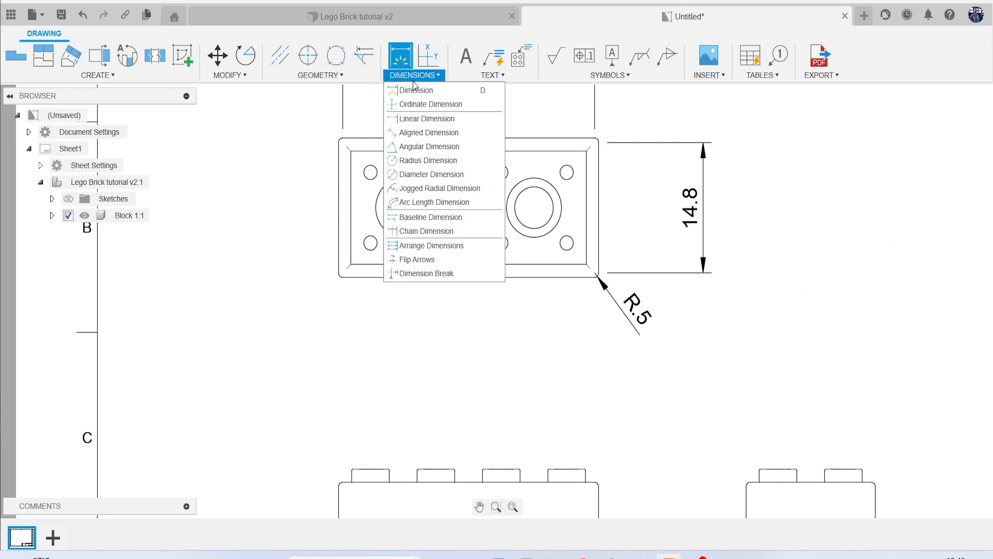
{"action": "left_click", "coordinate": [465, 161]}
{"action": "scroll", "coordinate": [453, 299], "scroll_direction": "down", "scroll_amount": 1}
{"action": "scroll", "coordinate": [453, 299], "scroll_direction": "down", "scroll_amount": 3}
{"action": "middle_click_drag", "start_coordinate": [453, 299], "coordinate": [424, 303]}
{"action": "scroll", "coordinate": [422, 304], "scroll_direction": "up", "scroll_amount": 7}
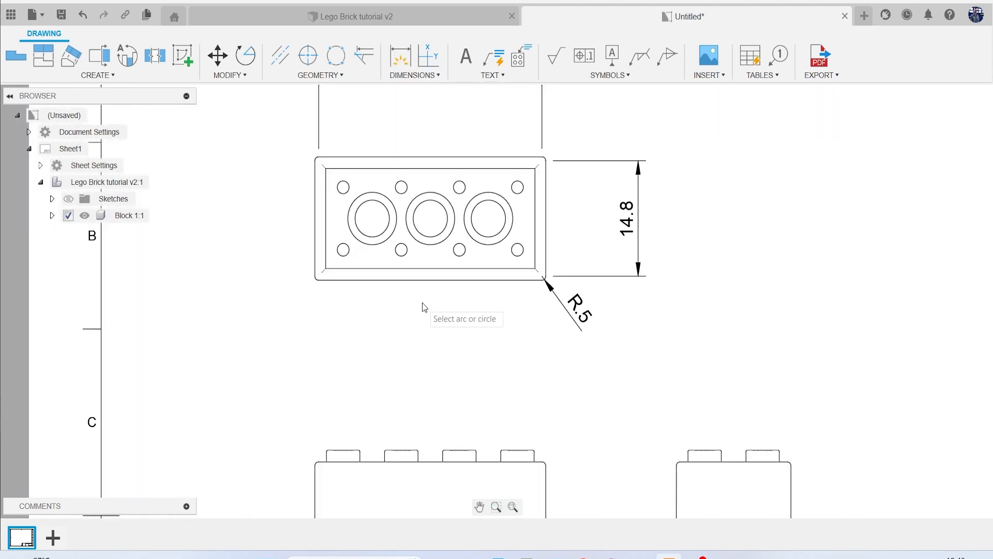
{"action": "scroll", "coordinate": [444, 416], "scroll_direction": "down", "scroll_amount": 1}
{"action": "middle_click_drag", "start_coordinate": [444, 419], "coordinate": [266, 275]}
{"action": "scroll", "coordinate": [333, 319], "scroll_direction": "up", "scroll_amount": 2}
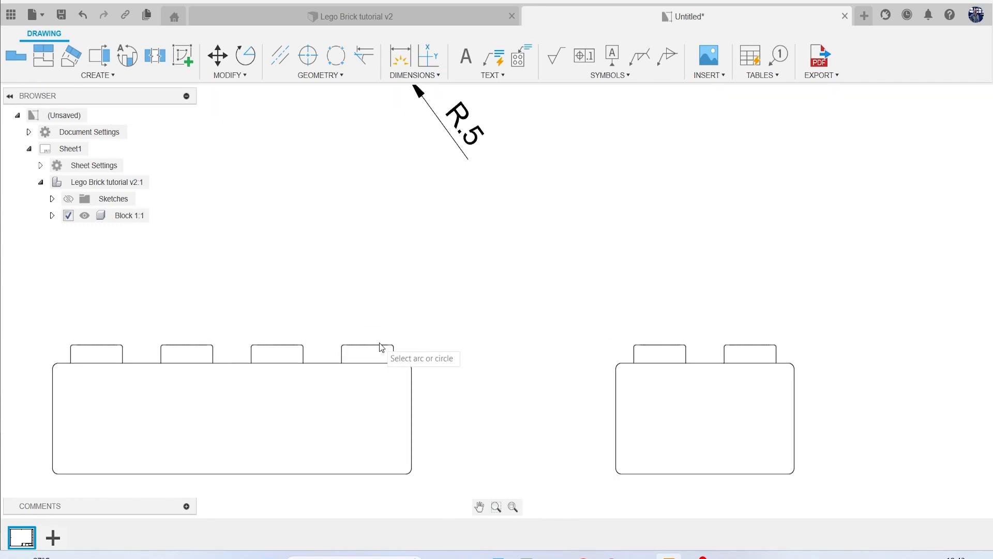
{"action": "scroll", "coordinate": [371, 321], "scroll_direction": "down", "scroll_amount": 2}
{"action": "scroll", "coordinate": [343, 186], "scroll_direction": "down", "scroll_amount": 2}
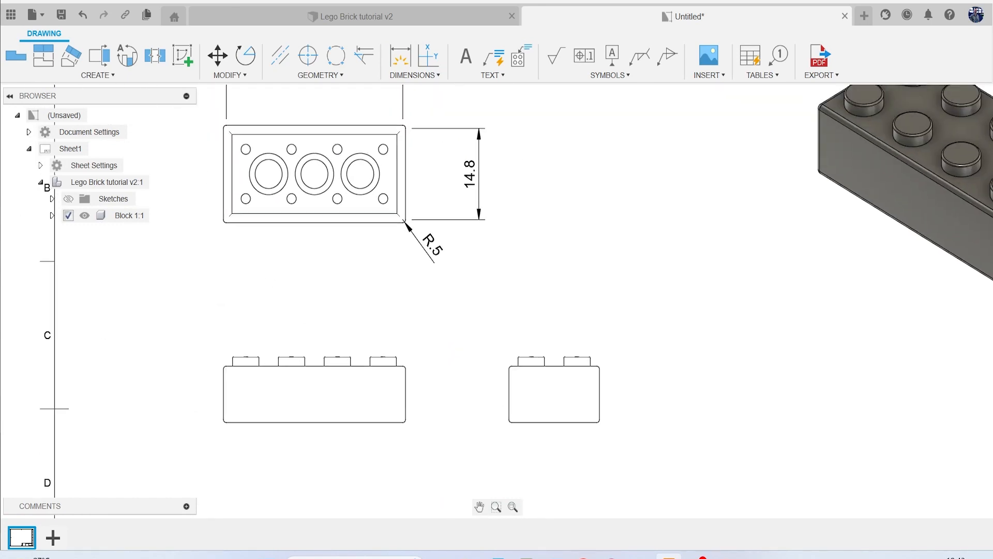
{"action": "scroll", "coordinate": [343, 203], "scroll_direction": "up", "scroll_amount": 3}
{"action": "left_click", "coordinate": [337, 198]}
{"action": "left_click", "coordinate": [397, 335]}
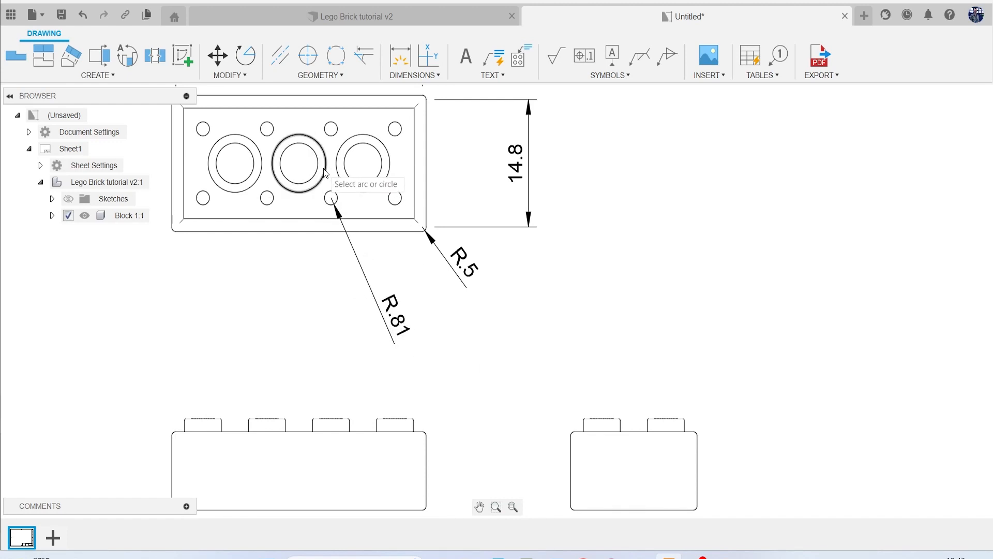
Add a Radius Dimension to the middle tube's inner circle in the underside view, placing the label straight below the view.
{"action": "scroll", "coordinate": [327, 173], "scroll_direction": "down", "scroll_amount": 1}
{"action": "middle_click_drag", "start_coordinate": [327, 174], "coordinate": [395, 294]}
{"action": "scroll", "coordinate": [395, 298], "scroll_direction": "up", "scroll_amount": 1}
{"action": "left_click", "coordinate": [392, 296]}
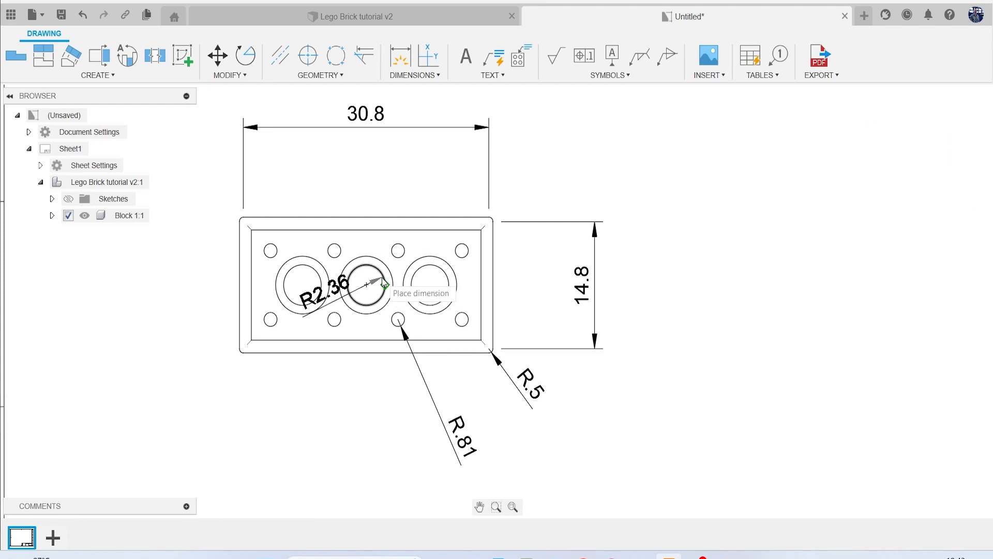
{"action": "left_click", "coordinate": [372, 454]}
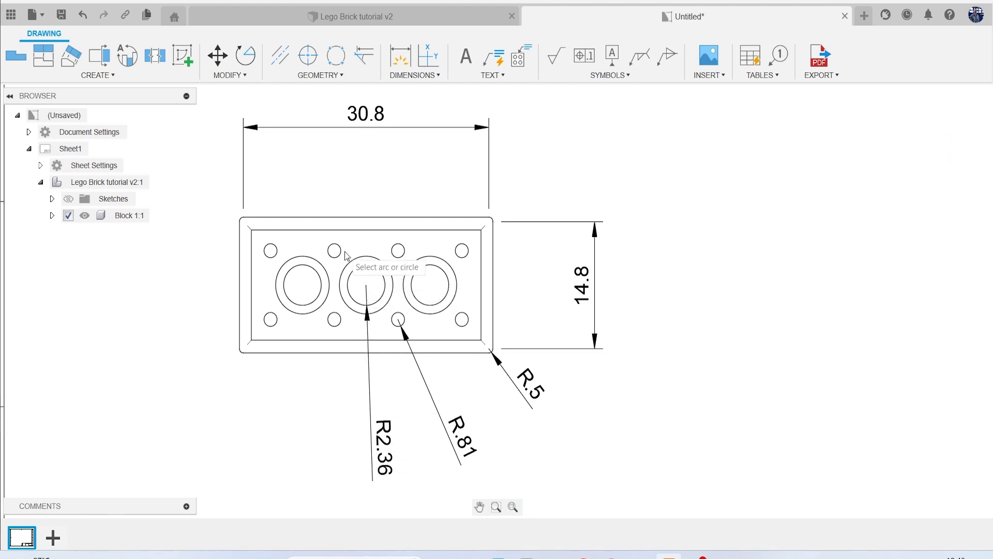
Add a Radius Dimension to the middle tube's outer circle in the underside view, placing the label below and to the left.
{"action": "left_click", "coordinate": [345, 303]}
{"action": "left_click", "coordinate": [289, 430]}
{"action": "scroll", "coordinate": [325, 417], "scroll_direction": "down", "scroll_amount": 5}
{"action": "middle_click_drag", "start_coordinate": [316, 390], "coordinate": [279, 214]}
{"action": "scroll", "coordinate": [274, 213], "scroll_direction": "up", "scroll_amount": 2}
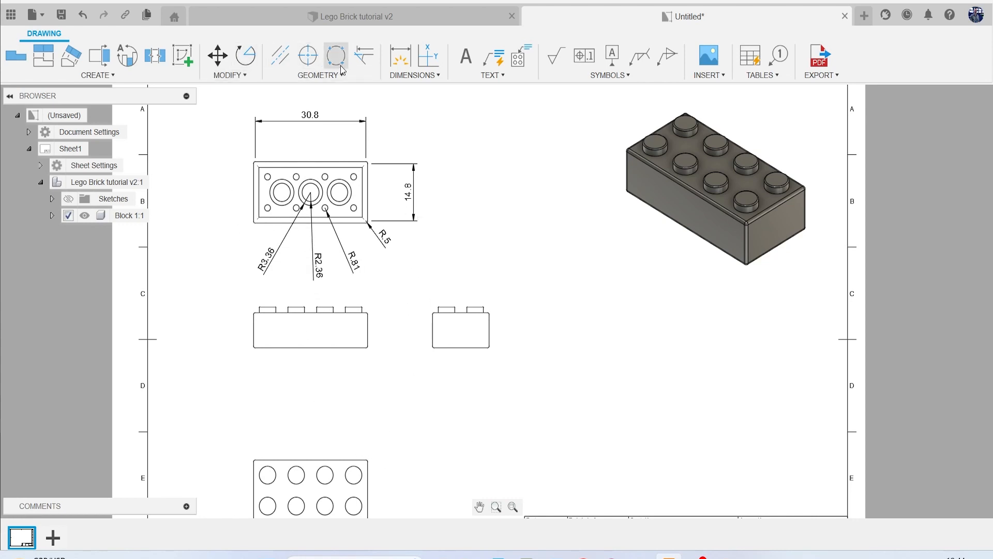
Dimension the rightmost stud's top edge in the long side view, placing the diameter dimension above the stud.
{"action": "left_click", "coordinate": [400, 55]}
{"action": "scroll", "coordinate": [364, 408], "scroll_direction": "up", "scroll_amount": 5}
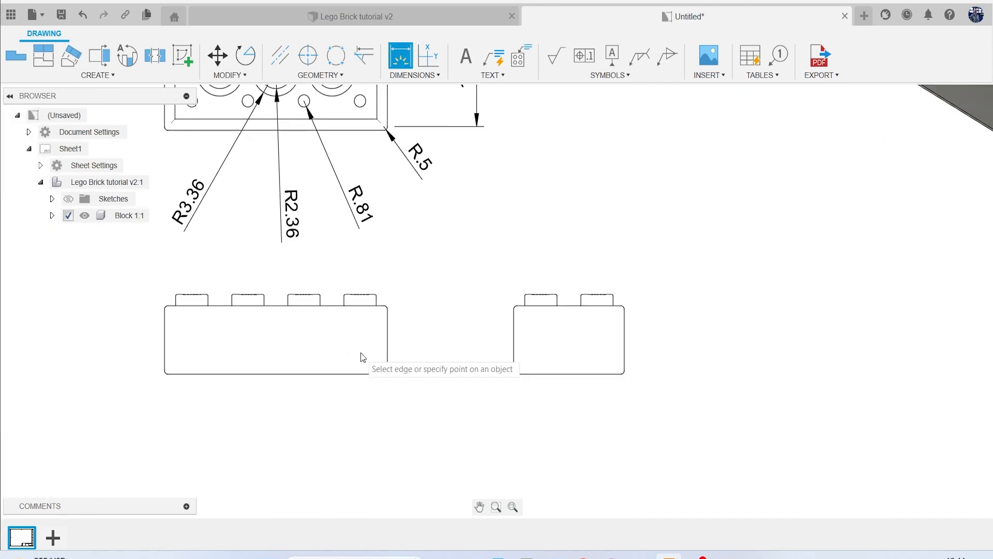
{"action": "left_click", "coordinate": [362, 276]}
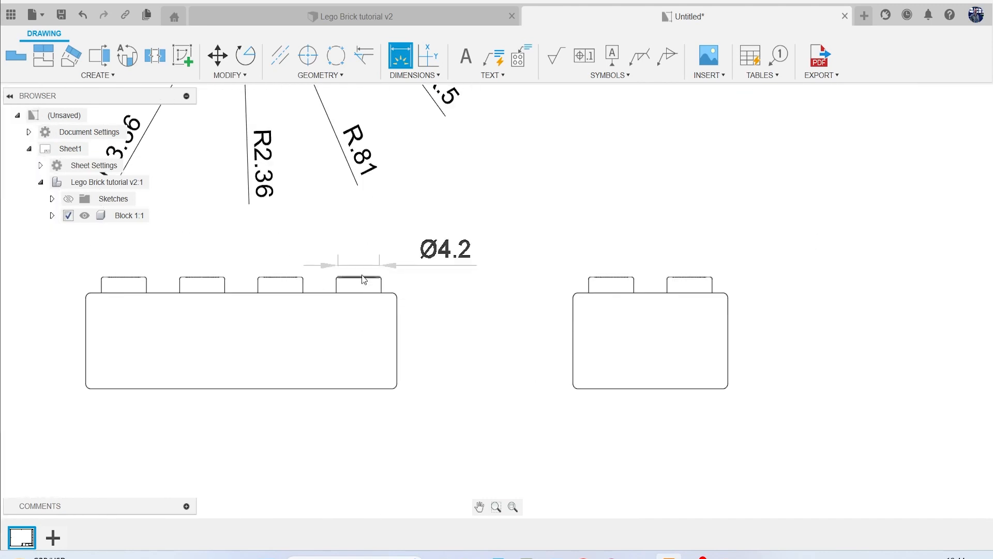
{"action": "left_click", "coordinate": [356, 242]}
{"action": "scroll", "coordinate": [390, 275], "scroll_direction": "down", "scroll_amount": 5}
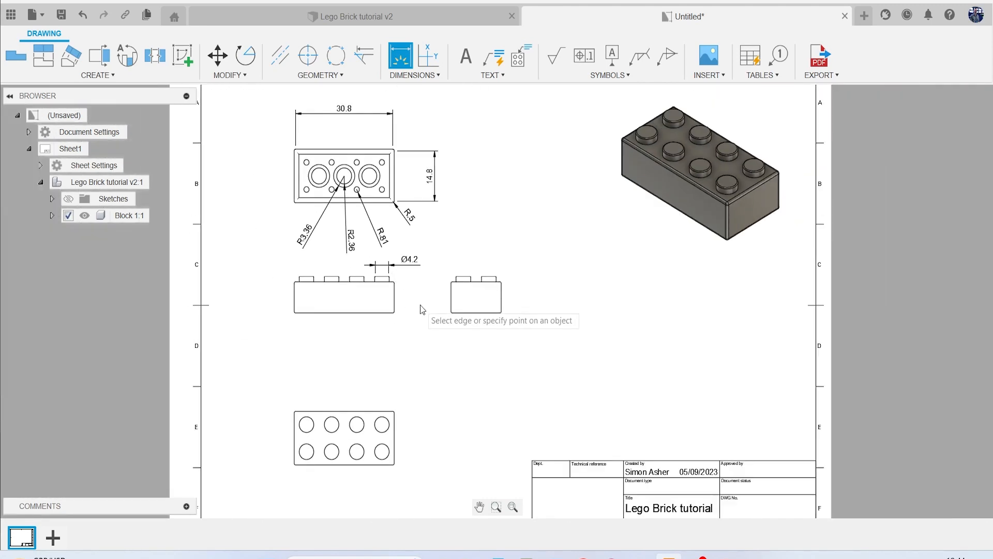
Dimension the centre-to-centre spacing of the two rightmost studs in the top view's upper row, placing it above the outline.
{"action": "scroll", "coordinate": [381, 362], "scroll_direction": "up", "scroll_amount": 4}
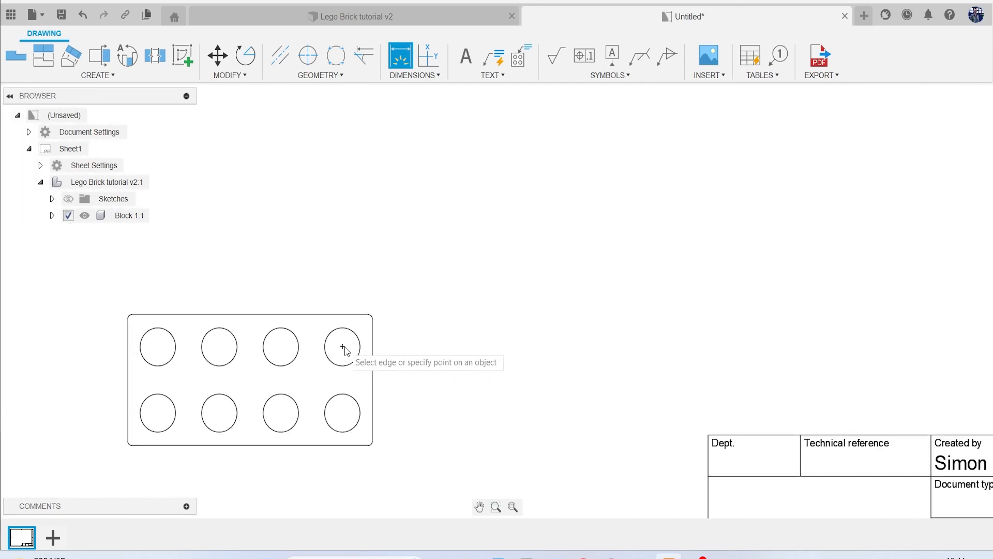
{"action": "scroll", "coordinate": [278, 341], "scroll_direction": "up", "scroll_amount": 3}
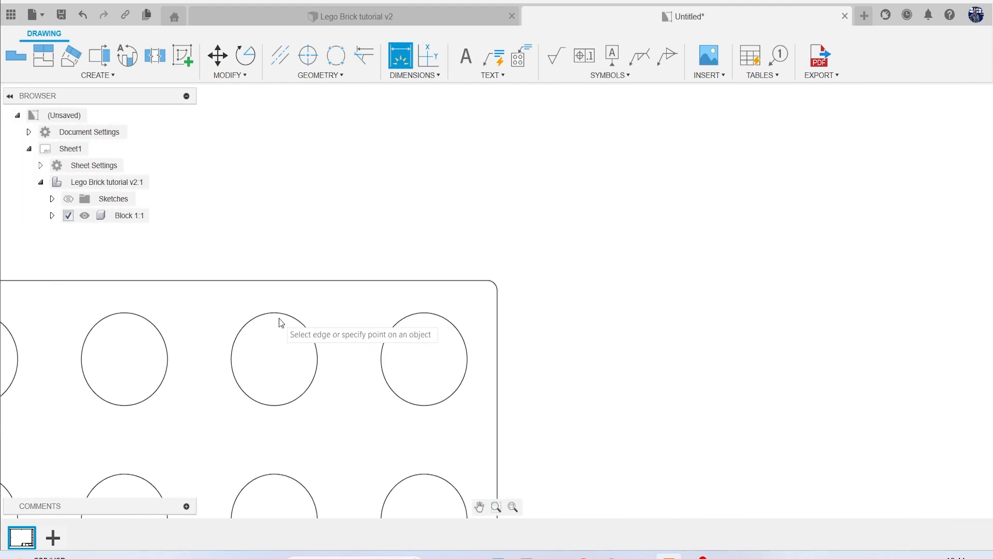
{"action": "left_click", "coordinate": [275, 363]}
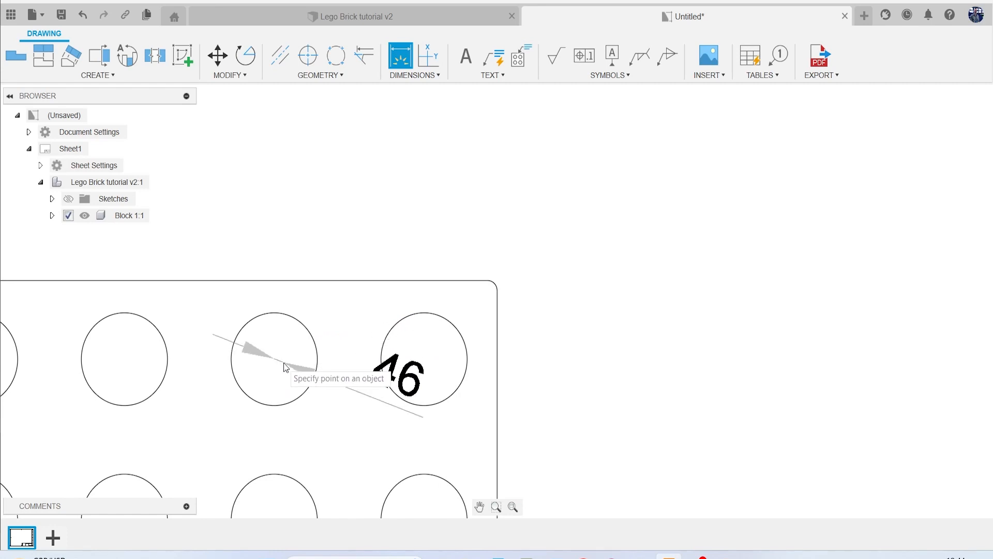
{"action": "left_click", "coordinate": [426, 358]}
{"action": "left_click", "coordinate": [418, 222]}
{"action": "scroll", "coordinate": [427, 310], "scroll_direction": "down", "scroll_amount": 3}
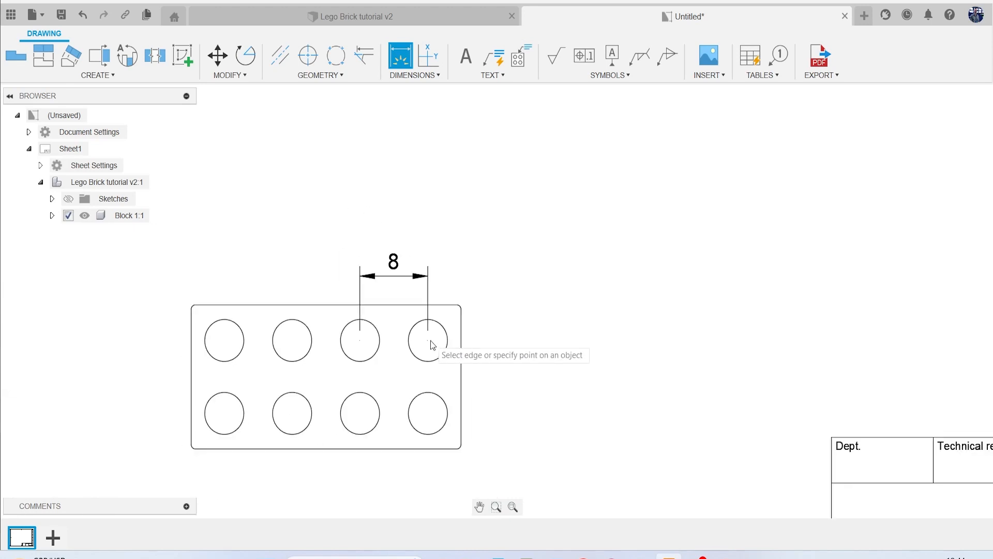
{"action": "scroll", "coordinate": [429, 345], "scroll_direction": "down", "scroll_amount": 10}
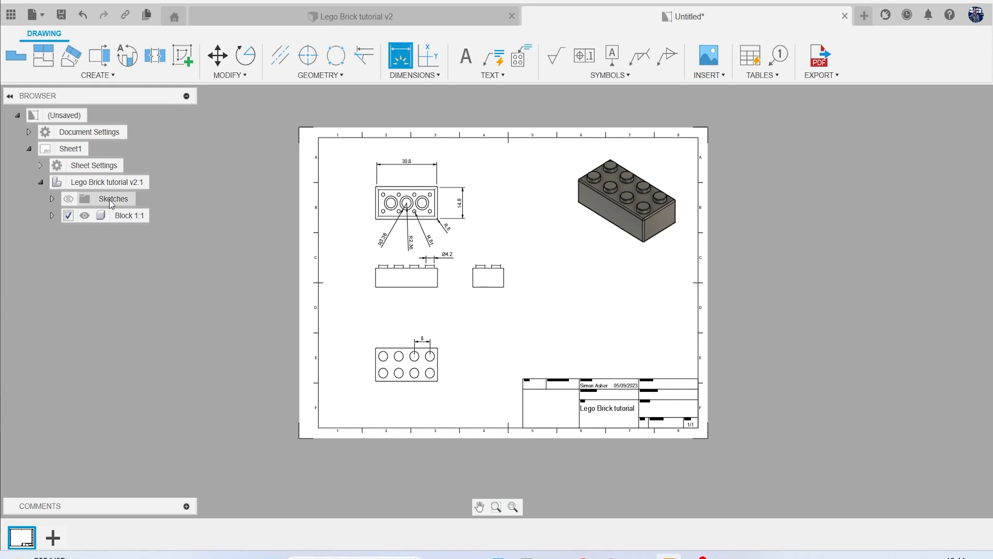
Close the drawing without saving it and return to the Lego Brick tutorial design.
{"action": "left_click", "coordinate": [816, 75]}
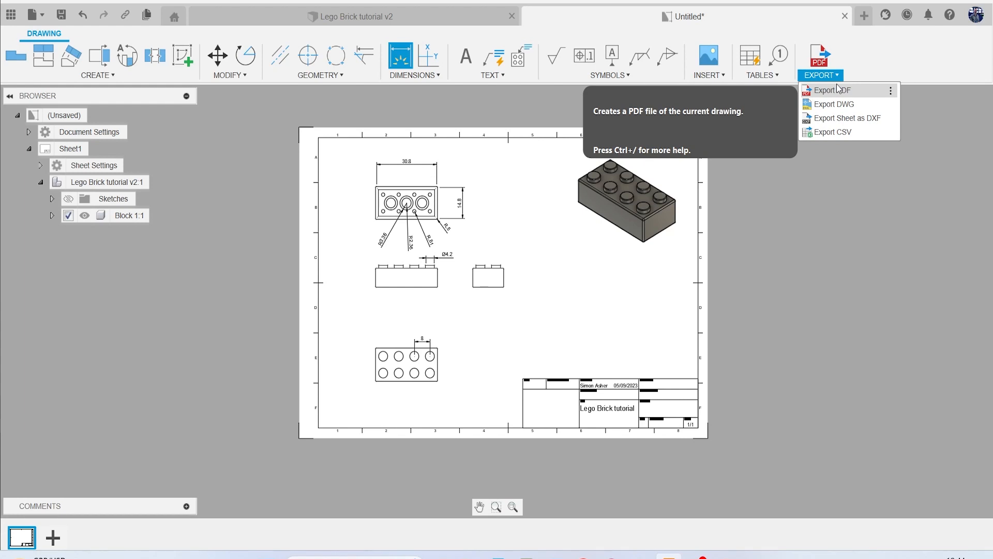
{"action": "left_click", "coordinate": [854, 309]}
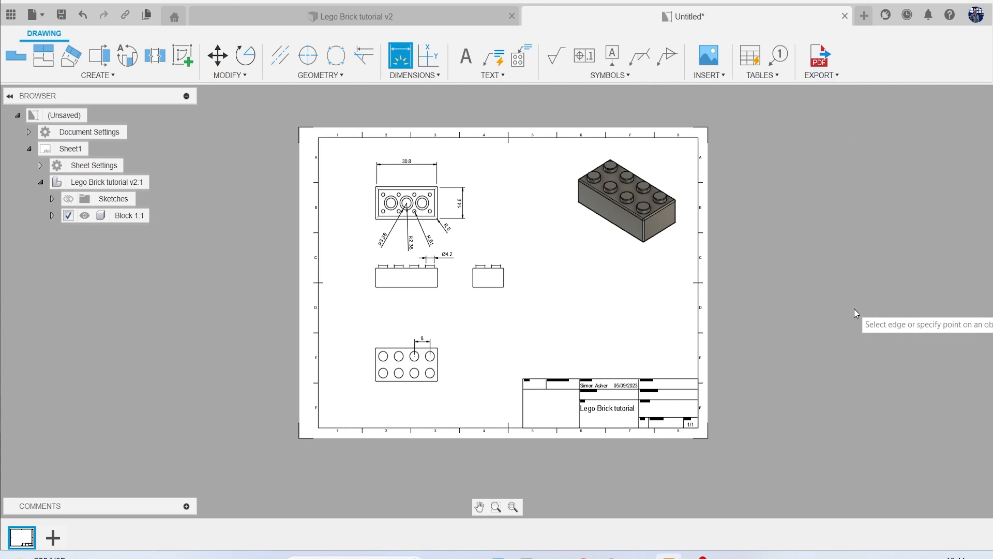
{"action": "left_click", "coordinate": [845, 17]}
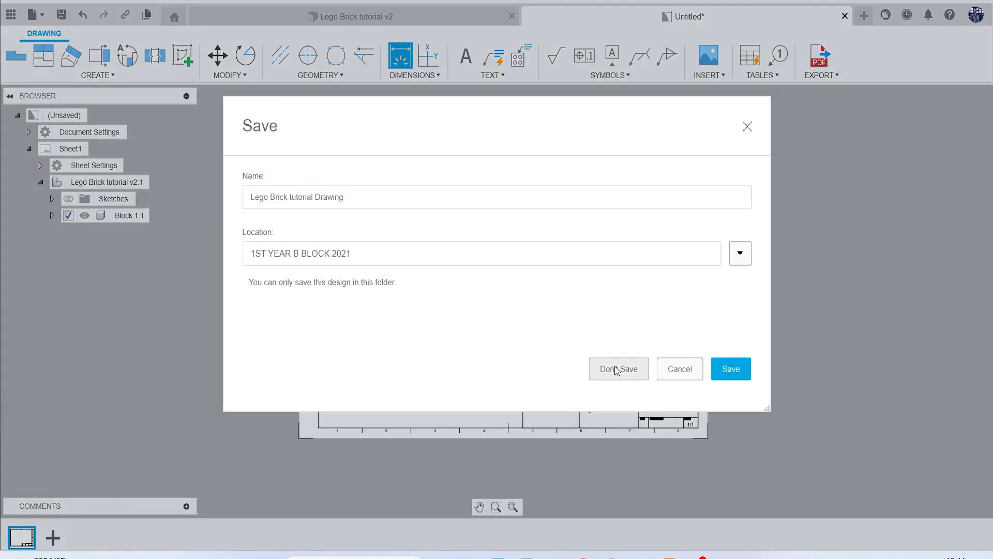
{"action": "left_click", "coordinate": [612, 368]}
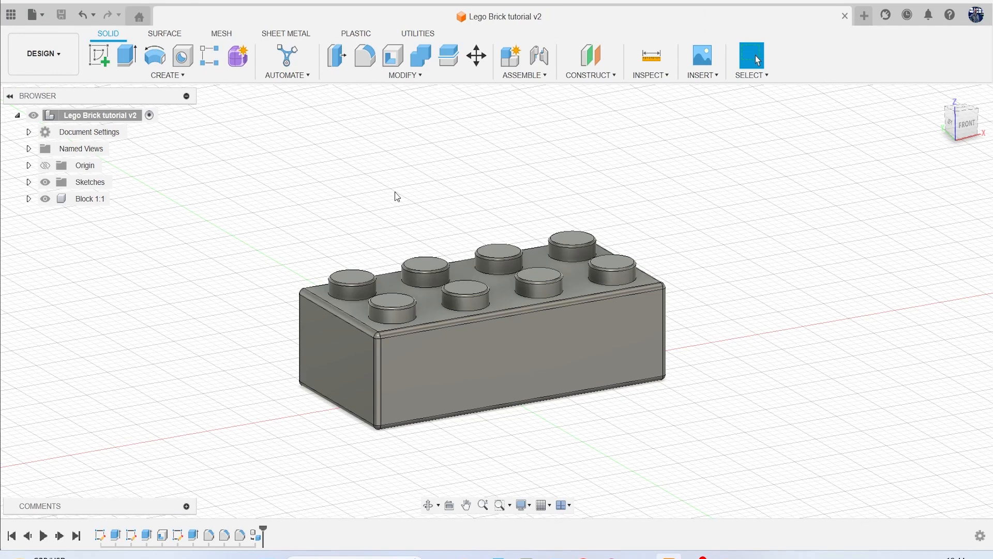
Copy the Block 1 component and insert an independent duplicate into the root component with Paste New.
{"action": "scroll", "coordinate": [319, 258], "scroll_direction": "down", "scroll_amount": 1}
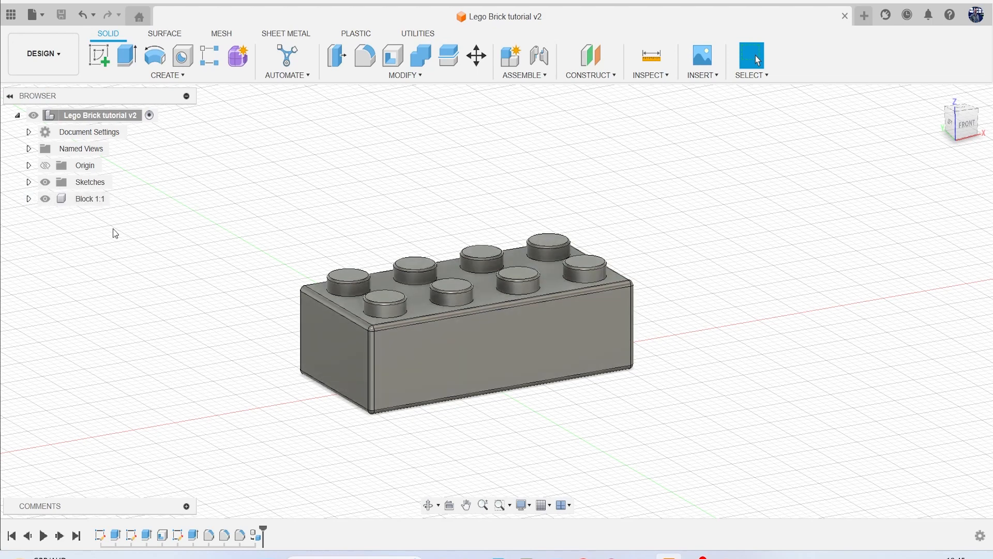
{"action": "left_click", "coordinate": [94, 198]}
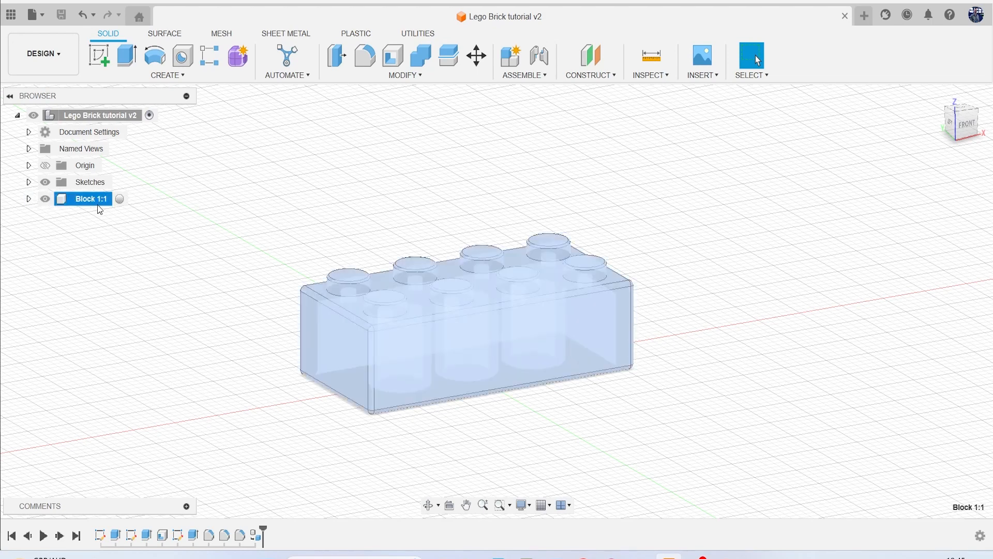
{"action": "right_click", "coordinate": [115, 121]}
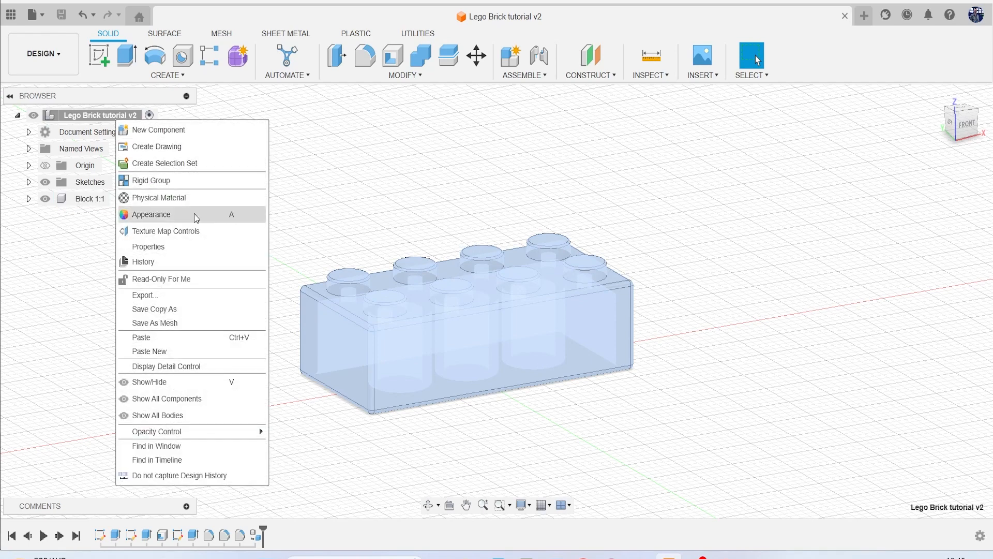
{"action": "left_click", "coordinate": [191, 351]}
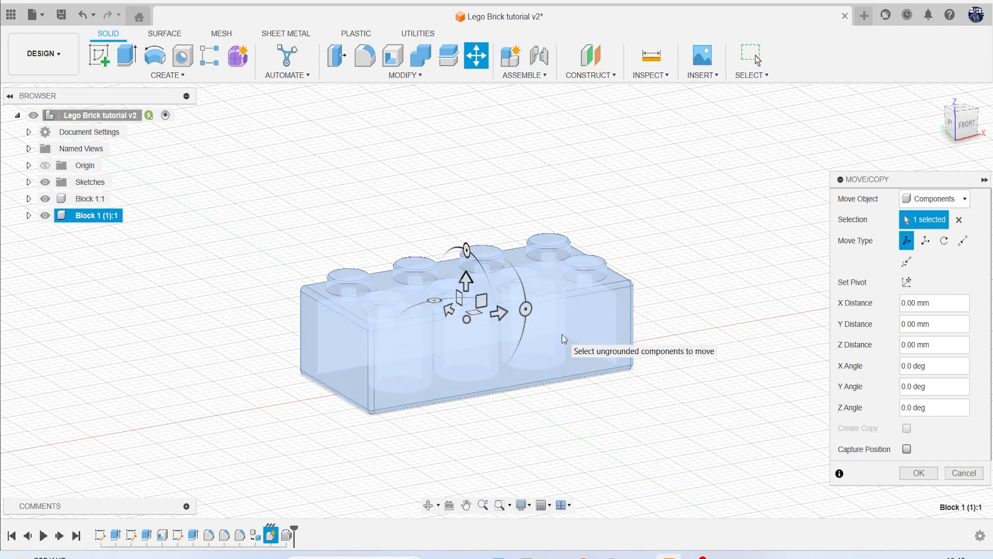
Move the copied brick about 11.88 mm along Y, then 31.824 mm along X to clear the original's end.
{"action": "left_click_drag", "start_coordinate": [449, 311], "coordinate": [393, 288]}
{"action": "left_click", "coordinate": [965, 127]}
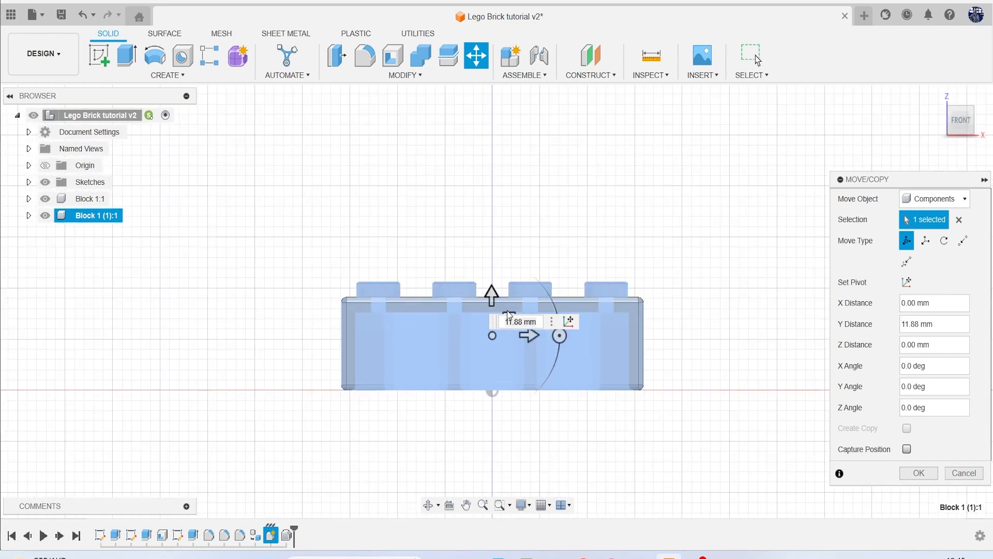
{"action": "left_click_drag", "start_coordinate": [533, 336], "coordinate": [834, 355]}
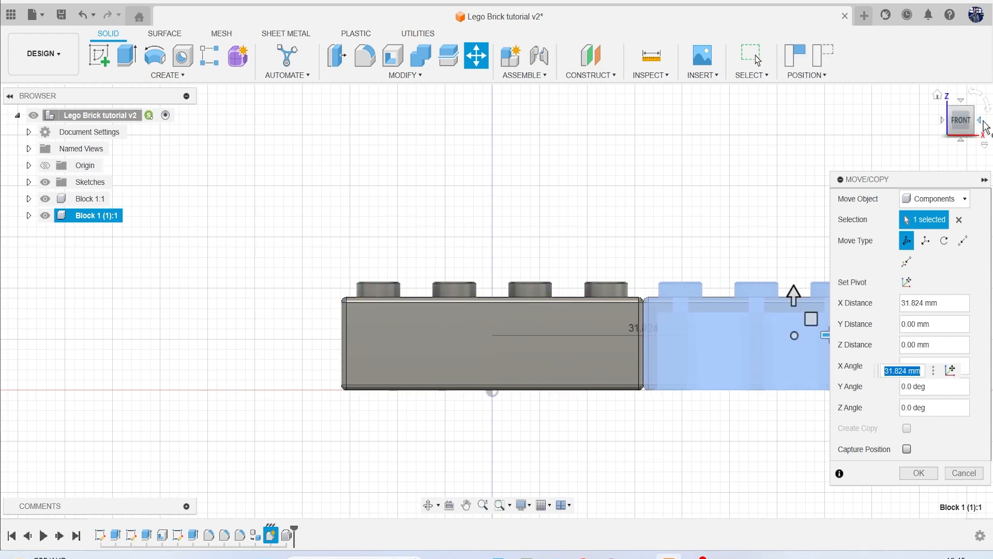
Shift the copied brick sideways in the top view so it lines up end to end with the original, and accept the move.
{"action": "mouse_move", "coordinate": [961, 122]}
{"action": "left_mouse_down"}
{"action": "mouse_move", "coordinate": [989, 158]}
{"action": "mouse_move", "coordinate": [958, 135]}
{"action": "left_mouse_up"}
{"action": "left_click", "coordinate": [960, 112]}
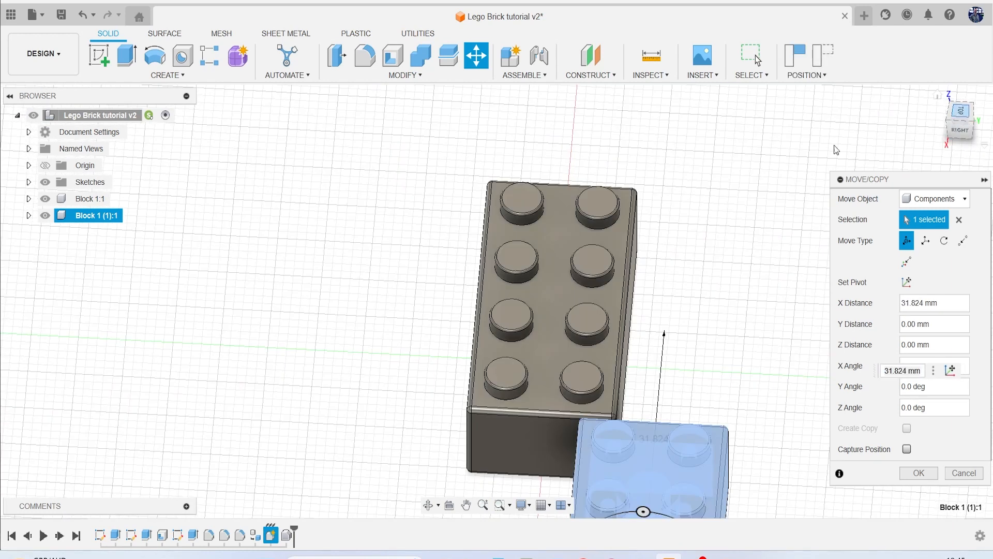
{"action": "scroll", "coordinate": [627, 351], "scroll_direction": "down", "scroll_amount": 2}
{"action": "middle_click_drag", "start_coordinate": [634, 357], "coordinate": [528, 127]}
{"action": "left_click_drag", "start_coordinate": [590, 326], "coordinate": [505, 328]}
{"action": "left_click", "coordinate": [918, 473]}
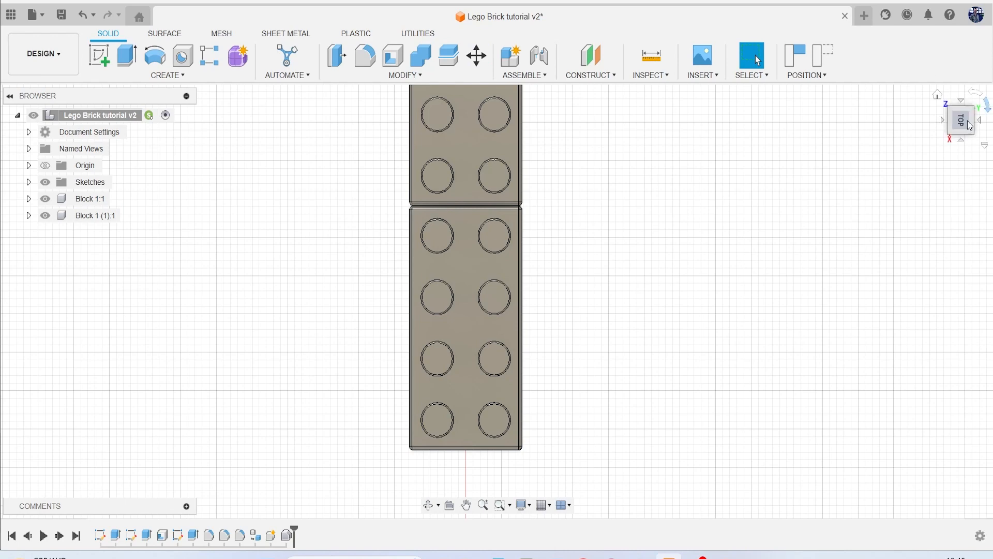
Use Paste New on the root component to add a third independent brick.
{"action": "left_click", "coordinate": [945, 103]}
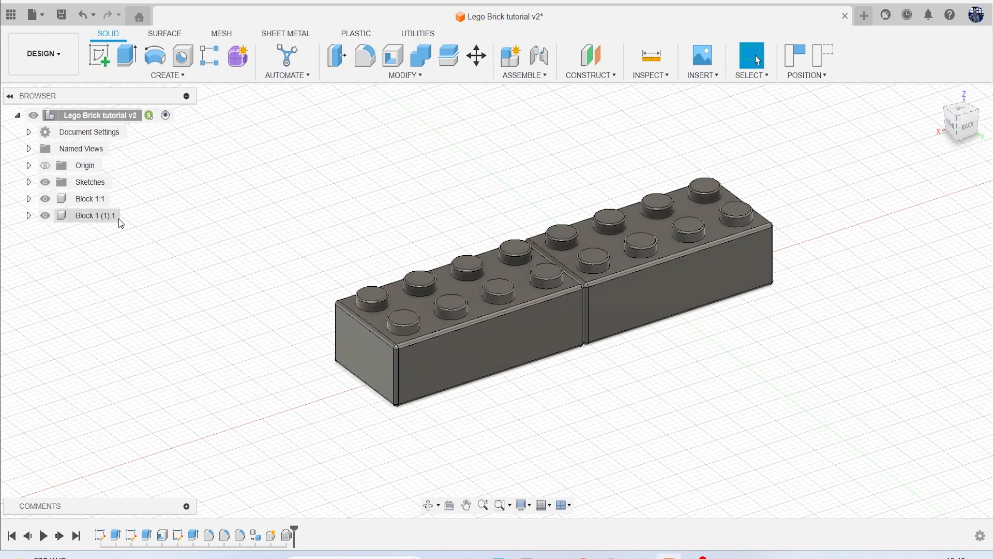
{"action": "right_click", "coordinate": [108, 118]}
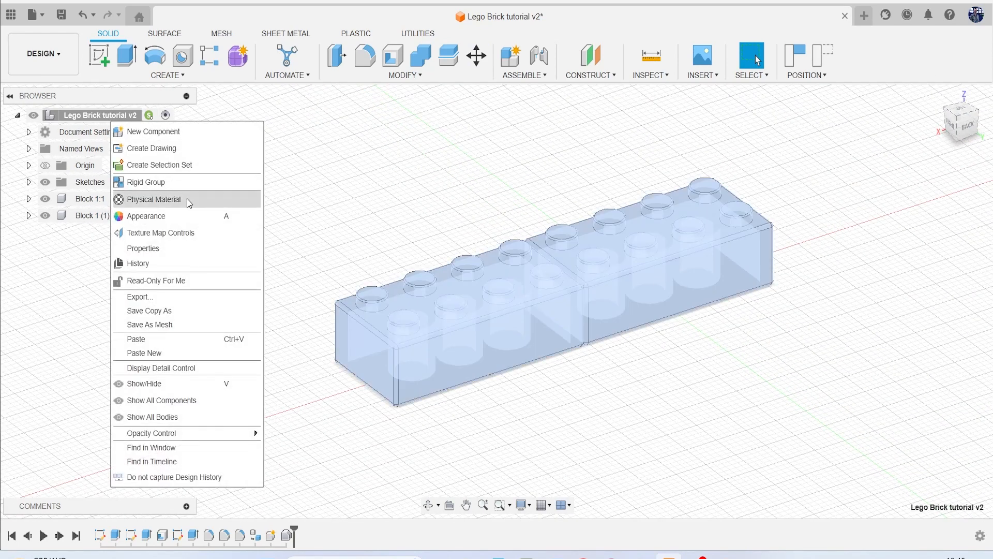
{"action": "left_click", "coordinate": [189, 353]}
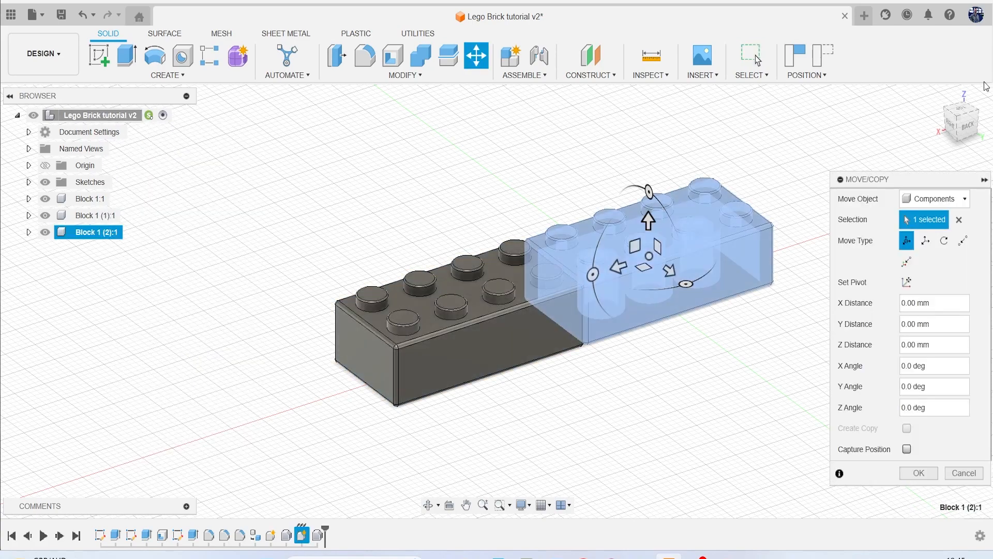
Raise the third brick onto the lower two and slide it along X to straddle their joint, then accept the move.
{"action": "left_click", "coordinate": [963, 126]}
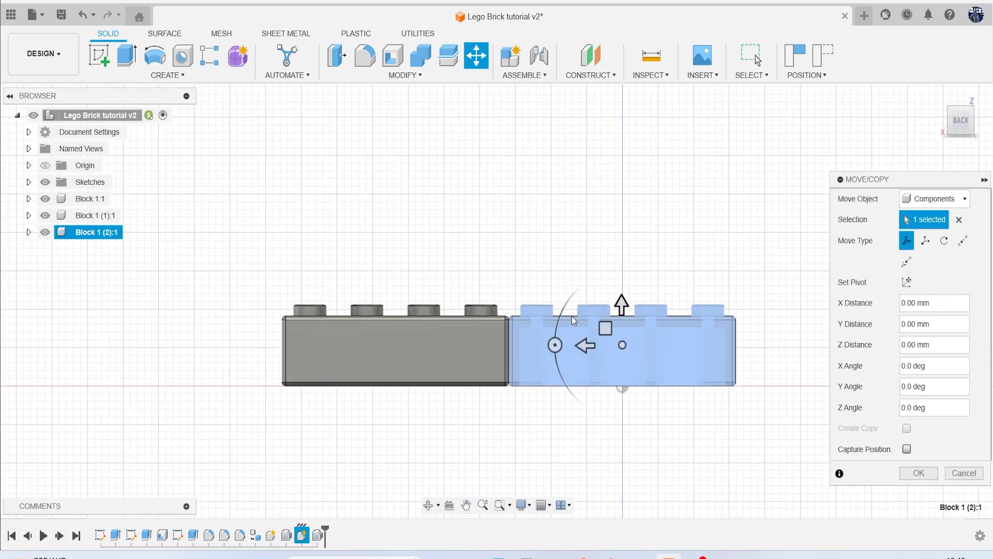
{"action": "scroll", "coordinate": [599, 324], "scroll_direction": "up", "scroll_amount": 2}
{"action": "left_click_drag", "start_coordinate": [626, 313], "coordinate": [625, 221]}
{"action": "left_click_drag", "start_coordinate": [591, 257], "coordinate": [427, 251]}
{"action": "left_click", "coordinate": [912, 477]}
{"action": "scroll", "coordinate": [745, 320], "scroll_direction": "down", "scroll_amount": 3}
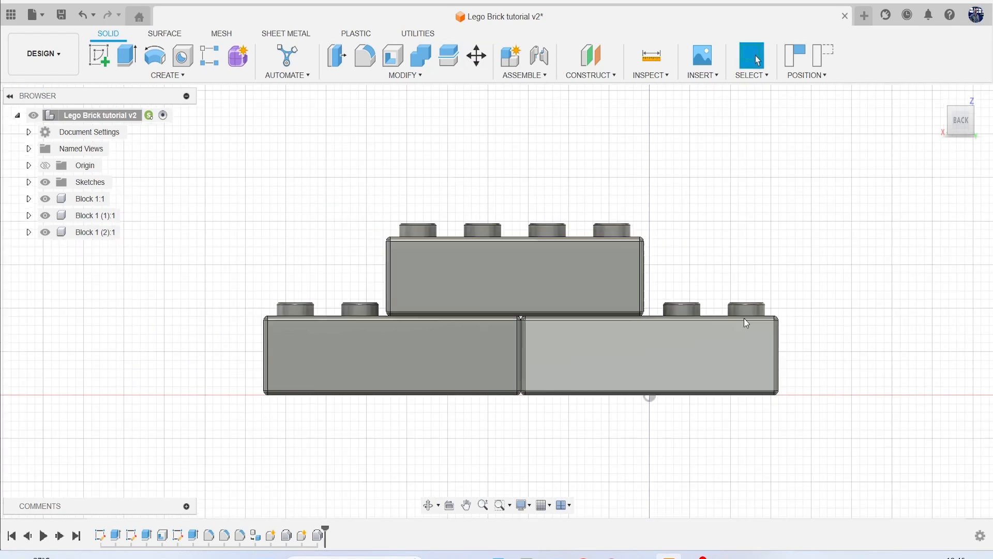
Add a fourth independent brick to the root component with Paste New.
{"action": "left_click_drag", "start_coordinate": [954, 130], "coordinate": [975, 139]}
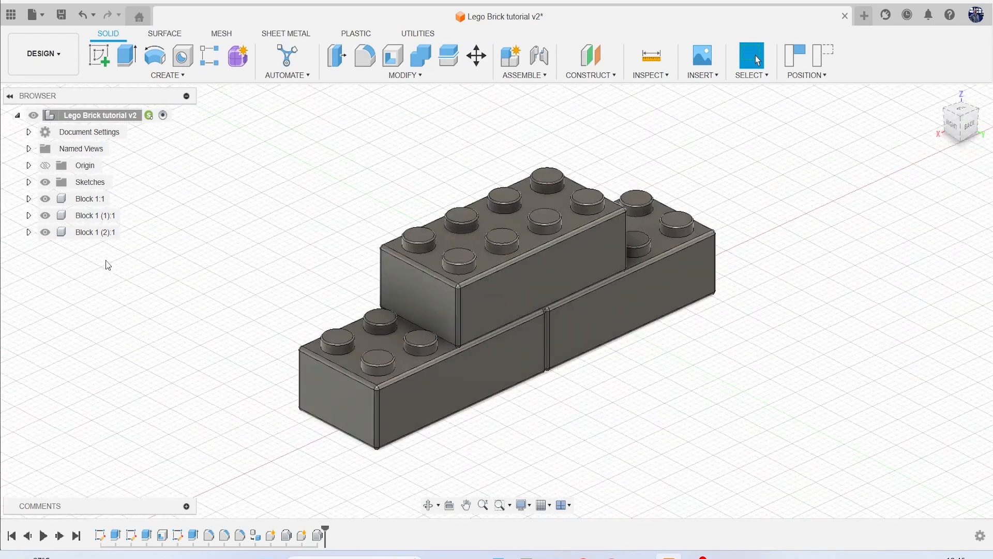
{"action": "right_click", "coordinate": [109, 117]}
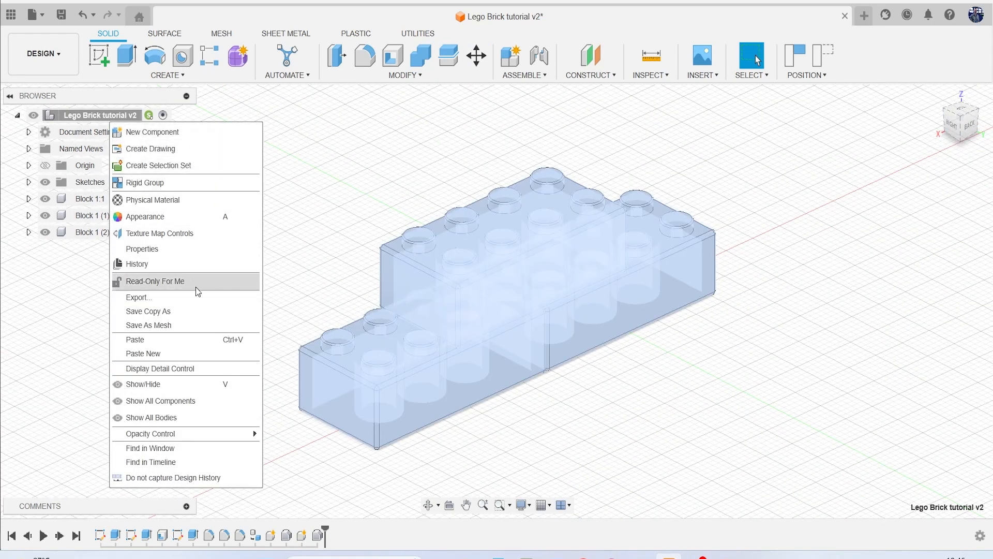
{"action": "left_click", "coordinate": [181, 354]}
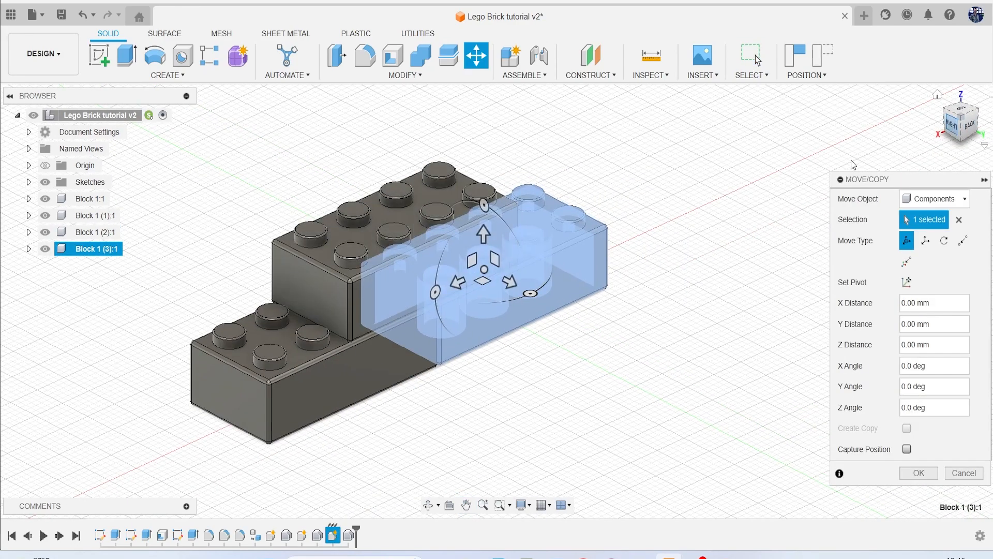
Move the fourth brick about 31.2 mm along Y away from the stack and rotate it about -32.5 degrees around Z.
{"action": "left_click", "coordinate": [951, 126]}
{"action": "left_click_drag", "start_coordinate": [425, 340], "coordinate": [656, 340]}
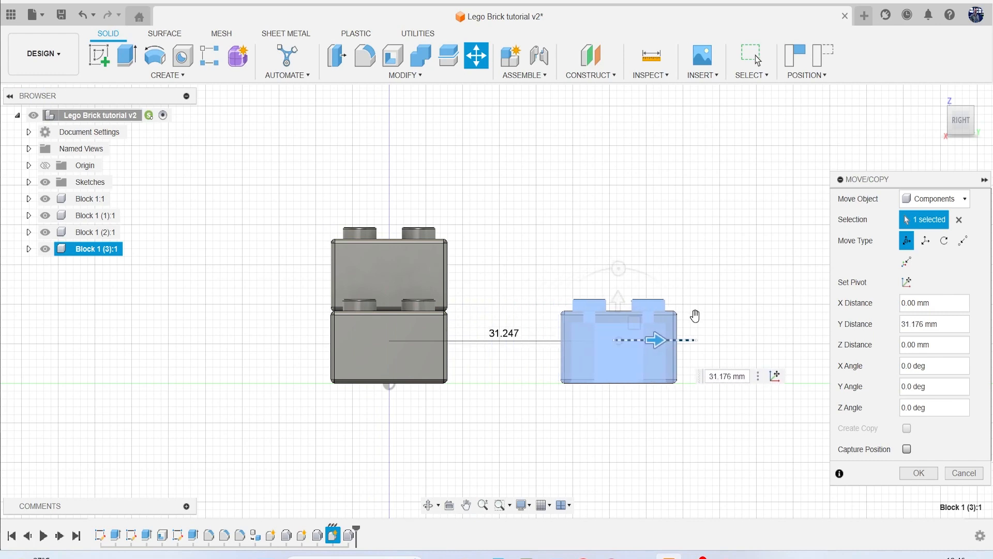
{"action": "left_click", "coordinate": [970, 132]}
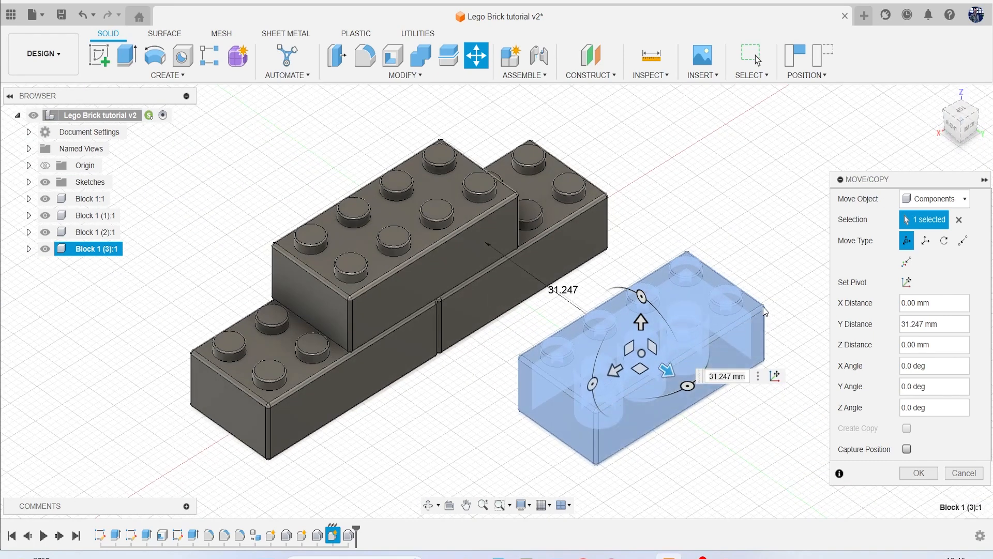
{"action": "left_click", "coordinate": [961, 111]}
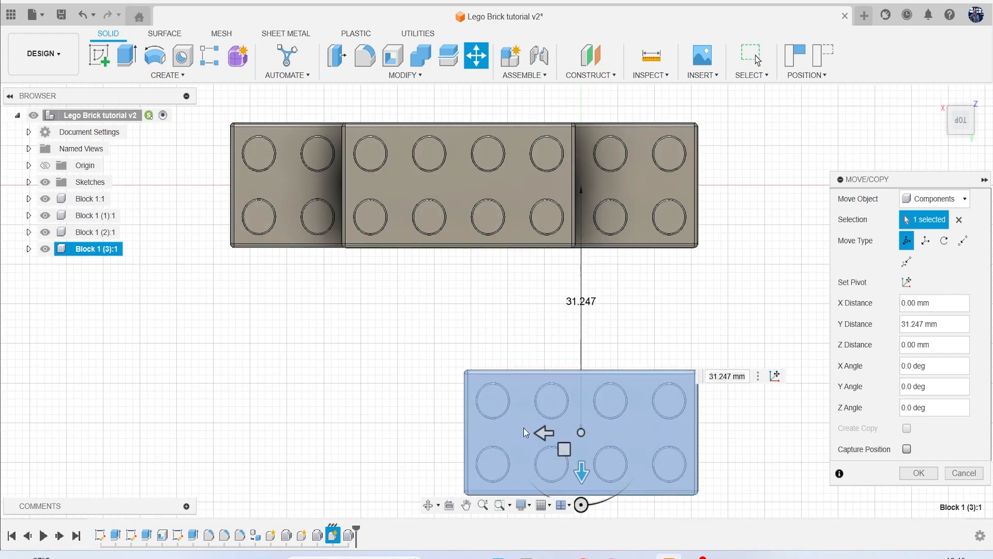
{"action": "left_click_drag", "start_coordinate": [579, 454], "coordinate": [545, 435]}
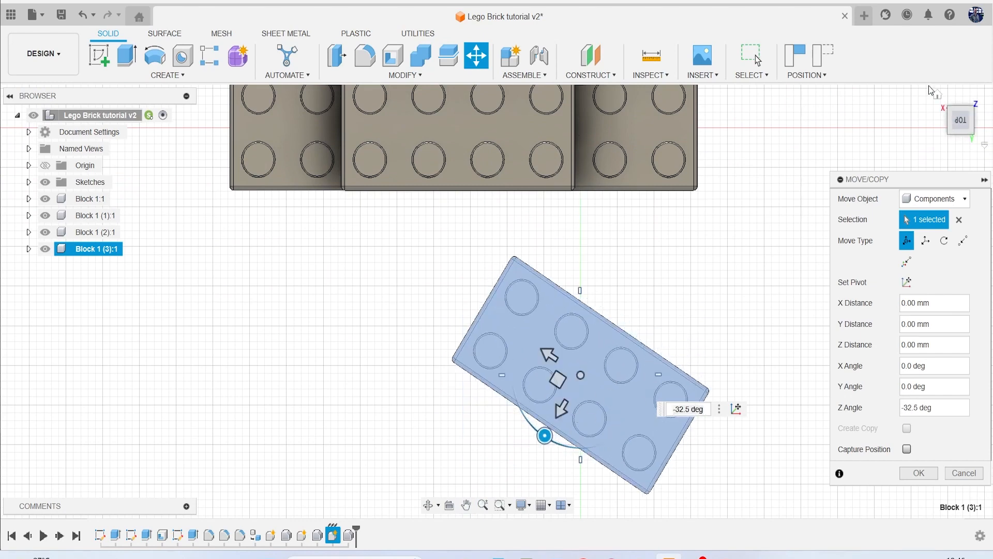
Turn the fourth brick upside down by rotating it 180 degrees about its X axis.
{"action": "left_click_drag", "start_coordinate": [961, 122], "coordinate": [953, 106]}
{"action": "middle_click_drag", "start_coordinate": [552, 331], "coordinate": [550, 291], "text": "shift"}
{"action": "left_click_drag", "start_coordinate": [536, 308], "coordinate": [598, 296]}
{"action": "type", "text": "180"}
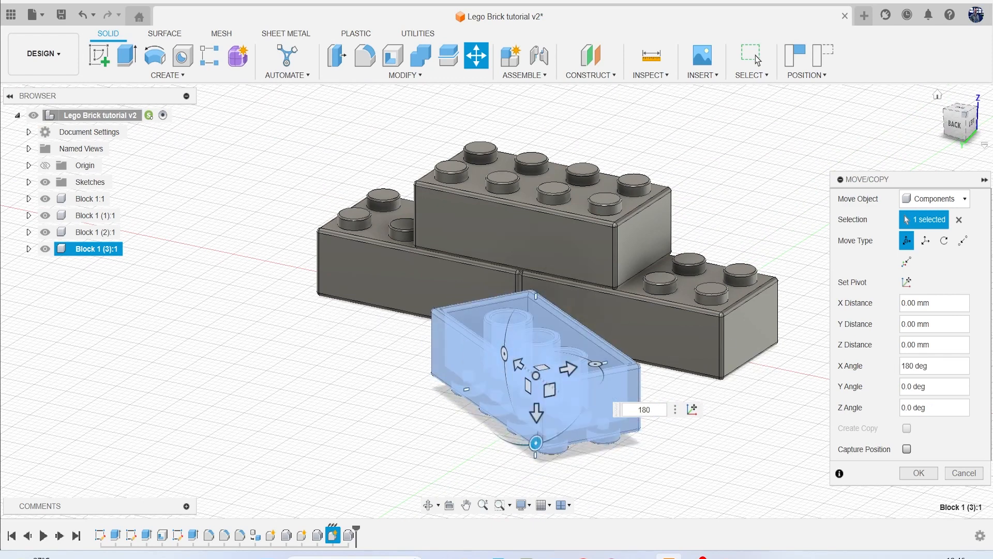
Shift the upside-down brick closer to the stack in the top view, reduce its slant slightly, and accept the move.
{"action": "left_click", "coordinate": [971, 123]}
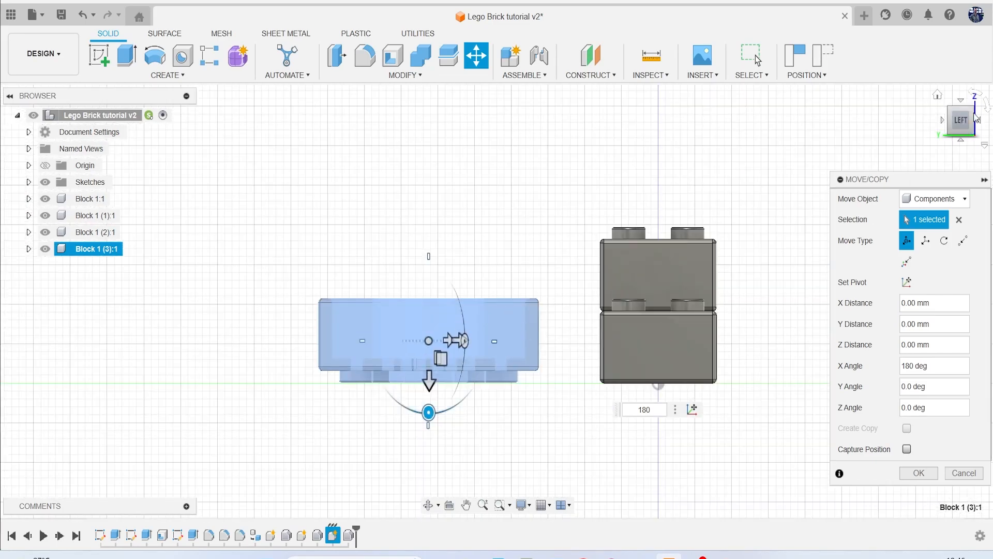
{"action": "left_click_drag", "start_coordinate": [957, 117], "coordinate": [976, 123]}
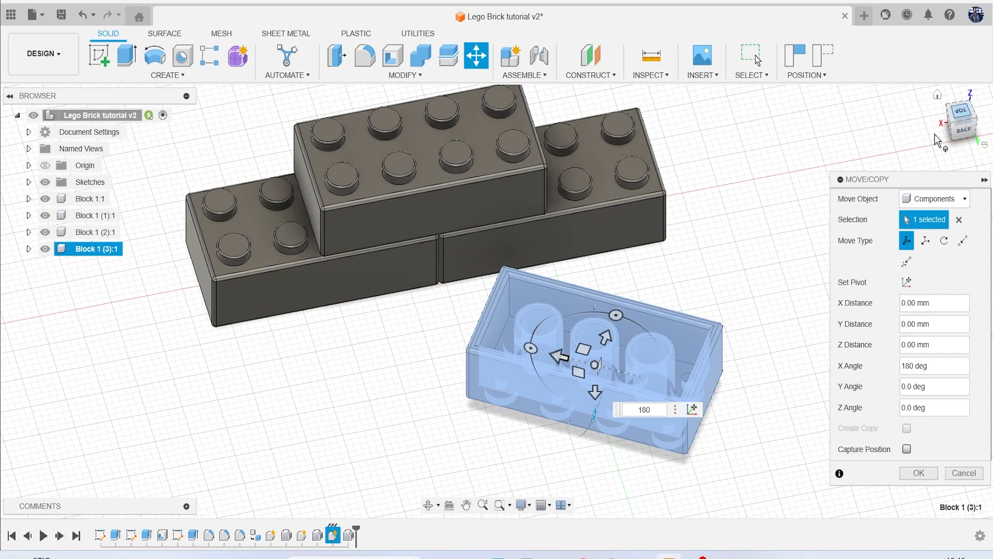
{"action": "left_click", "coordinate": [961, 111]}
{"action": "left_click_drag", "start_coordinate": [574, 351], "coordinate": [603, 333]}
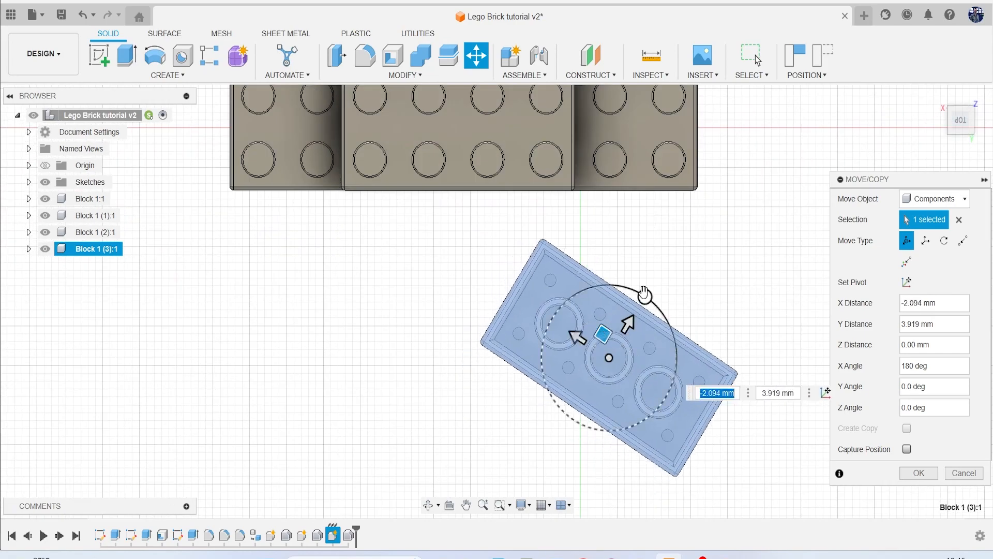
{"action": "left_click_drag", "start_coordinate": [645, 294], "coordinate": [625, 286]}
{"action": "left_click_drag", "start_coordinate": [595, 337], "coordinate": [610, 285]}
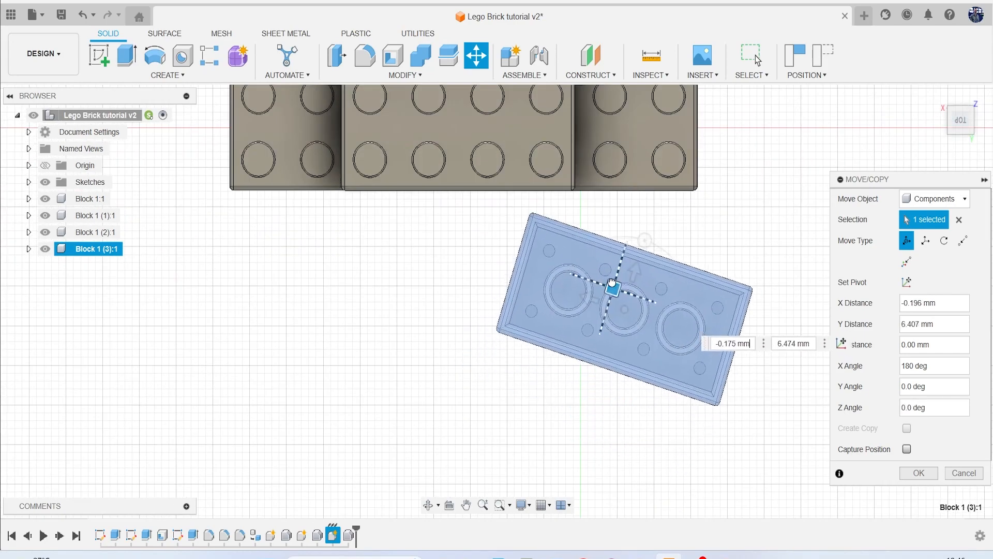
{"action": "left_click", "coordinate": [919, 473]}
{"action": "scroll", "coordinate": [791, 271], "scroll_direction": "down", "scroll_amount": 2}
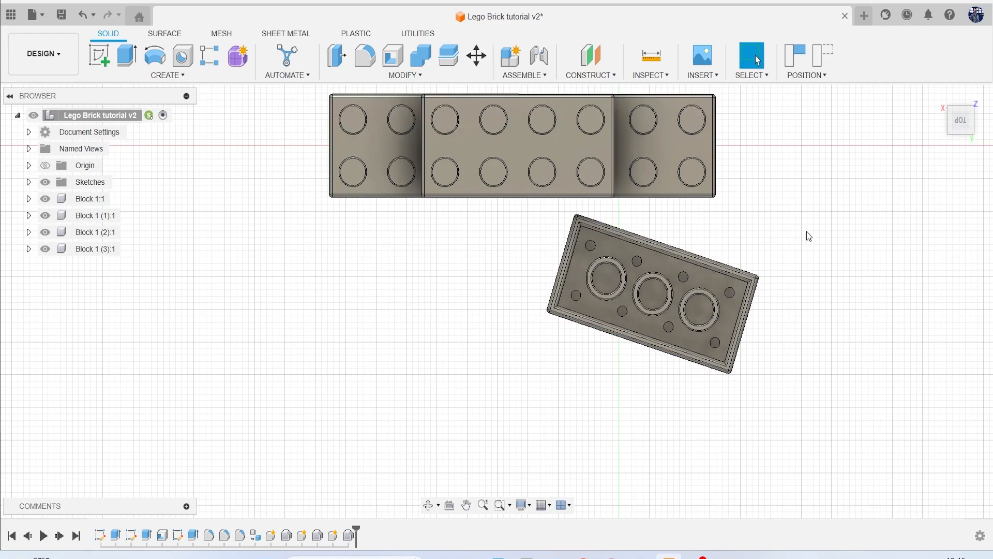
Open the Appearance settings and enlarge and reposition the dialog so more of the material library fits.
{"action": "mouse_move", "coordinate": [960, 125]}
{"action": "left_mouse_down"}
{"action": "mouse_move", "coordinate": [957, 78]}
{"action": "mouse_move", "coordinate": [892, 85]}
{"action": "mouse_move", "coordinate": [960, 82]}
{"action": "mouse_move", "coordinate": [918, 90]}
{"action": "mouse_move", "coordinate": [944, 88]}
{"action": "left_mouse_up"}
{"action": "mouse_move", "coordinate": [595, 246]}
{"action": "middle_mouse_down", "text": "shift"}
{"action": "mouse_move", "coordinate": [675, 212]}
{"action": "mouse_move", "coordinate": [694, 234]}
{"action": "middle_mouse_up", "text": "shift"}
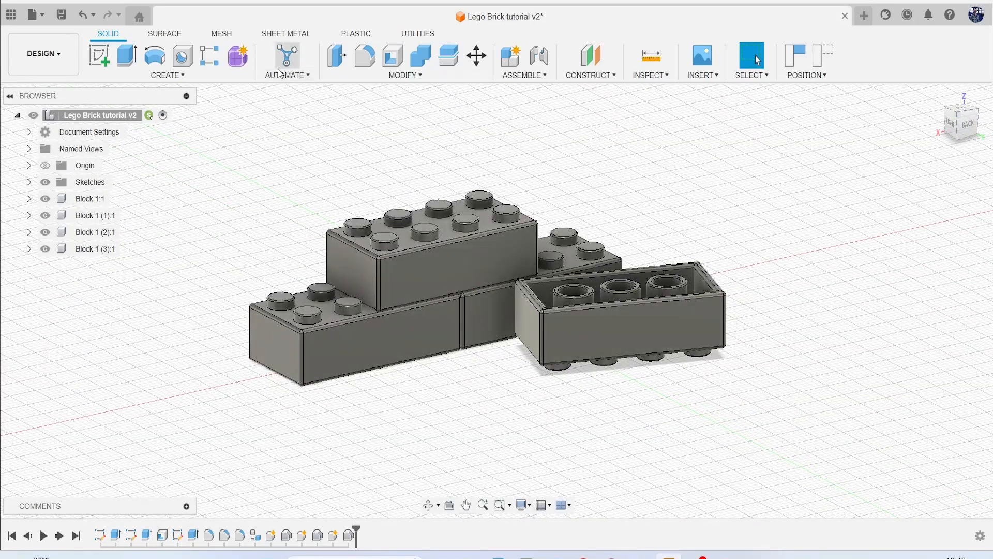
{"action": "left_click", "coordinate": [377, 77]}
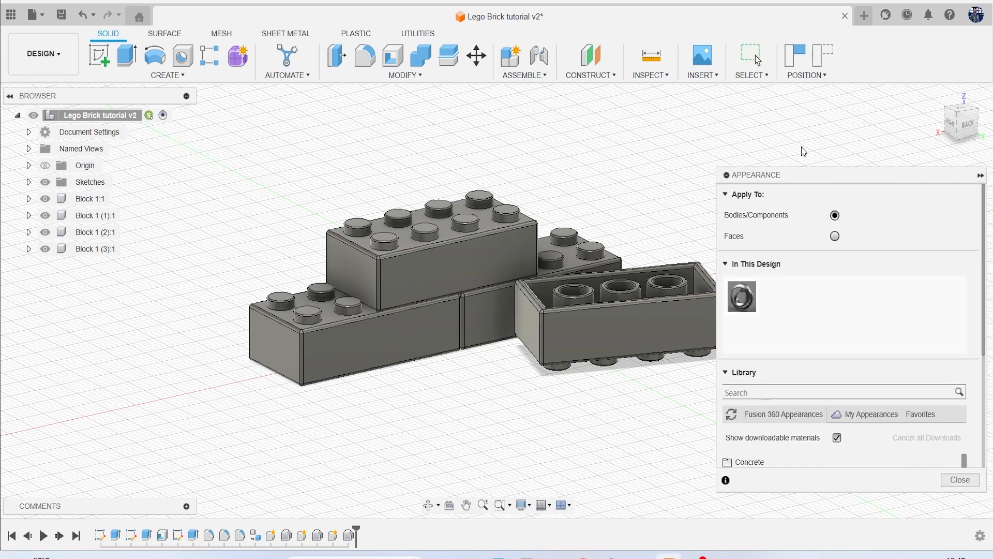
{"action": "left_click_drag", "start_coordinate": [944, 431], "coordinate": [958, 476]}
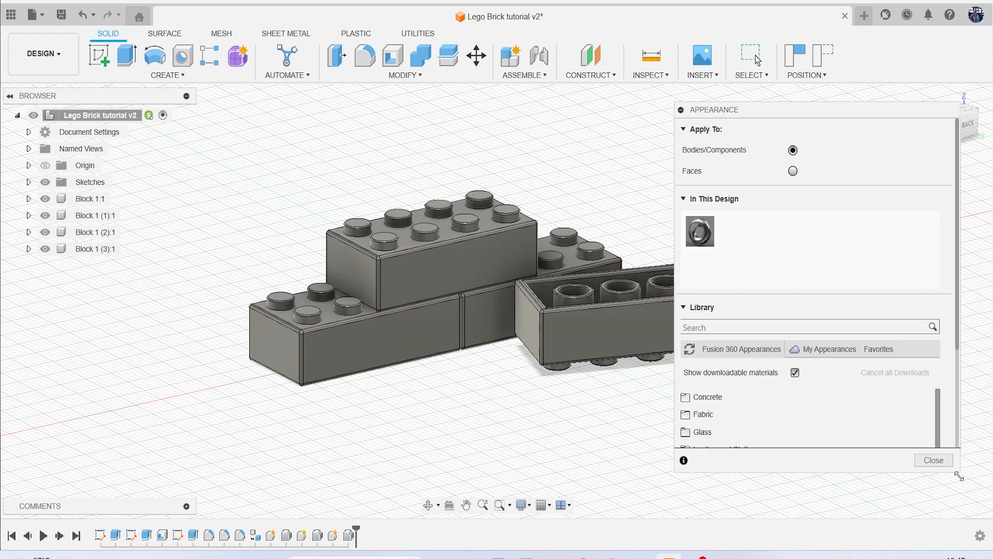
{"action": "left_click_drag", "start_coordinate": [967, 541], "coordinate": [971, 549]}
{"action": "left_click_drag", "start_coordinate": [794, 112], "coordinate": [818, 55]}
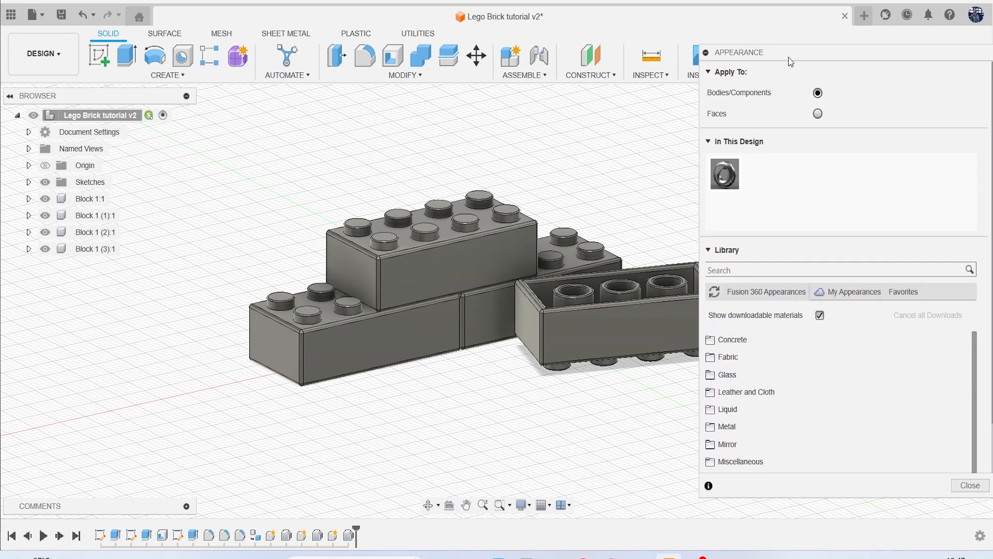
Add PA 12 - Nolon - PA 603-CF (with EOS P 3D Printers) from the Plastic library to the design's appearances.
{"action": "scroll", "coordinate": [855, 424], "scroll_direction": "down", "scroll_amount": 2}
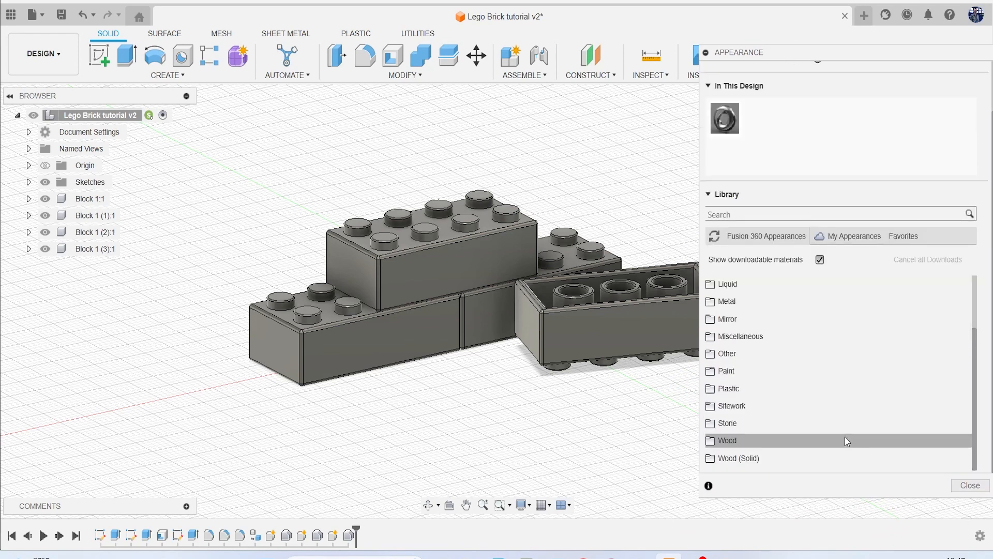
{"action": "left_click", "coordinate": [861, 392]}
{"action": "scroll", "coordinate": [863, 395], "scroll_direction": "down", "scroll_amount": 10}
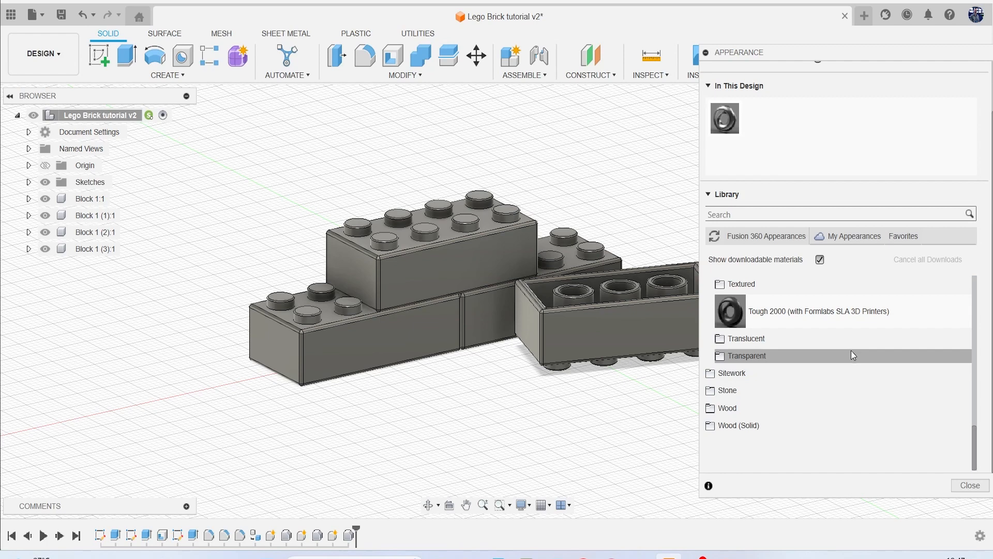
{"action": "scroll", "coordinate": [853, 356], "scroll_direction": "up", "scroll_amount": 10}
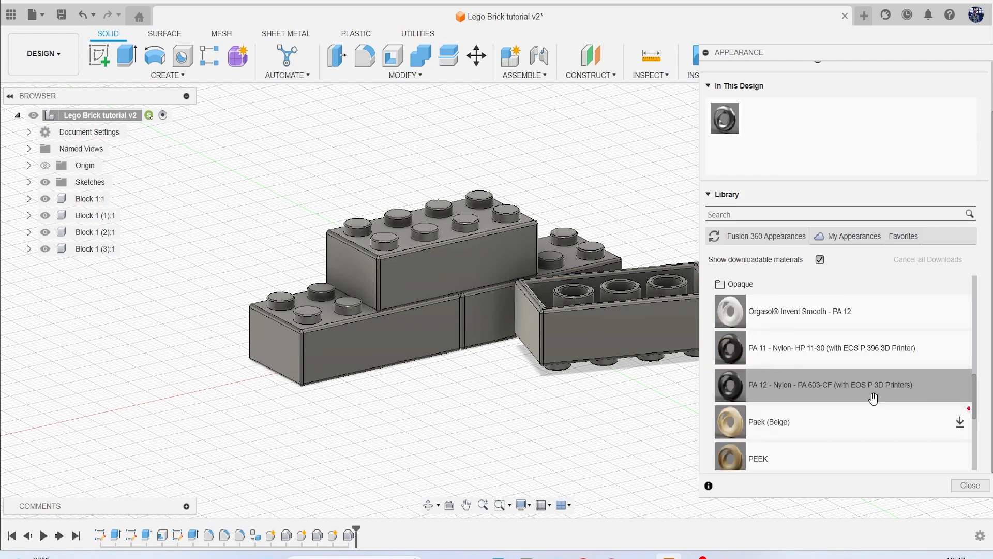
{"action": "left_click_drag", "start_coordinate": [876, 396], "coordinate": [758, 120]}
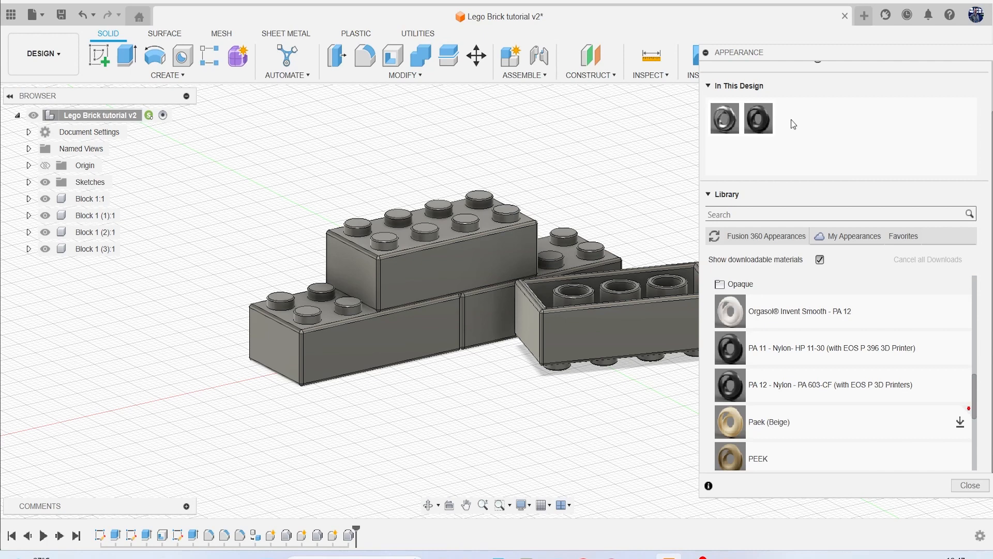
Recolour the nylon appearance to red (RGB 247, 69, 69) and apply it to the upside-down brick.
{"action": "double_click", "coordinate": [759, 125]}
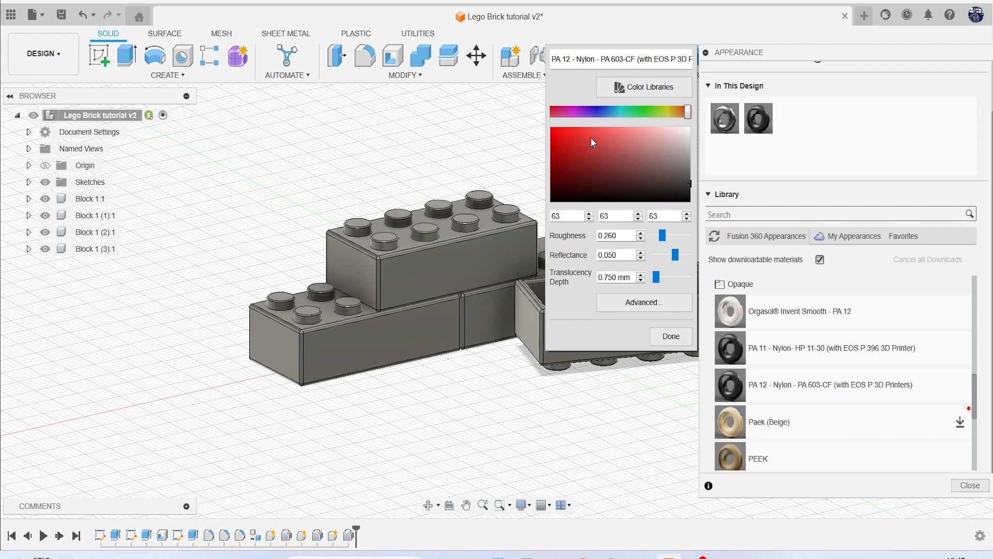
{"action": "mouse_move", "coordinate": [616, 182]}
{"action": "left_mouse_down"}
{"action": "mouse_move", "coordinate": [575, 151]}
{"action": "mouse_move", "coordinate": [585, 132]}
{"action": "left_mouse_up"}
{"action": "left_click", "coordinate": [672, 337]}
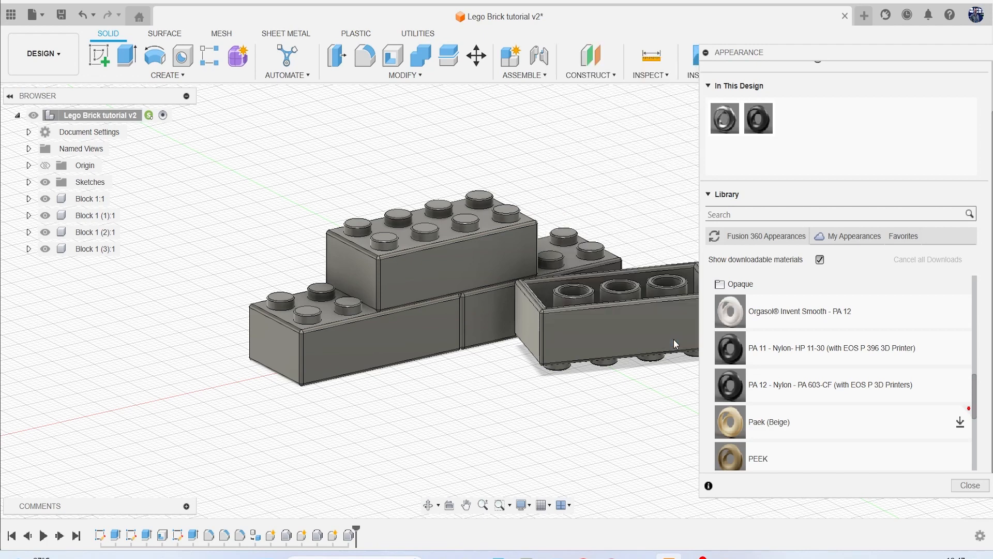
{"action": "left_click_drag", "start_coordinate": [758, 118], "coordinate": [646, 327]}
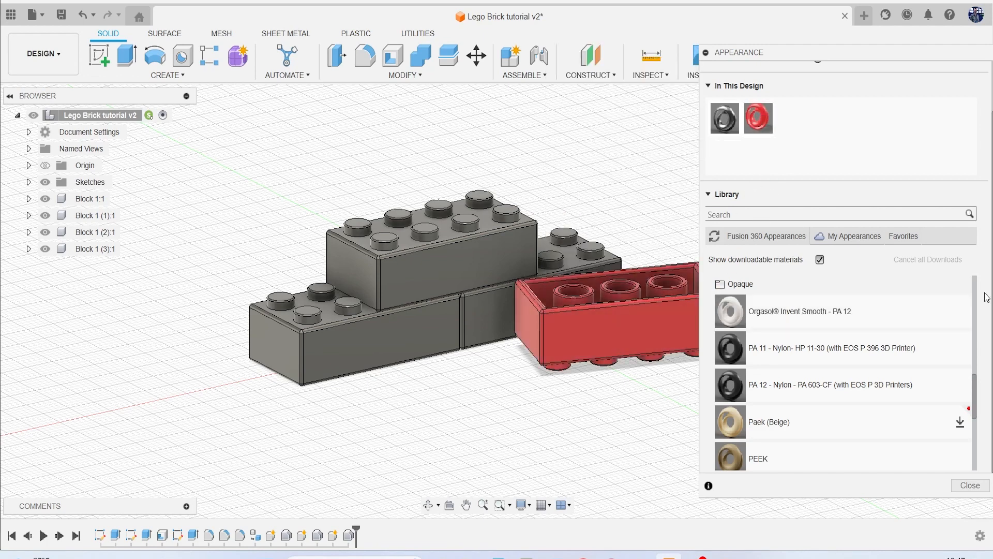
Duplicate the red appearance, recolour the copy to green (RGB 104, 247, 69), and apply it to the upper brick.
{"action": "right_click", "coordinate": [757, 123]}
{"action": "left_click", "coordinate": [801, 147]}
{"action": "double_click", "coordinate": [794, 118]}
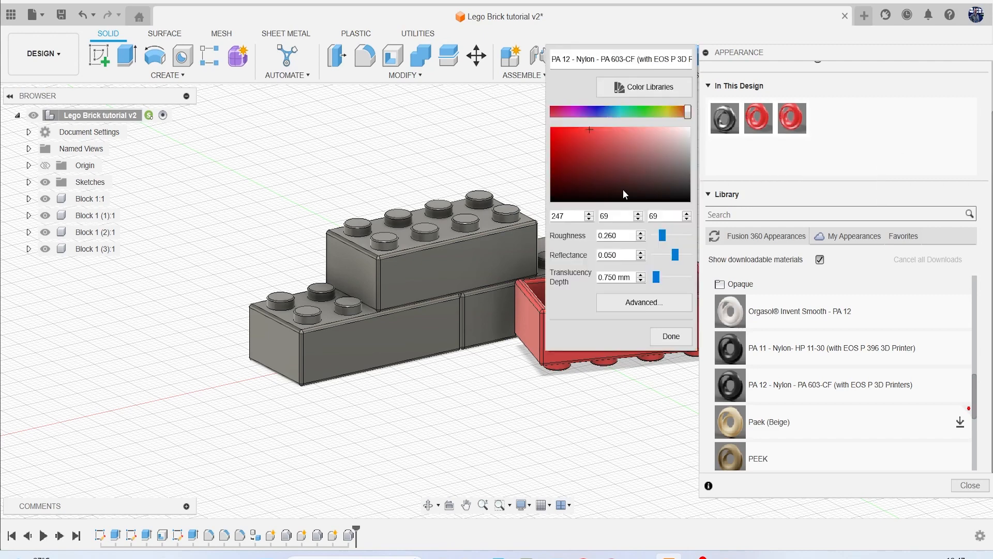
{"action": "left_click_drag", "start_coordinate": [671, 118], "coordinate": [646, 114]}
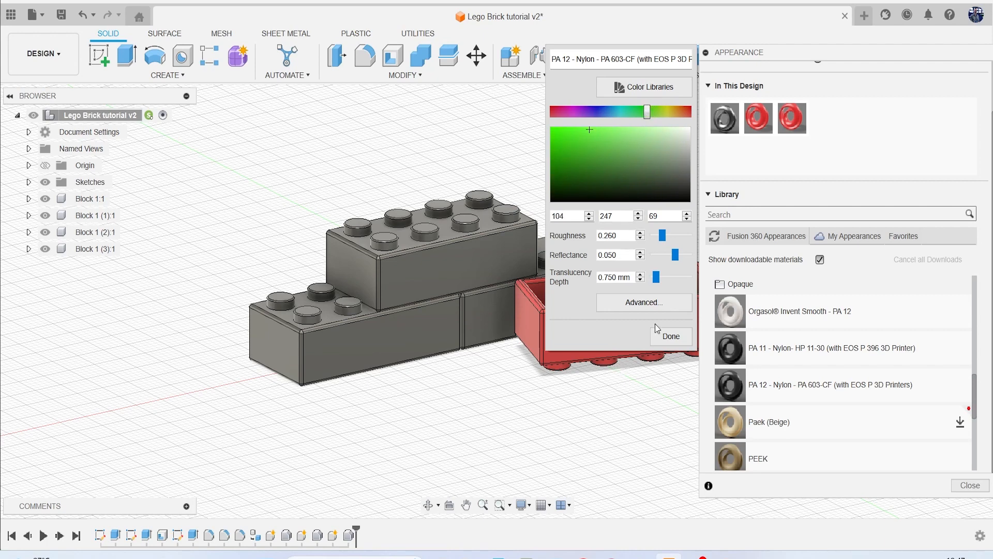
{"action": "left_click", "coordinate": [670, 336]}
{"action": "left_click_drag", "start_coordinate": [798, 125], "coordinate": [512, 235]}
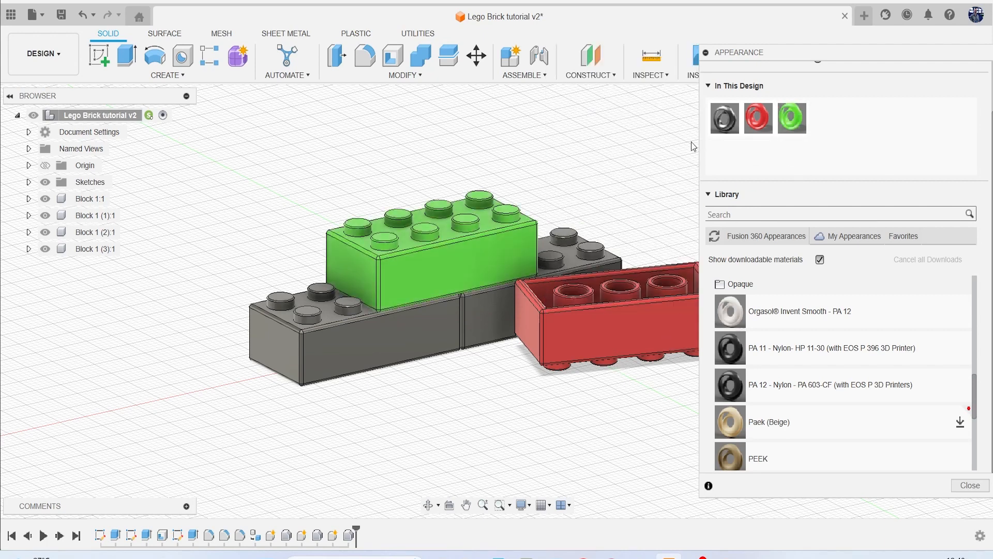
Duplicate the green appearance, recolour the copy to blue, and apply it to the front lower brick.
{"action": "right_click", "coordinate": [784, 116]}
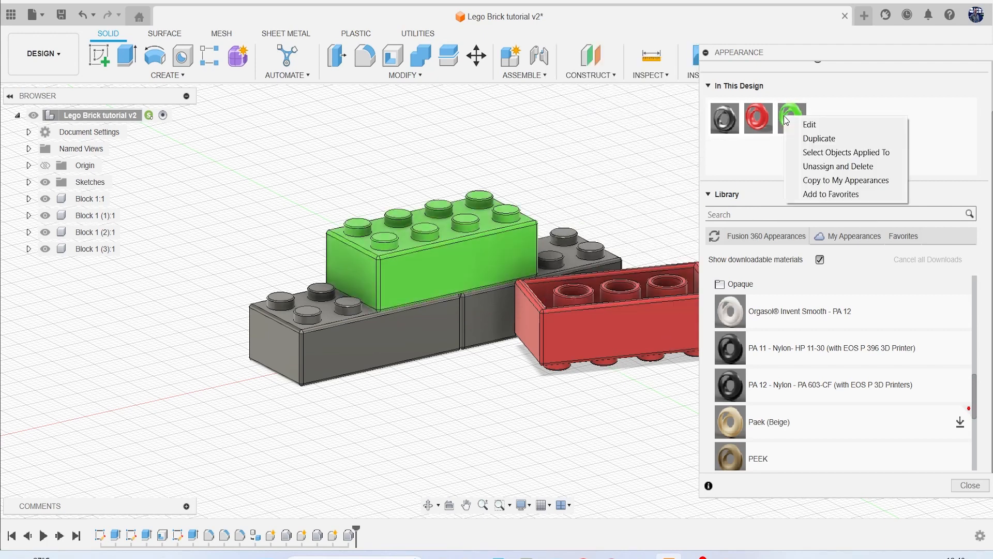
{"action": "left_click", "coordinate": [807, 139]}
{"action": "double_click", "coordinate": [827, 124]}
{"action": "left_click_drag", "start_coordinate": [648, 112], "coordinate": [613, 112]}
{"action": "left_click", "coordinate": [671, 336]}
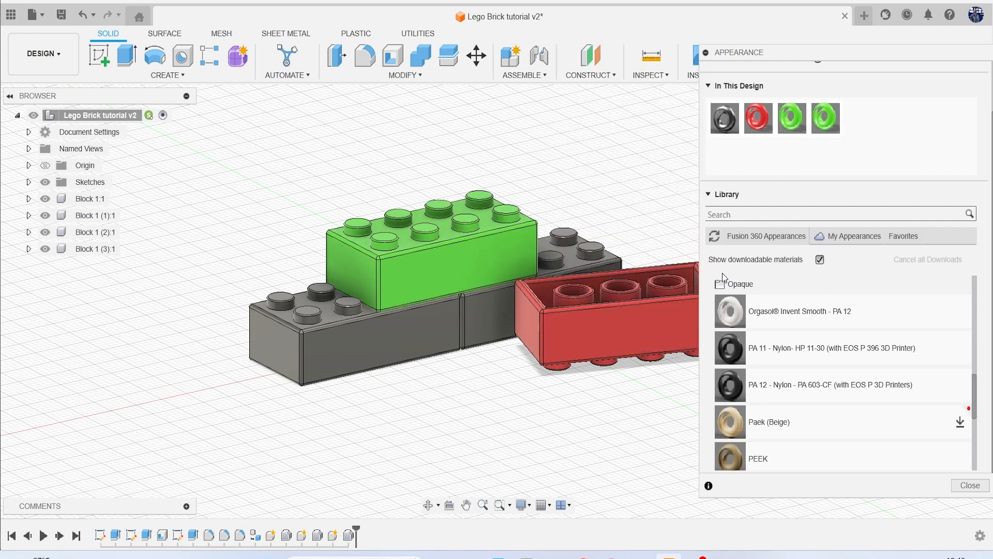
{"action": "left_click_drag", "start_coordinate": [825, 118], "coordinate": [388, 332]}
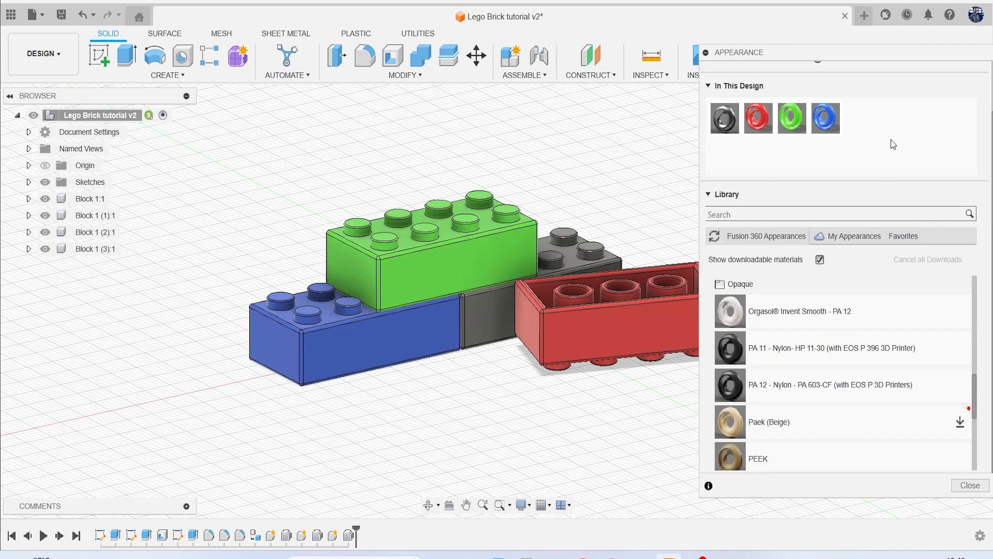
Duplicate the blue appearance, recolour the copy to magenta, apply it to the remaining grey brick, and close the Appearance settings.
{"action": "right_click", "coordinate": [827, 128]}
{"action": "left_click", "coordinate": [750, 119]}
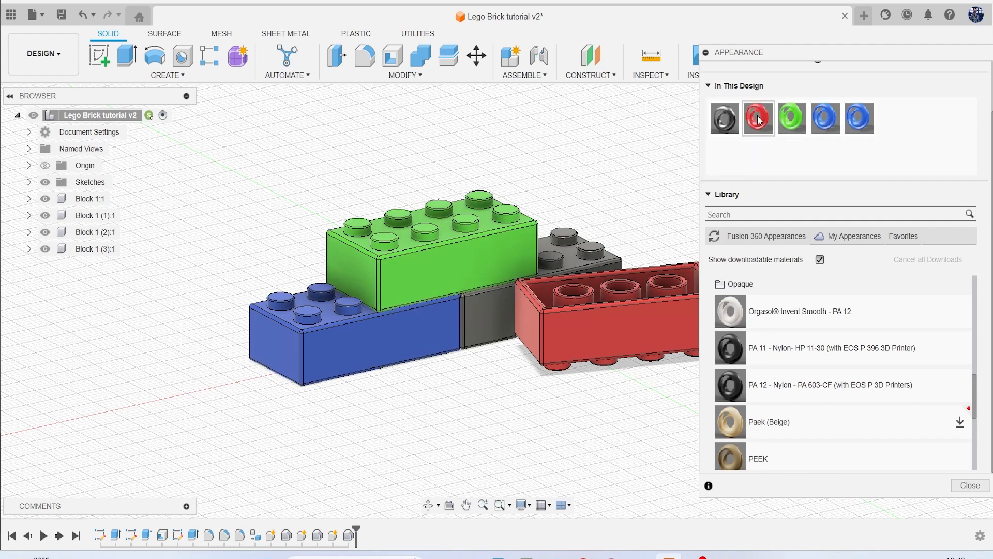
{"action": "double_click", "coordinate": [859, 118]}
{"action": "left_click_drag", "start_coordinate": [603, 113], "coordinate": [572, 113]}
{"action": "left_click", "coordinate": [671, 336]}
{"action": "left_click_drag", "start_coordinate": [851, 127], "coordinate": [577, 256]}
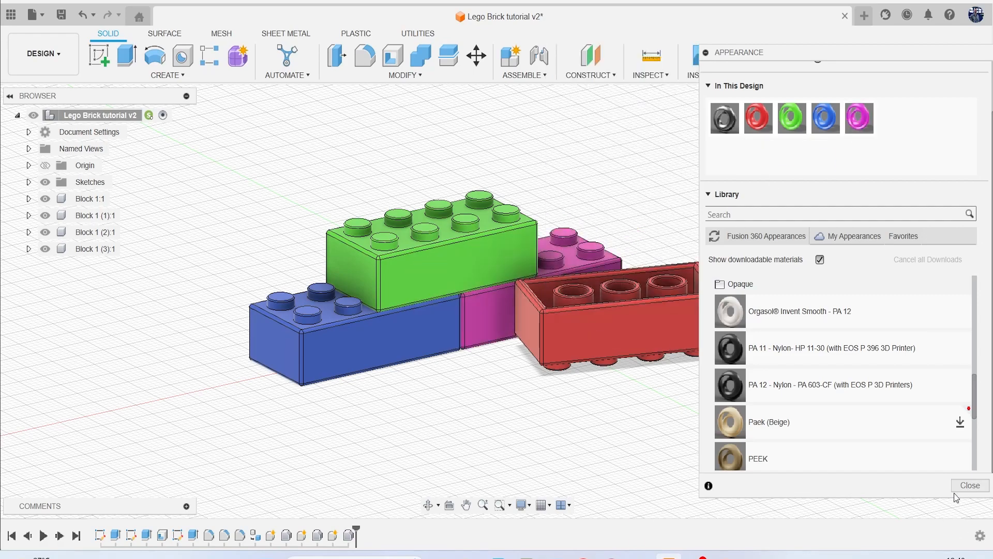
{"action": "left_click", "coordinate": [968, 486]}
Switch to the Render workspace and start an in-canvas render of the coloured bricks, seen from slightly higher up.
{"action": "mouse_move", "coordinate": [961, 126]}
{"action": "left_mouse_down"}
{"action": "mouse_move", "coordinate": [977, 130]}
{"action": "mouse_move", "coordinate": [981, 88]}
{"action": "mouse_move", "coordinate": [956, 127]}
{"action": "left_mouse_up"}
{"action": "left_click", "coordinate": [21, 57]}
{"action": "left_click", "coordinate": [62, 136]}
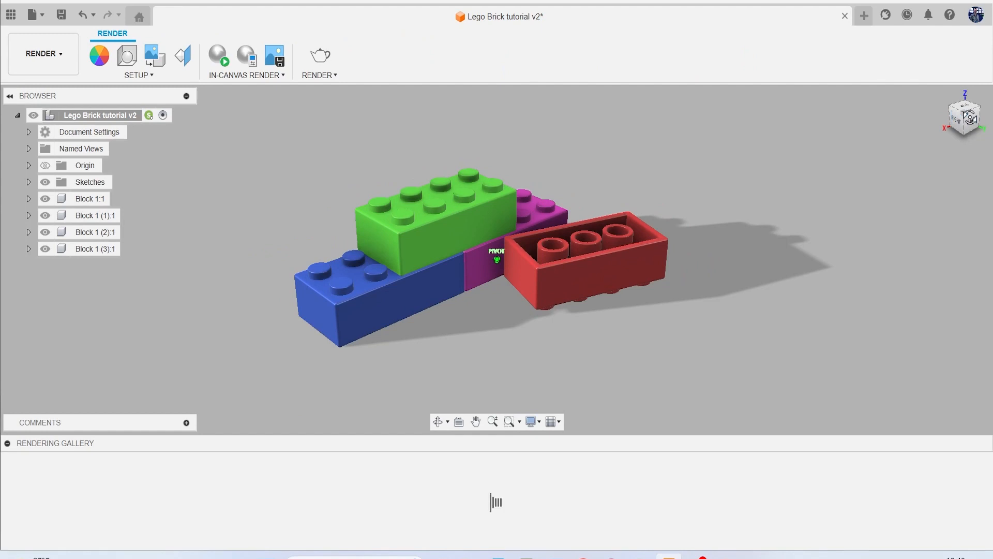
{"action": "scroll", "coordinate": [336, 287], "scroll_direction": "up", "scroll_amount": 6}
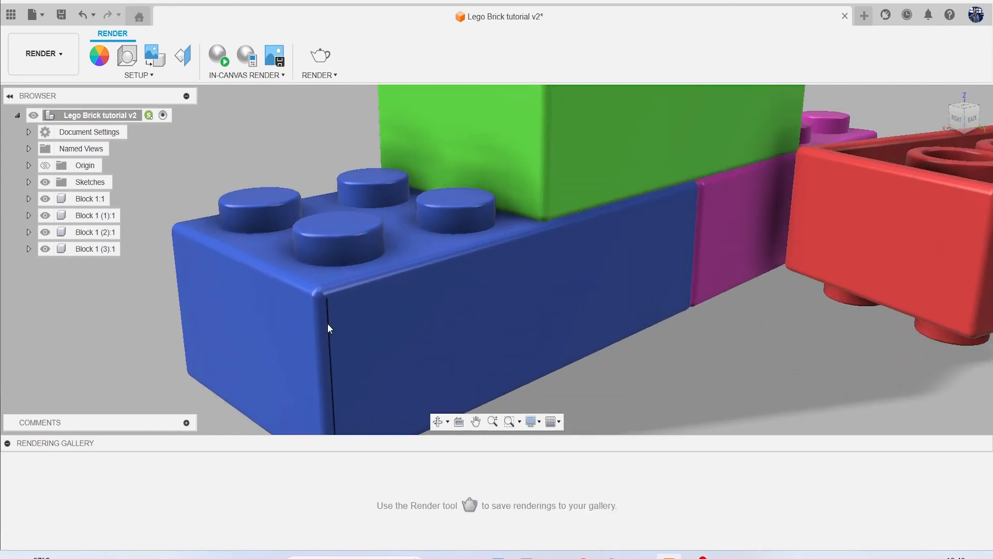
{"action": "scroll", "coordinate": [328, 324], "scroll_direction": "down", "scroll_amount": 6}
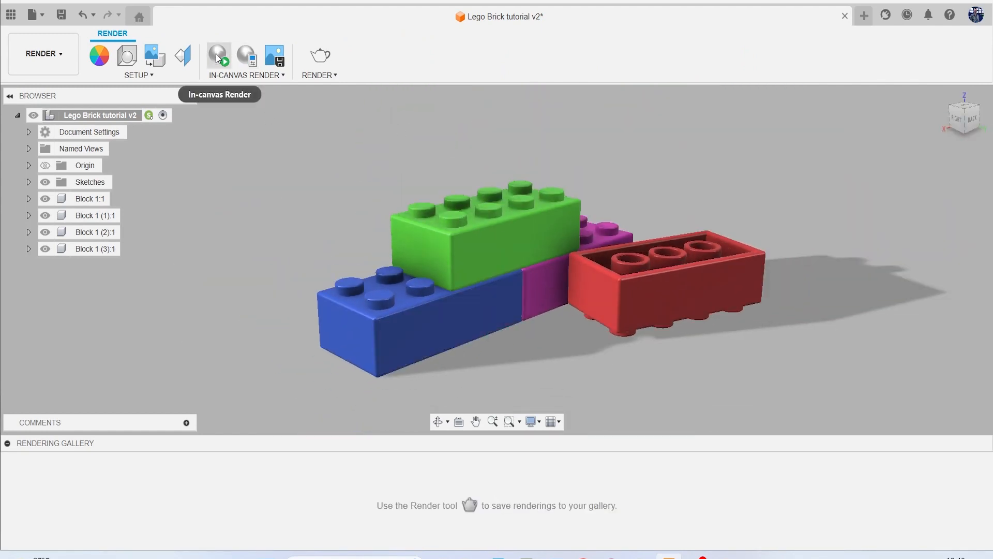
{"action": "left_click", "coordinate": [215, 53]}
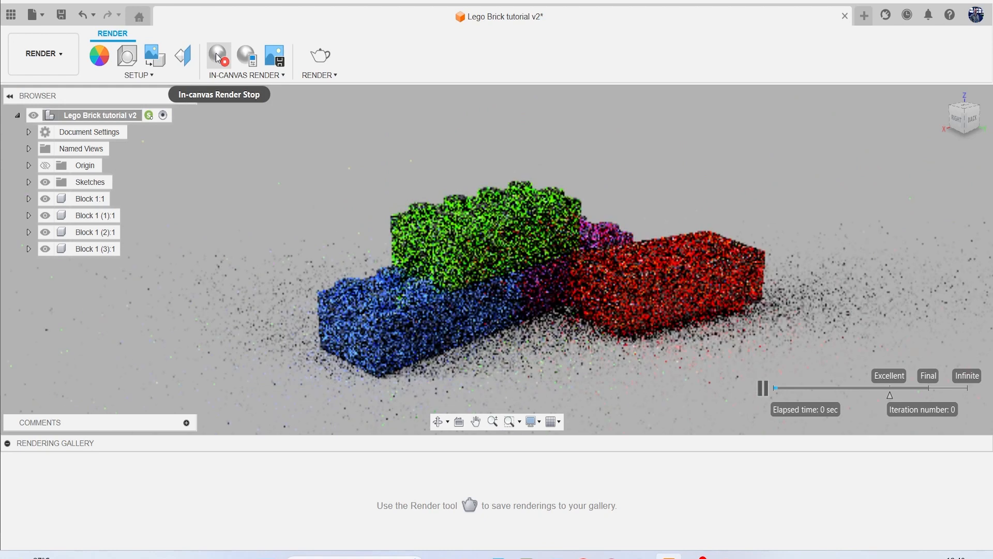
{"action": "left_click_drag", "start_coordinate": [963, 133], "coordinate": [941, 162]}
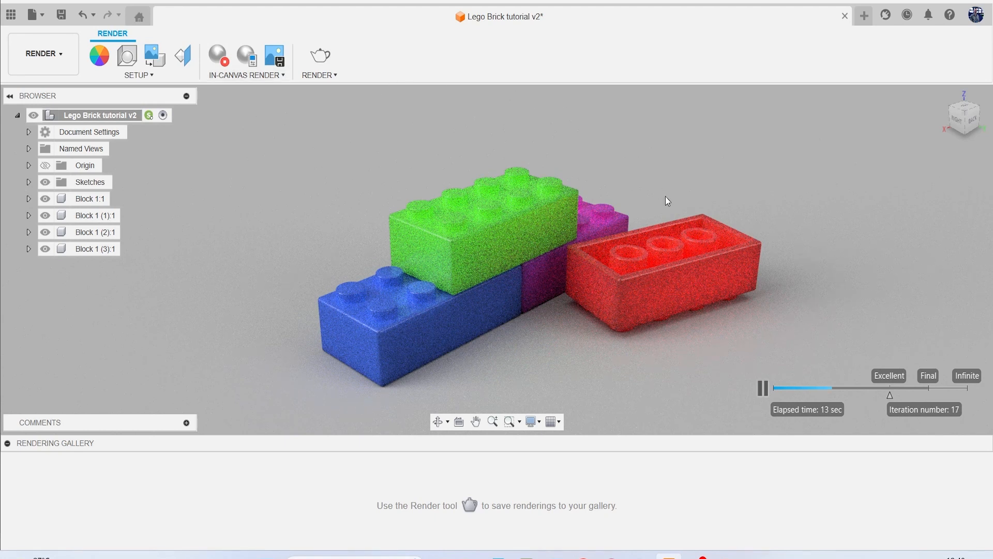
Set the red plastic appearance's reflectance to 0.012 and its translucency depth to 0.000 mm.
{"action": "key", "text": "a"}
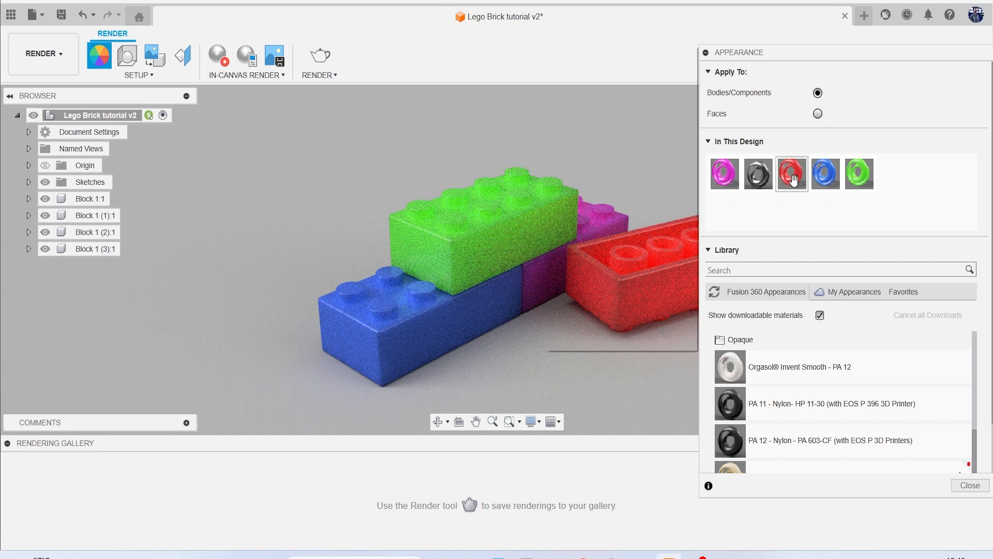
{"action": "double_click", "coordinate": [792, 175]}
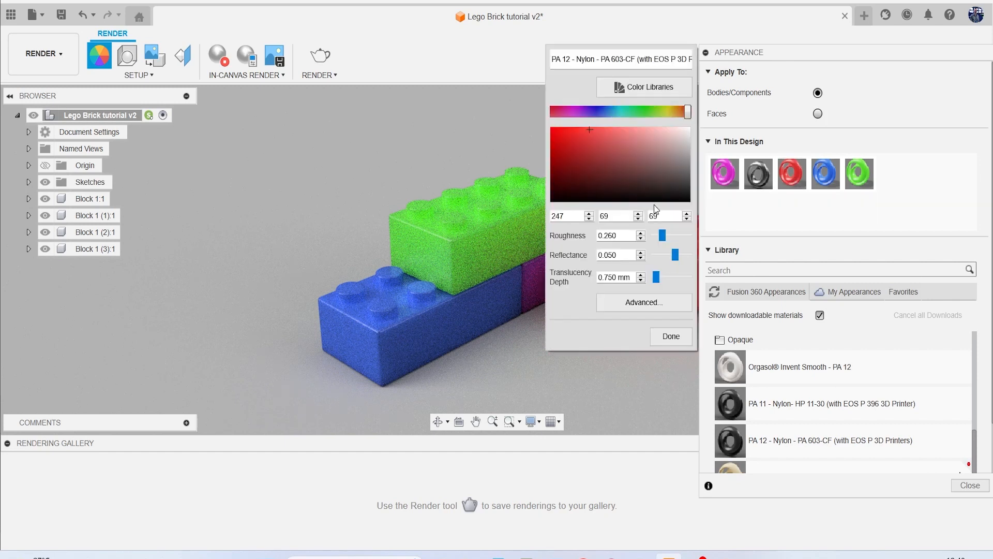
{"action": "left_click", "coordinate": [662, 256]}
{"action": "left_click_drag", "start_coordinate": [663, 255], "coordinate": [657, 255]}
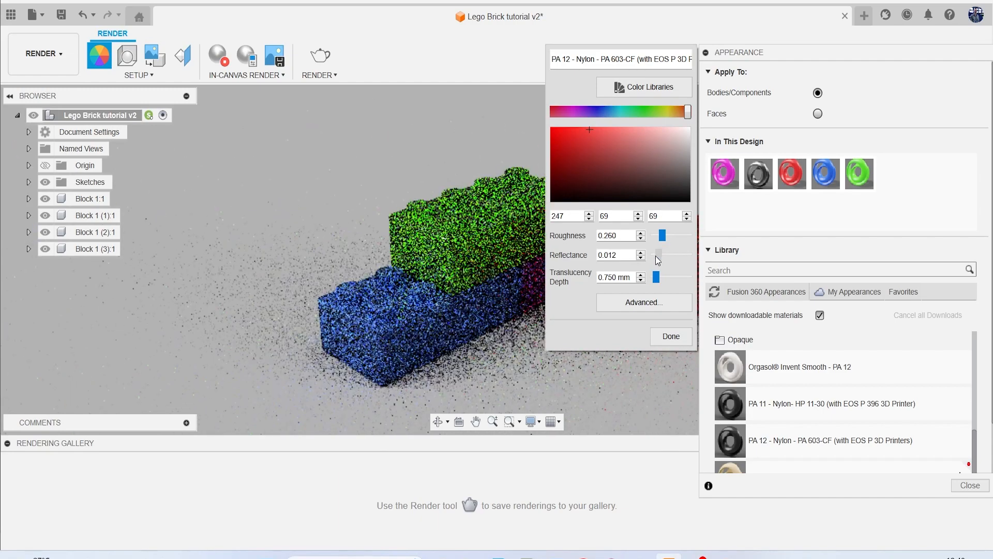
{"action": "left_click", "coordinate": [653, 277]}
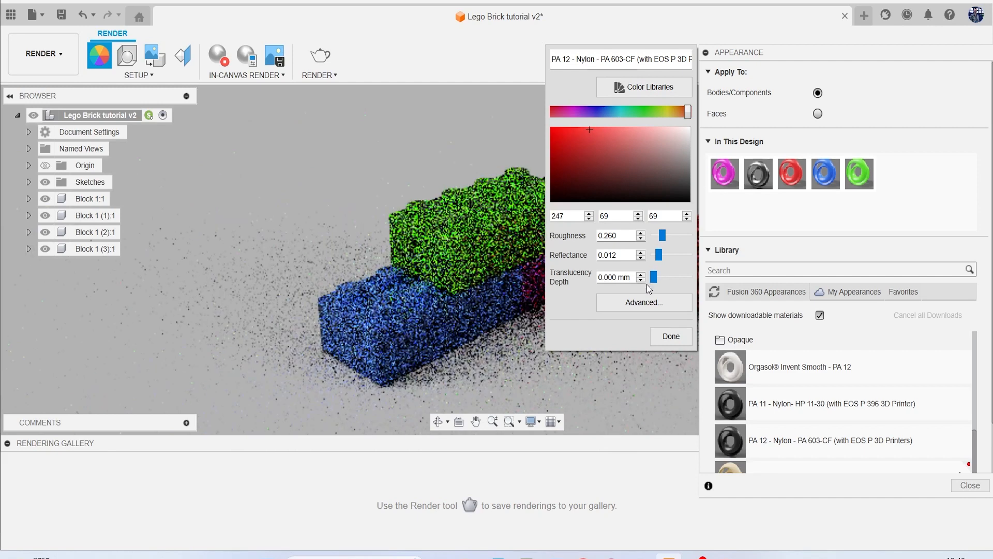
{"action": "left_click", "coordinate": [667, 339]}
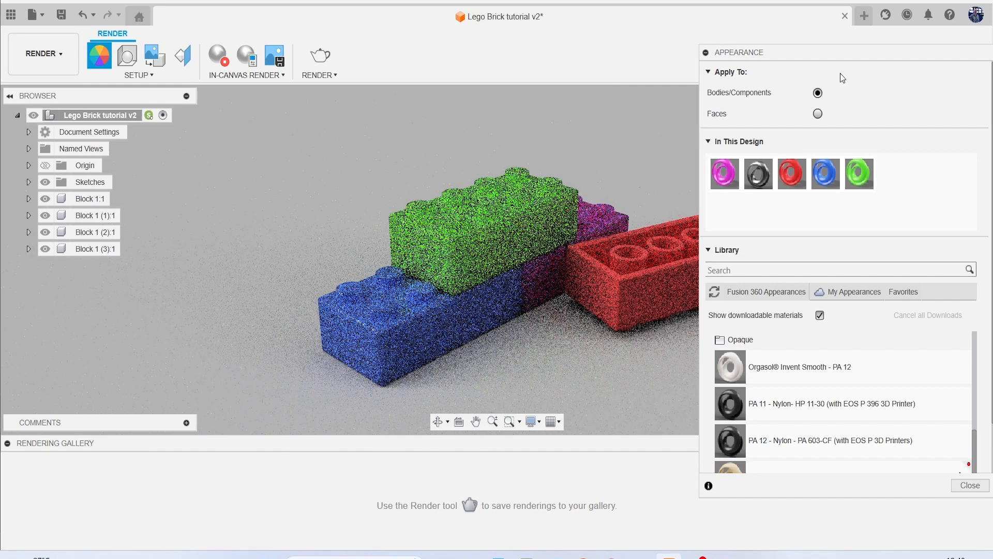
Recheck the red appearance's settings and give the blue appearance the same 0.012 reflectance, reducing its translucency depth to the minimum.
{"action": "double_click", "coordinate": [827, 178]}
{"action": "double_click", "coordinate": [793, 183]}
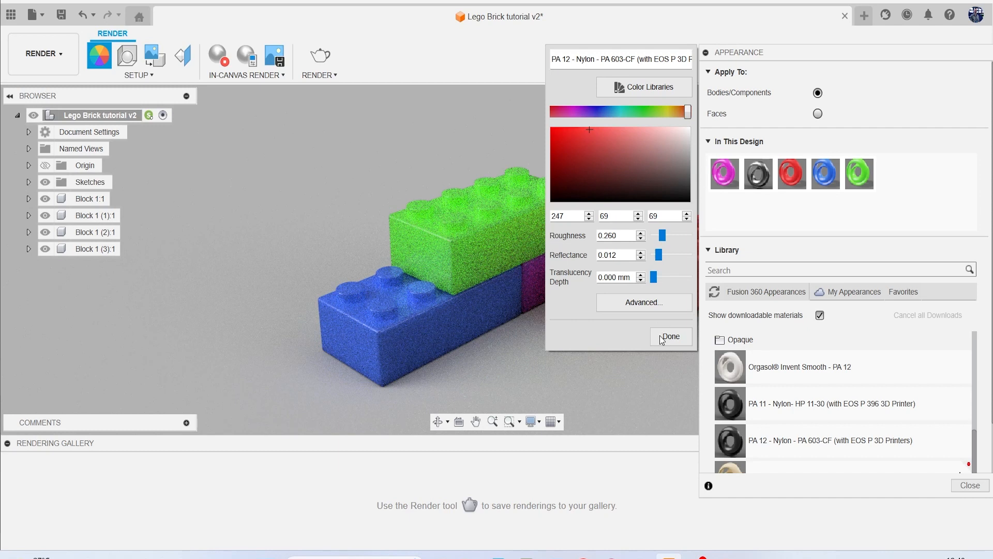
{"action": "left_click", "coordinate": [660, 340]}
{"action": "double_click", "coordinate": [829, 178]}
{"action": "left_click", "coordinate": [627, 254]}
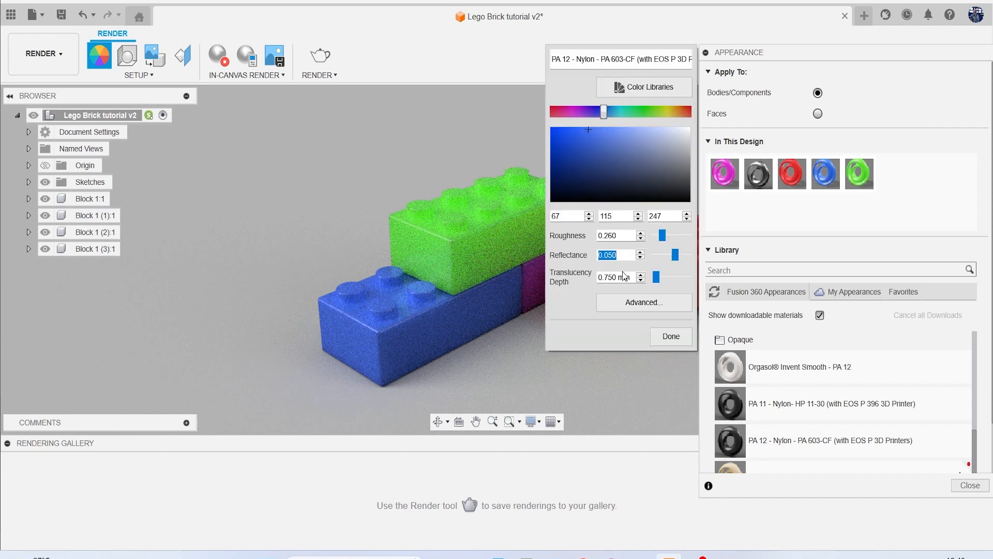
{"action": "type", "text": ".012"}
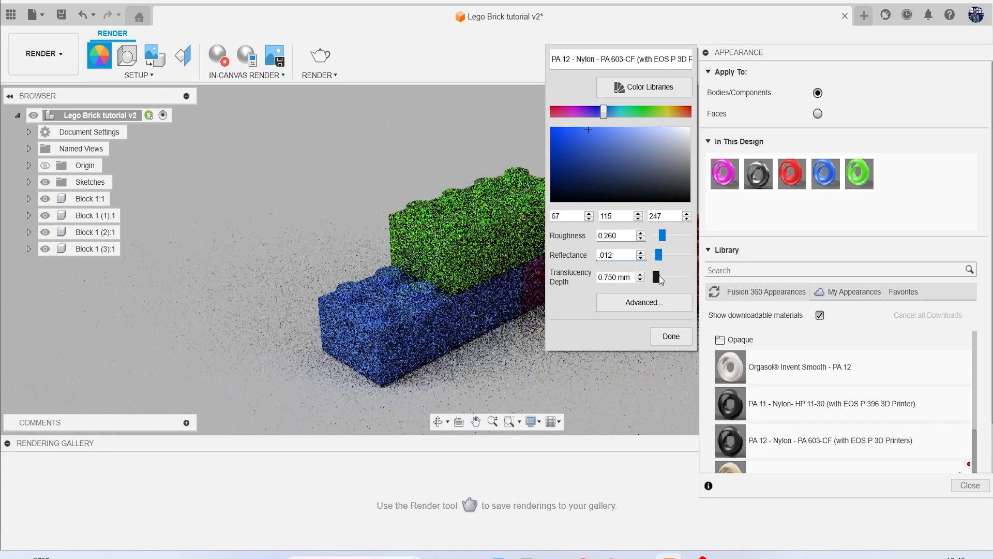
{"action": "left_click_drag", "start_coordinate": [658, 277], "coordinate": [643, 288]}
{"action": "left_click", "coordinate": [671, 336]}
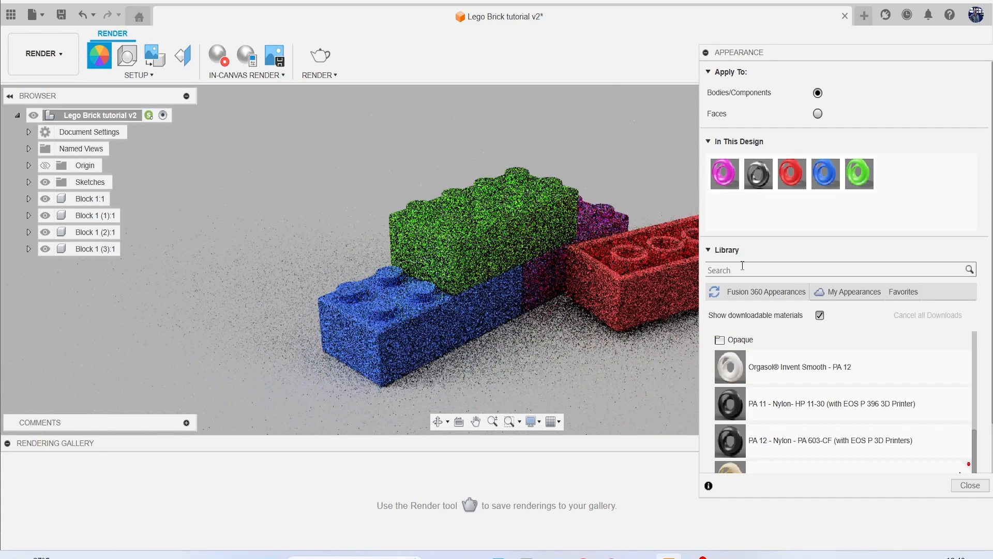
Set the green appearance's reflectance to 0.012 and its translucency depth to 0.000 mm.
{"action": "double_click", "coordinate": [859, 180]}
{"action": "left_click", "coordinate": [616, 256]}
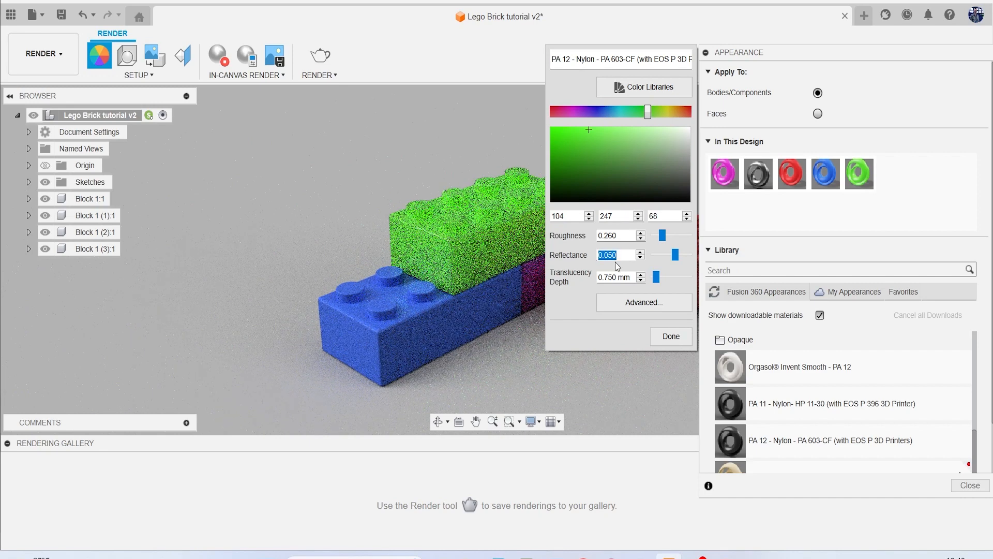
{"action": "type", "text": ".012"}
{"action": "left_click", "coordinate": [642, 280]}
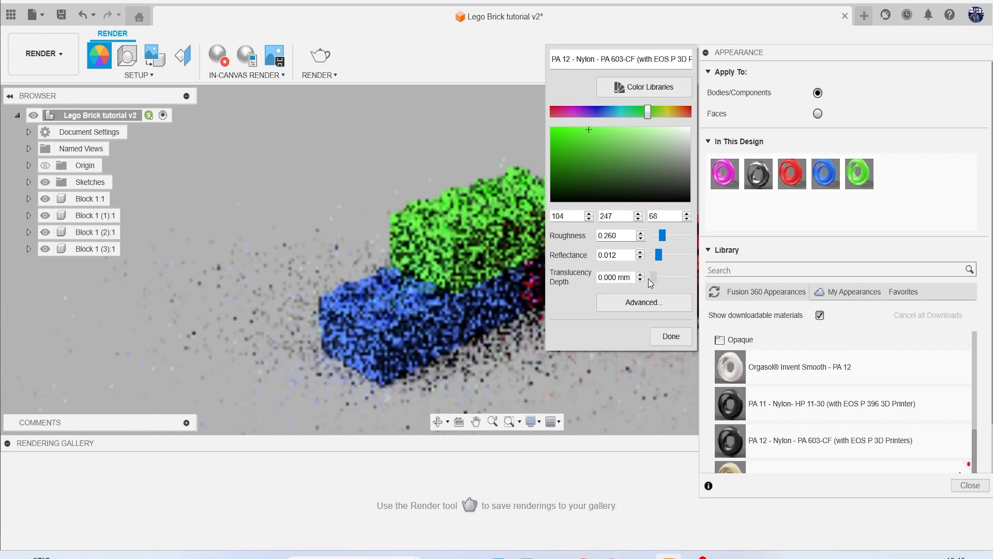
{"action": "left_click", "coordinate": [671, 336]}
Set the magenta appearance's reflectance to 0.012 and close the Appearance settings.
{"action": "double_click", "coordinate": [725, 174]}
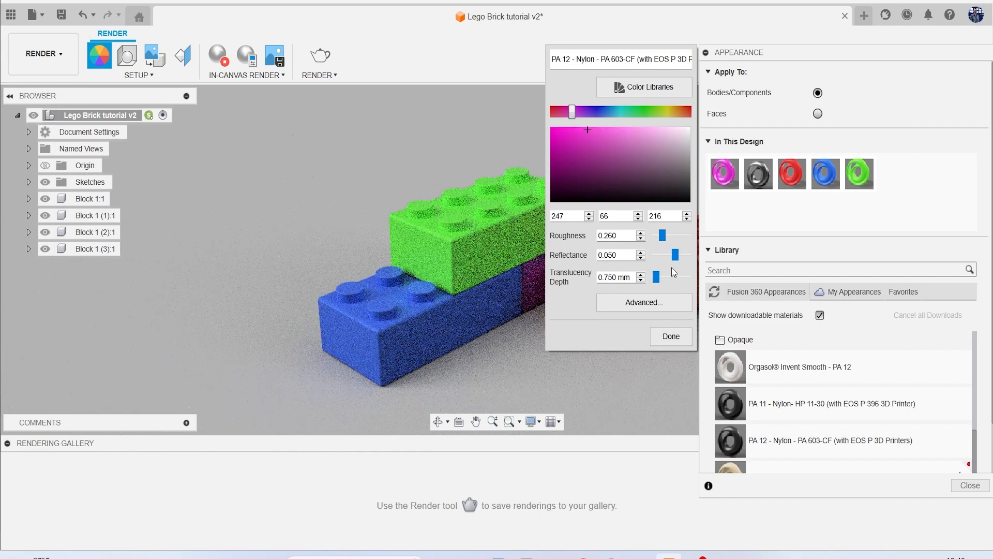
{"action": "left_click", "coordinate": [622, 254]}
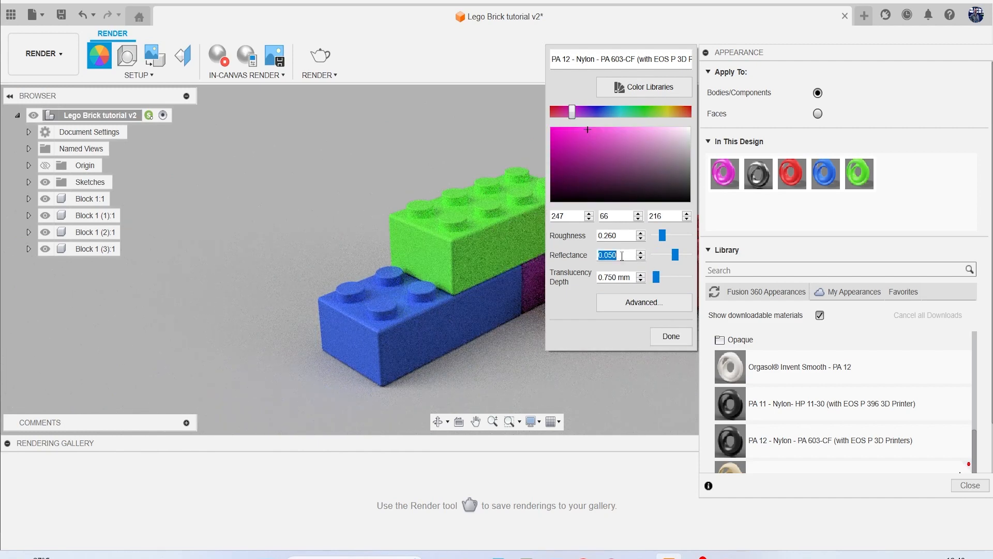
{"action": "type", "text": "0.012"}
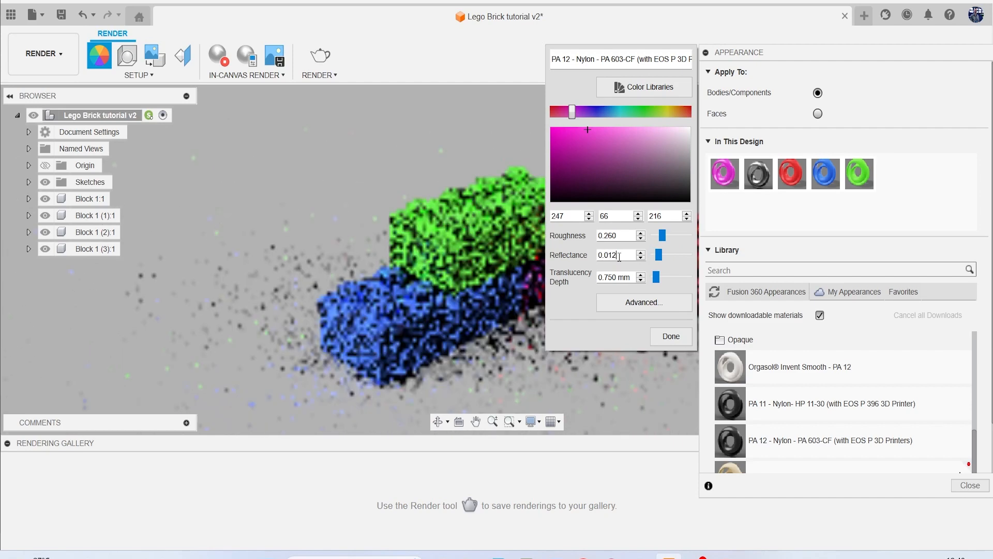
{"action": "left_click", "coordinate": [672, 337]}
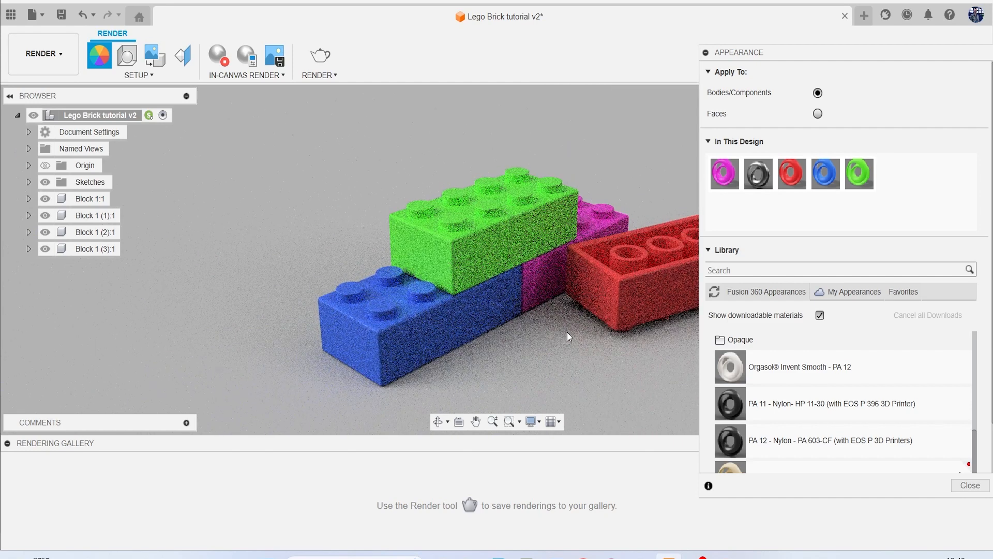
{"action": "left_click", "coordinate": [970, 485]}
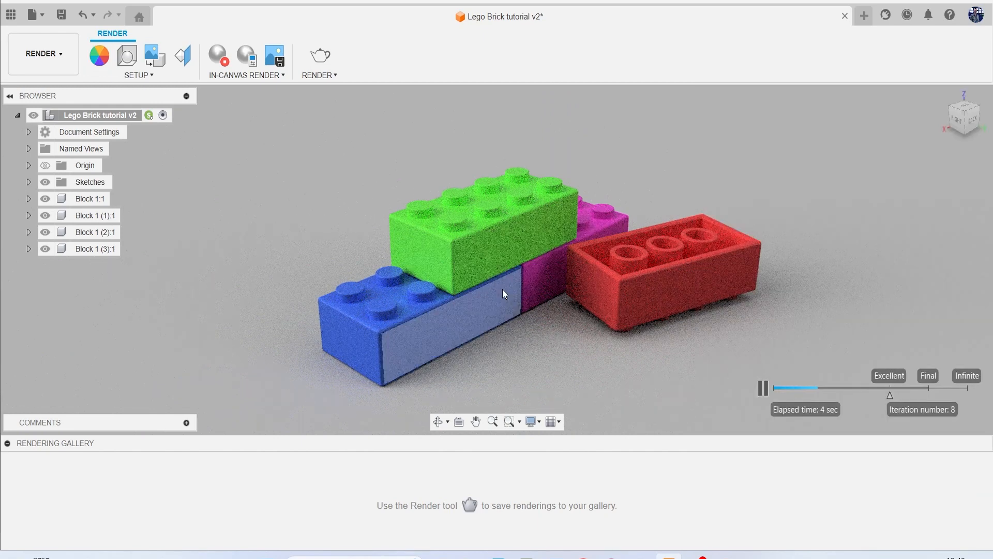
Stop the in-canvas render, return to the Design workspace, and save a new version of the design.
{"action": "left_click", "coordinate": [218, 55]}
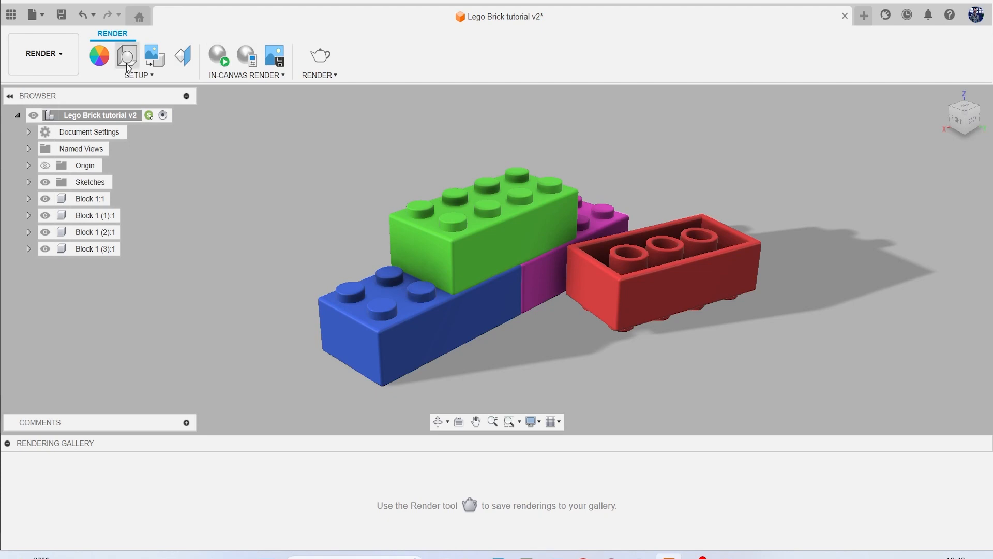
{"action": "left_click", "coordinate": [46, 69]}
{"action": "left_click", "coordinate": [46, 86]}
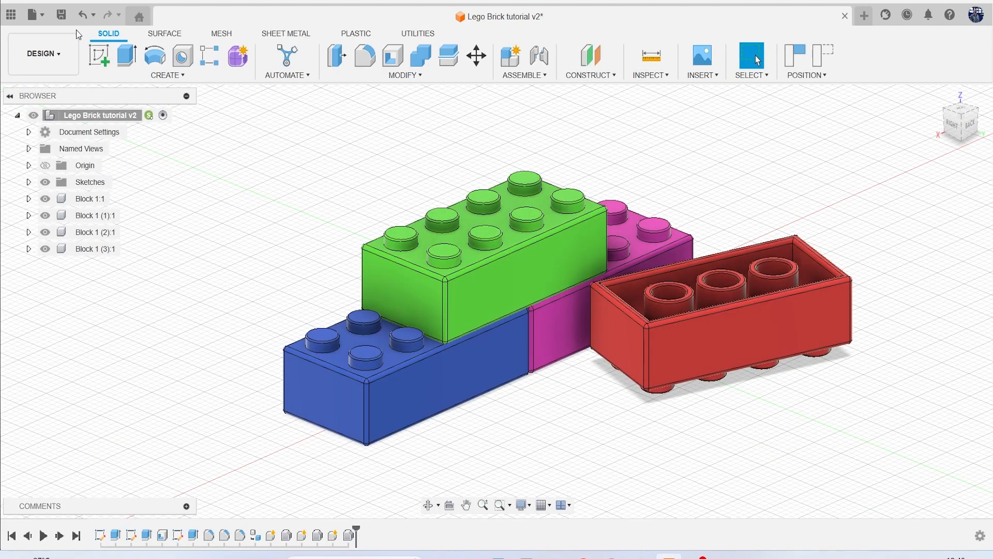
{"action": "left_click", "coordinate": [62, 15]}
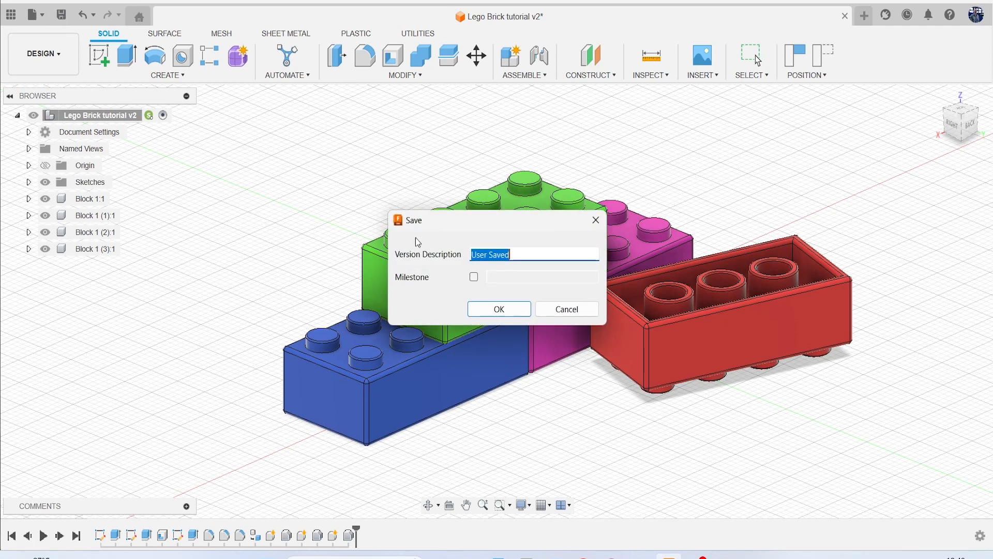
{"action": "left_click", "coordinate": [494, 310]}
Insert the kisspng-monochrome scratches image from the computer's Downloads folder as a decal on the green brick's long side face.
{"action": "left_click", "coordinate": [712, 78]}
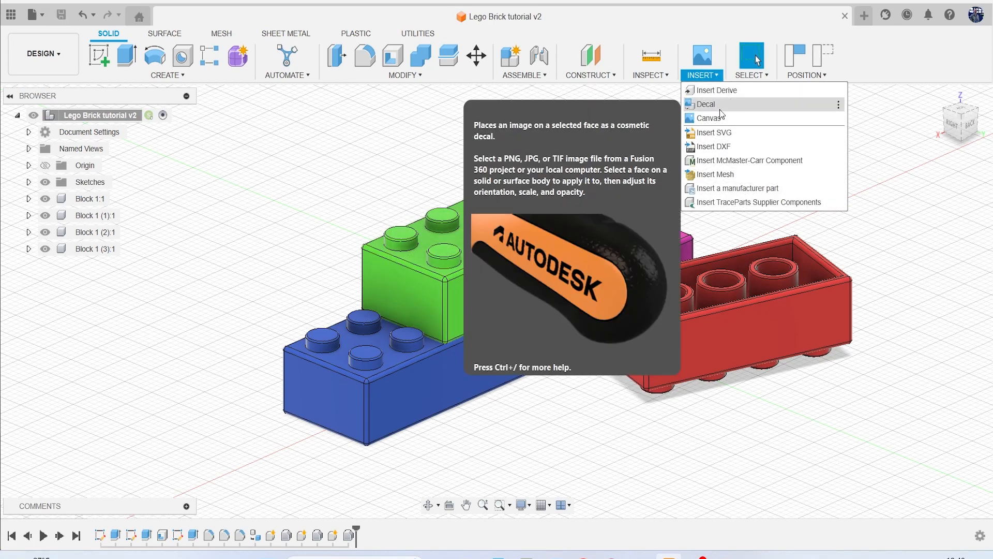
{"action": "left_click", "coordinate": [718, 106]}
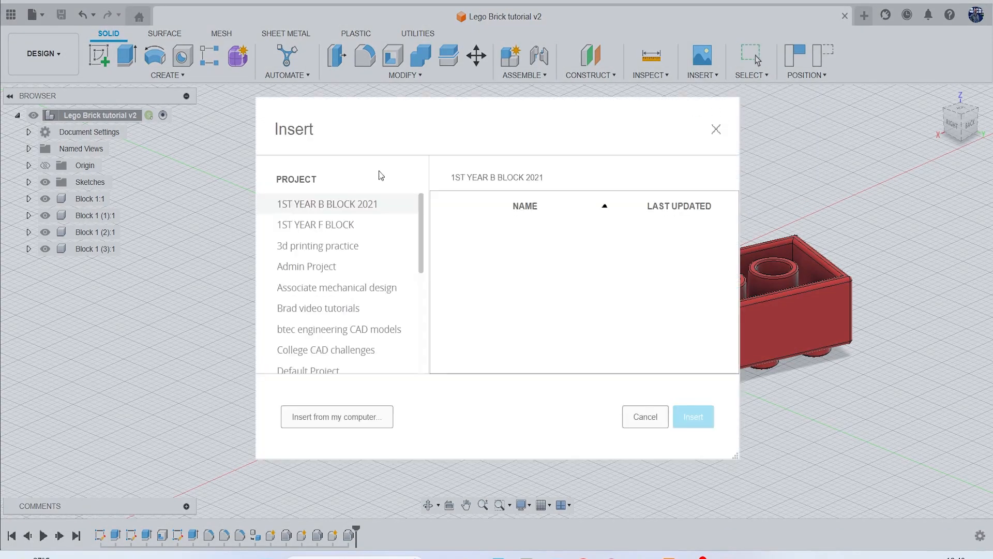
{"action": "left_click", "coordinate": [335, 415]}
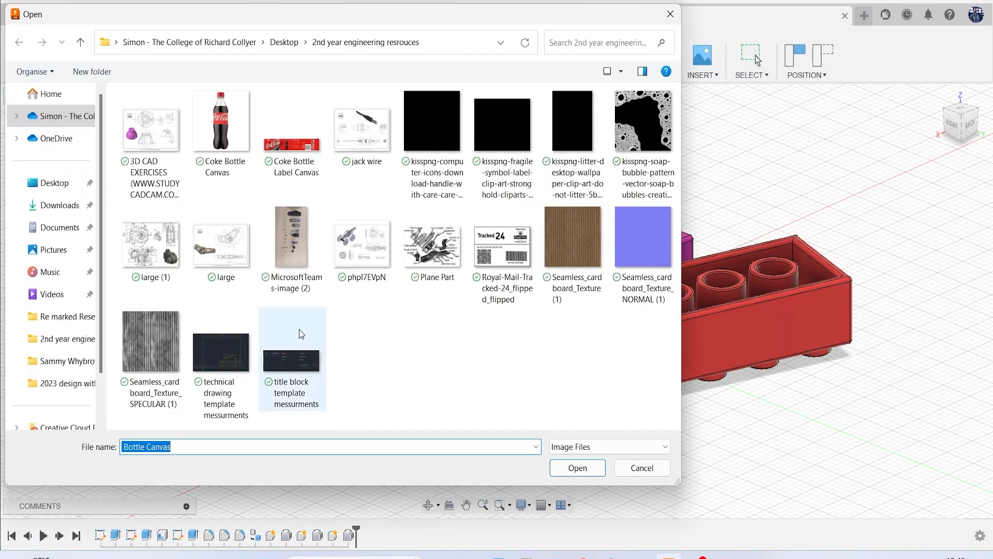
{"action": "left_click", "coordinate": [69, 207]}
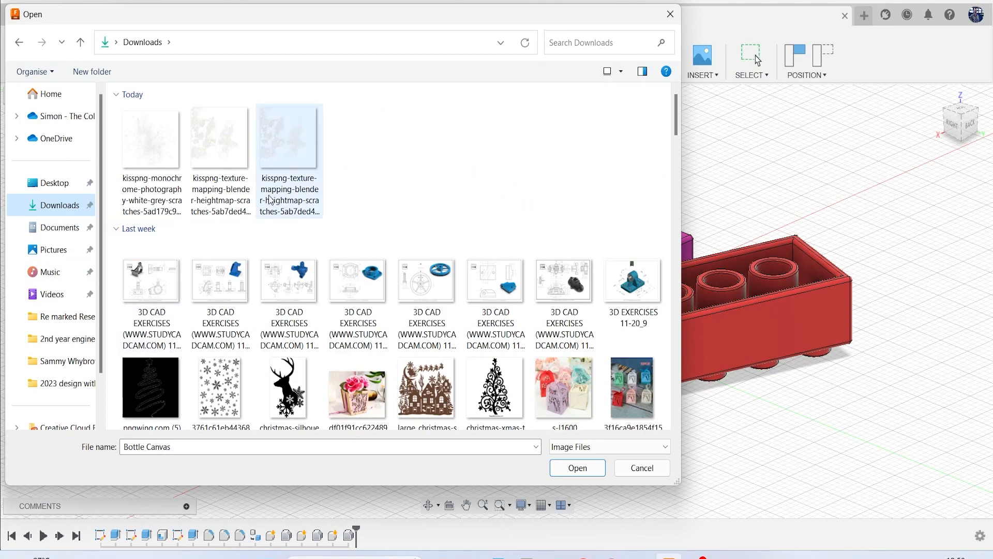
{"action": "double_click", "coordinate": [151, 154]}
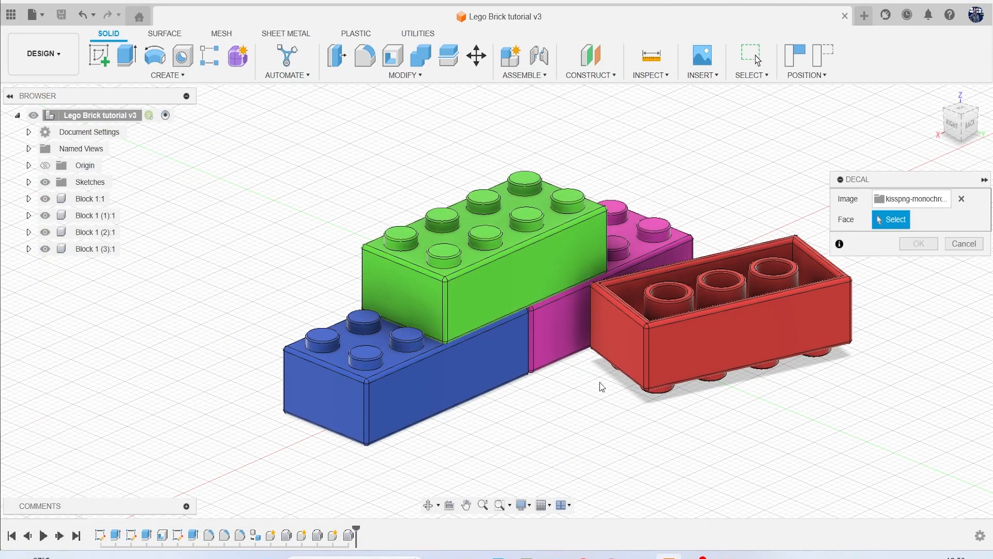
{"action": "scroll", "coordinate": [517, 322], "scroll_direction": "up", "scroll_amount": 2}
{"action": "left_click", "coordinate": [558, 318]}
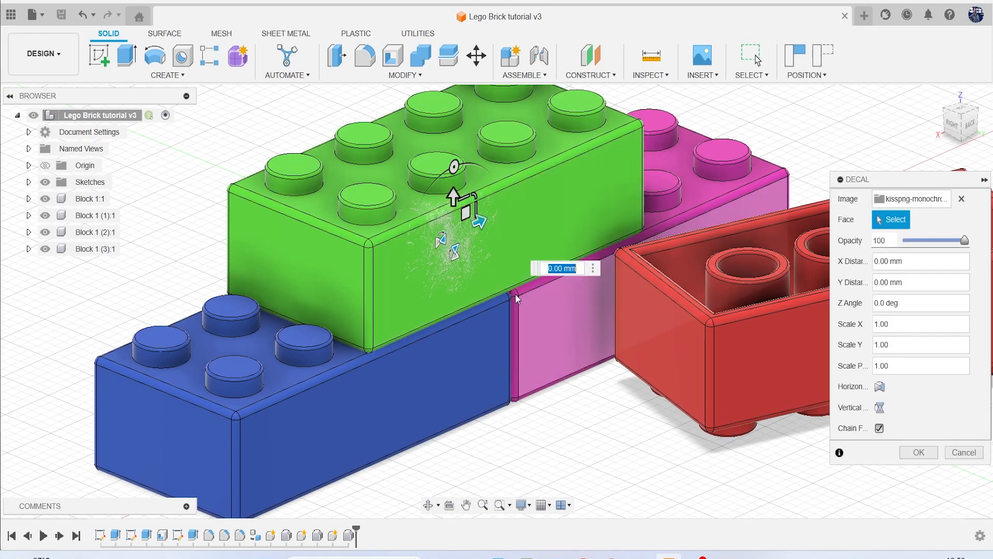
Enlarge the scratch decal to cover the green brick and shift it 3.92 mm in X and -0.316 mm in Y.
{"action": "scroll", "coordinate": [516, 294], "scroll_direction": "up", "scroll_amount": 5}
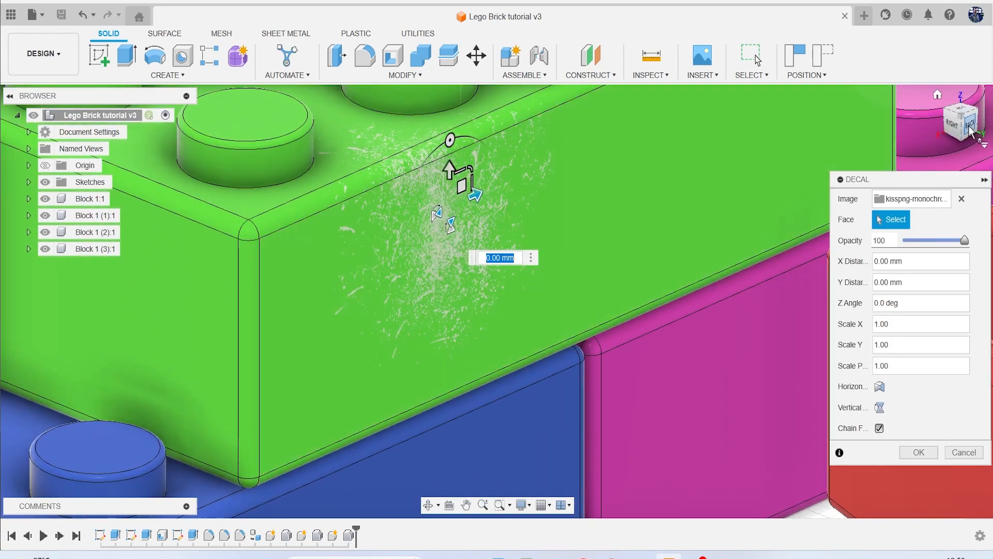
{"action": "left_click", "coordinate": [972, 128]}
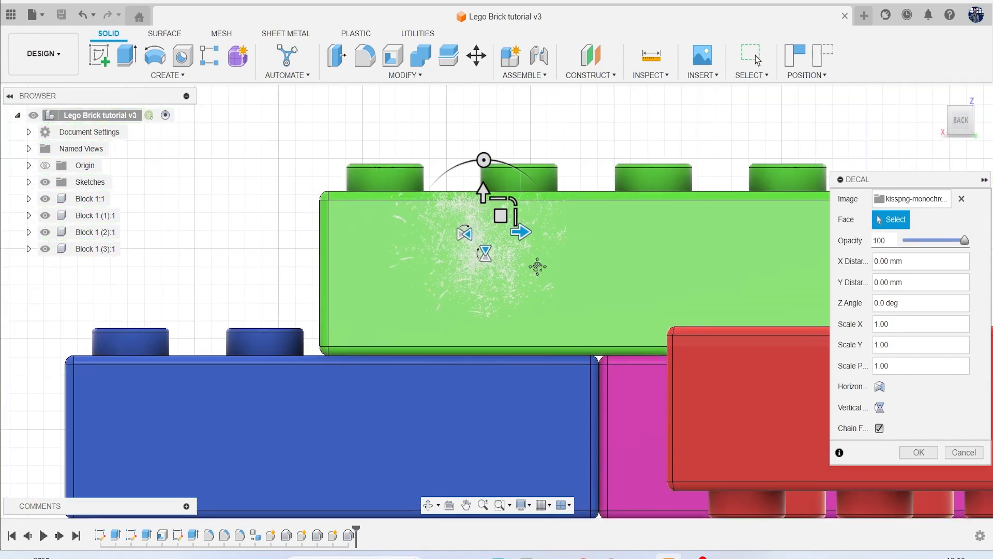
{"action": "scroll", "coordinate": [422, 252], "scroll_direction": "up", "scroll_amount": 4}
{"action": "scroll", "coordinate": [423, 248], "scroll_direction": "down", "scroll_amount": 5}
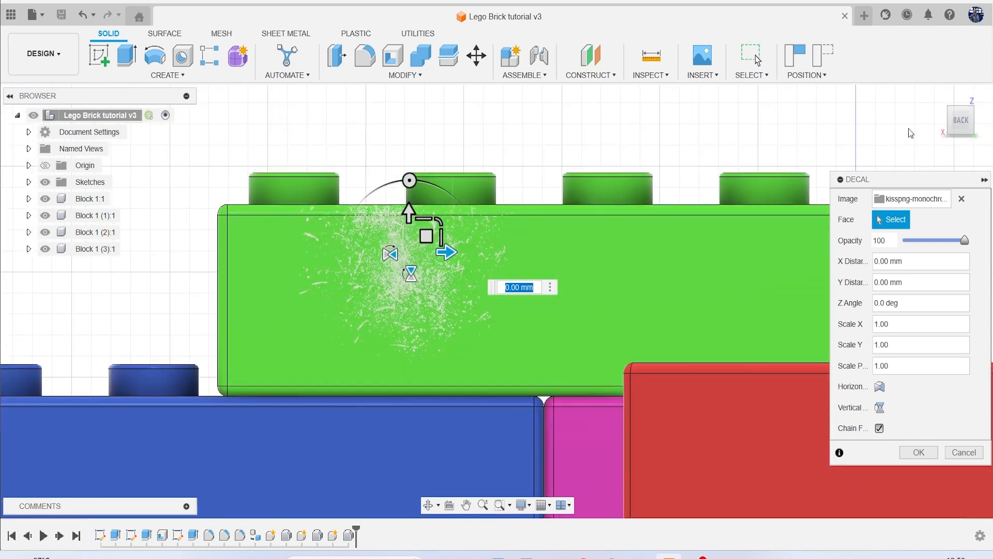
{"action": "left_click_drag", "start_coordinate": [967, 138], "coordinate": [979, 166]}
{"action": "scroll", "coordinate": [585, 233], "scroll_direction": "down", "scroll_amount": 1}
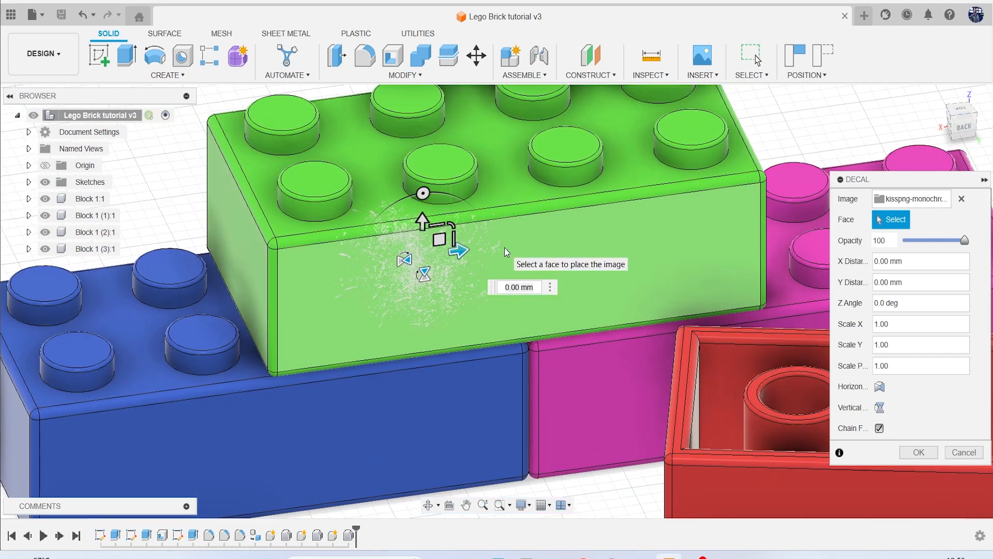
{"action": "scroll", "coordinate": [504, 248], "scroll_direction": "down", "scroll_amount": 1}
{"action": "middle_click_drag", "start_coordinate": [503, 243], "coordinate": [443, 323]}
{"action": "left_click_drag", "start_coordinate": [406, 323], "coordinate": [451, 356]}
{"action": "left_click_drag", "start_coordinate": [394, 336], "coordinate": [447, 329]}
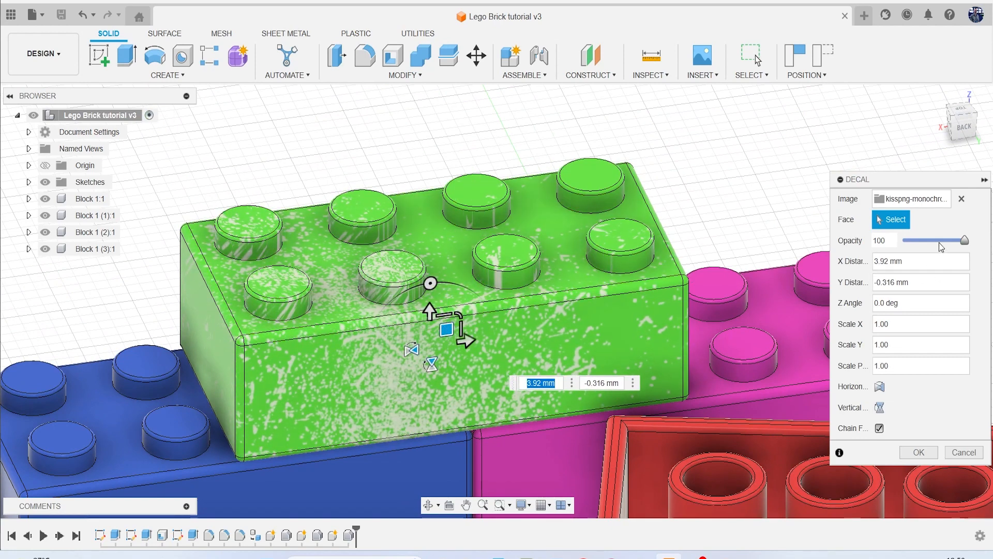
Set the scratch decal's opacity to 9 and its plane scale to about 7.829, and accept the decal.
{"action": "left_click", "coordinate": [938, 241]}
{"action": "left_click", "coordinate": [911, 240]}
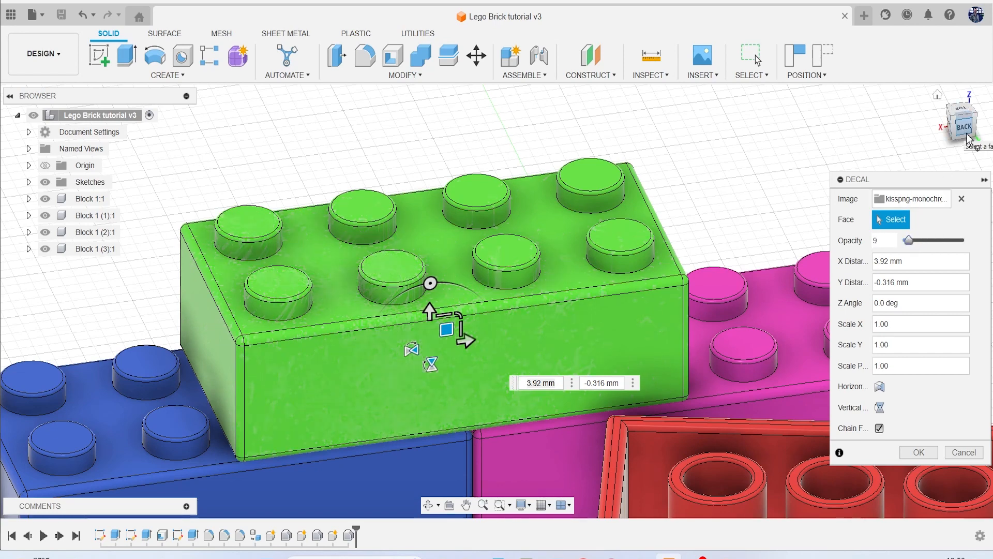
{"action": "left_click_drag", "start_coordinate": [458, 314], "coordinate": [478, 314]}
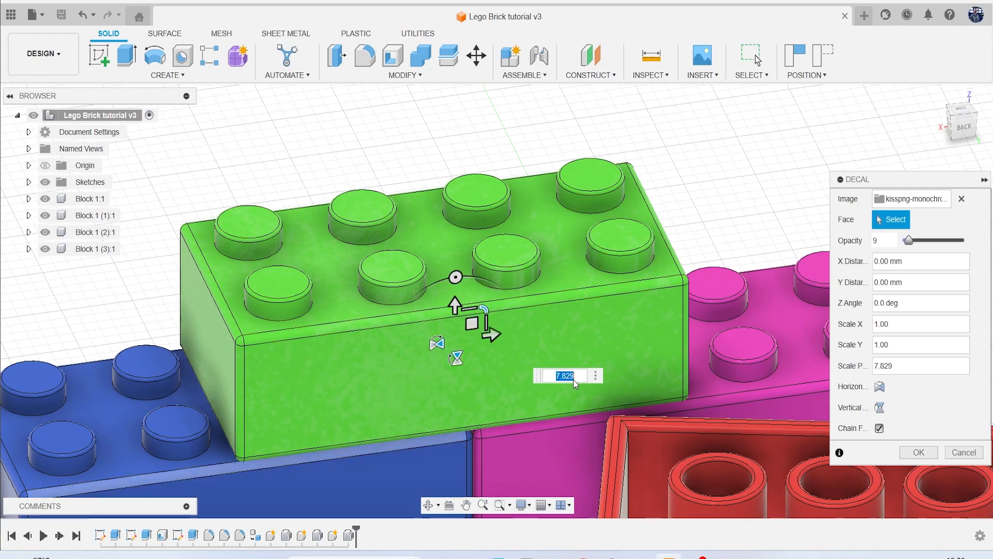
{"action": "mouse_move", "coordinate": [962, 131]}
{"action": "left_mouse_down"}
{"action": "mouse_move", "coordinate": [945, 133]}
{"action": "mouse_move", "coordinate": [988, 124]}
{"action": "mouse_move", "coordinate": [929, 132]}
{"action": "left_mouse_up"}
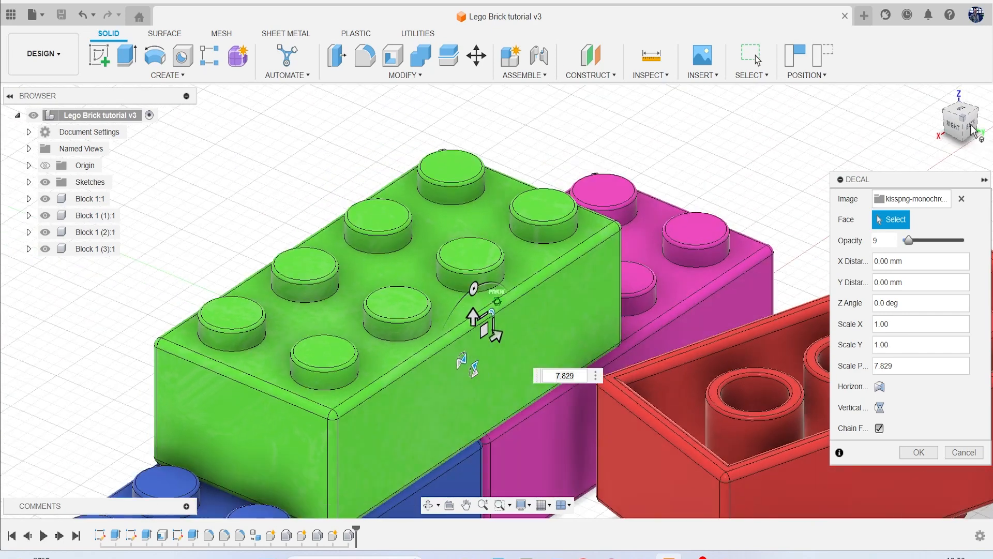
{"action": "left_click", "coordinate": [918, 452]}
Switch to the Render workspace with a close-up view of the green brick.
{"action": "left_click", "coordinate": [43, 53]}
{"action": "left_click", "coordinate": [57, 136]}
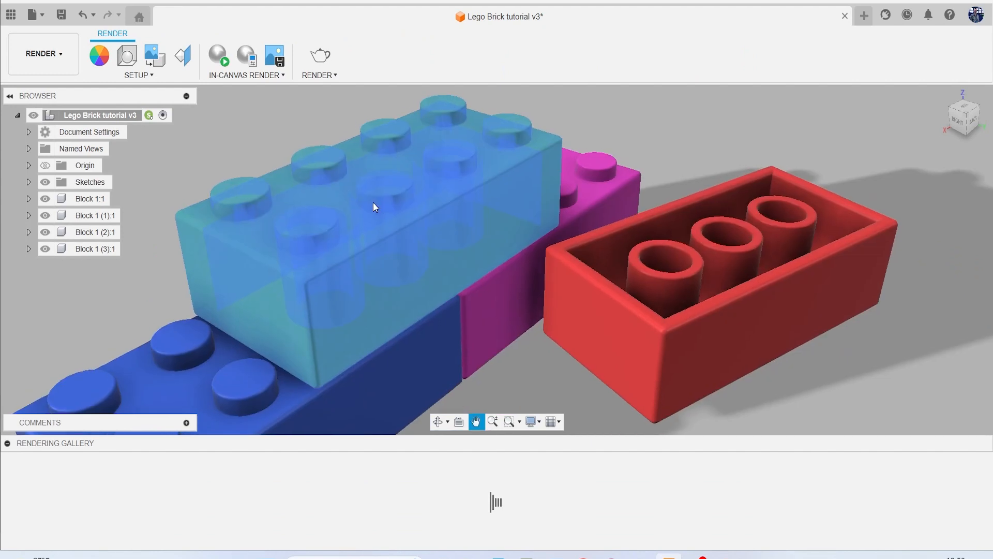
{"action": "scroll", "coordinate": [411, 377], "scroll_direction": "up", "scroll_amount": 3}
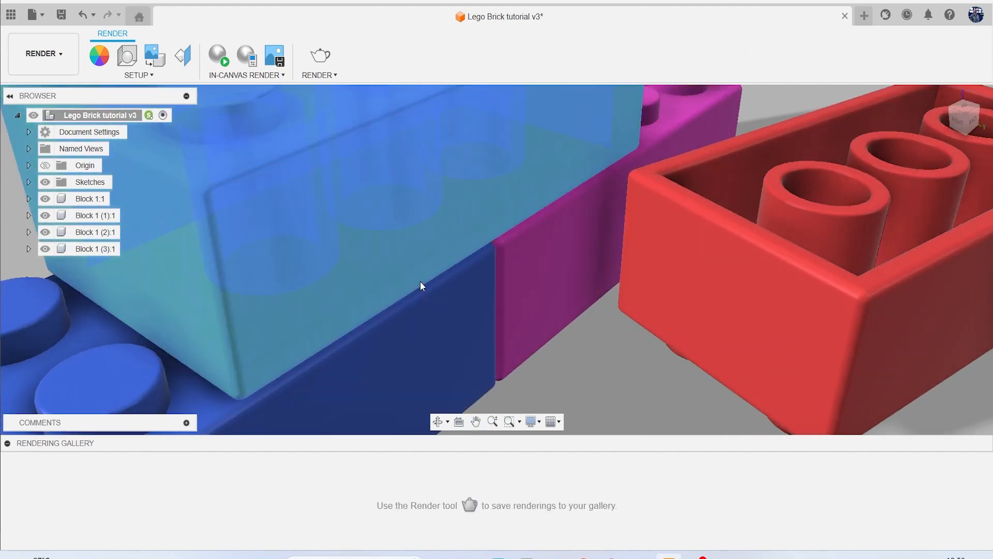
Switch to the CleanPNG website in the browser, search for scratches and look through the offered scratch images.
{"action": "scroll", "coordinate": [420, 281], "scroll_direction": "down", "scroll_amount": 4}
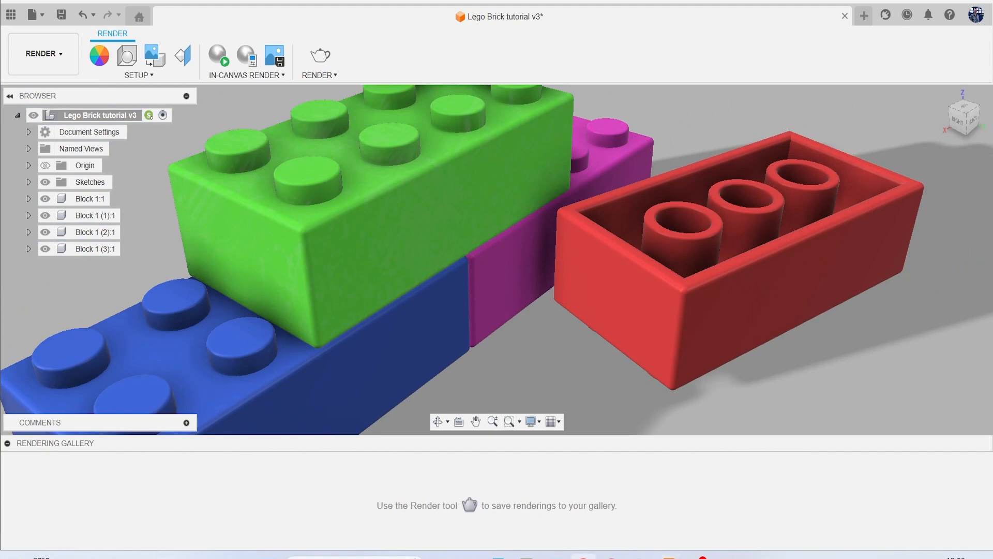
{"action": "left_click_drag", "start_coordinate": [992, 150], "coordinate": [447, 101]}
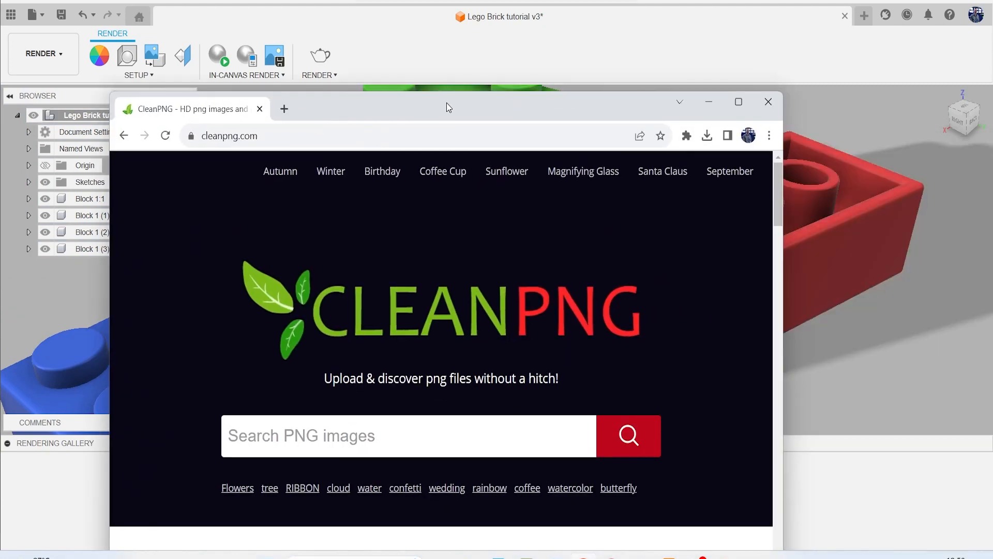
{"action": "double_click", "coordinate": [464, 101]}
{"action": "left_click", "coordinate": [420, 326]}
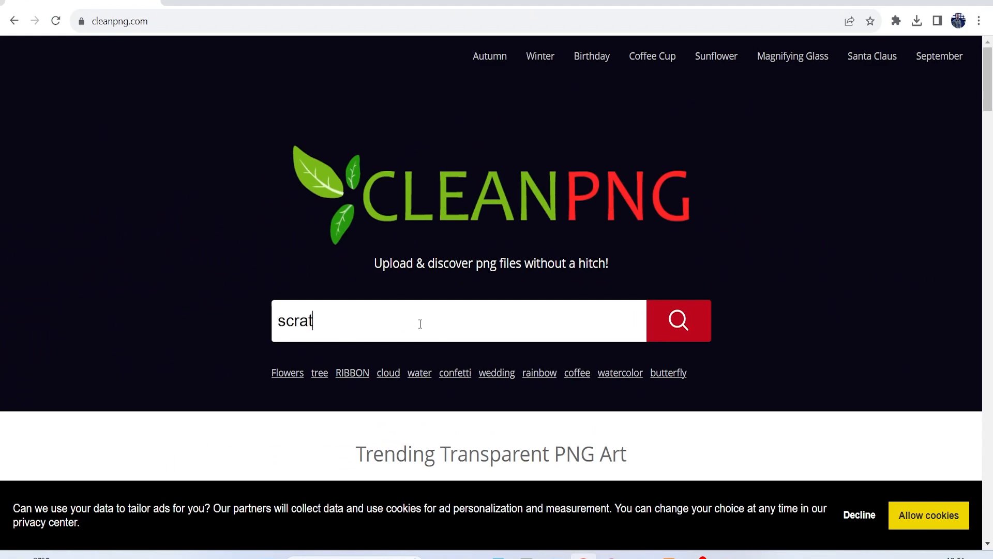
{"action": "key", "text": "Return"}
{"action": "scroll", "coordinate": [417, 323], "scroll_direction": "down", "scroll_amount": 10}
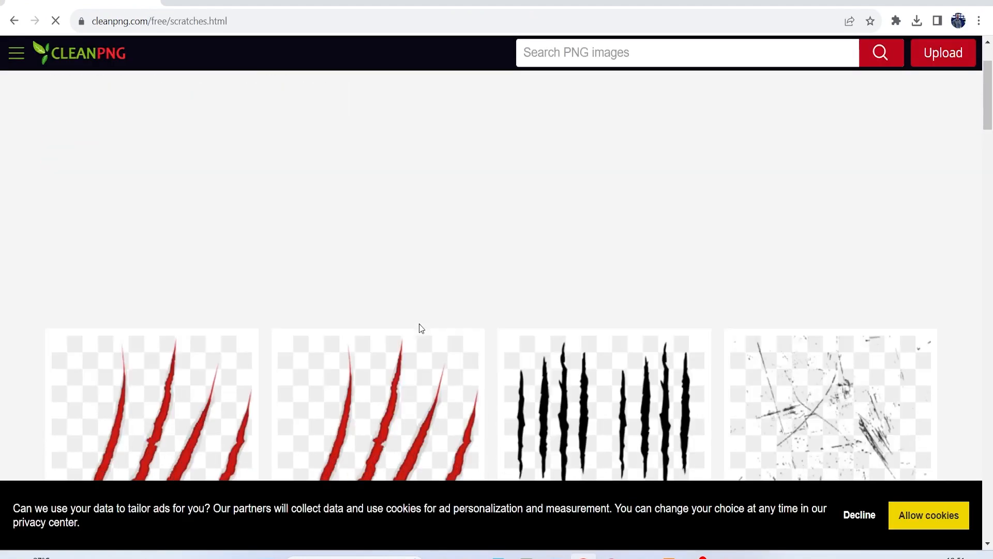
{"action": "scroll", "coordinate": [411, 312], "scroll_direction": "up", "scroll_amount": 1}
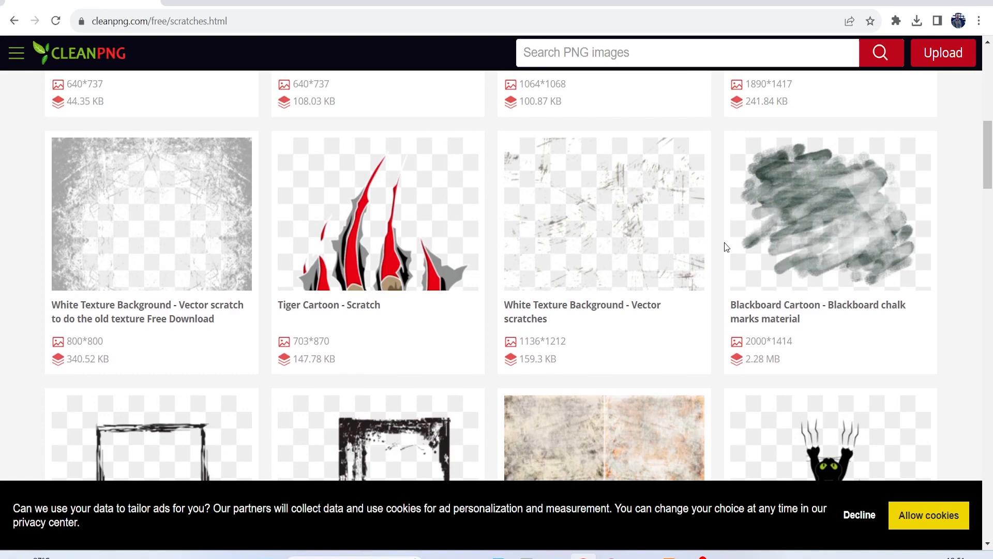
{"action": "scroll", "coordinate": [204, 206], "scroll_direction": "down", "scroll_amount": 15}
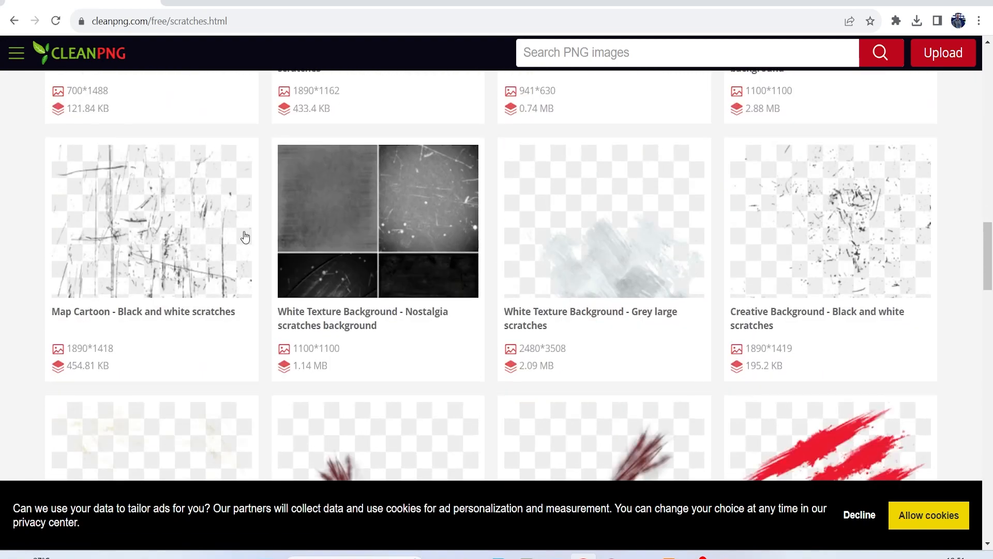
{"action": "scroll", "coordinate": [571, 256], "scroll_direction": "down", "scroll_amount": 4}
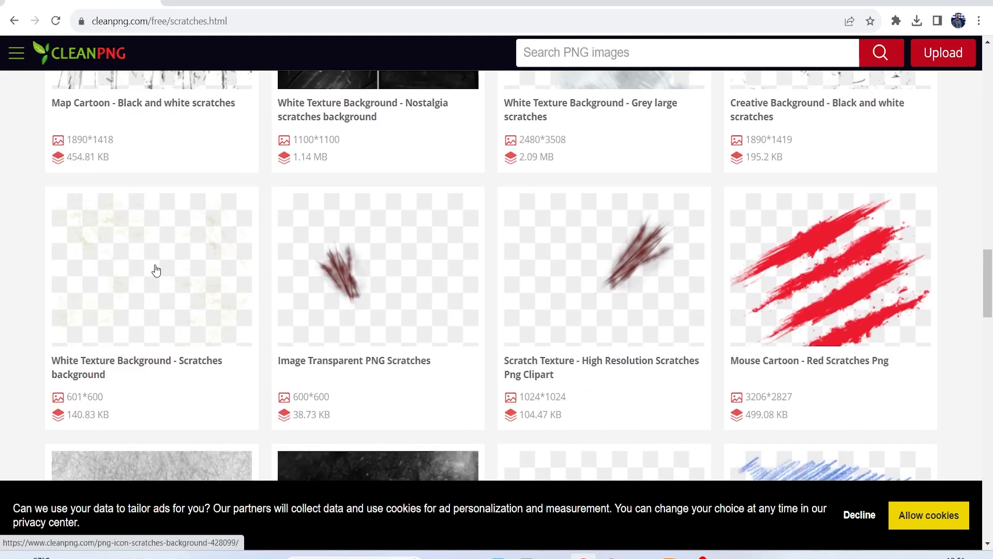
Search CleanPNG for dirt and open the White Texture Background - Transparent Dirt Texture Png image.
{"action": "scroll", "coordinate": [353, 136], "scroll_direction": "up", "scroll_amount": 12}
{"action": "left_click", "coordinate": [626, 48]}
{"action": "type", "text": "dirt"}
{"action": "key", "text": "Return"}
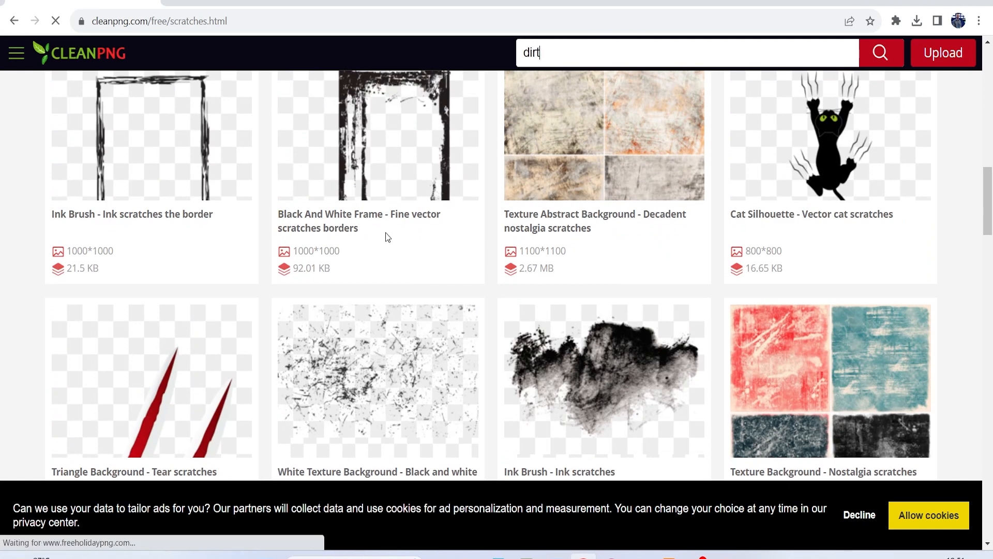
{"action": "scroll", "coordinate": [426, 219], "scroll_direction": "down", "scroll_amount": 6}
{"action": "scroll", "coordinate": [426, 219], "scroll_direction": "down", "scroll_amount": 12}
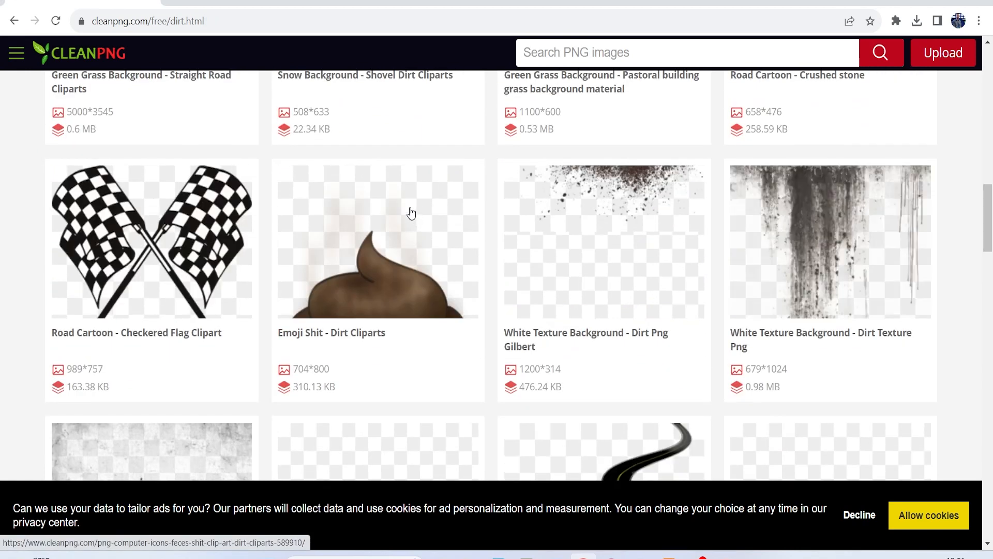
{"action": "scroll", "coordinate": [406, 204], "scroll_direction": "down", "scroll_amount": 4}
{"action": "scroll", "coordinate": [188, 210], "scroll_direction": "down", "scroll_amount": 5}
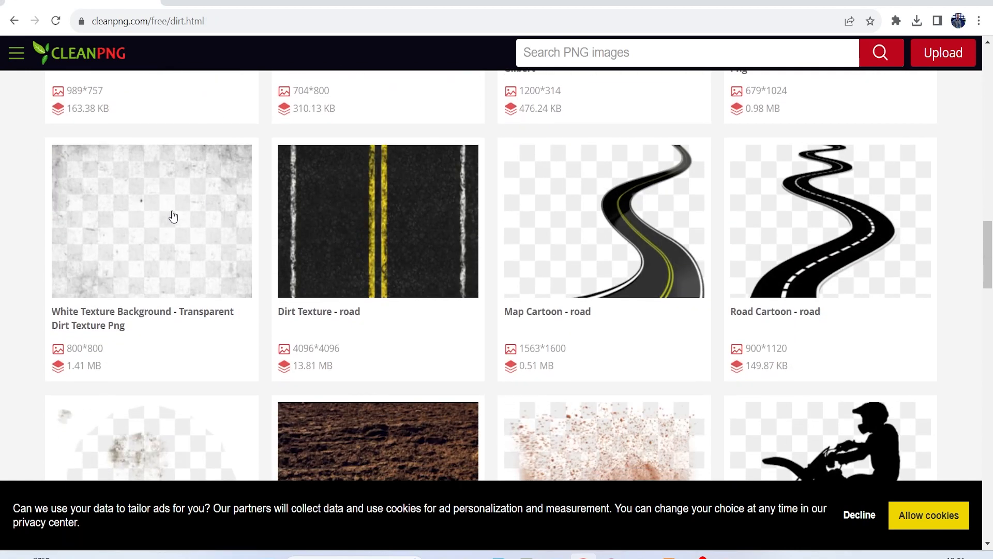
{"action": "scroll", "coordinate": [169, 217], "scroll_direction": "up", "scroll_amount": 4}
{"action": "left_click", "coordinate": [205, 211]}
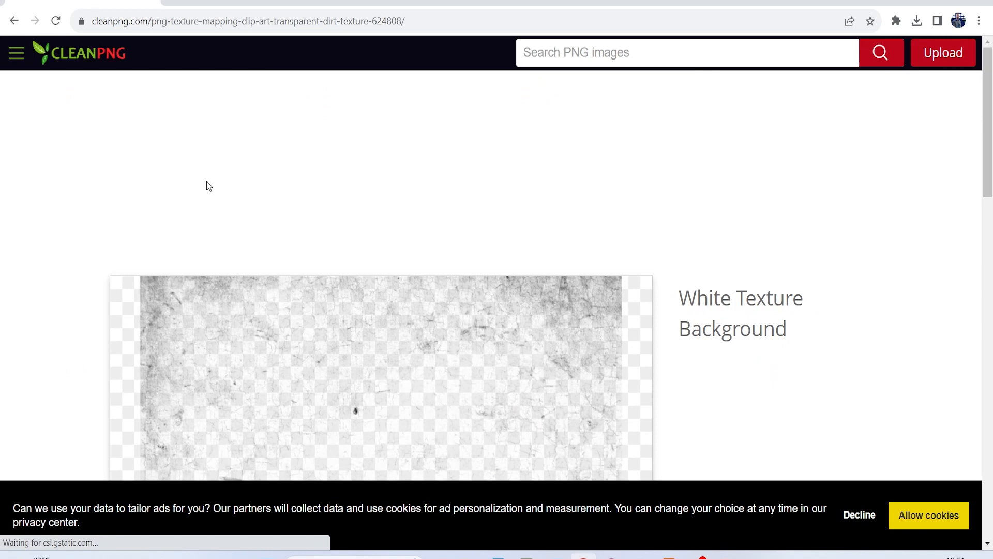
Download the transparent dirt texture PNG and decline the site's advertising data request.
{"action": "scroll", "coordinate": [375, 258], "scroll_direction": "down", "scroll_amount": 4}
{"action": "scroll", "coordinate": [375, 258], "scroll_direction": "down", "scroll_amount": 4}
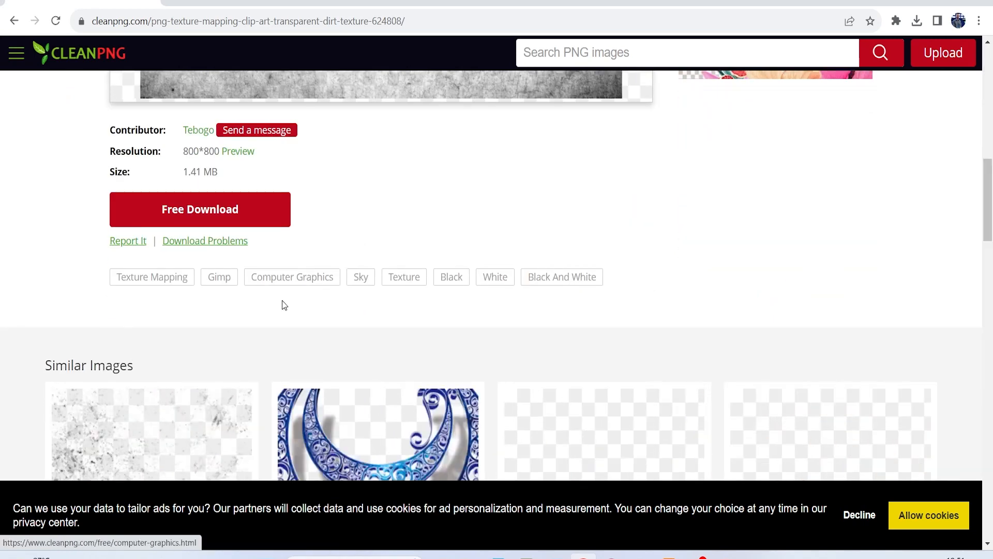
{"action": "left_click", "coordinate": [237, 209]}
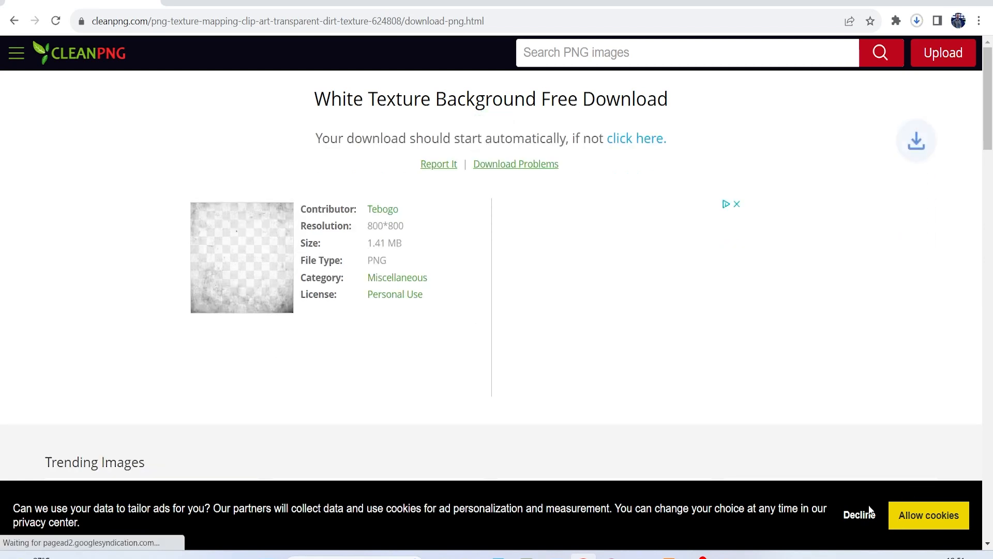
{"action": "left_click", "coordinate": [863, 516]}
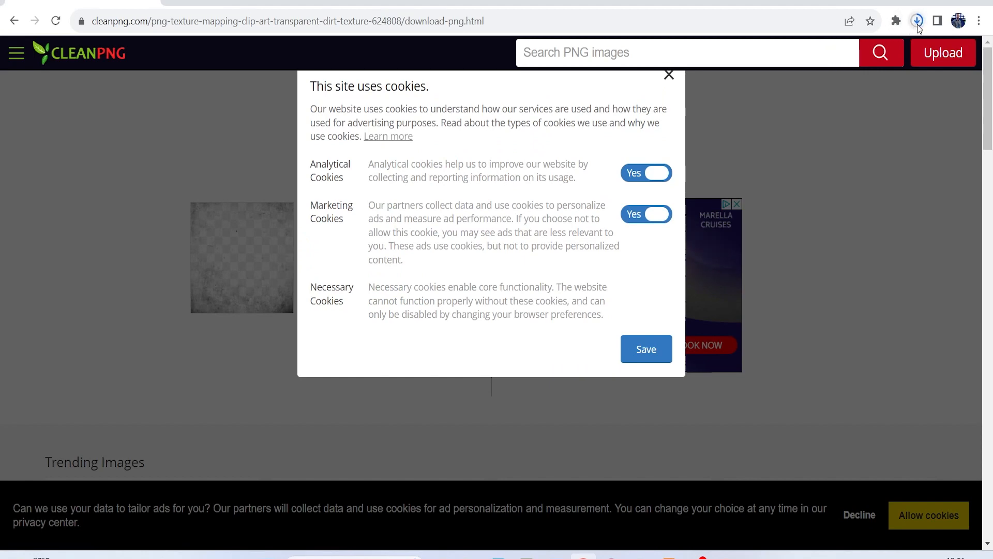
Return to the Lego brick model in Fusion 360 and switch from the Render workspace to the Design workspace.
{"action": "left_click_drag", "start_coordinate": [683, 1], "coordinate": [992, 39]}
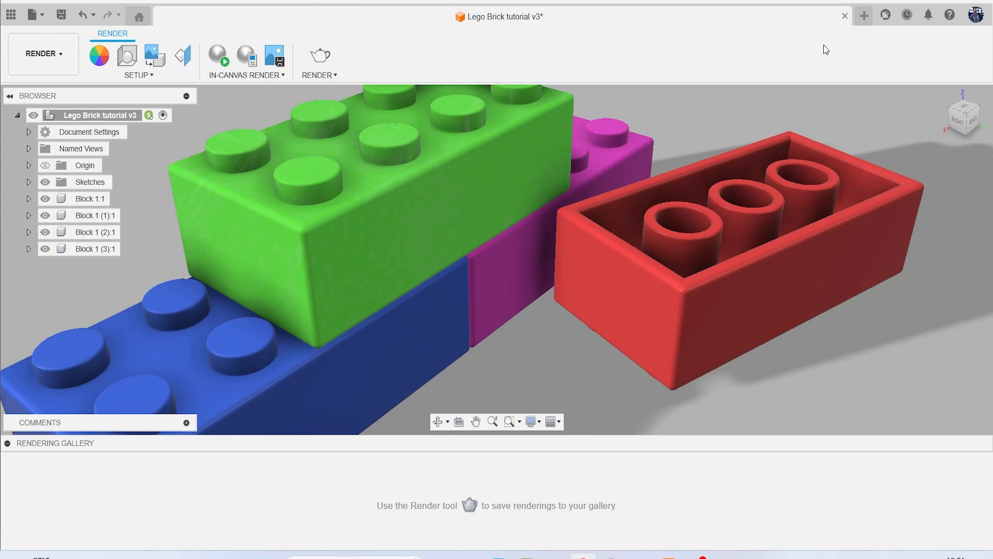
{"action": "scroll", "coordinate": [405, 284], "scroll_direction": "down", "scroll_amount": 2}
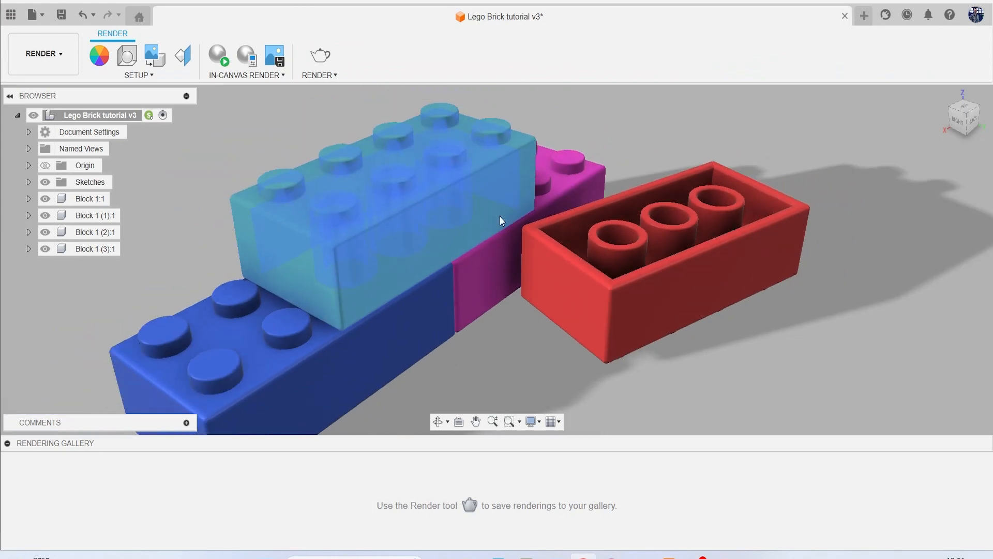
{"action": "scroll", "coordinate": [361, 260], "scroll_direction": "down", "scroll_amount": 1}
{"action": "scroll", "coordinate": [231, 159], "scroll_direction": "down", "scroll_amount": 1}
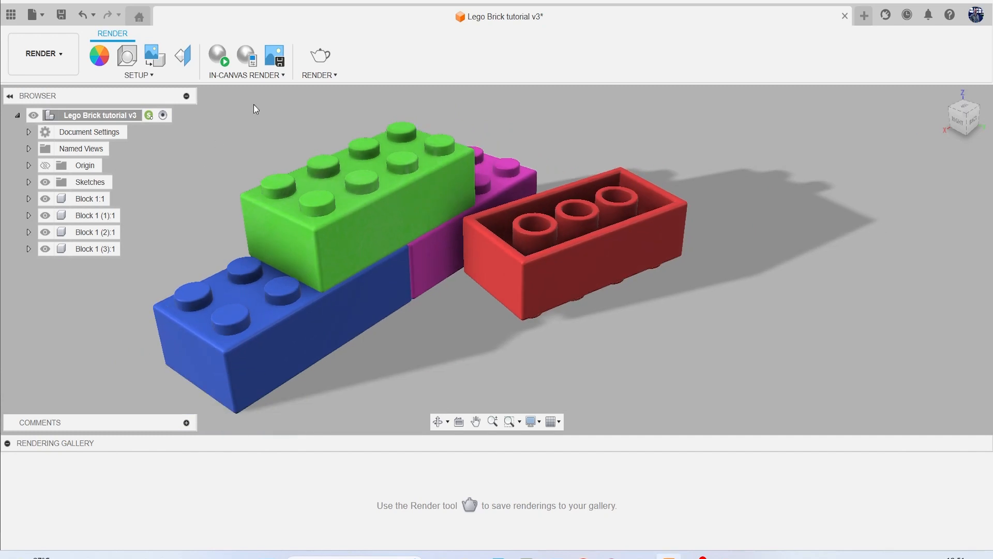
{"action": "left_click", "coordinate": [62, 66]}
{"action": "left_click", "coordinate": [64, 86]}
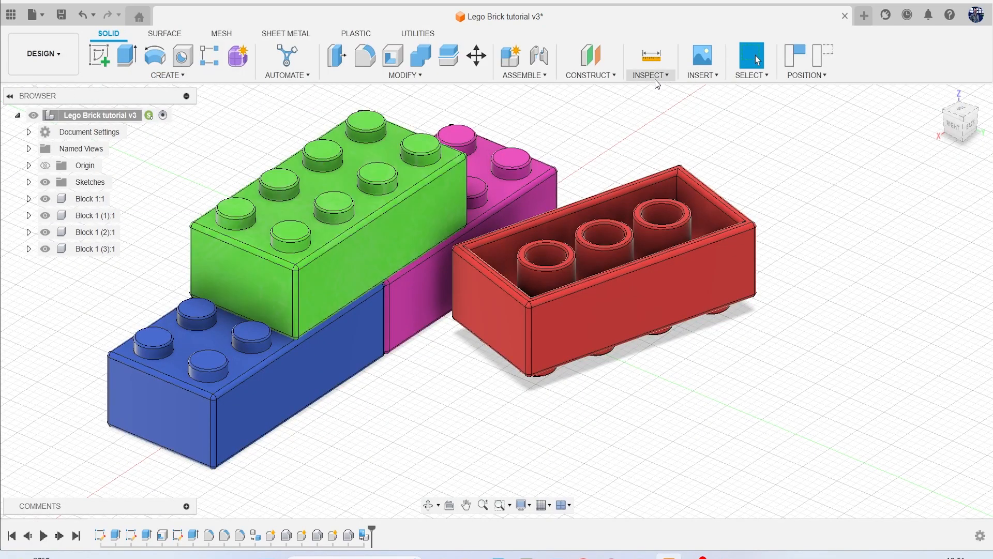
Insert the downloaded kisspng transparent dirt texture from the computer as a decal on the blue brick's long side face.
{"action": "left_click", "coordinate": [702, 75]}
{"action": "left_click", "coordinate": [724, 103]}
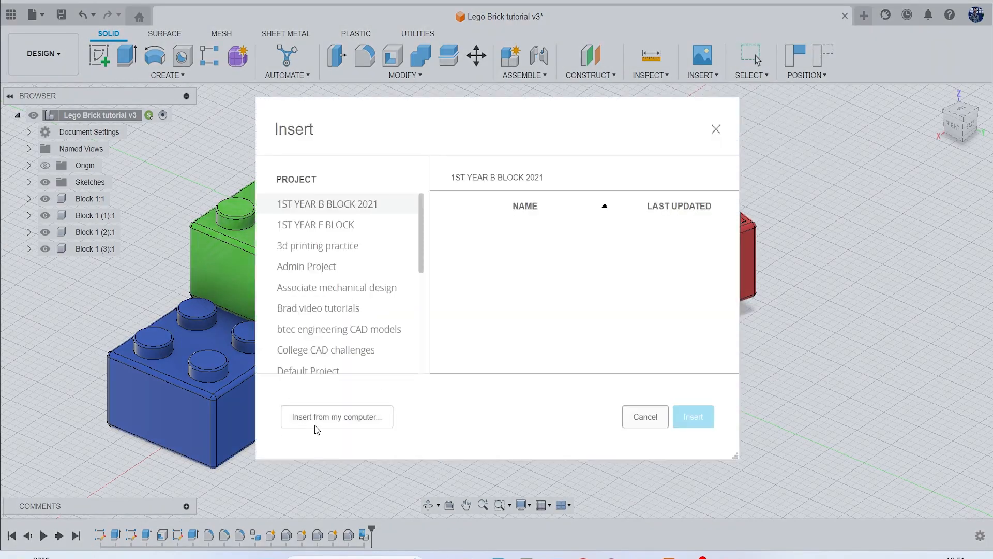
{"action": "left_click", "coordinate": [316, 417]}
{"action": "double_click", "coordinate": [135, 138]}
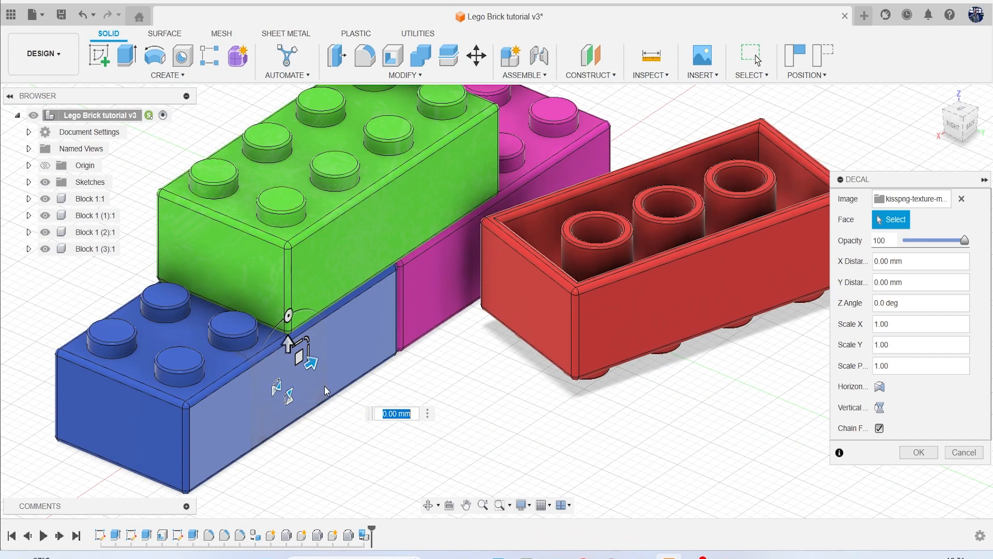
{"action": "scroll", "coordinate": [316, 385], "scroll_direction": "up", "scroll_amount": 5}
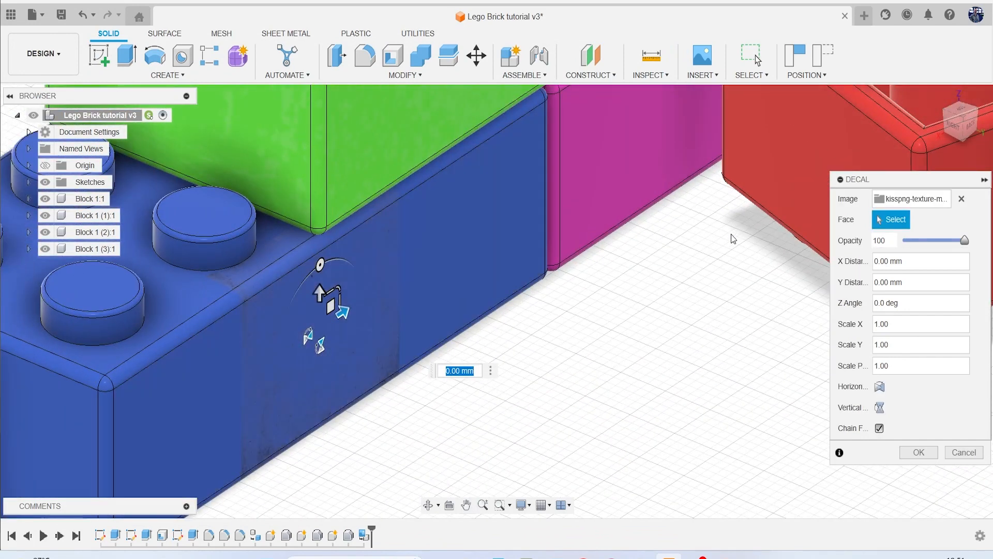
Try the dirt decal without face chaining, re-enable chaining and set the decal's plane scale to about 4.676.
{"action": "left_click", "coordinate": [879, 428]}
{"action": "scroll", "coordinate": [348, 388], "scroll_direction": "down", "scroll_amount": 1}
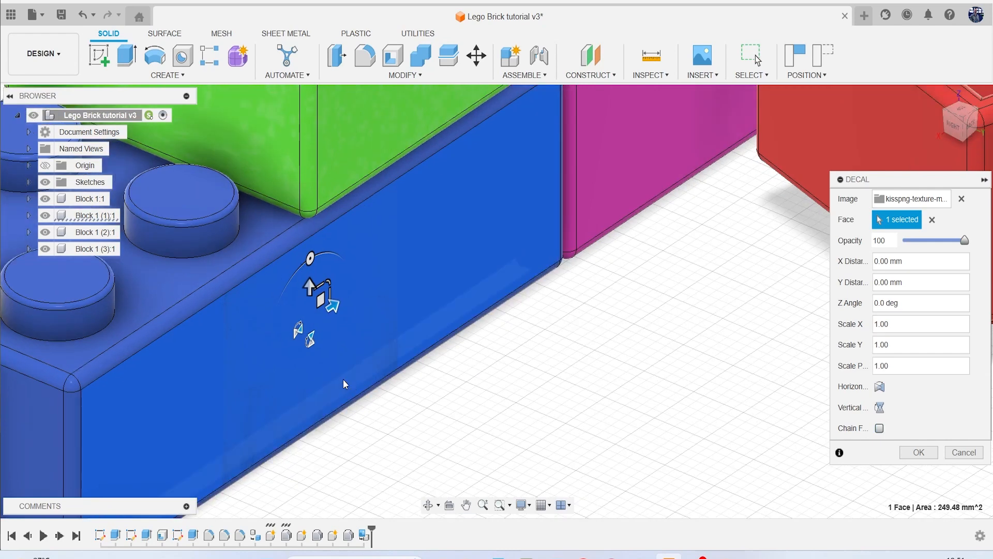
{"action": "left_click", "coordinate": [344, 356]}
{"action": "scroll", "coordinate": [344, 356], "scroll_direction": "down", "scroll_amount": 2}
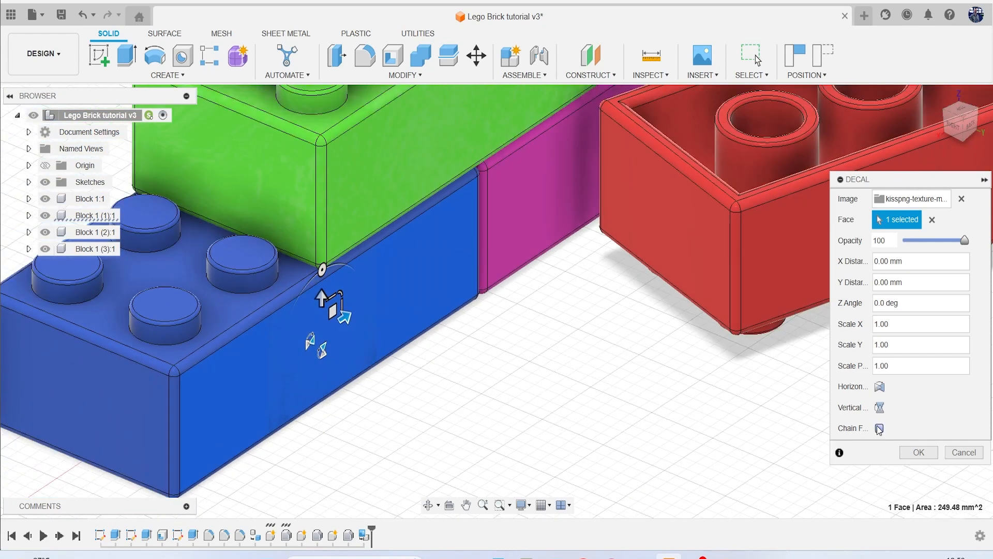
{"action": "scroll", "coordinate": [562, 355], "scroll_direction": "down", "scroll_amount": 2}
{"action": "left_click_drag", "start_coordinate": [396, 297], "coordinate": [389, 310]}
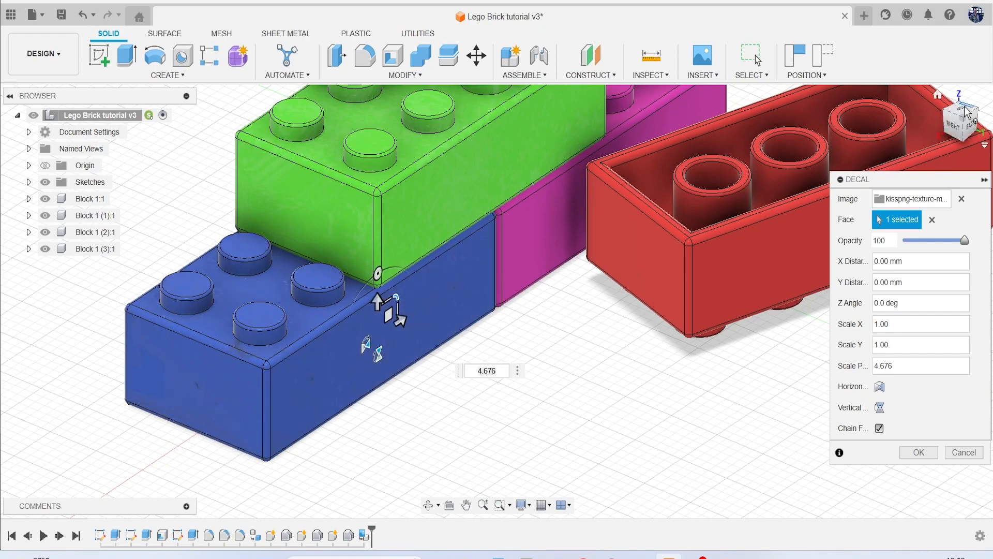
Inspect the dirt decal on the blue brick's other sides, reduce its opacity to 45 and accept the decal.
{"action": "left_click", "coordinate": [949, 126]}
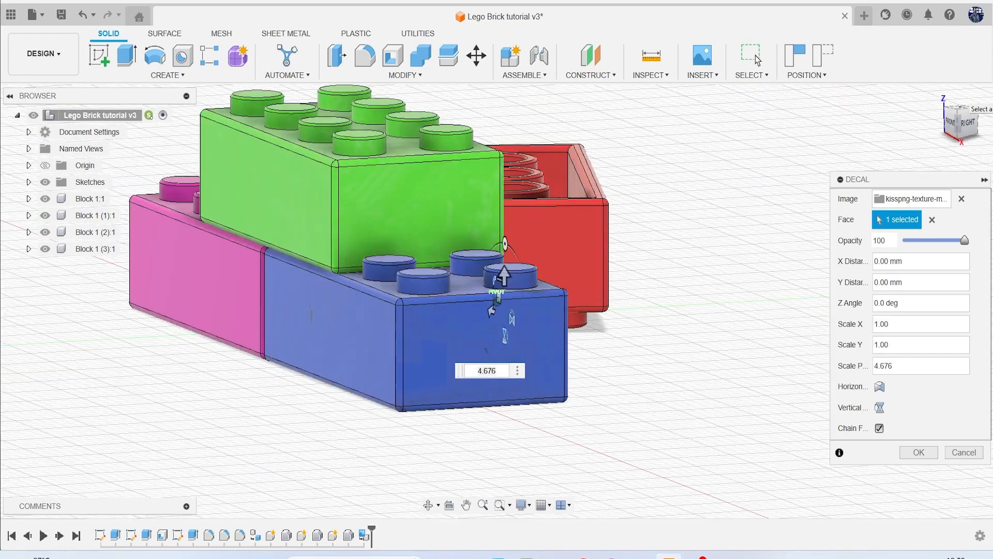
{"action": "left_click_drag", "start_coordinate": [955, 125], "coordinate": [981, 124]}
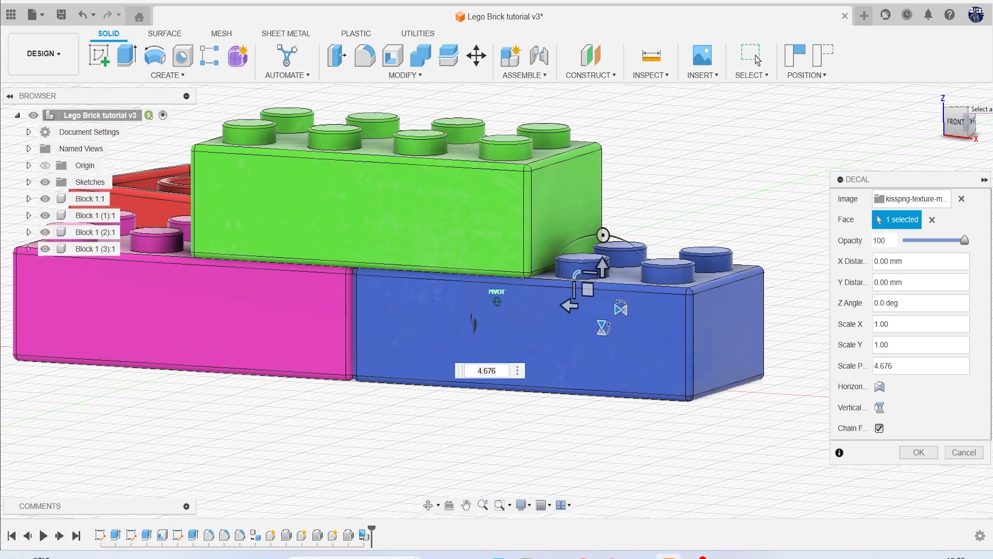
{"action": "scroll", "coordinate": [509, 357], "scroll_direction": "up", "scroll_amount": 5}
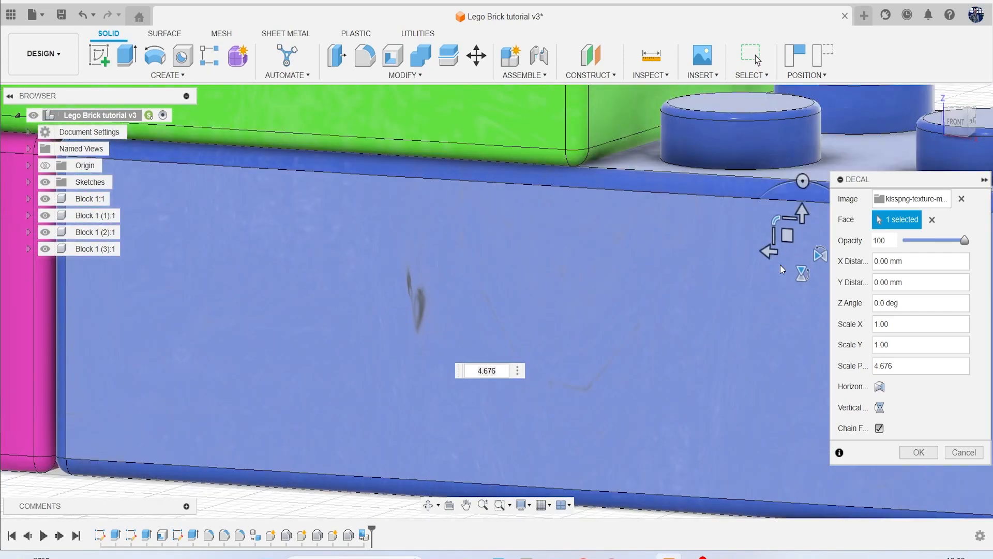
{"action": "left_click", "coordinate": [931, 240]}
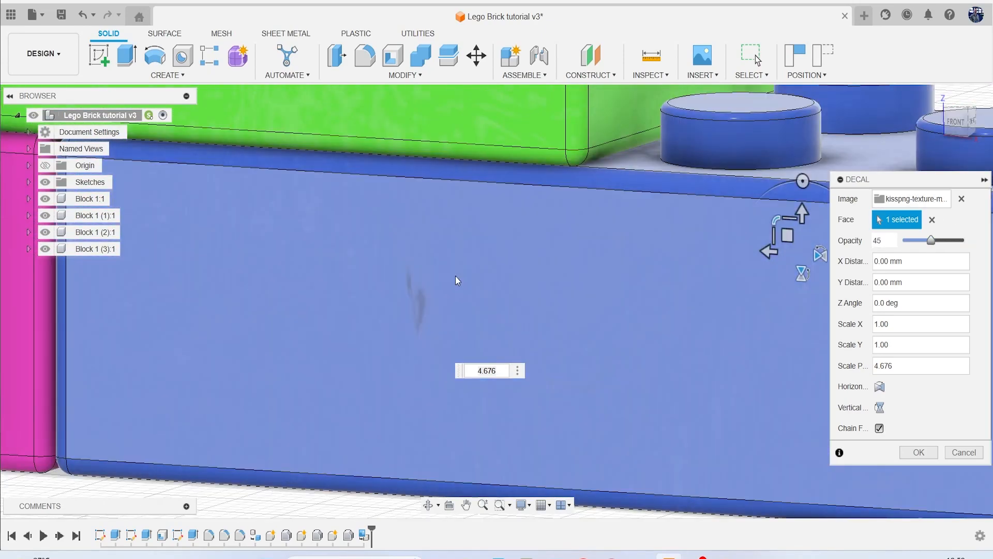
{"action": "scroll", "coordinate": [466, 280], "scroll_direction": "down", "scroll_amount": 4}
{"action": "mouse_move", "coordinate": [967, 122]}
{"action": "left_mouse_down"}
{"action": "mouse_move", "coordinate": [949, 86]}
{"action": "mouse_move", "coordinate": [926, 129]}
{"action": "mouse_move", "coordinate": [892, 133]}
{"action": "left_mouse_up"}
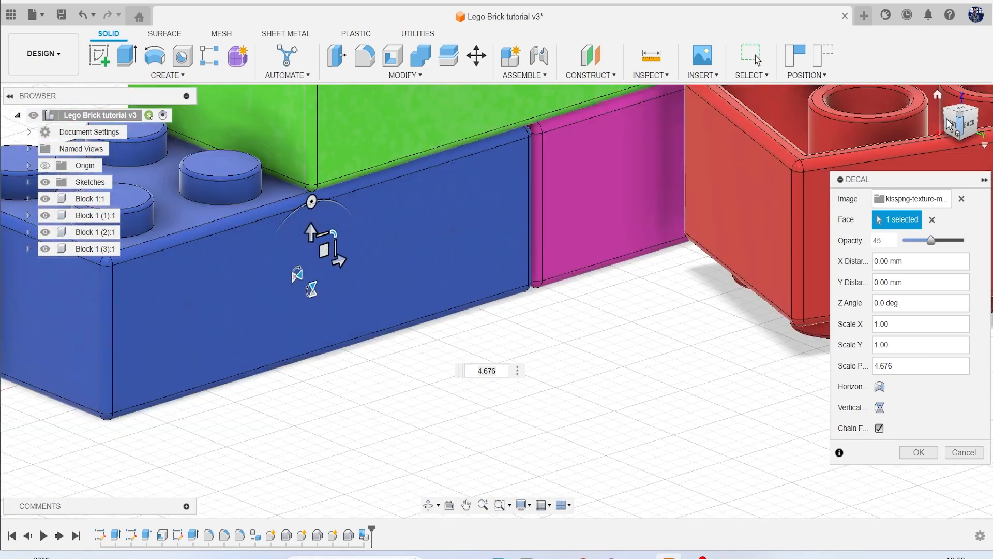
{"action": "left_click", "coordinate": [919, 452]}
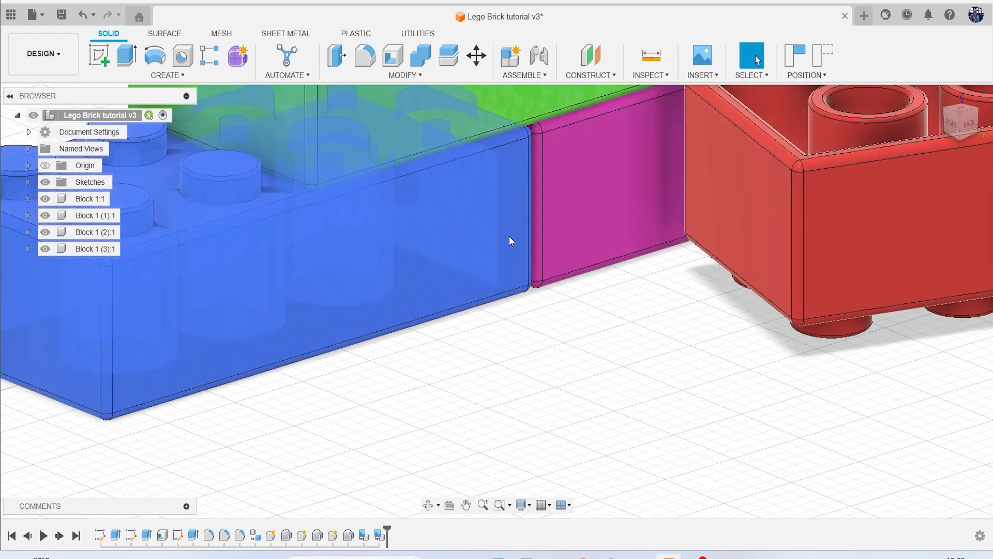
Try the kisspng blender heightmap scratches image as a decal on the red brick's long side face, with a plane scale of about 4.747.
{"action": "scroll", "coordinate": [509, 236], "scroll_direction": "down", "scroll_amount": 5}
{"action": "middle_click_drag", "start_coordinate": [464, 416], "coordinate": [451, 423]}
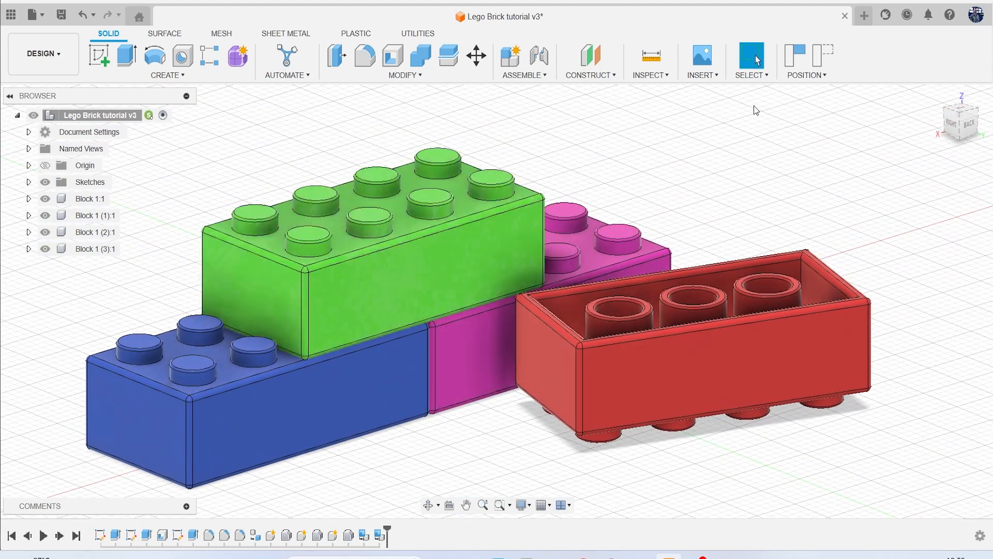
{"action": "left_click", "coordinate": [703, 75]}
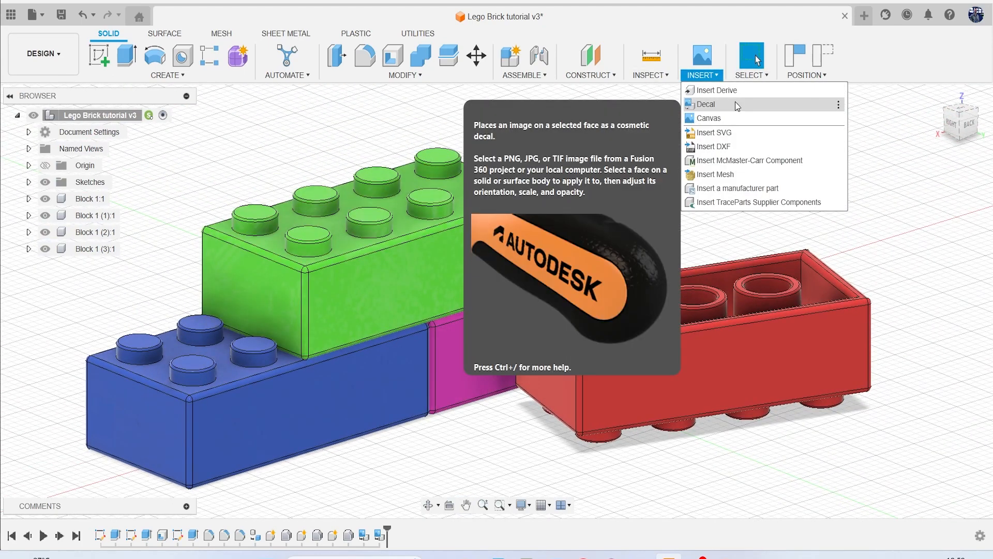
{"action": "left_click", "coordinate": [737, 104]}
{"action": "left_click", "coordinate": [370, 419]}
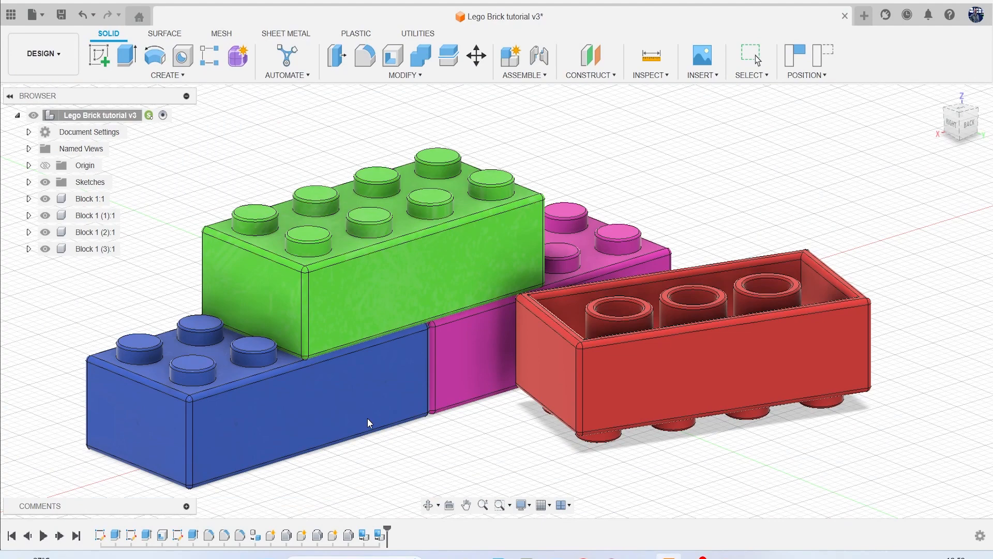
{"action": "double_click", "coordinate": [294, 135]}
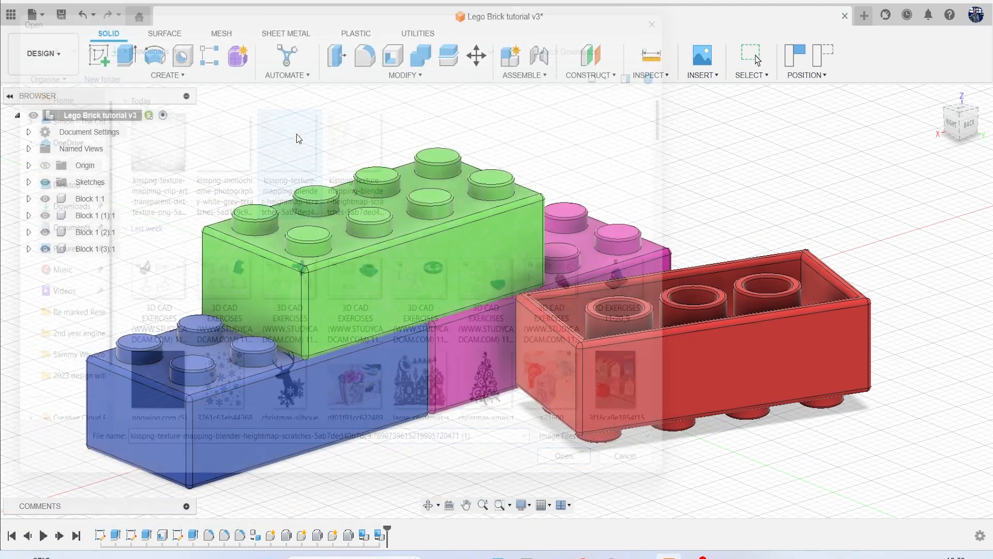
{"action": "scroll", "coordinate": [618, 373], "scroll_direction": "up", "scroll_amount": 3}
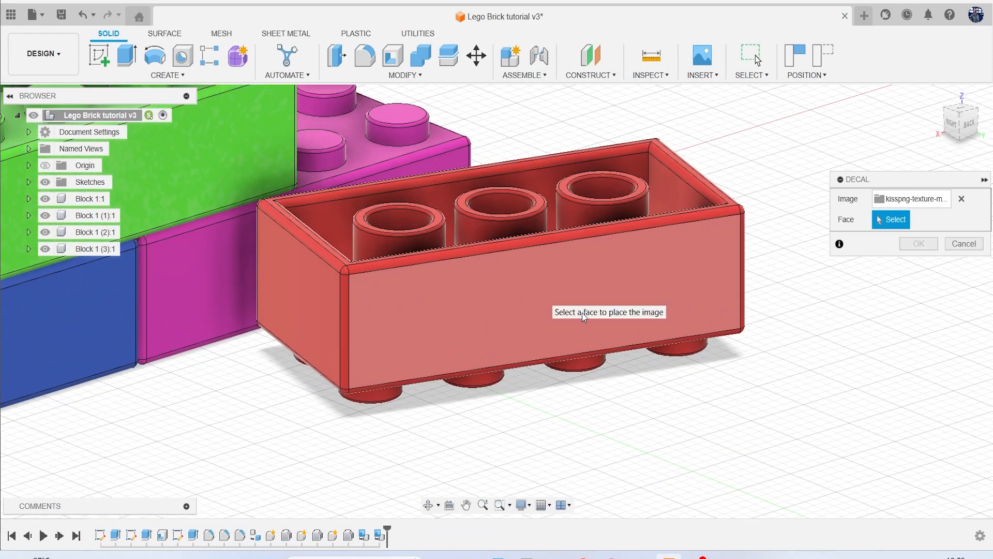
{"action": "left_click", "coordinate": [543, 300]}
{"action": "scroll", "coordinate": [552, 311], "scroll_direction": "up", "scroll_amount": 3}
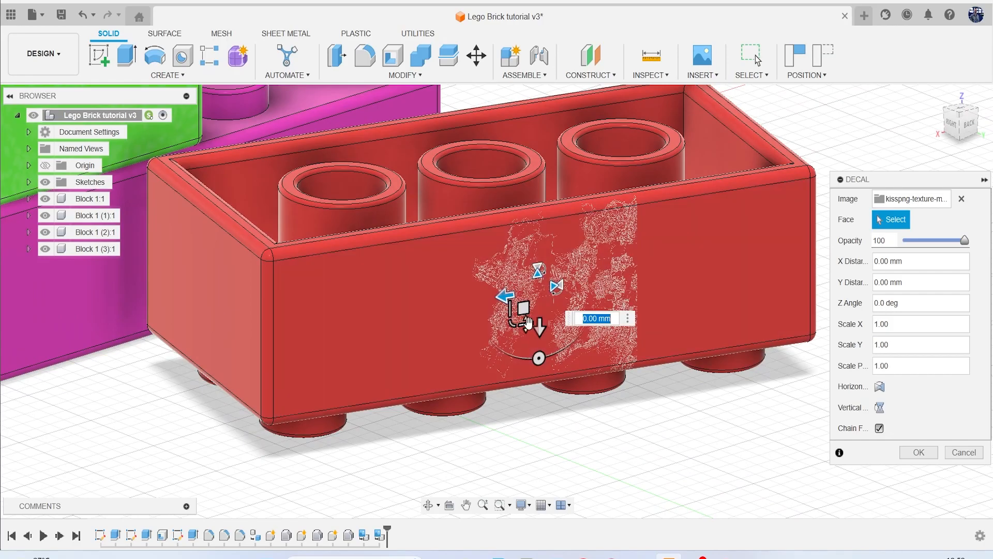
{"action": "left_click_drag", "start_coordinate": [512, 325], "coordinate": [700, 235]}
{"action": "scroll", "coordinate": [417, 327], "scroll_direction": "up", "scroll_amount": 5}
{"action": "scroll", "coordinate": [417, 327], "scroll_direction": "down", "scroll_amount": 5}
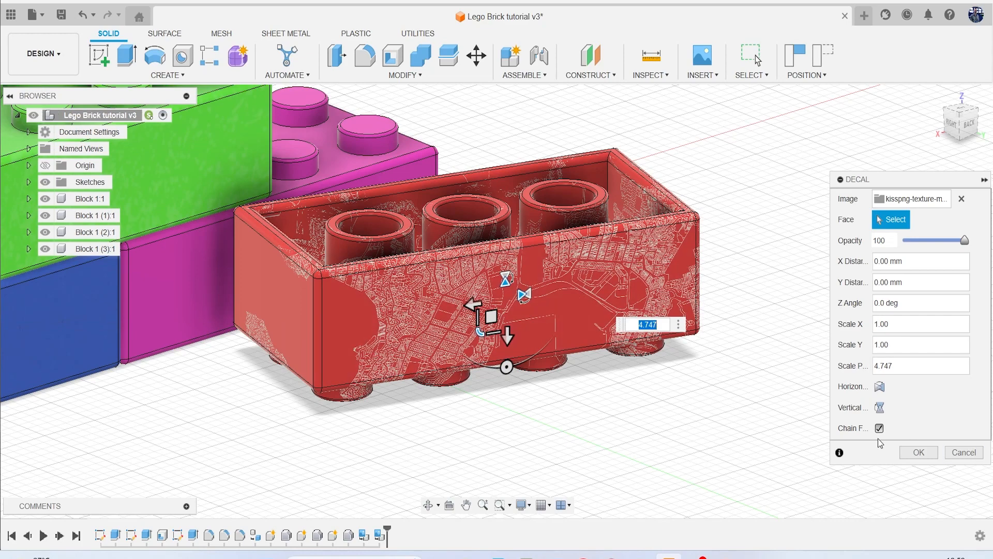
Place the kisspng monochrome white-grey scratches image as the decal on the red brick's long side face, scaling its plane to about 5.106.
{"action": "left_click", "coordinate": [887, 201]}
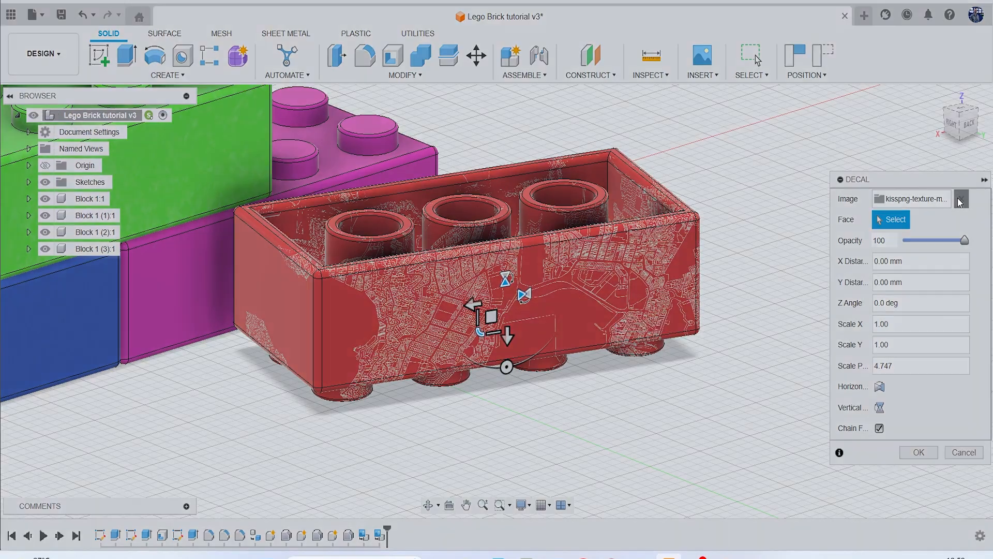
{"action": "left_click", "coordinate": [375, 418]}
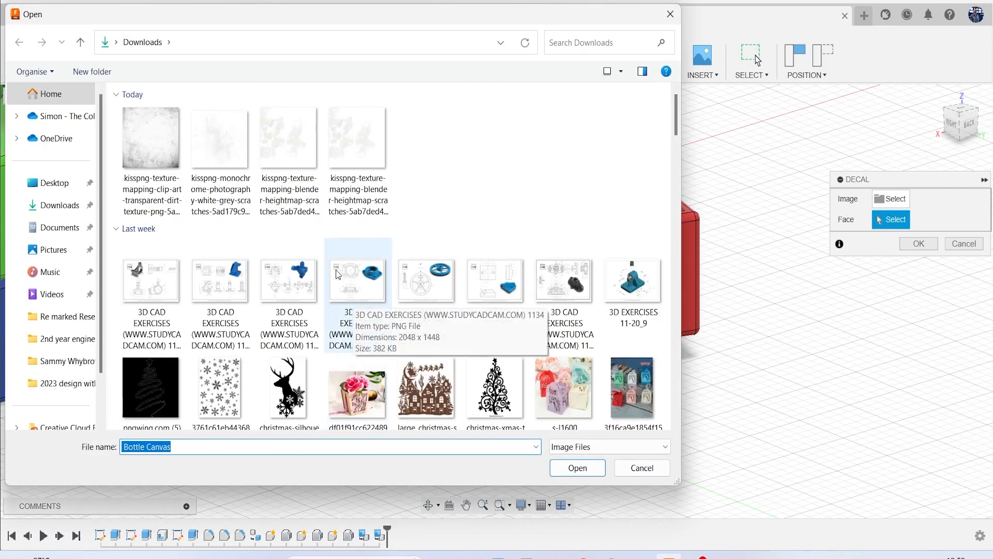
{"action": "double_click", "coordinate": [219, 144]}
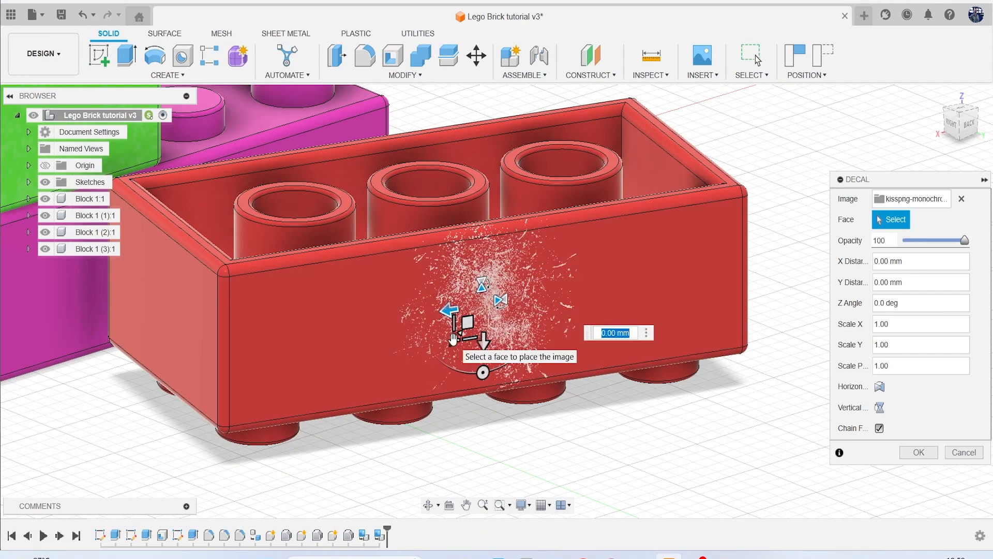
{"action": "left_click", "coordinate": [615, 261]}
{"action": "left_click_drag", "start_coordinate": [615, 262], "coordinate": [855, 214]}
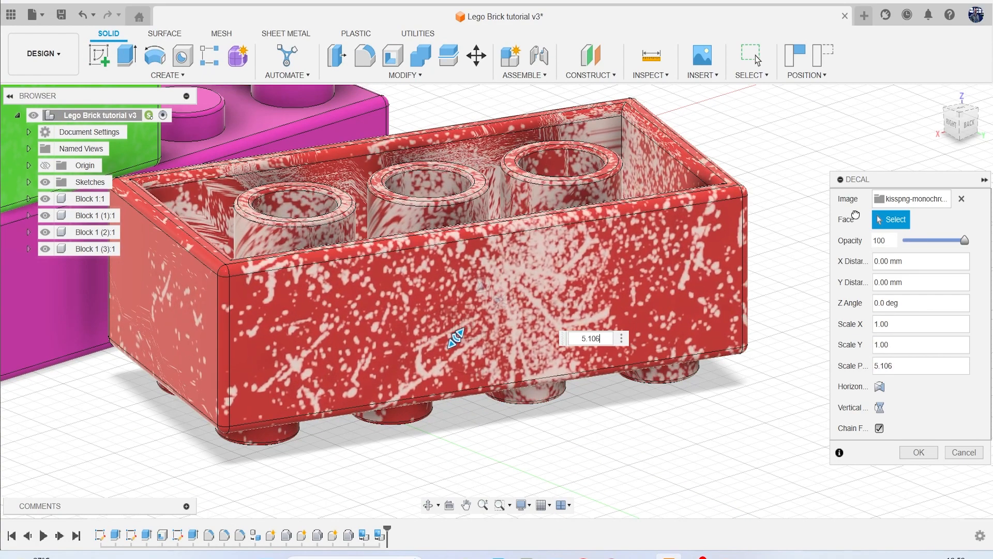
Reduce the red brick's scratch decal opacity to 5 and accept the decal.
{"action": "left_click_drag", "start_coordinate": [932, 243], "coordinate": [910, 245]}
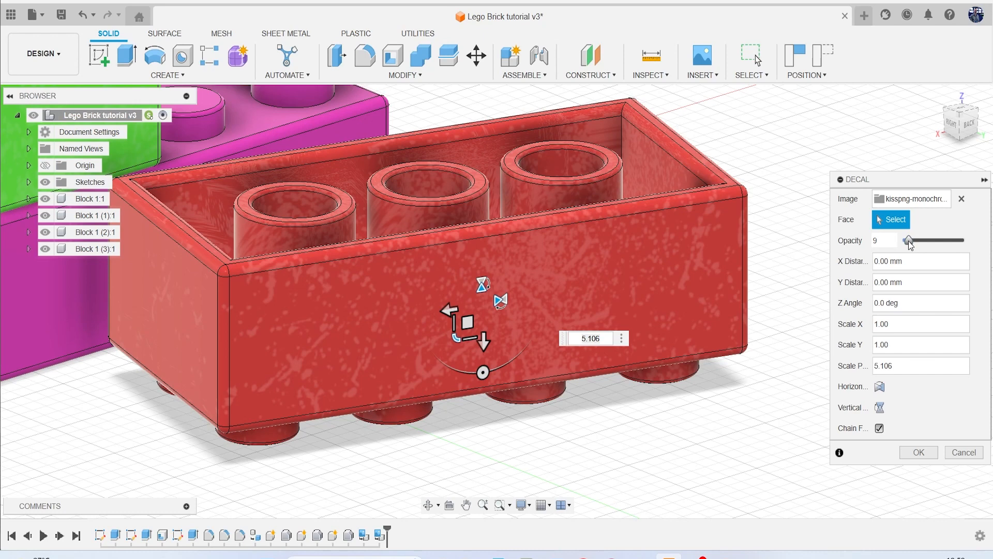
{"action": "left_click_drag", "start_coordinate": [909, 245], "coordinate": [905, 245]}
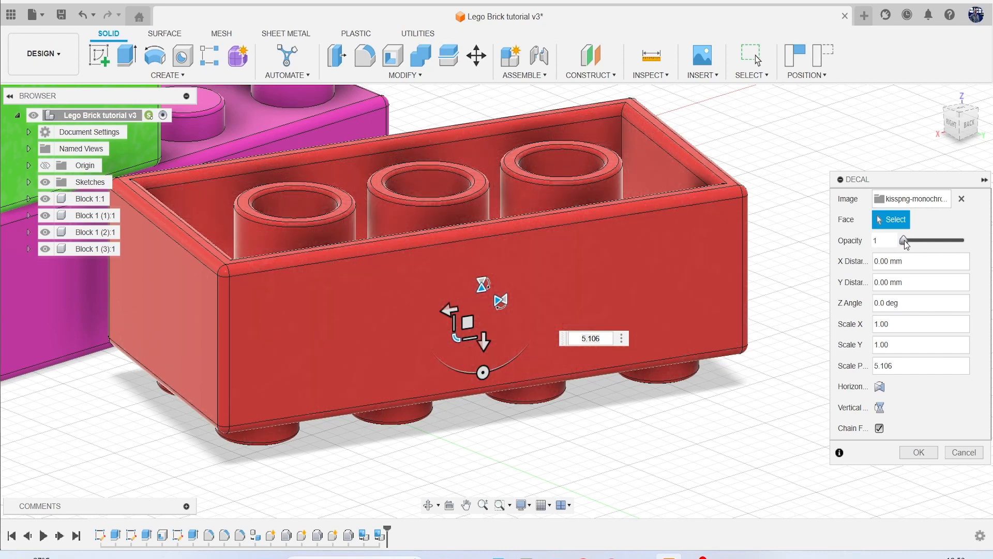
{"action": "left_click_drag", "start_coordinate": [907, 244], "coordinate": [909, 245]}
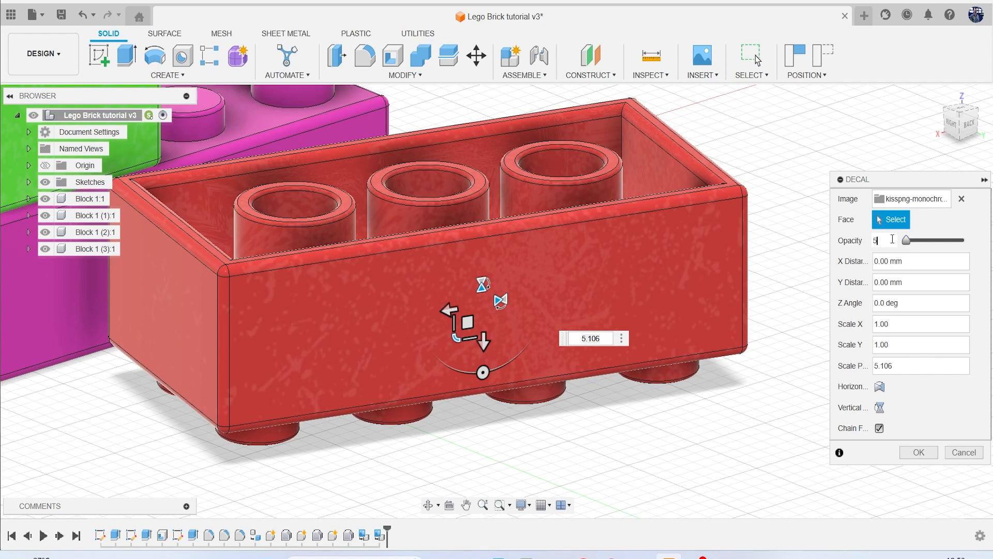
{"action": "key", "text": "Return"}
{"action": "left_click", "coordinate": [919, 452]}
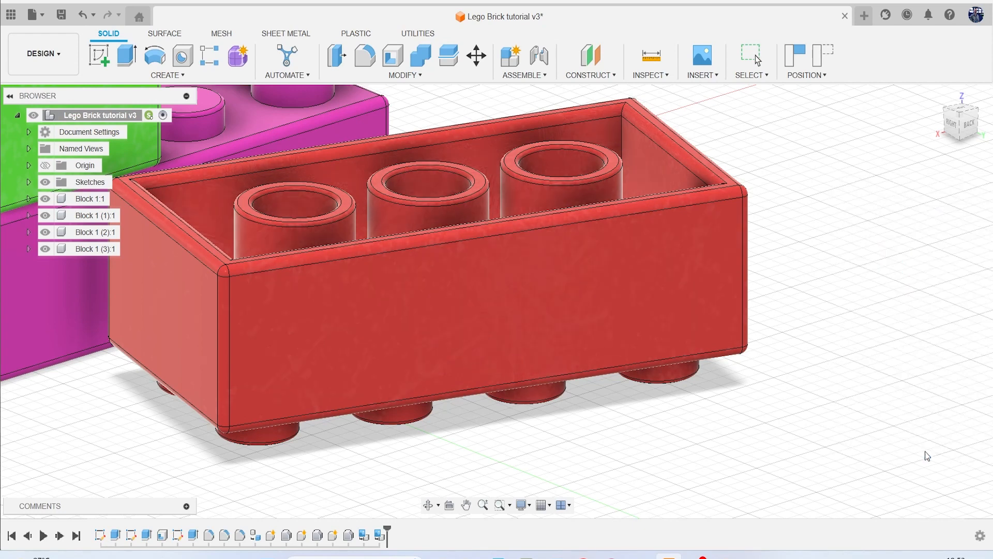
Insert the kisspng transparent dirt texture from the computer as a decal on the magenta brick's short end face.
{"action": "scroll", "coordinate": [535, 336], "scroll_direction": "down", "scroll_amount": 5}
{"action": "middle_click_drag", "start_coordinate": [535, 336], "coordinate": [591, 337]}
{"action": "left_click_drag", "start_coordinate": [969, 125], "coordinate": [863, 198]}
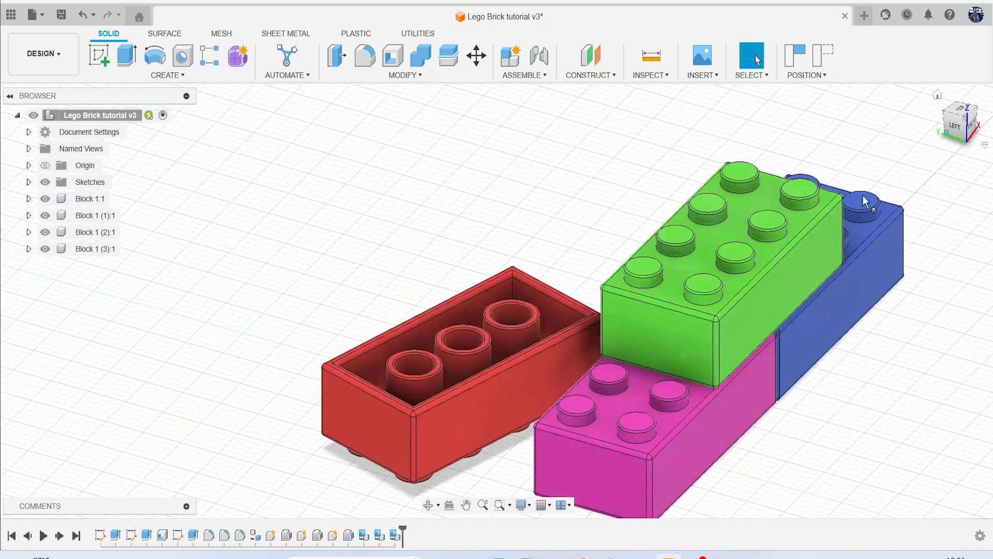
{"action": "middle_click_drag", "start_coordinate": [728, 194], "coordinate": [646, 117]}
{"action": "left_click", "coordinate": [714, 78]}
{"action": "left_click", "coordinate": [711, 104]}
{"action": "left_click", "coordinate": [363, 410]}
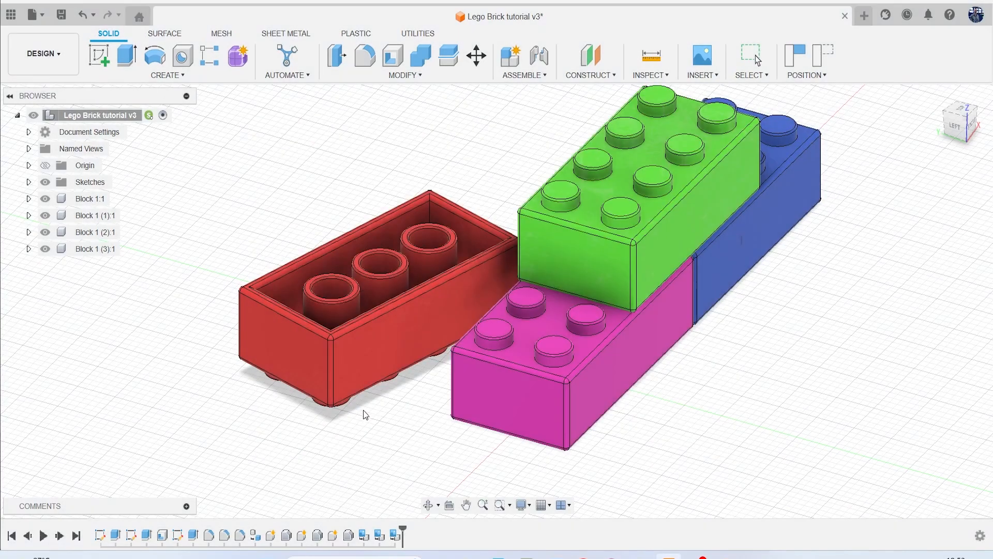
{"action": "double_click", "coordinate": [138, 132]}
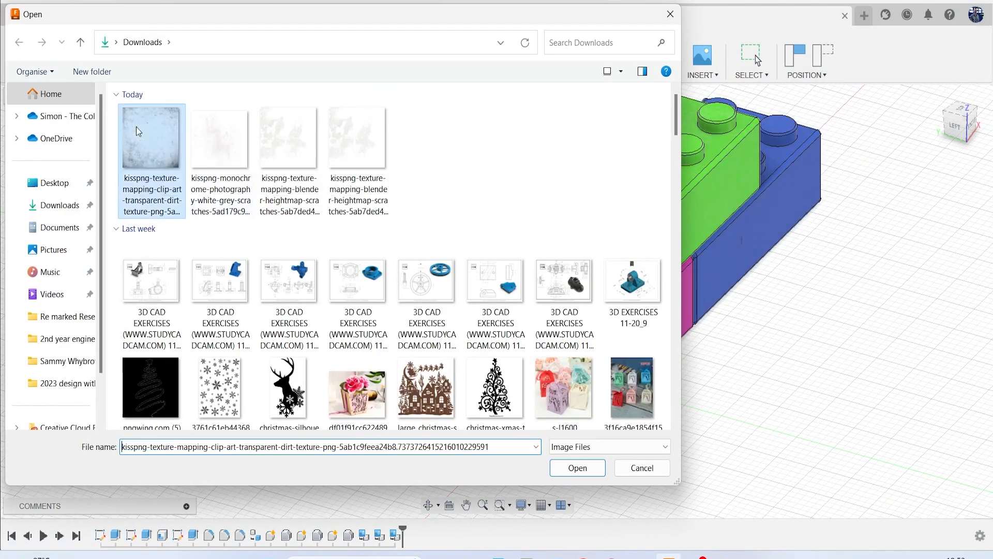
{"action": "left_click", "coordinate": [515, 408]}
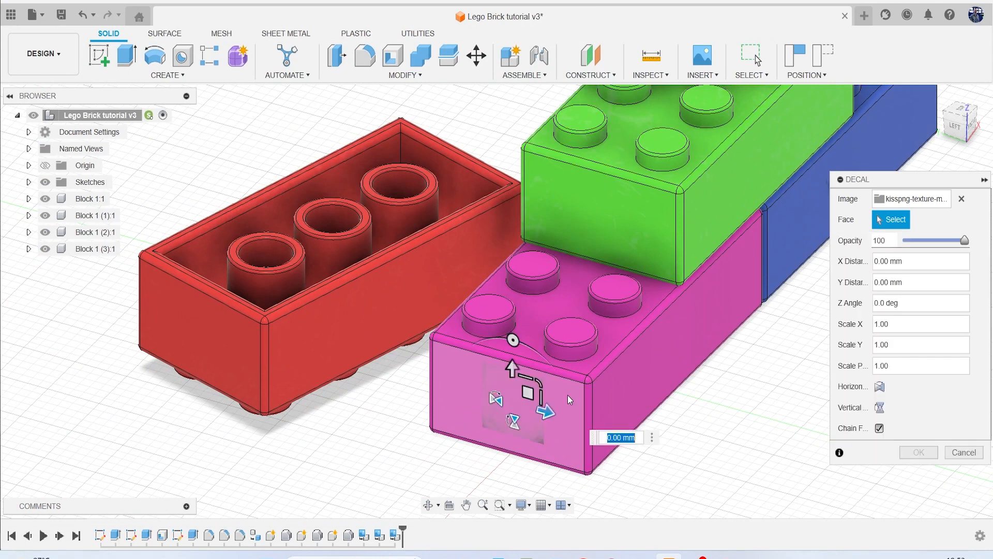
Scale the magenta brick's dirt decal plane to about 14.048, set its opacity to 3 and accept it.
{"action": "left_click_drag", "start_coordinate": [539, 382], "coordinate": [584, 370]}
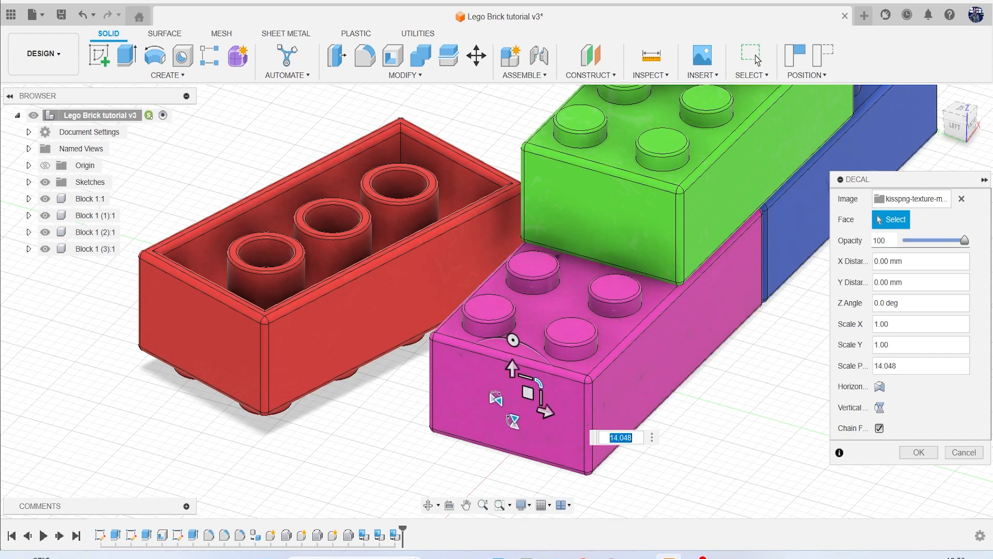
{"action": "left_click", "coordinate": [892, 239]}
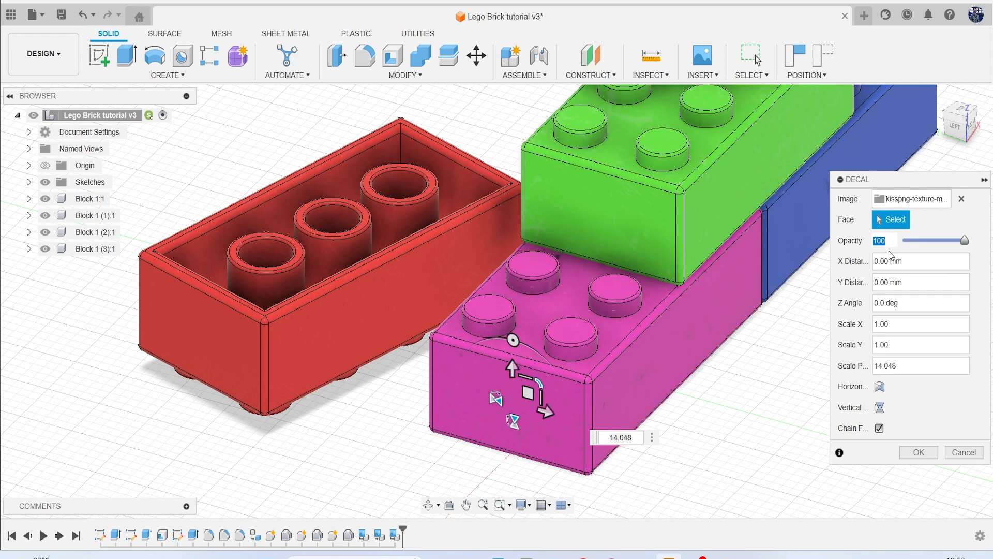
{"action": "type", "text": "3"}
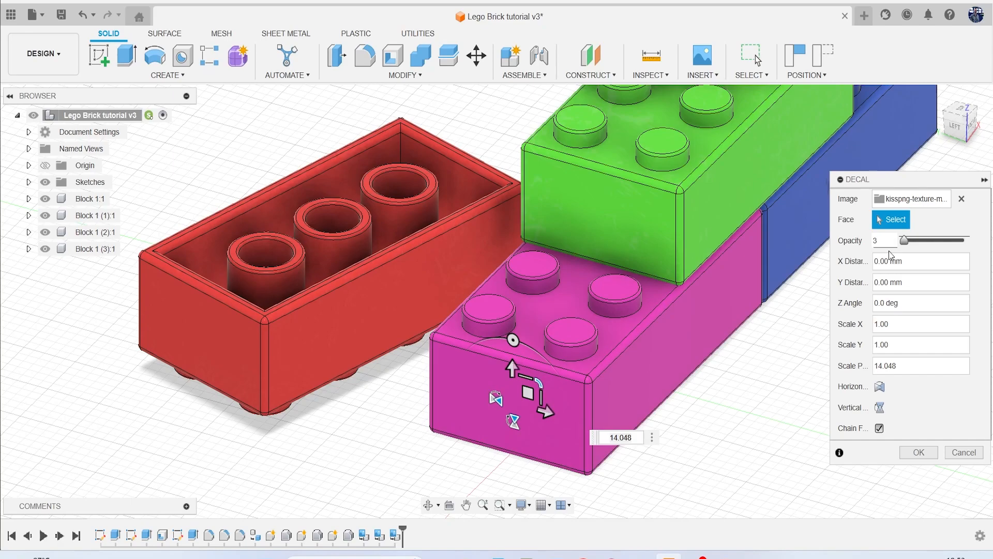
{"action": "key", "text": "Return"}
Switch from the Design workspace to the Render workspace.
{"action": "scroll", "coordinate": [611, 261], "scroll_direction": "down", "scroll_amount": 5}
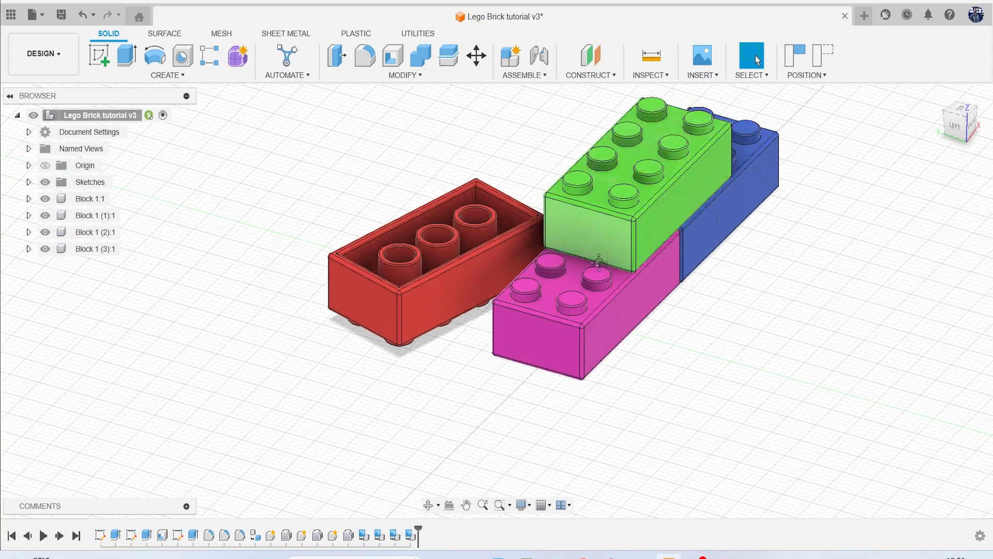
{"action": "middle_click_drag", "start_coordinate": [611, 261], "coordinate": [567, 302]}
{"action": "mouse_move", "coordinate": [962, 132]}
{"action": "left_mouse_down"}
{"action": "mouse_move", "coordinate": [988, 133]}
{"action": "mouse_move", "coordinate": [992, 113]}
{"action": "mouse_move", "coordinate": [990, 124]}
{"action": "left_mouse_up"}
{"action": "left_click", "coordinate": [44, 53]}
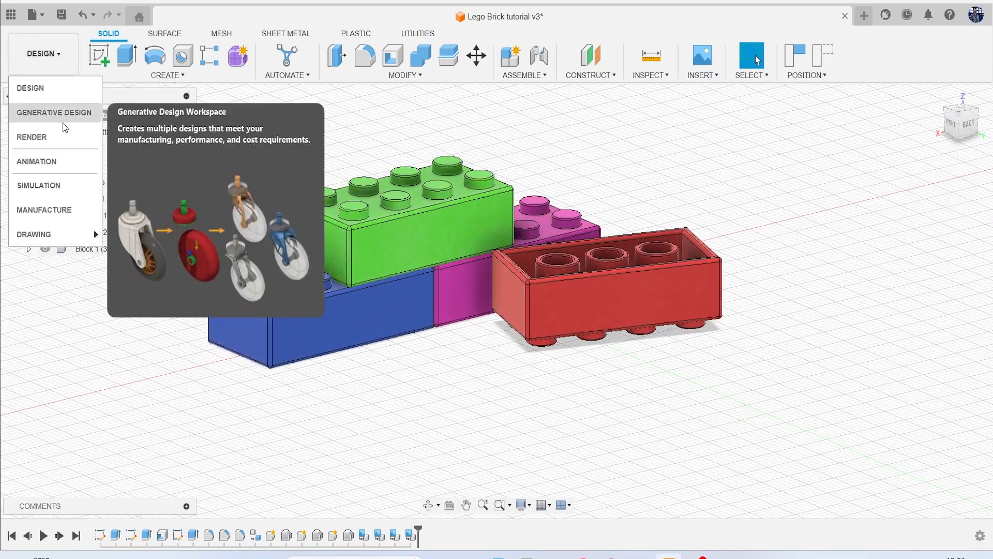
{"action": "left_click", "coordinate": [32, 137]}
Start a 1920 by 629 px render of the bricks with the cloud renderer at Final quality.
{"action": "scroll", "coordinate": [476, 357], "scroll_direction": "up", "scroll_amount": 5}
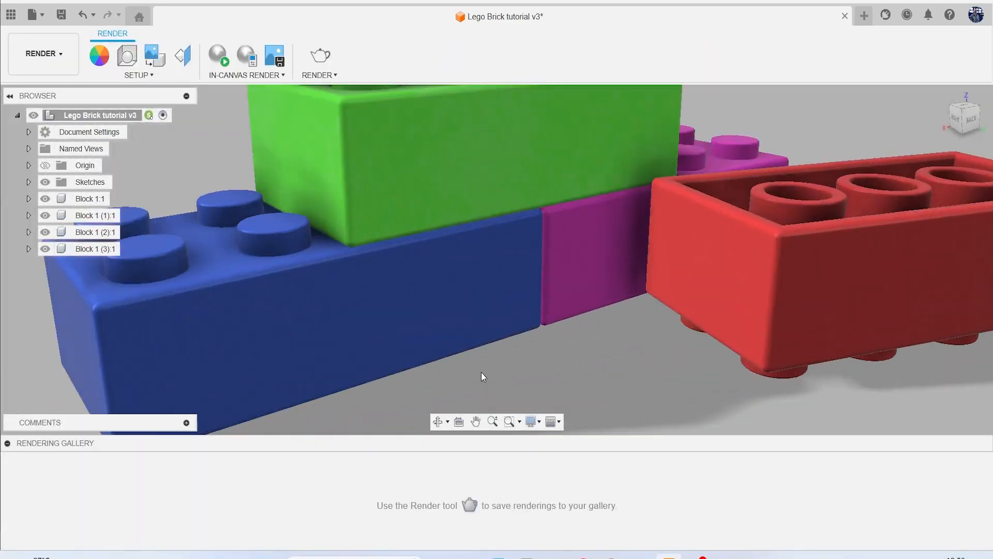
{"action": "scroll", "coordinate": [481, 371], "scroll_direction": "down", "scroll_amount": 5}
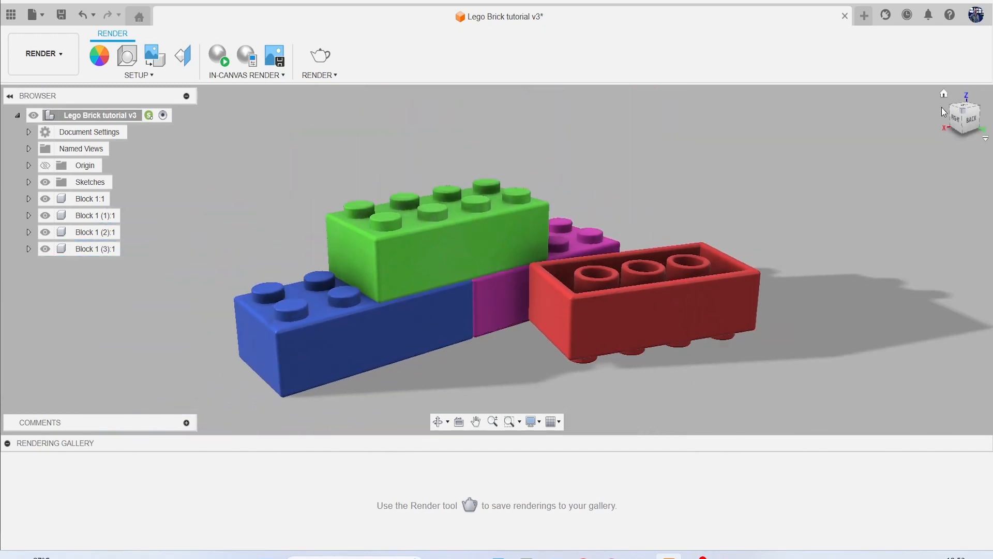
{"action": "mouse_move", "coordinate": [985, 124]}
{"action": "left_mouse_down"}
{"action": "mouse_move", "coordinate": [965, 149]}
{"action": "mouse_move", "coordinate": [983, 181]}
{"action": "mouse_move", "coordinate": [961, 130]}
{"action": "mouse_move", "coordinate": [972, 124]}
{"action": "mouse_move", "coordinate": [966, 133]}
{"action": "mouse_move", "coordinate": [989, 137]}
{"action": "left_mouse_up"}
{"action": "scroll", "coordinate": [337, 251], "scroll_direction": "down", "scroll_amount": 3}
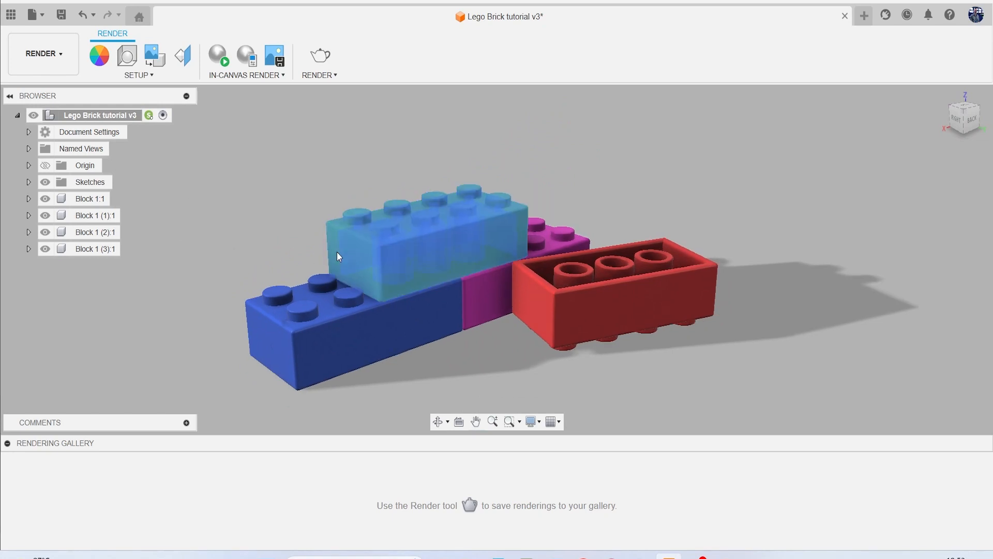
{"action": "left_click", "coordinate": [319, 58]}
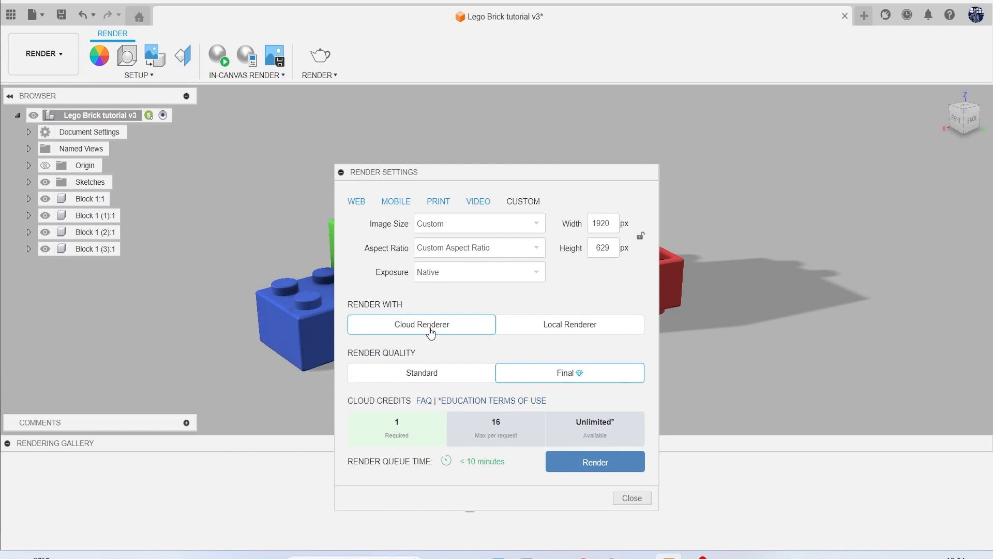
{"action": "left_click", "coordinate": [550, 324]}
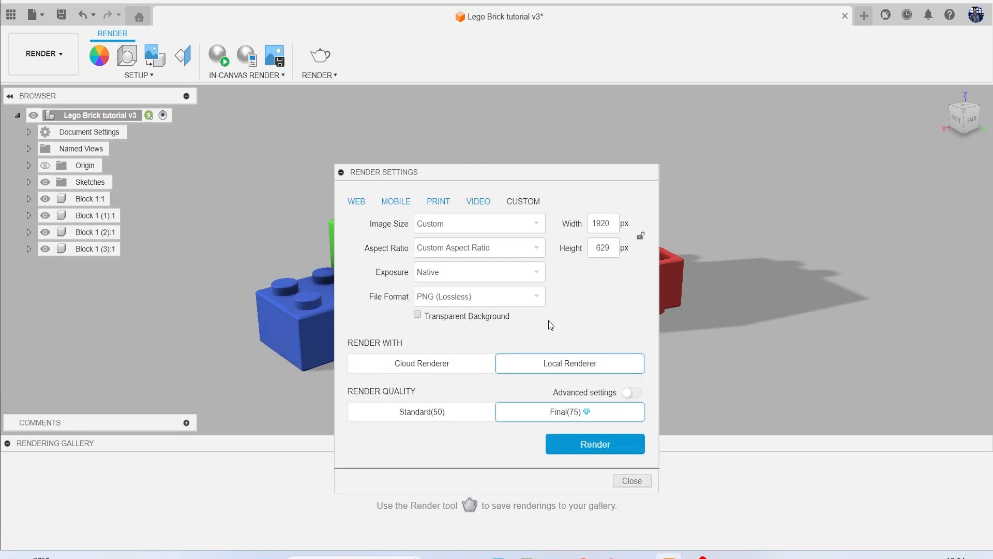
{"action": "left_click", "coordinate": [462, 362]}
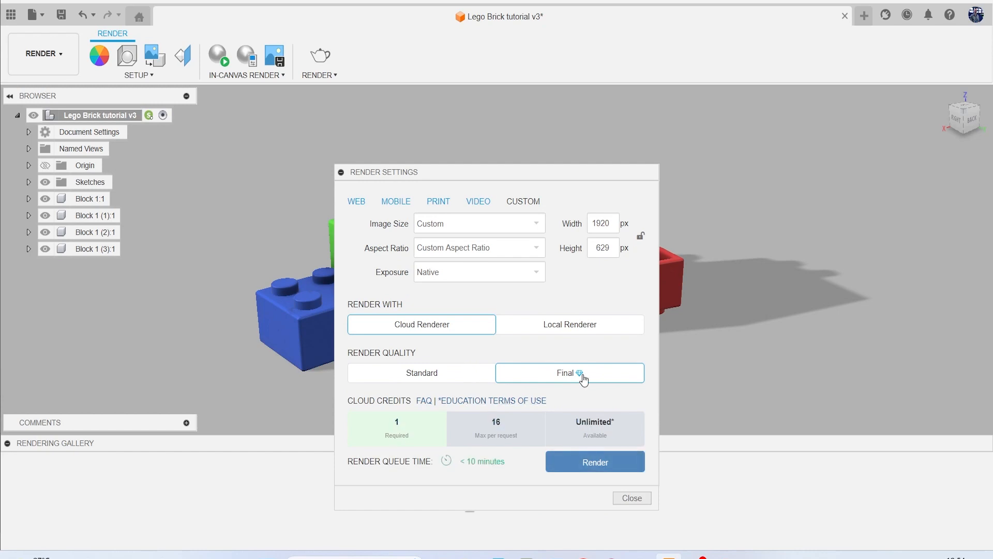
{"action": "left_click", "coordinate": [587, 463]}
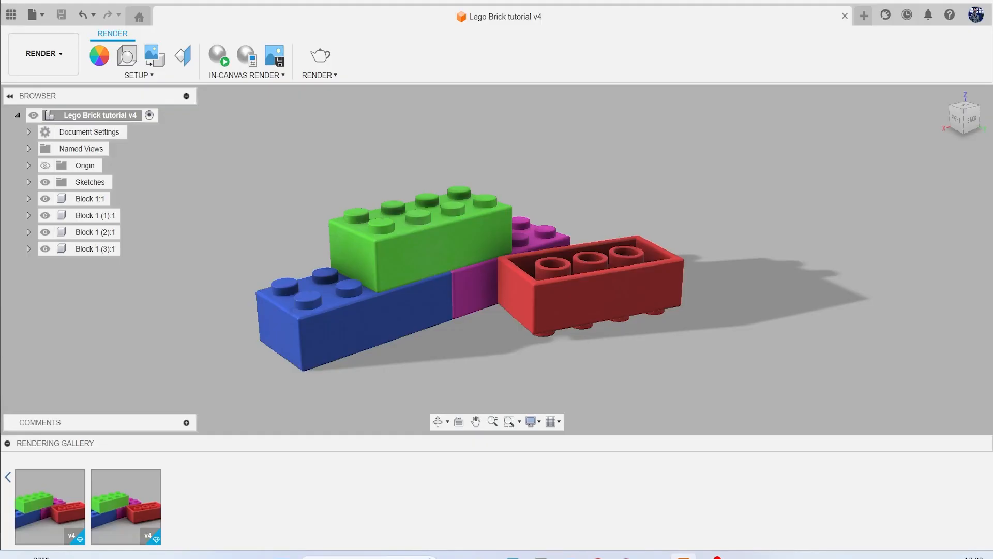
Download the finished brick rendering to the Desktop as a PNG with a transparent background.
{"action": "double_click", "coordinate": [127, 504]}
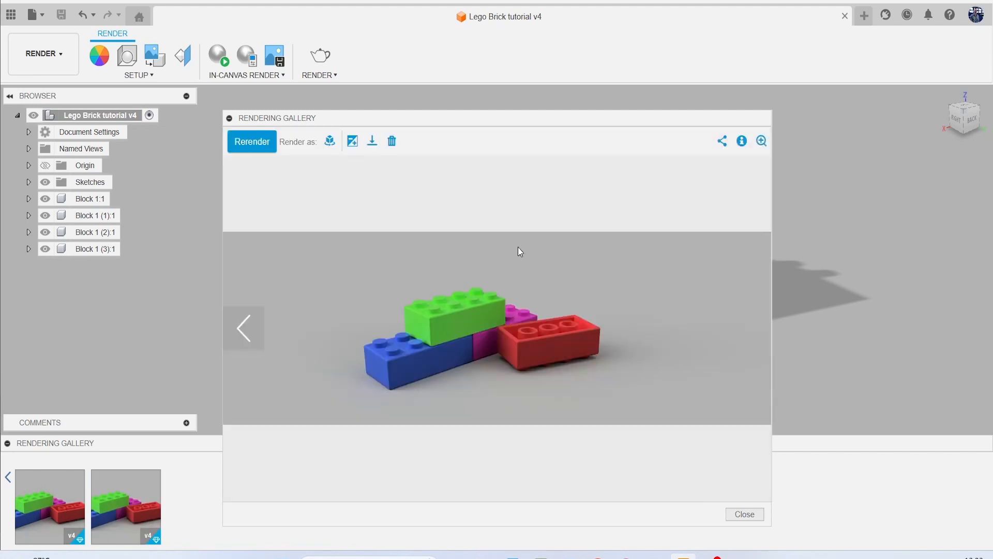
{"action": "left_click", "coordinate": [372, 142]}
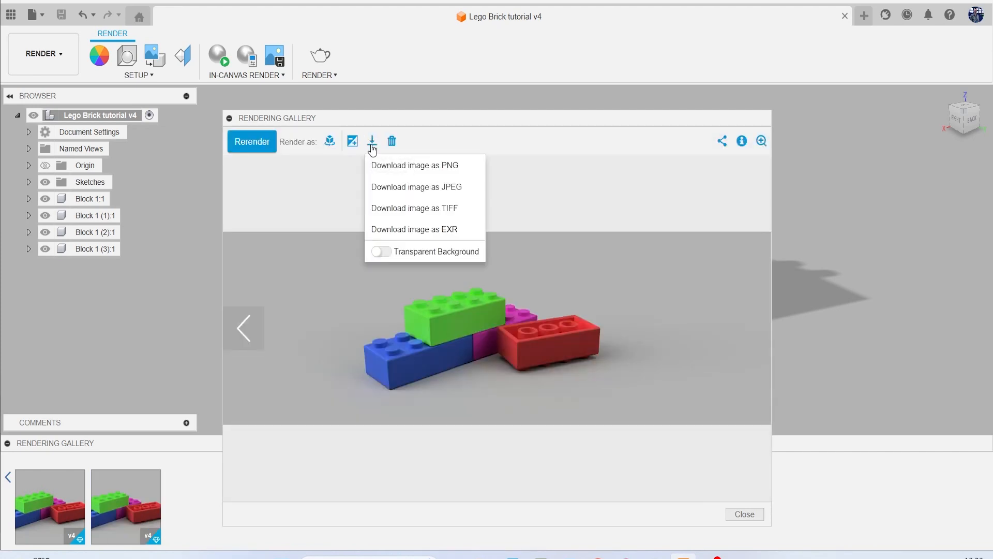
{"action": "left_click", "coordinate": [381, 251]}
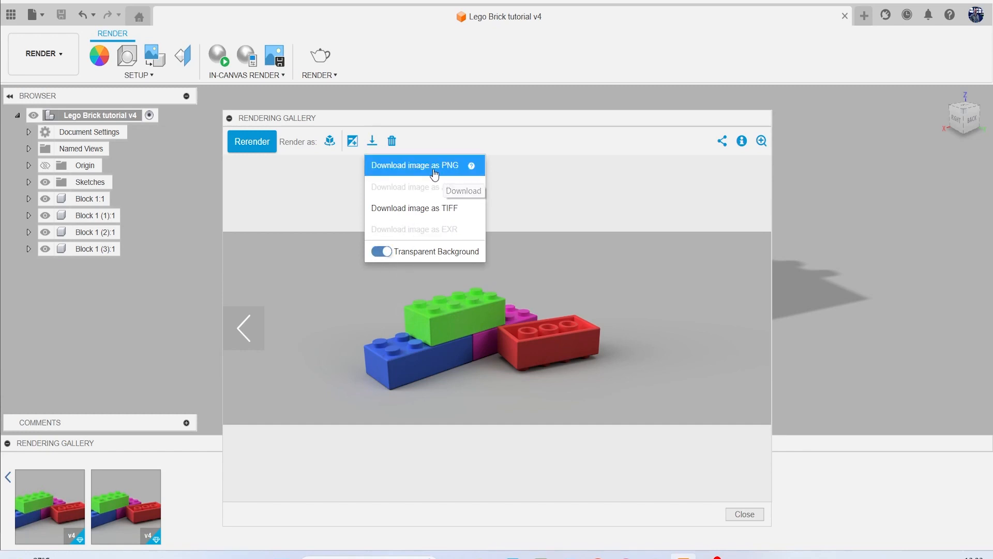
{"action": "left_click", "coordinate": [461, 171]}
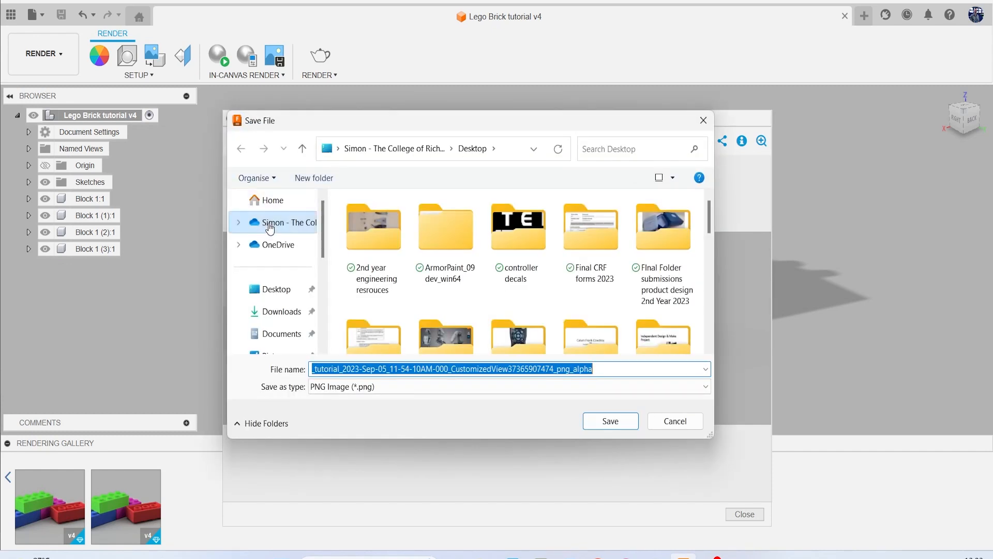
{"action": "left_click", "coordinate": [610, 420]}
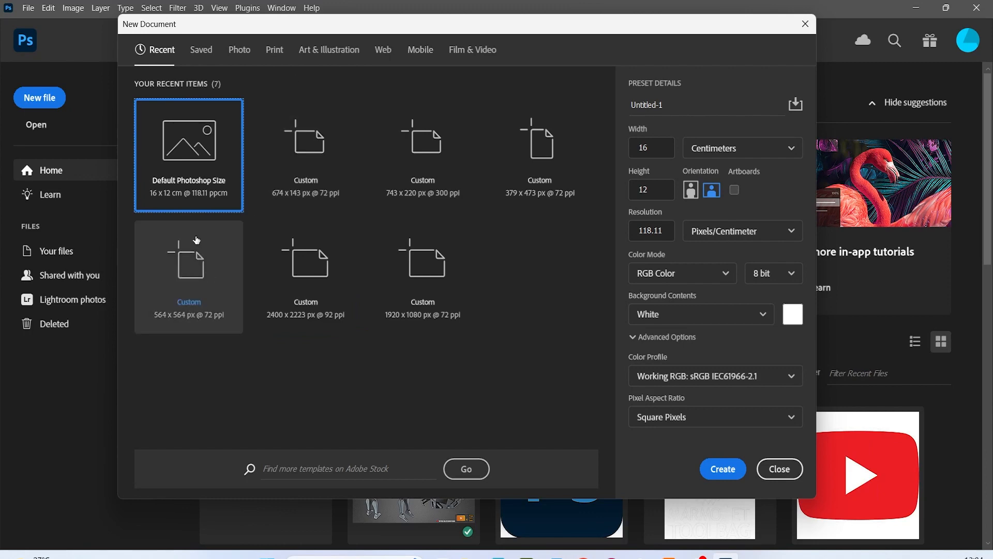
In Photoshop, create a default 16 x 12 cm document and open the downloaded Lego_Brick_tutorial transparent PNG from the Desktop.
{"action": "left_click", "coordinate": [731, 473]}
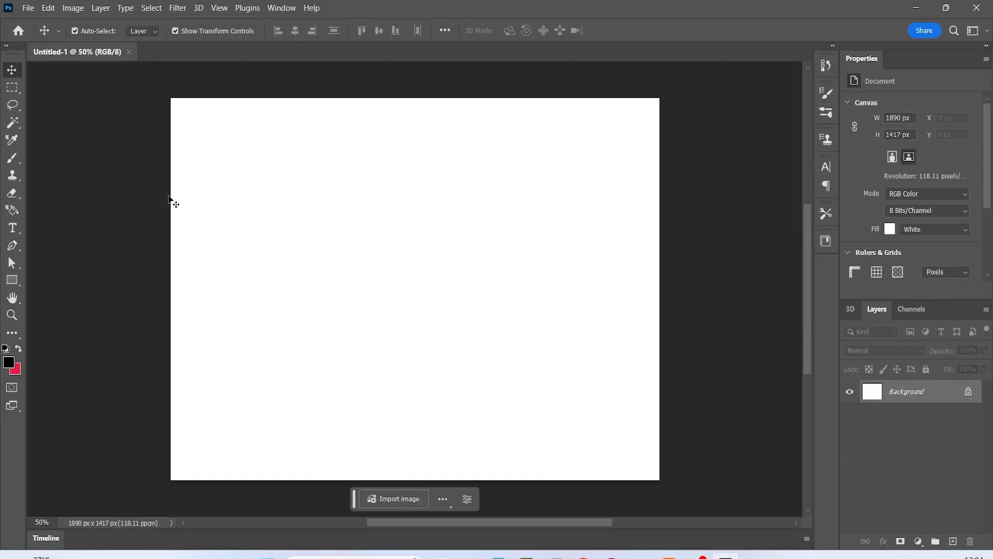
{"action": "left_click", "coordinate": [27, 9]}
{"action": "left_click", "coordinate": [42, 35]}
{"action": "scroll", "coordinate": [288, 200], "scroll_direction": "down", "scroll_amount": 2}
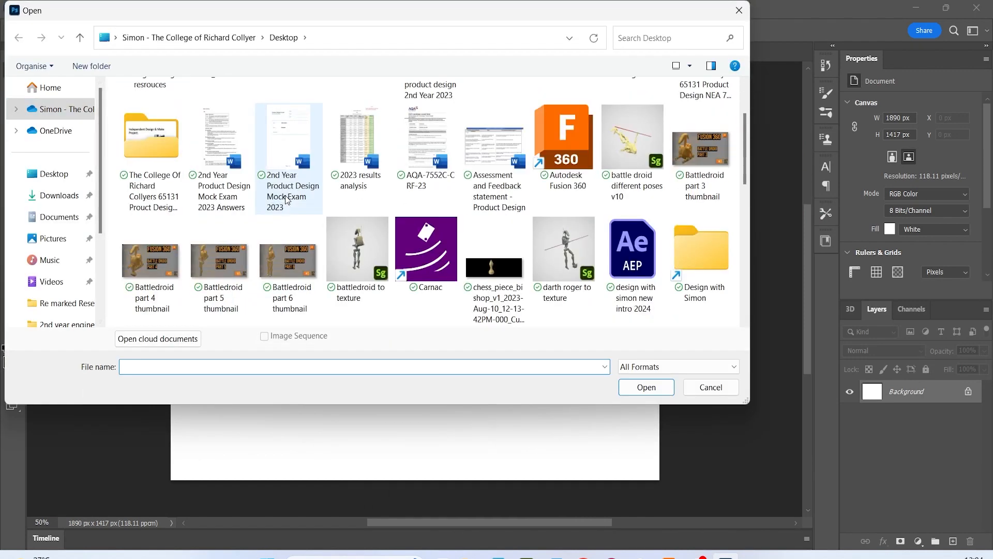
{"action": "scroll", "coordinate": [288, 200], "scroll_direction": "down", "scroll_amount": 10}
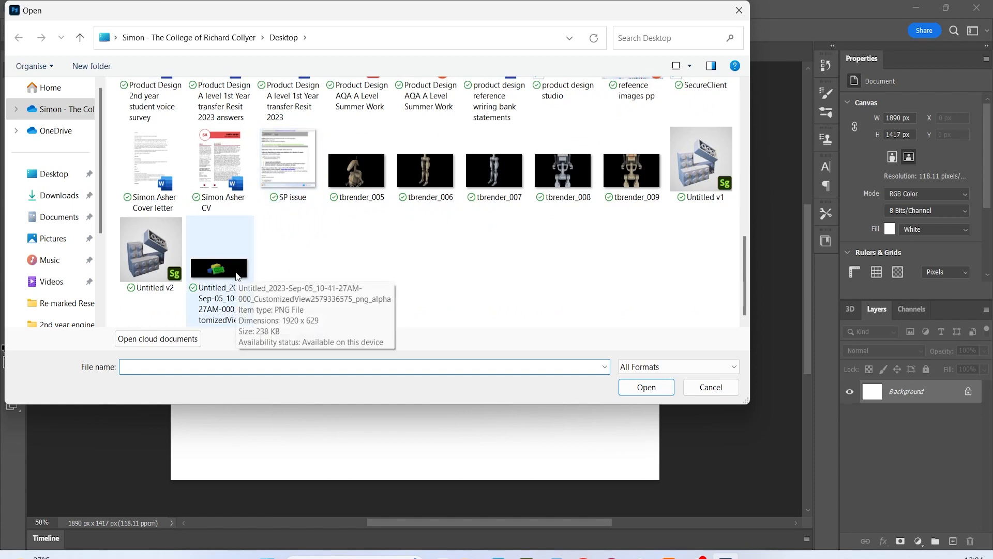
{"action": "left_click", "coordinate": [668, 557]}
{"action": "left_click", "coordinate": [669, 557]}
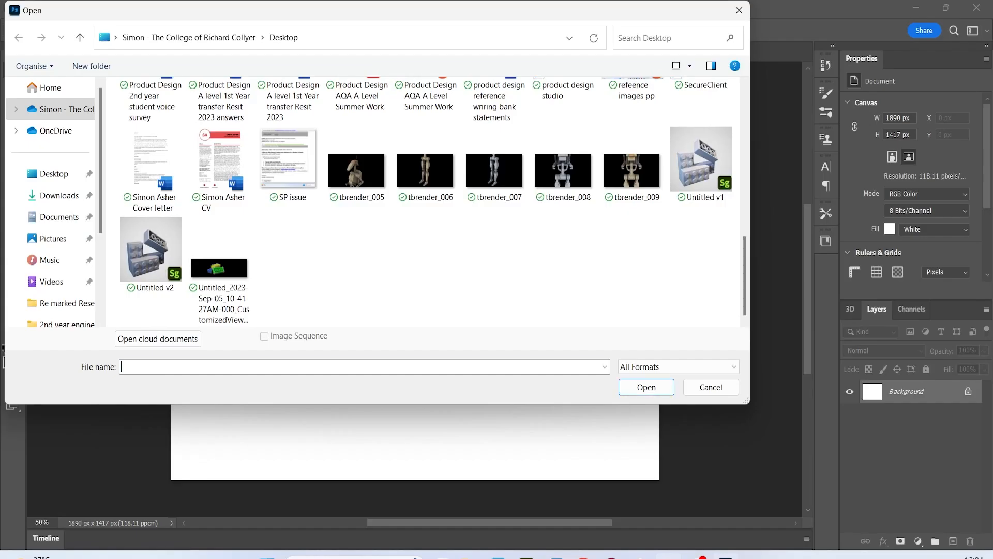
{"action": "scroll", "coordinate": [477, 274], "scroll_direction": "up", "scroll_amount": 1}
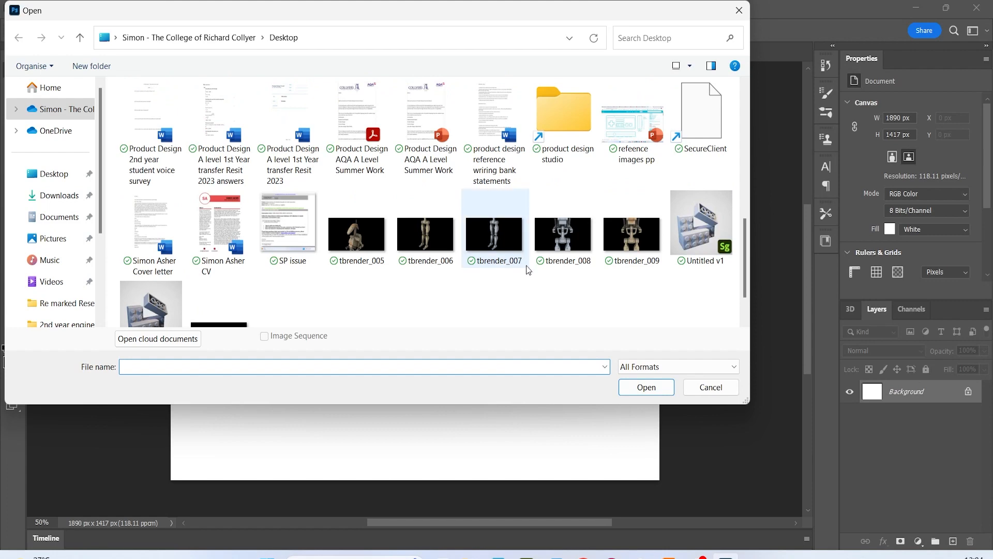
{"action": "scroll", "coordinate": [532, 269], "scroll_direction": "up", "scroll_amount": 2}
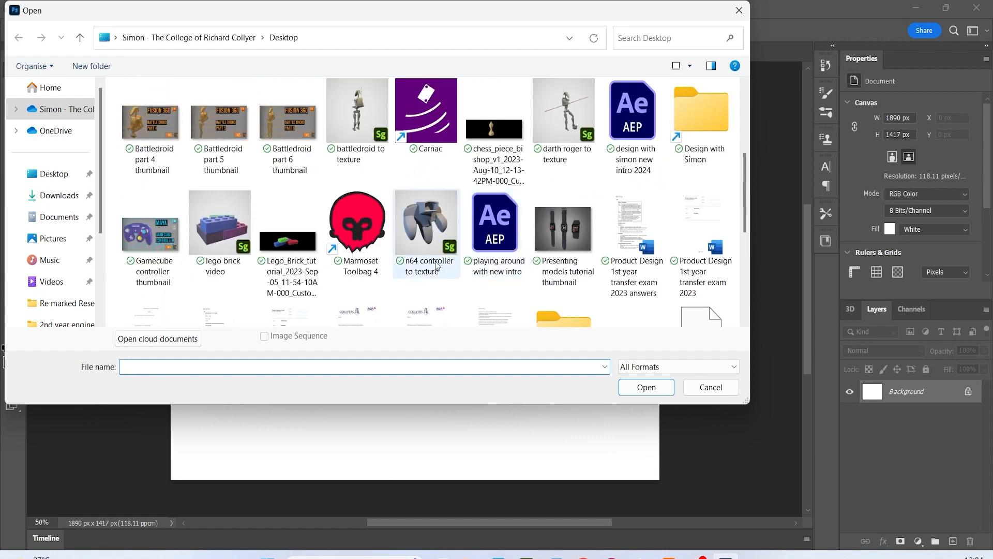
{"action": "left_click", "coordinate": [301, 244]}
{"action": "left_click", "coordinate": [642, 388]}
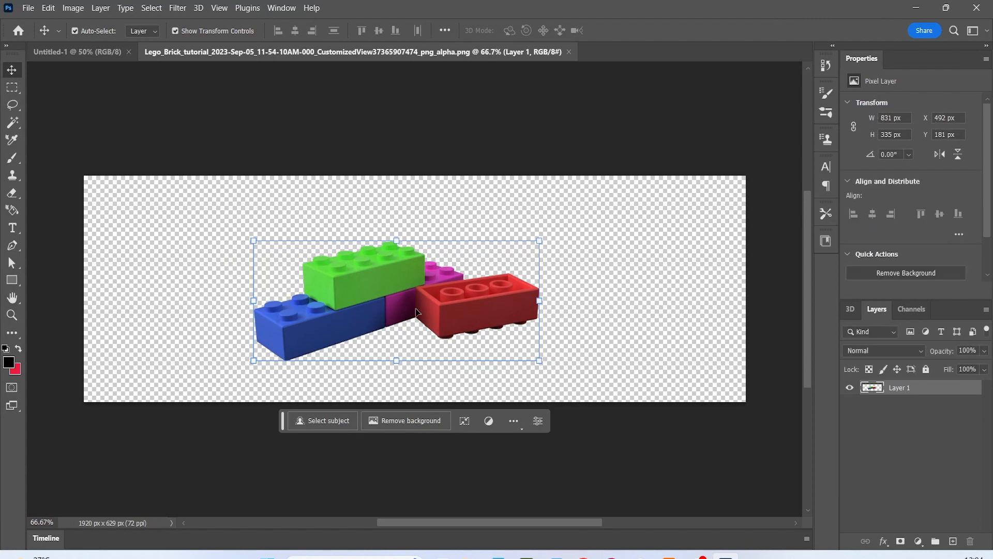
Copy the bricks into the Untitled-1 document and enlarge them to about 1105 by 446 px, centred horizontally on the canvas.
{"action": "mouse_move", "coordinate": [373, 308]}
{"action": "left_mouse_down"}
{"action": "mouse_move", "coordinate": [354, 296]}
{"action": "mouse_move", "coordinate": [375, 297]}
{"action": "left_mouse_up"}
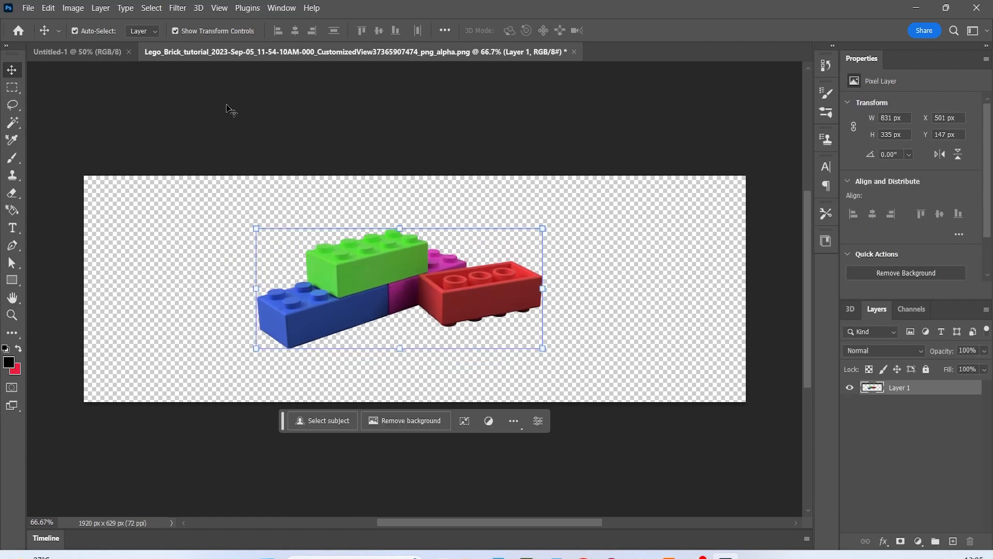
{"action": "left_click", "coordinate": [103, 52]}
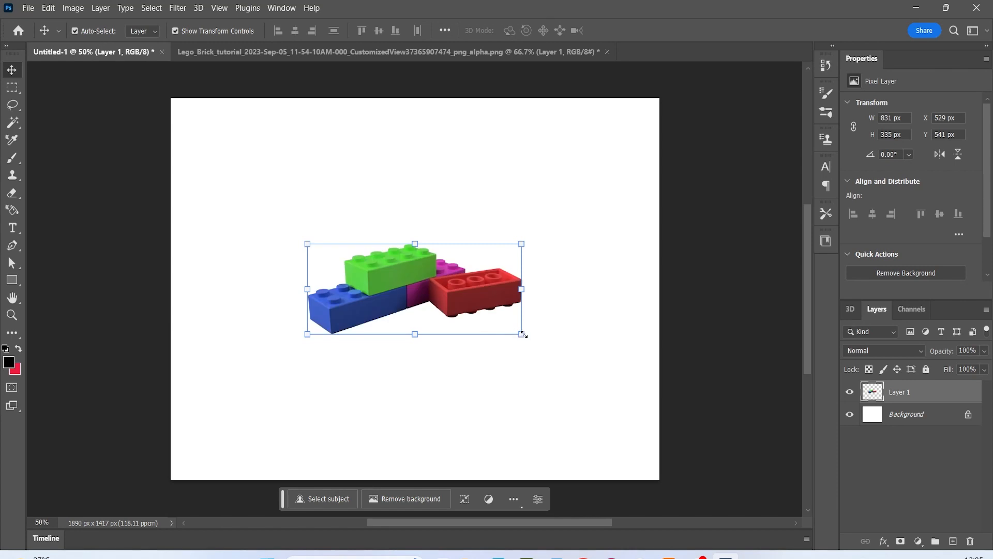
{"action": "left_click_drag", "start_coordinate": [522, 334], "coordinate": [580, 395]}
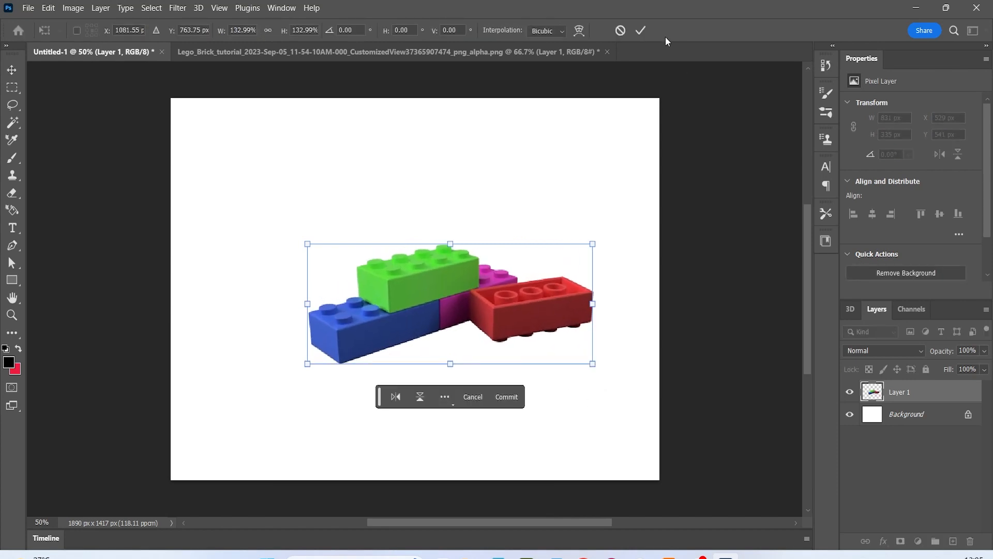
{"action": "left_click", "coordinate": [639, 31]}
{"action": "left_click_drag", "start_coordinate": [468, 280], "coordinate": [433, 259]}
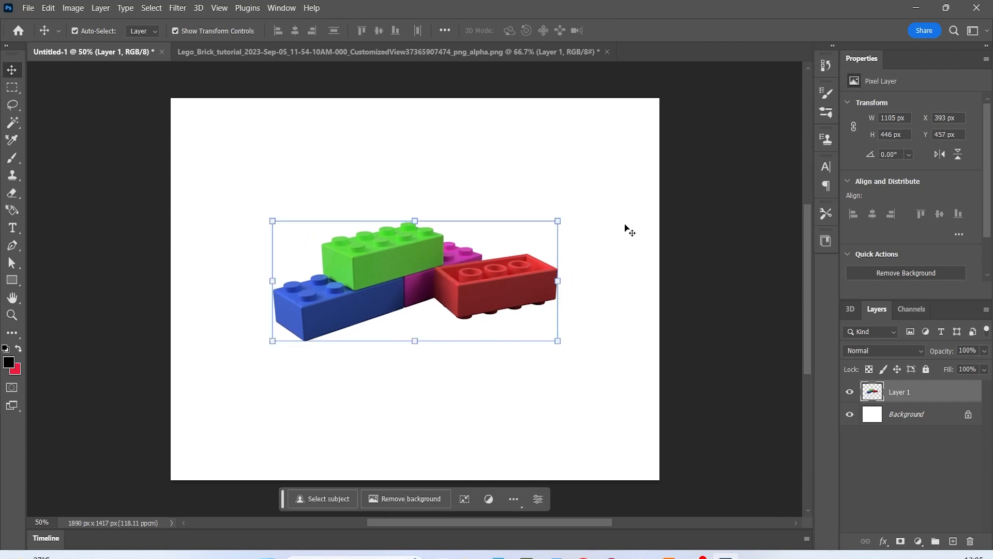
{"action": "left_click", "coordinate": [719, 240]}
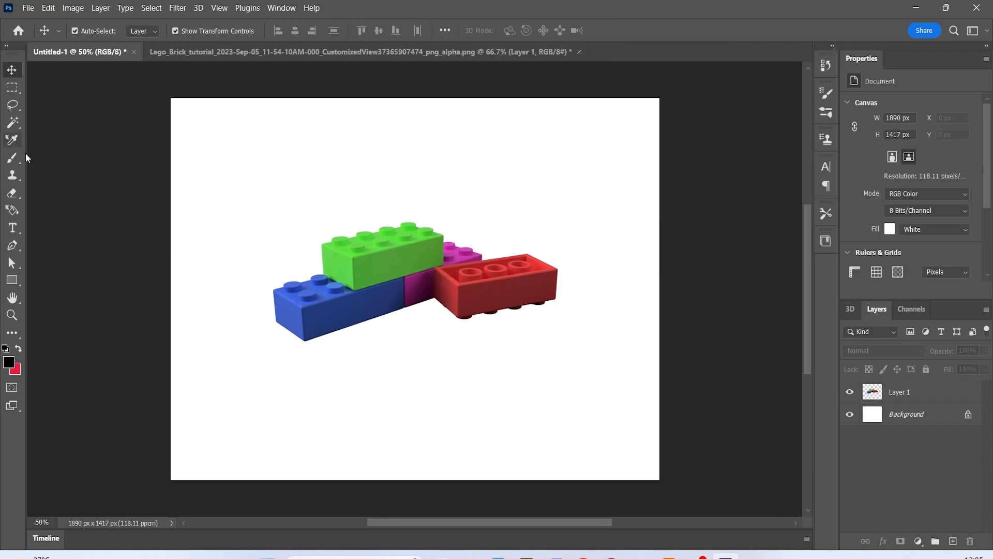
Draw a grey rectangle of about 1920 by 1439 px covering the whole canvas and place it beneath the brick layer.
{"action": "left_click", "coordinate": [13, 280]}
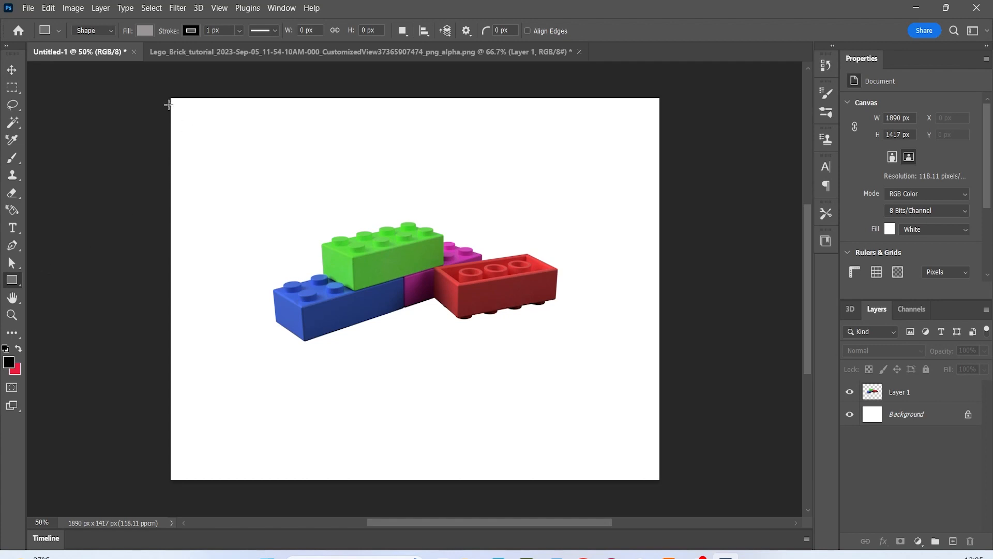
{"action": "left_click_drag", "start_coordinate": [167, 94], "coordinate": [664, 481]}
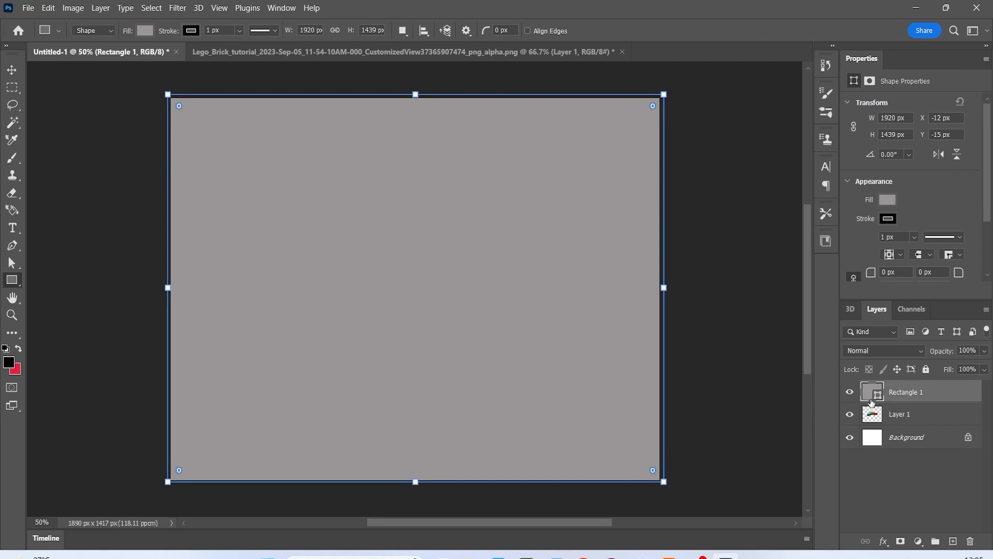
{"action": "left_click_drag", "start_coordinate": [913, 394], "coordinate": [911, 425]}
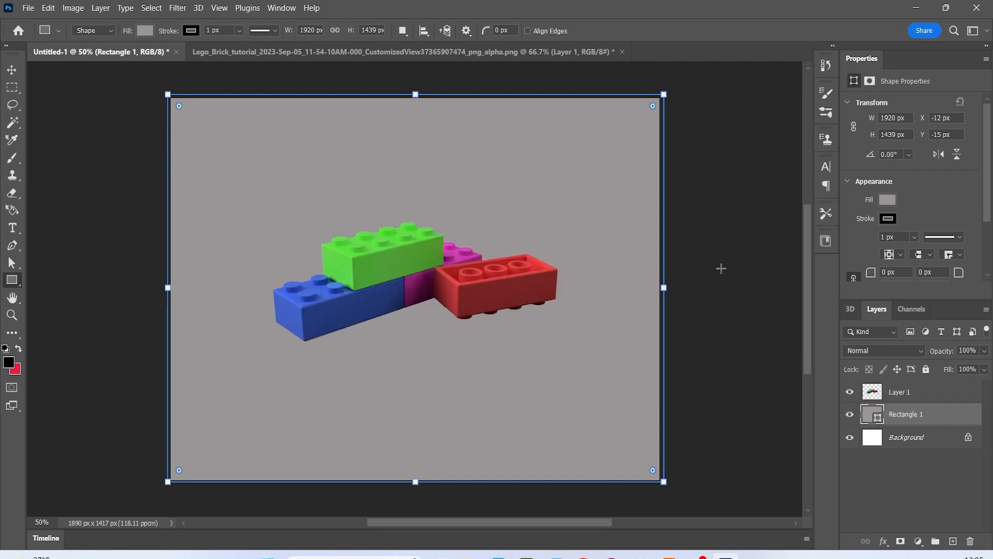
{"action": "left_click", "coordinate": [12, 69]}
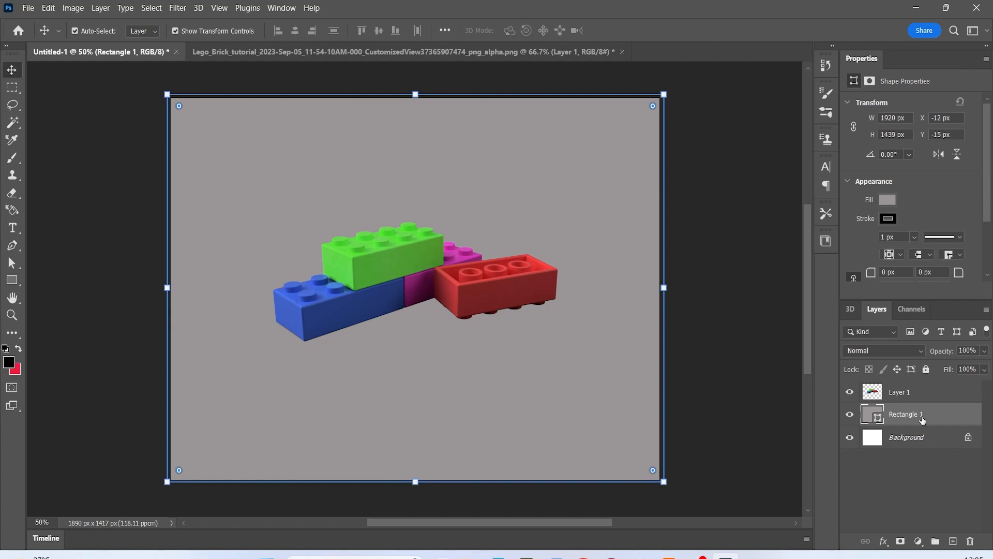
Convert the grey rectangle layer for smart filters.
{"action": "left_click", "coordinate": [177, 8]}
{"action": "left_click", "coordinate": [227, 44]}
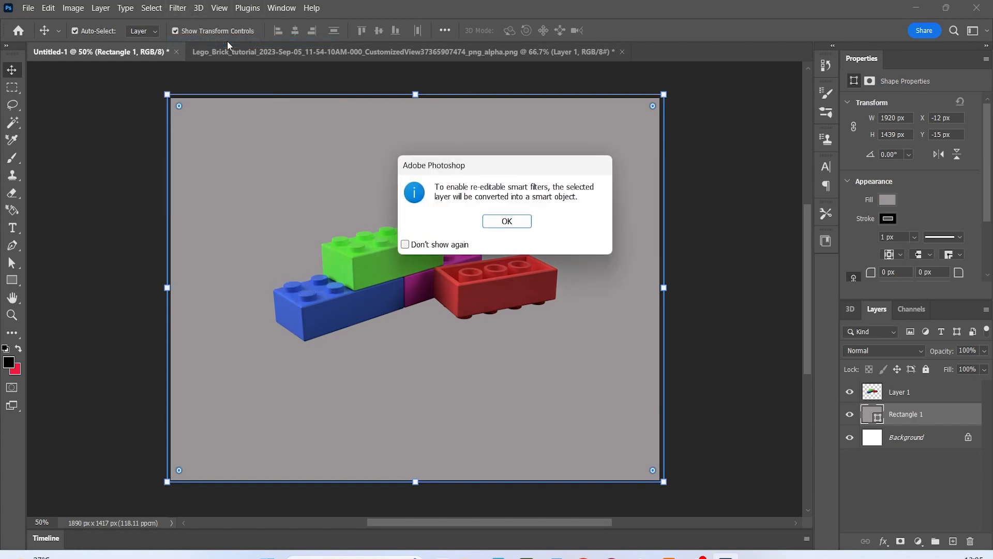
{"action": "left_click", "coordinate": [506, 222]}
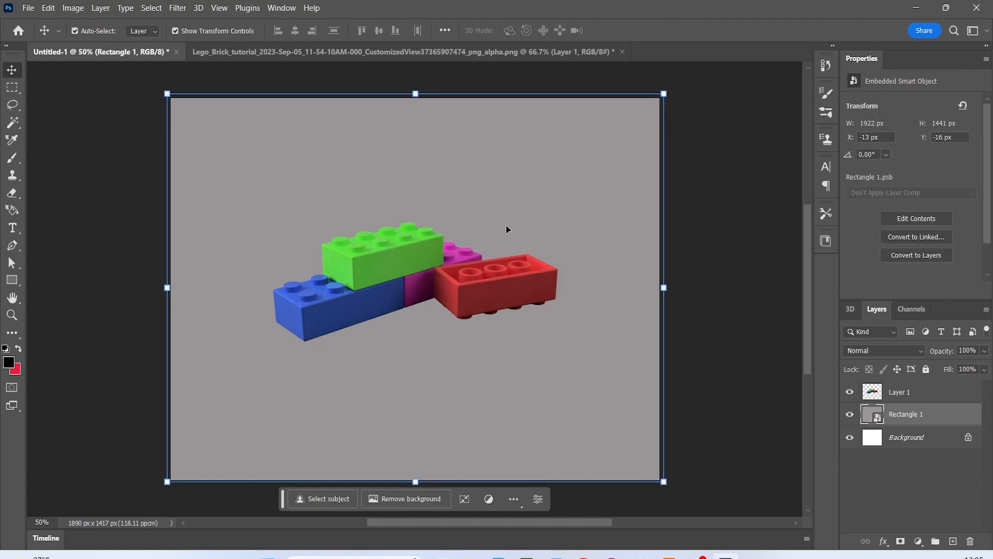
Apply an Add Noise filter to the grey rectangle with amount 5%, Gaussian distribution and Monochromatic.
{"action": "left_click", "coordinate": [177, 7]}
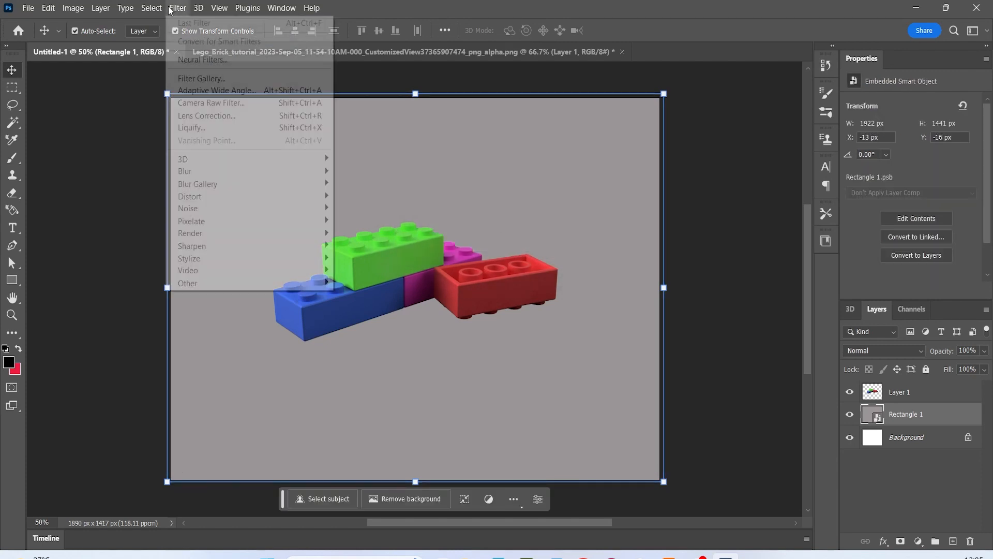
{"action": "mouse_move", "coordinate": [303, 211]}
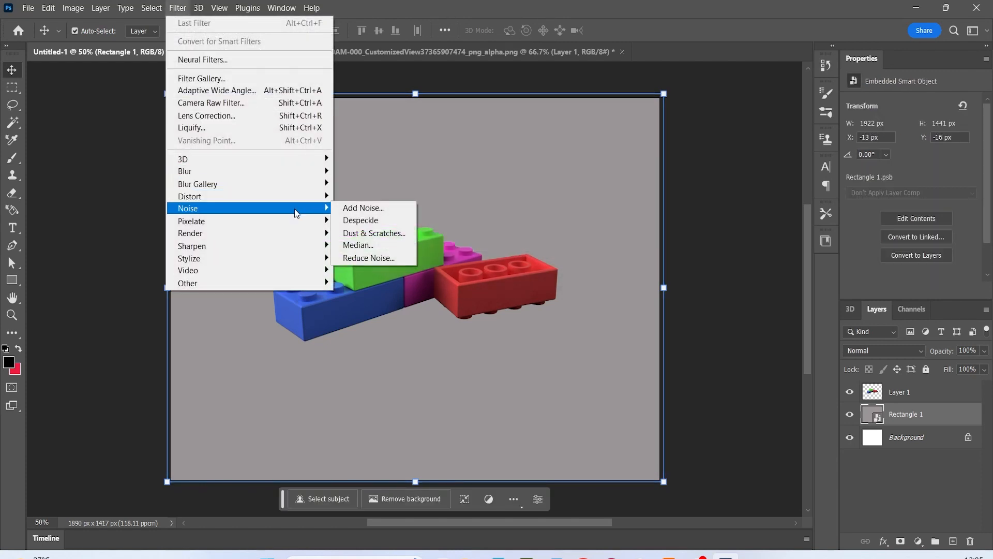
{"action": "left_click", "coordinate": [362, 209]}
{"action": "mouse_move", "coordinate": [405, 281]}
{"action": "left_mouse_down"}
{"action": "mouse_move", "coordinate": [483, 281]}
{"action": "mouse_move", "coordinate": [408, 281]}
{"action": "left_mouse_up"}
{"action": "left_click", "coordinate": [463, 262]}
{"action": "left_click_drag", "start_coordinate": [451, 261], "coordinate": [394, 258]}
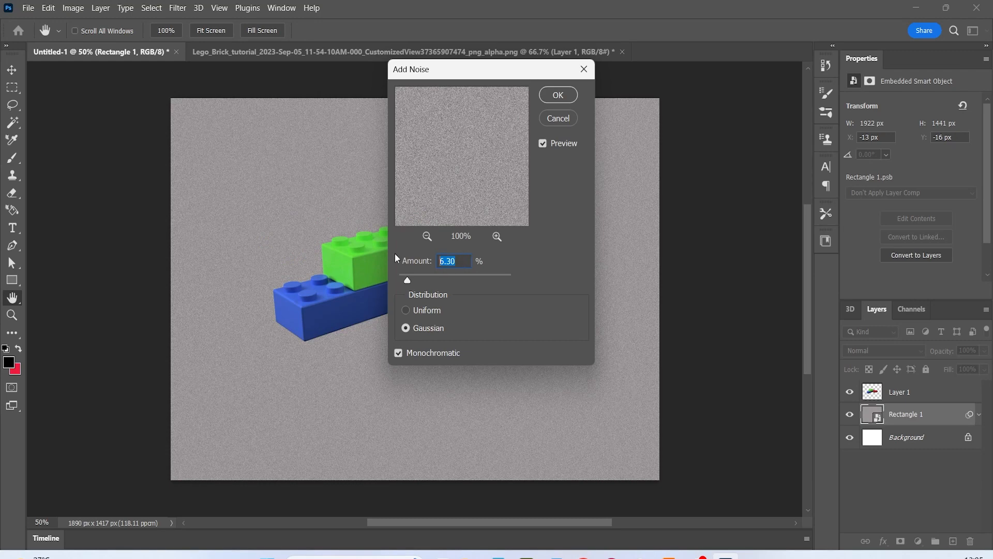
{"action": "type", "text": "5"}
{"action": "left_click", "coordinate": [558, 95]}
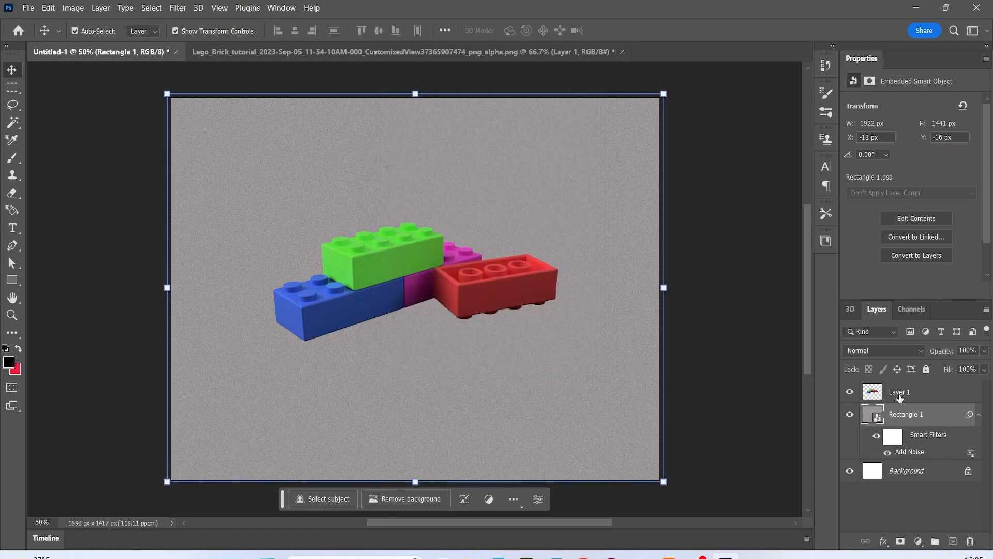
Add a radial grey gradient overlay to the rectangle at 100% opacity, 90° angle and 150% scale.
{"action": "left_click", "coordinate": [884, 542]}
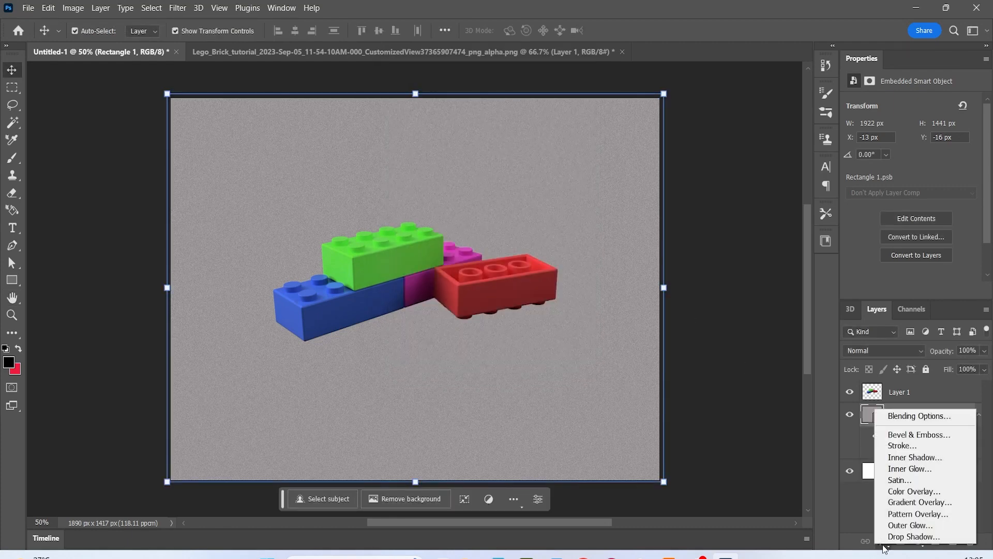
{"action": "left_click", "coordinate": [910, 503]}
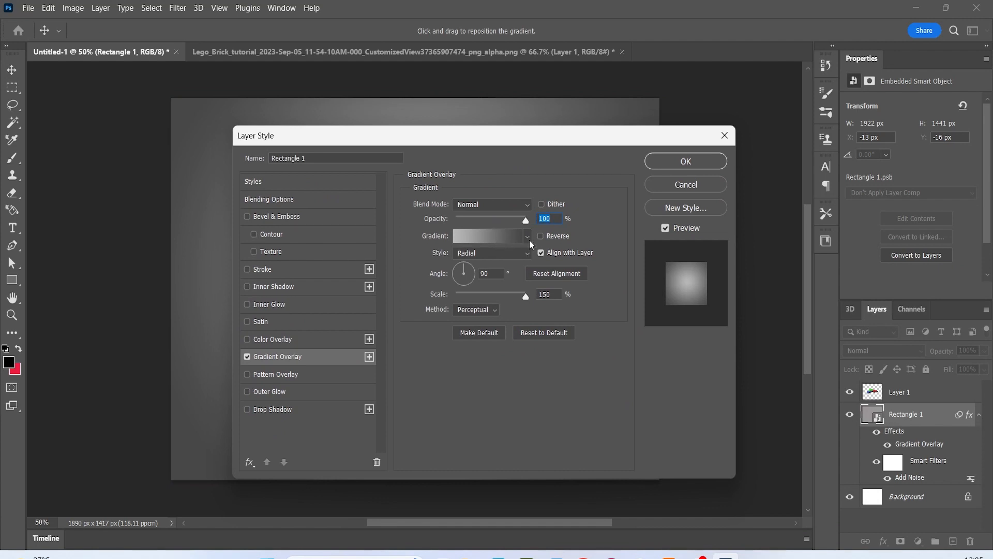
{"action": "left_click_drag", "start_coordinate": [572, 148], "coordinate": [605, 141]}
{"action": "left_click", "coordinate": [731, 156]}
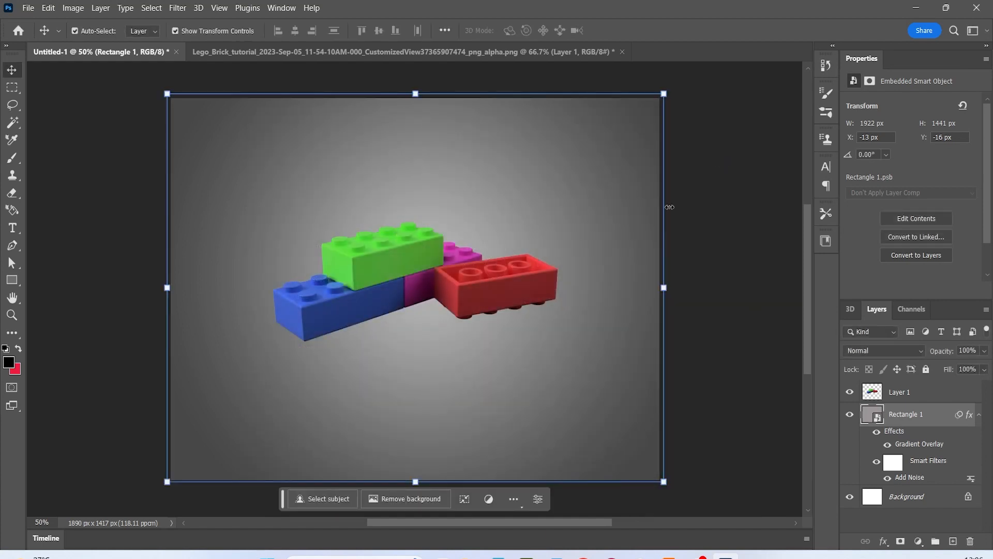
{"action": "left_click", "coordinate": [691, 181]}
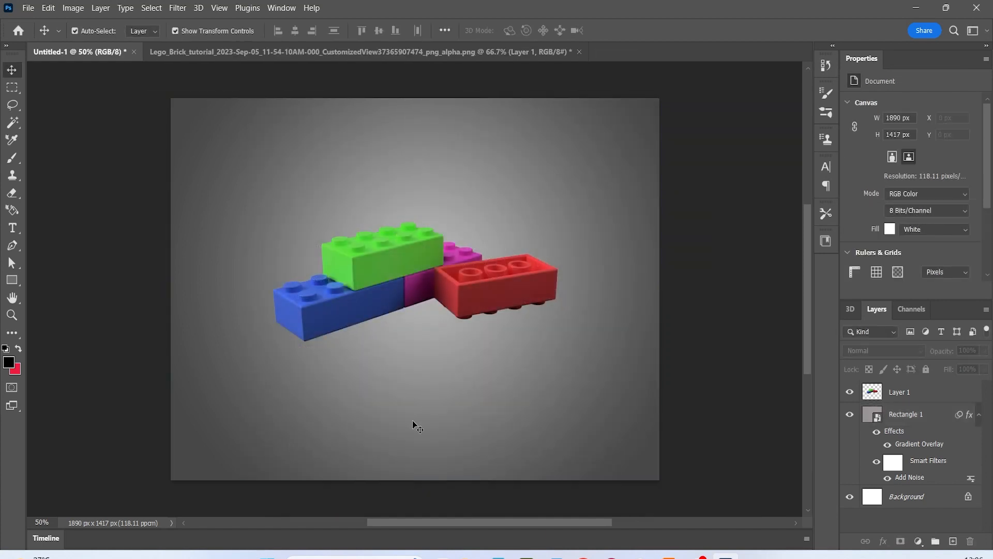
Add a black stroke to the brick layer, 2 px wide, positioned outside, Normal blend mode, 50% opacity.
{"action": "left_click", "coordinate": [904, 398]}
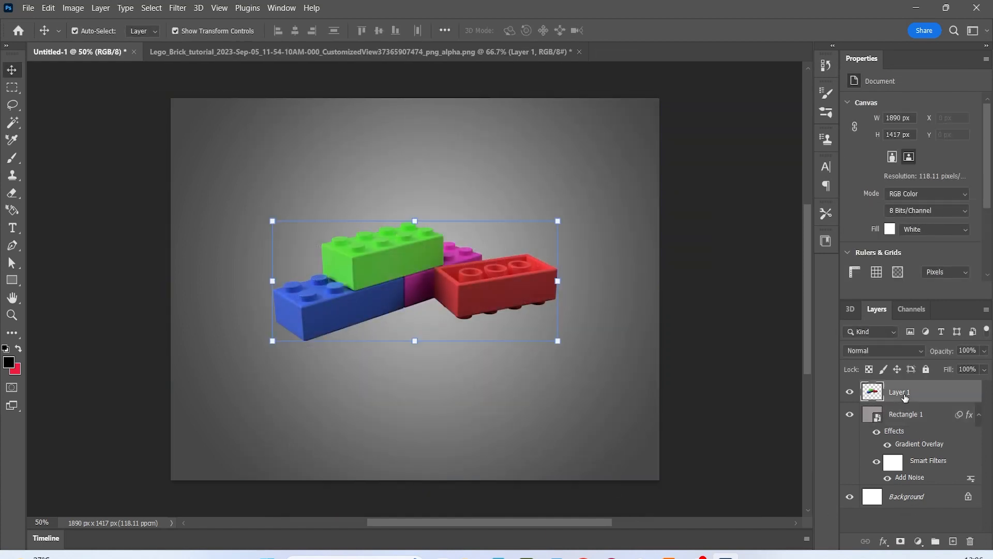
{"action": "left_click", "coordinate": [884, 540]}
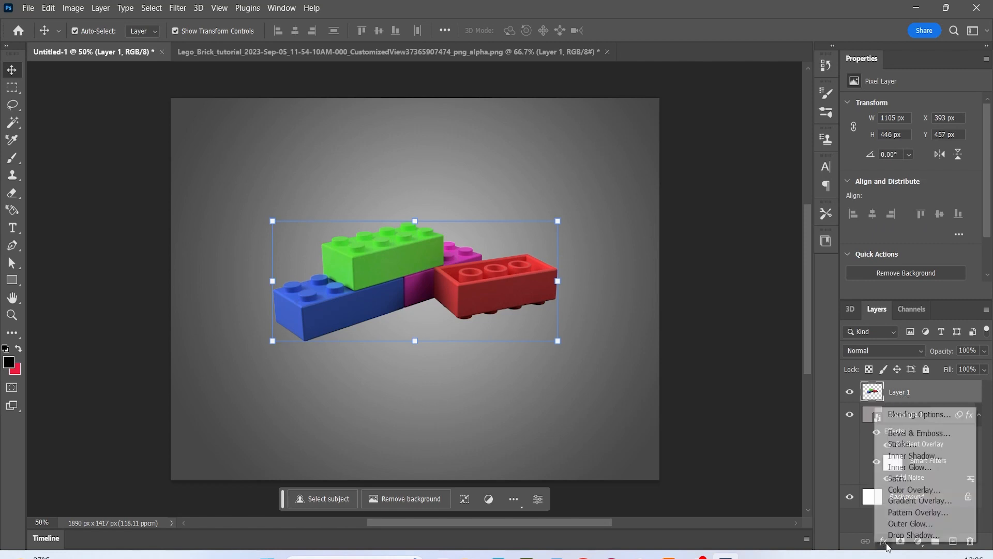
{"action": "left_click", "coordinate": [906, 416]}
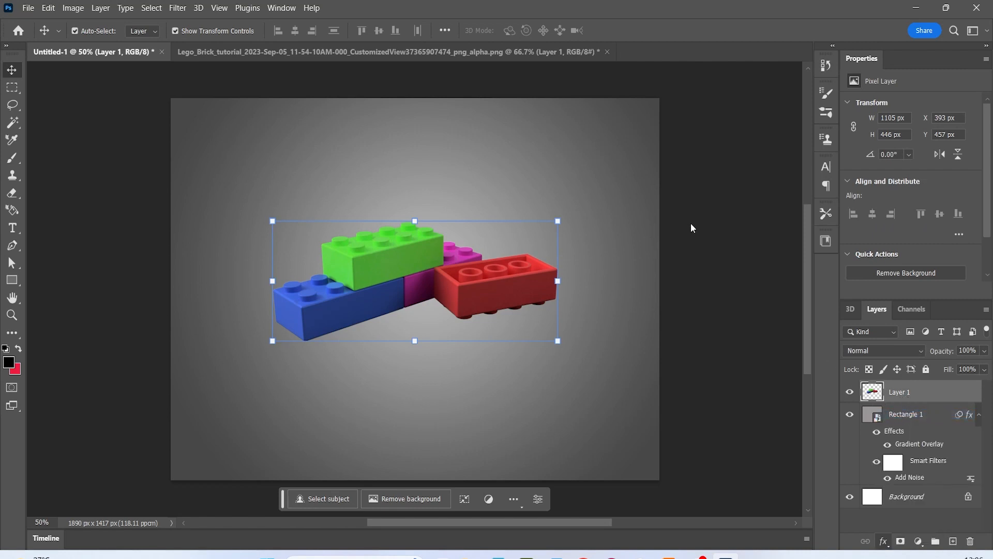
{"action": "left_click_drag", "start_coordinate": [535, 136], "coordinate": [655, 99]}
{"action": "left_click_drag", "start_coordinate": [448, 98], "coordinate": [602, 66]}
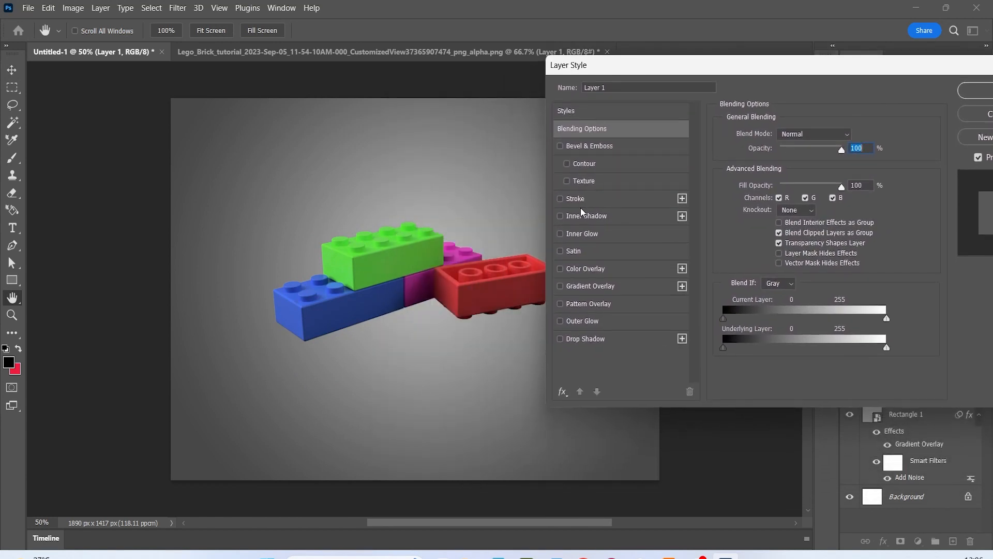
{"action": "left_click", "coordinate": [561, 199]}
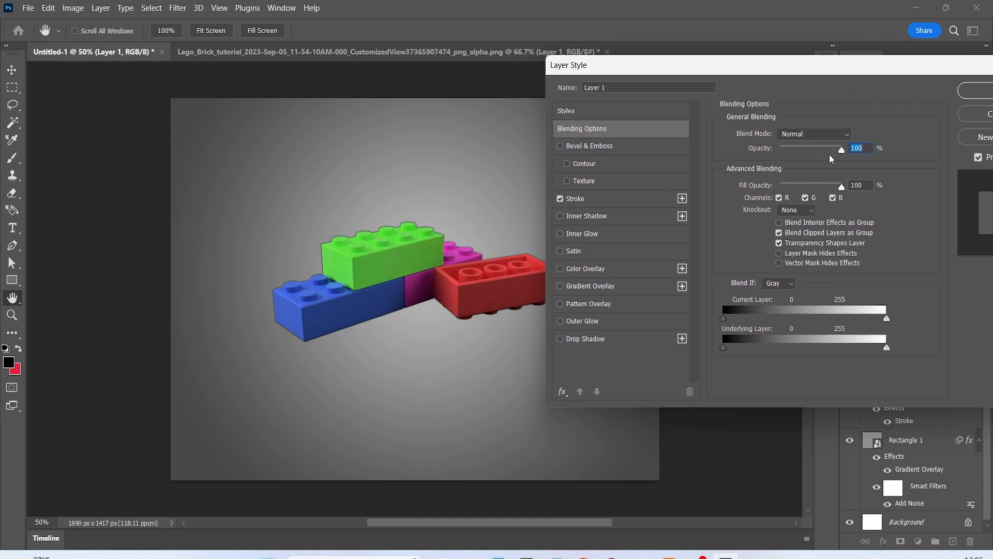
{"action": "left_click", "coordinate": [612, 195]}
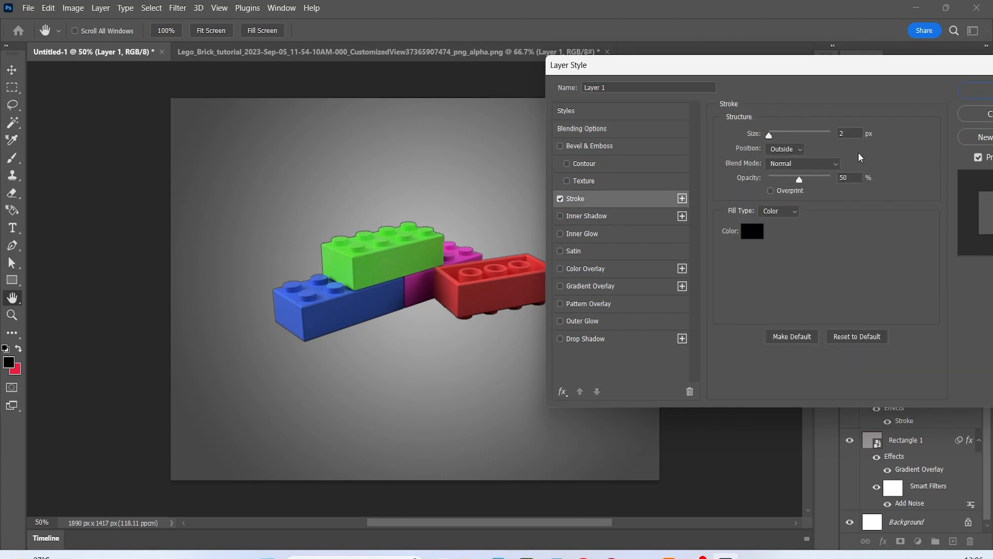
{"action": "mouse_move", "coordinate": [771, 136]}
{"action": "left_mouse_down"}
{"action": "mouse_move", "coordinate": [791, 136]}
{"action": "mouse_move", "coordinate": [779, 137]}
{"action": "left_mouse_up"}
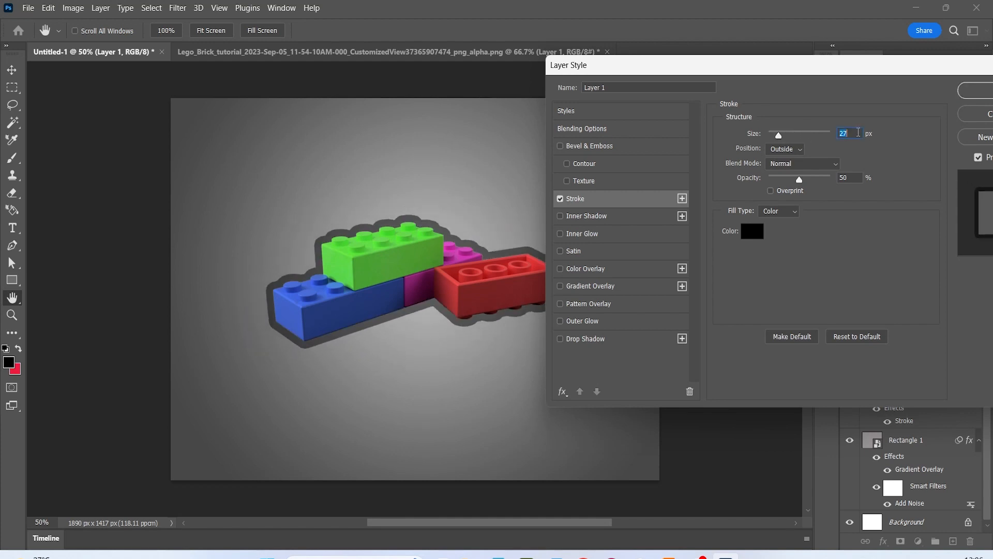
{"action": "type", "text": "2"}
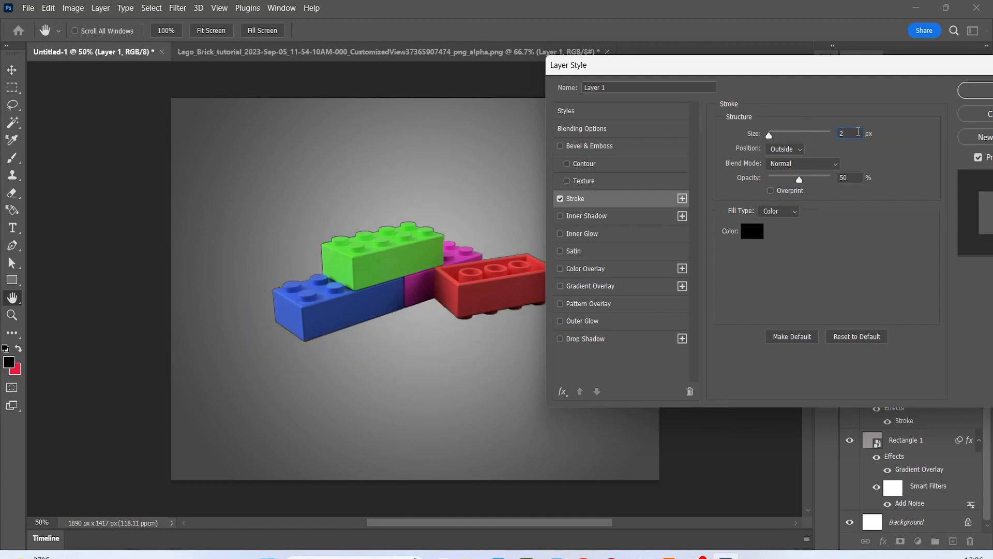
Add a white Screen outer glow at 5% opacity and a black Multiply drop shadow at 10% opacity, both 250 px in size.
{"action": "left_click", "coordinate": [587, 321]}
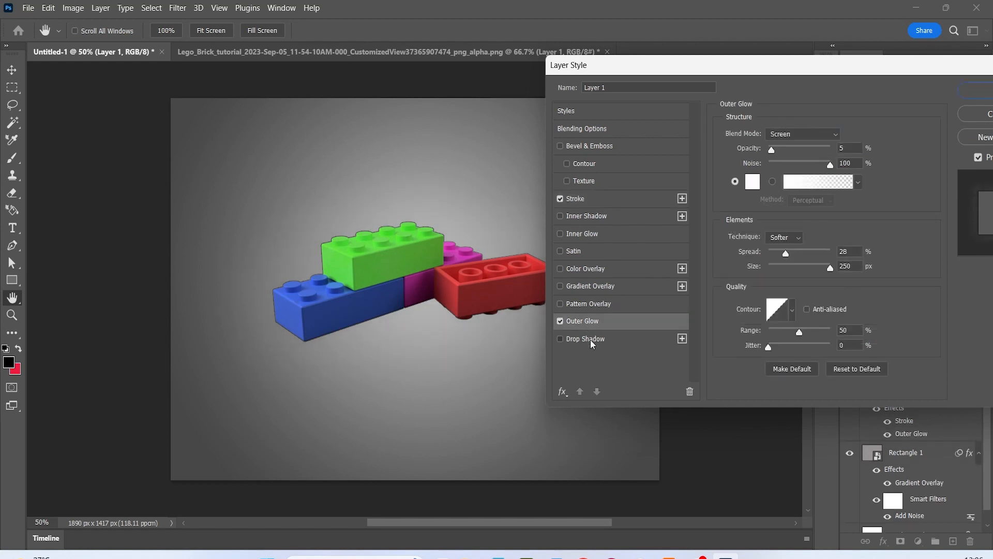
{"action": "left_click", "coordinate": [591, 340]}
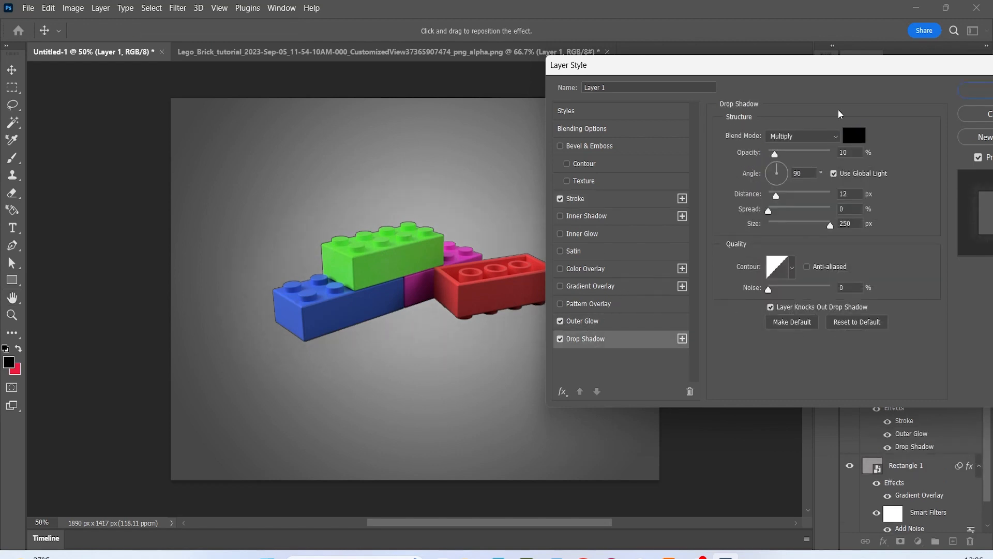
{"action": "left_click_drag", "start_coordinate": [933, 69], "coordinate": [853, 72]}
{"action": "left_click", "coordinate": [907, 92]}
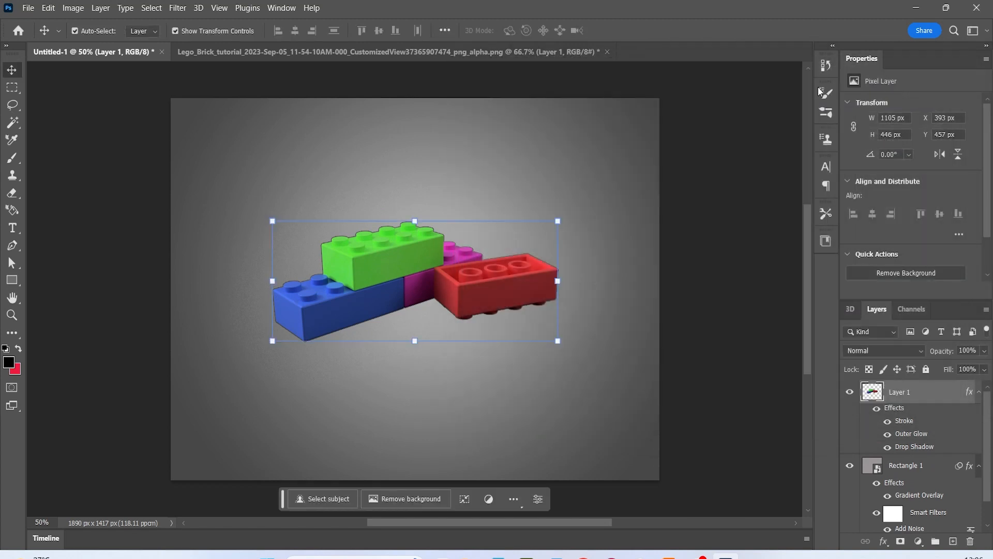
Reposition the brick layer on the canvas to about X 453 px, Y 482 px.
{"action": "left_click", "coordinate": [778, 142]}
{"action": "mouse_move", "coordinate": [432, 292]}
{"action": "left_mouse_down"}
{"action": "mouse_move", "coordinate": [467, 293]}
{"action": "mouse_move", "coordinate": [431, 281]}
{"action": "mouse_move", "coordinate": [430, 297]}
{"action": "mouse_move", "coordinate": [451, 291]}
{"action": "left_mouse_up"}
{"action": "left_click", "coordinate": [730, 224]}
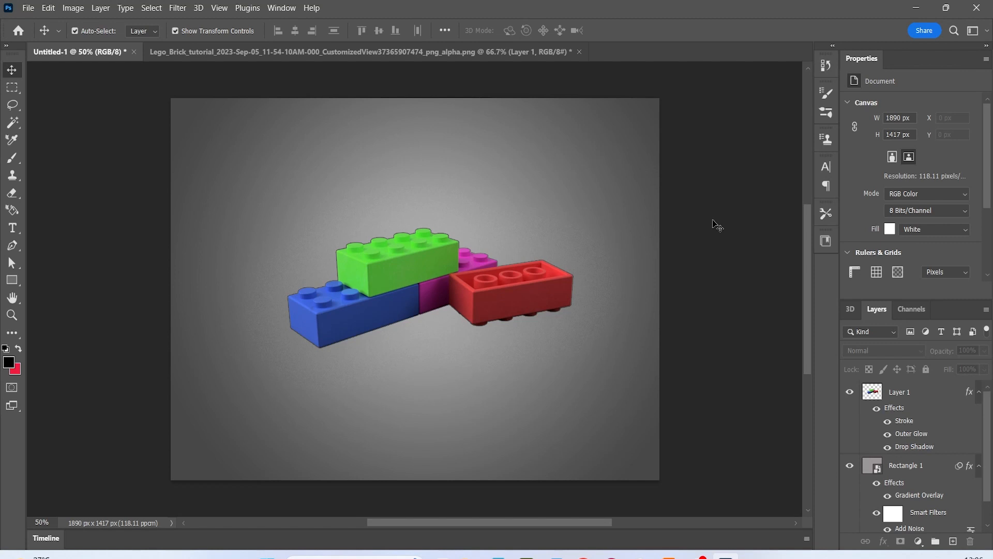
Try a Brightness/Contrast adjustment on the brick layer.
{"action": "left_click", "coordinate": [464, 279]}
{"action": "left_click", "coordinate": [73, 8]}
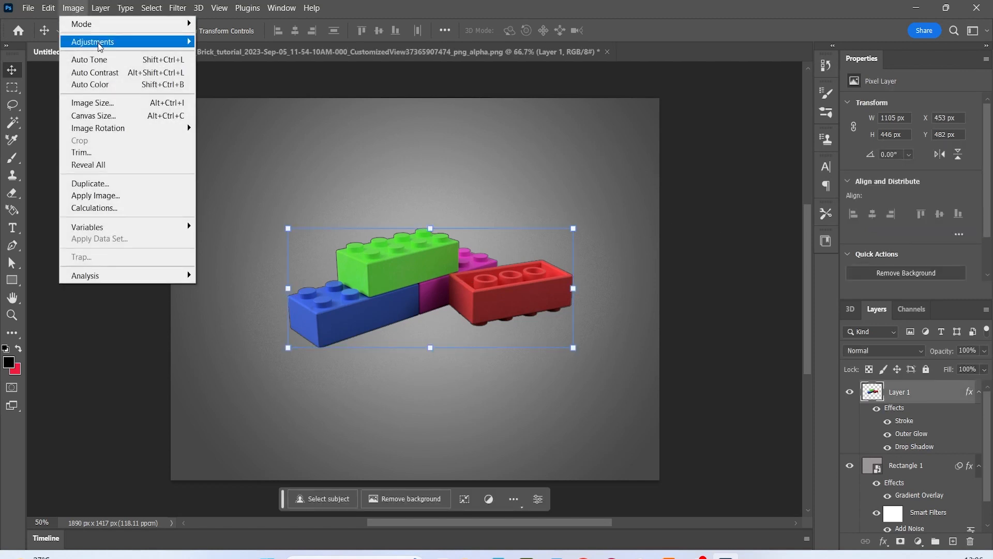
{"action": "mouse_move", "coordinate": [100, 46]}
{"action": "left_click", "coordinate": [206, 41]}
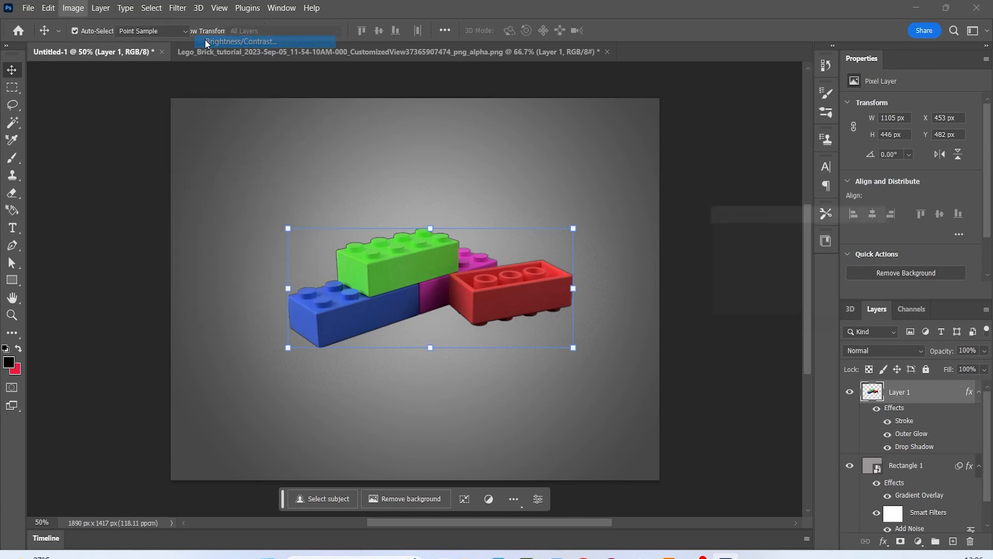
{"action": "mouse_move", "coordinate": [768, 250]}
{"action": "left_mouse_down"}
{"action": "mouse_move", "coordinate": [744, 246]}
{"action": "mouse_move", "coordinate": [795, 253]}
{"action": "mouse_move", "coordinate": [774, 253]}
{"action": "left_mouse_up"}
{"action": "left_click", "coordinate": [891, 263]}
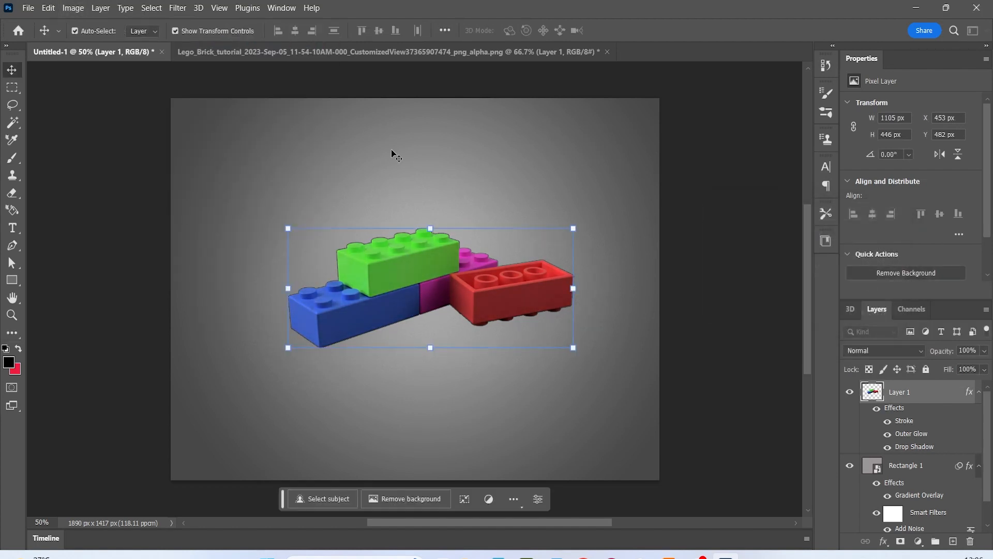
Try a Vibrance adjustment on the brick layer.
{"action": "left_click", "coordinate": [73, 7]}
{"action": "mouse_move", "coordinate": [134, 45]}
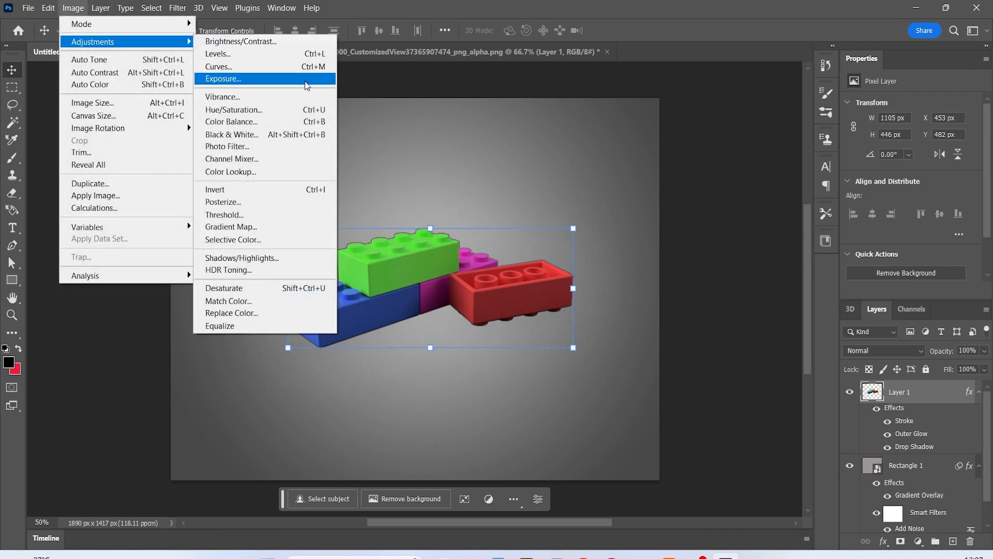
{"action": "left_click", "coordinate": [286, 97]}
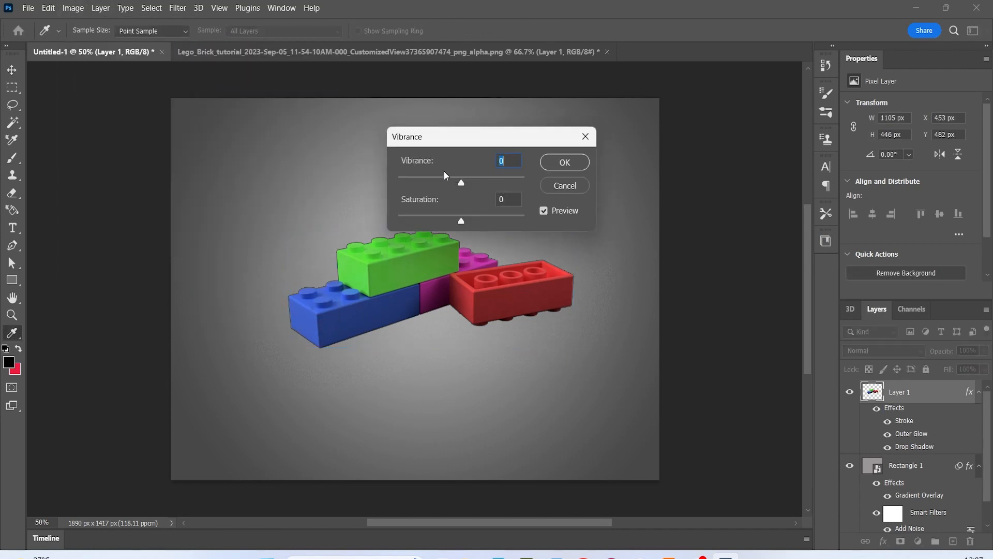
{"action": "left_click_drag", "start_coordinate": [450, 184], "coordinate": [496, 184]}
{"action": "left_click", "coordinate": [560, 186]}
Try a Hue/Saturation adjustment on the brick layer and deselect the layer.
{"action": "left_click", "coordinate": [73, 8]}
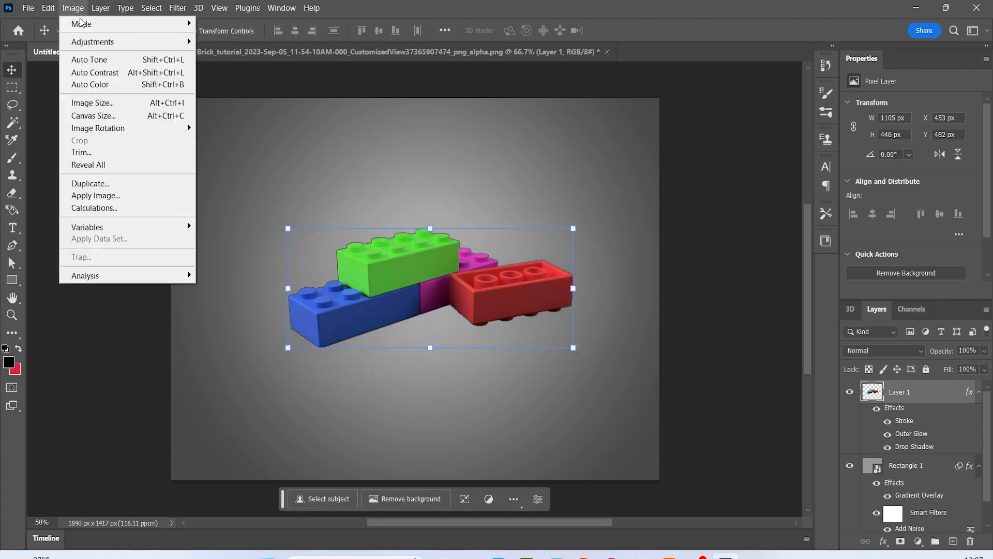
{"action": "mouse_move", "coordinate": [125, 49]}
{"action": "left_click", "coordinate": [298, 111]}
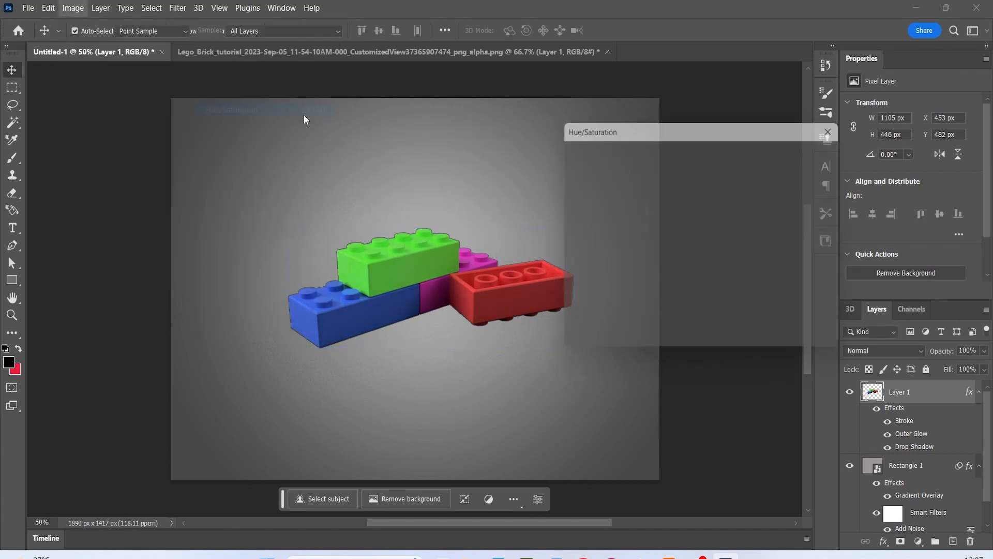
{"action": "mouse_move", "coordinate": [674, 221]}
{"action": "left_mouse_down"}
{"action": "mouse_move", "coordinate": [637, 222]}
{"action": "mouse_move", "coordinate": [680, 224]}
{"action": "mouse_move", "coordinate": [667, 222]}
{"action": "left_mouse_up"}
{"action": "left_click", "coordinate": [819, 174]}
{"action": "key", "text": "v"}
{"action": "left_click", "coordinate": [719, 170]}
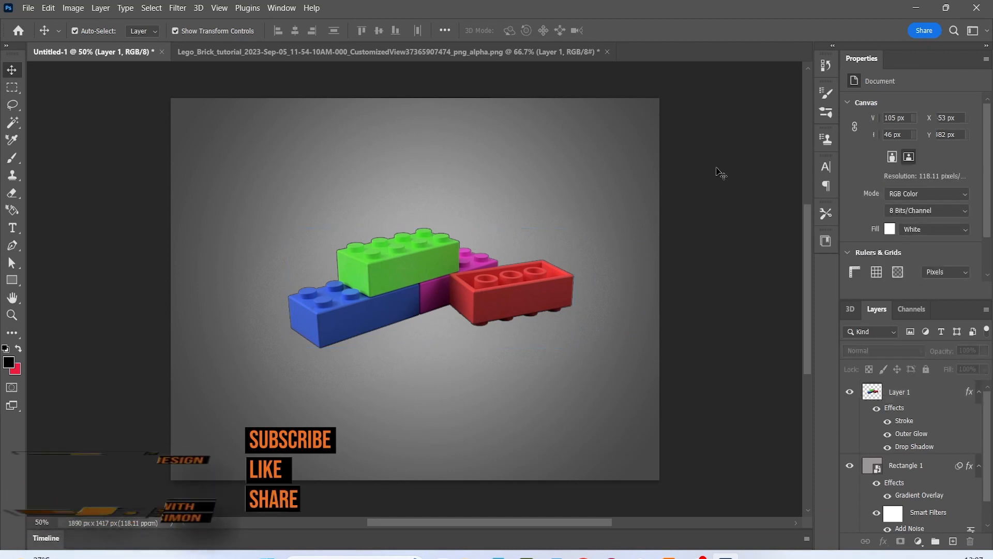